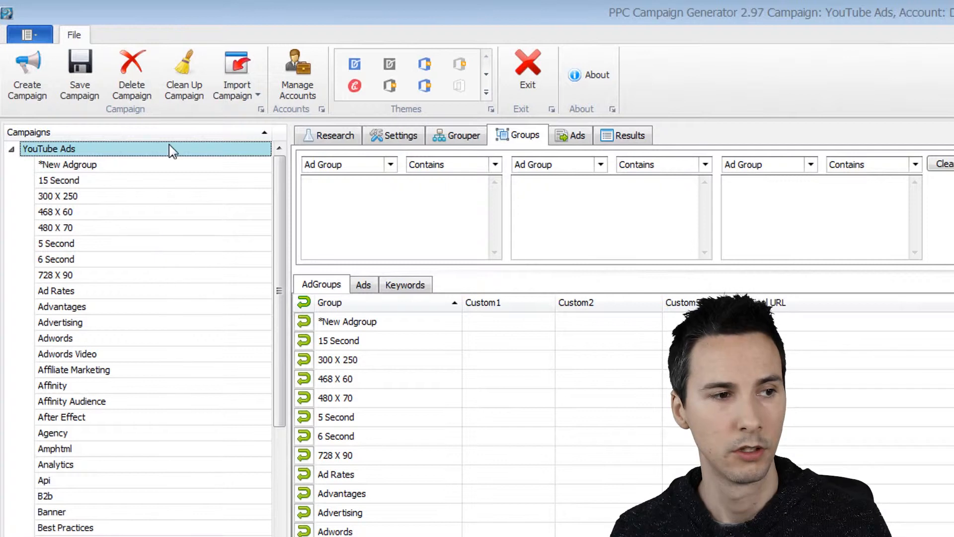
Step: Look over the ad groups of the YouTube Ads campaign in both the campaign tree and the ad group list
{"action": "left_click", "coordinate": [179, 227]}
{"action": "left_click", "coordinate": [171, 354]}
{"action": "left_click", "coordinate": [169, 463]}
{"action": "left_click", "coordinate": [161, 292]}
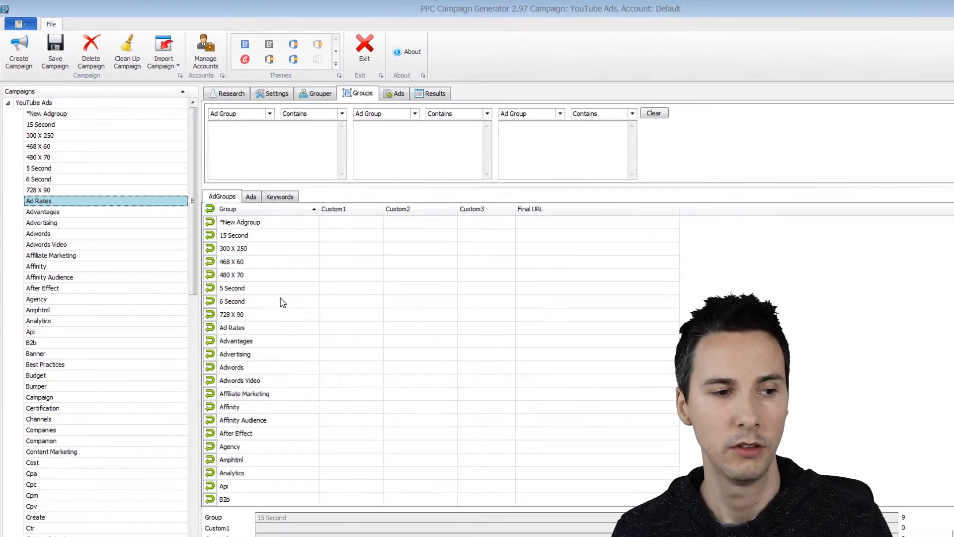
{"action": "left_click", "coordinate": [293, 314]}
{"action": "left_click", "coordinate": [305, 353]}
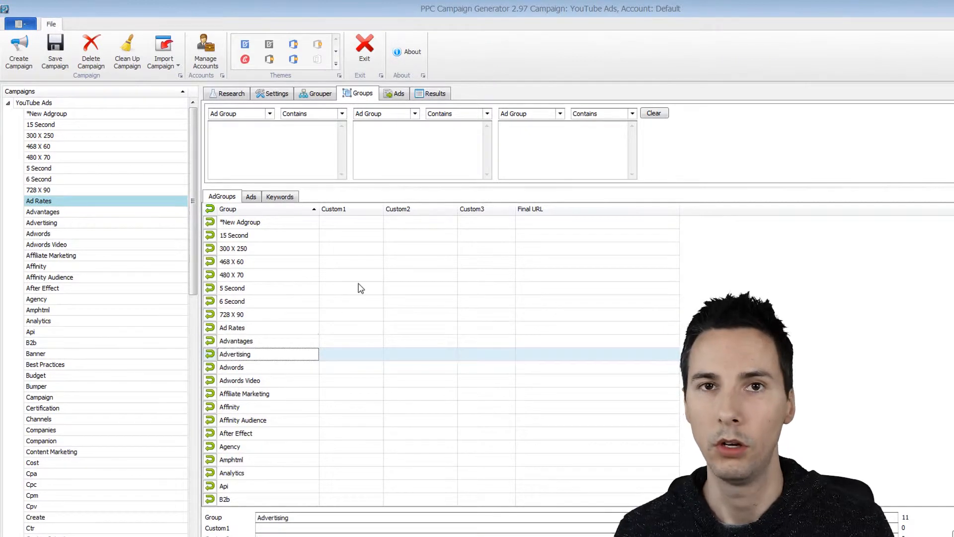
{"action": "left_click", "coordinate": [270, 305]}
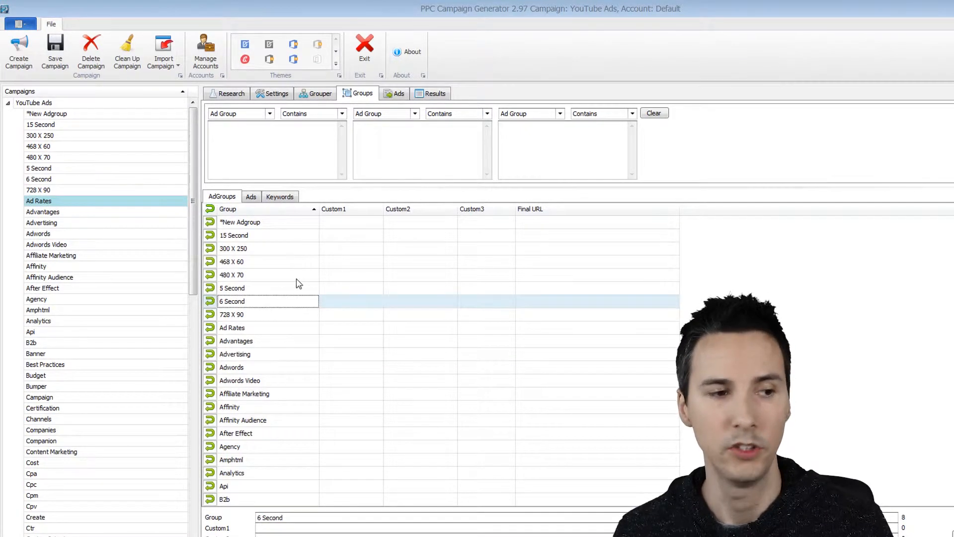
{"action": "left_click", "coordinate": [103, 278]}
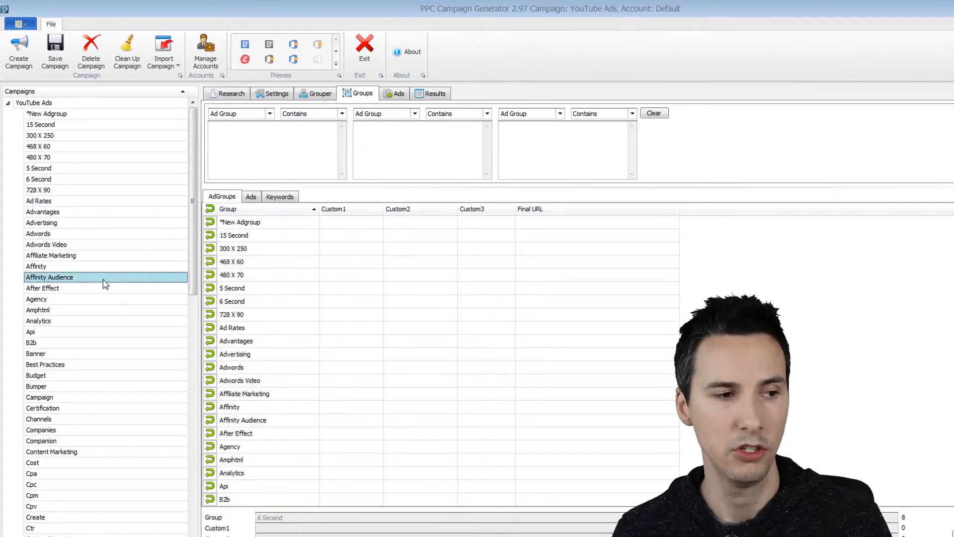
{"action": "left_click", "coordinate": [421, 290]}
{"action": "left_click", "coordinate": [161, 333]}
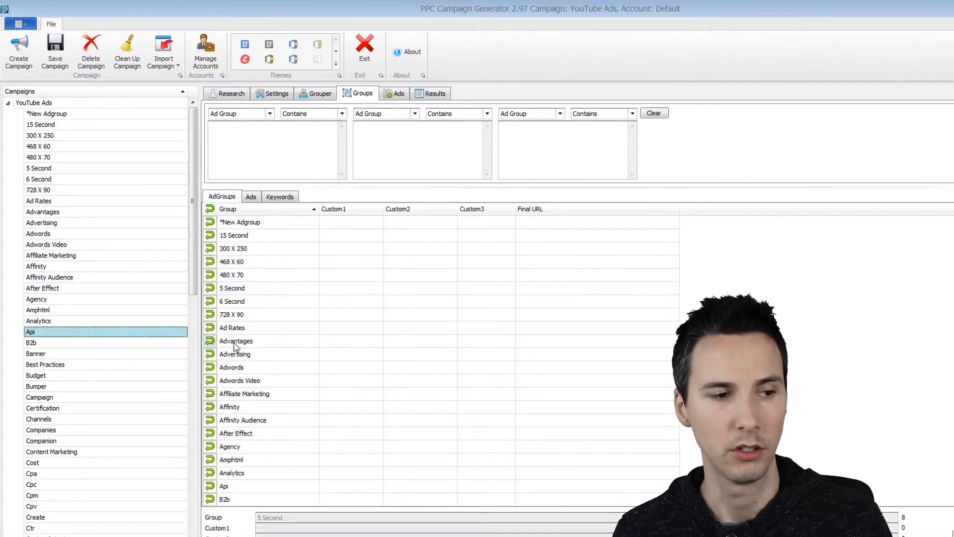
{"action": "left_click", "coordinate": [144, 408]}
{"action": "left_click", "coordinate": [108, 236]}
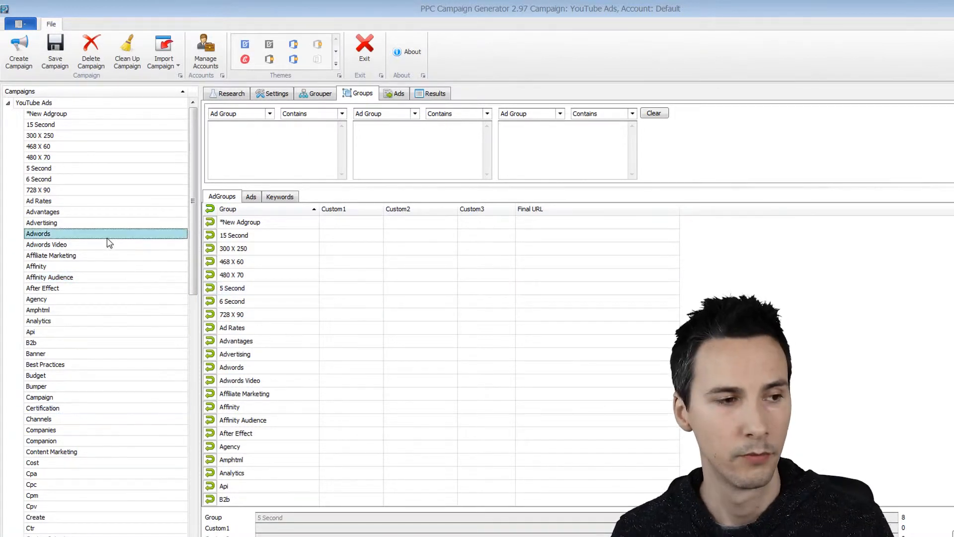
{"action": "left_click", "coordinate": [280, 394]}
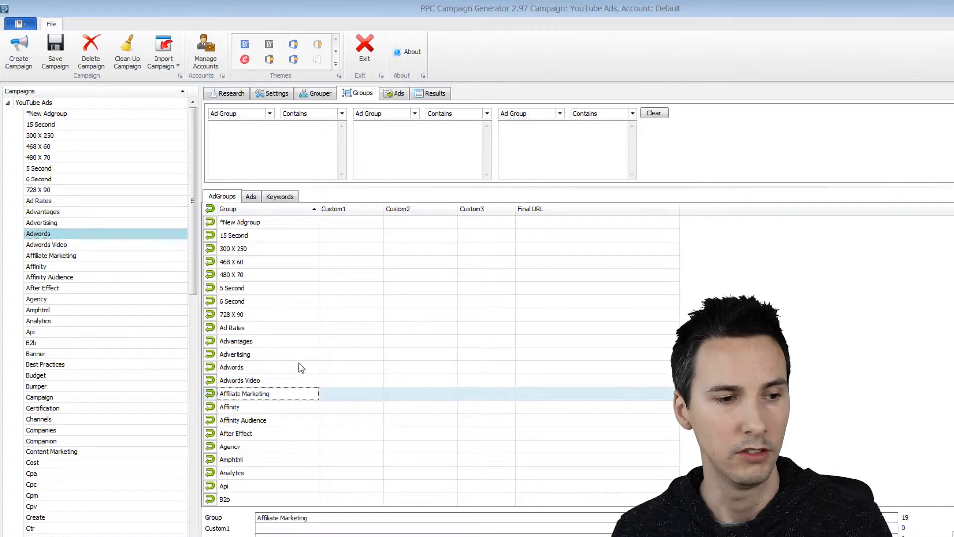
Step: Examine the full ad group list for groups with similar meaning, comparing Formats and Types
{"action": "scroll", "coordinate": [305, 367], "scroll_direction": "down", "scroll_amount": 2}
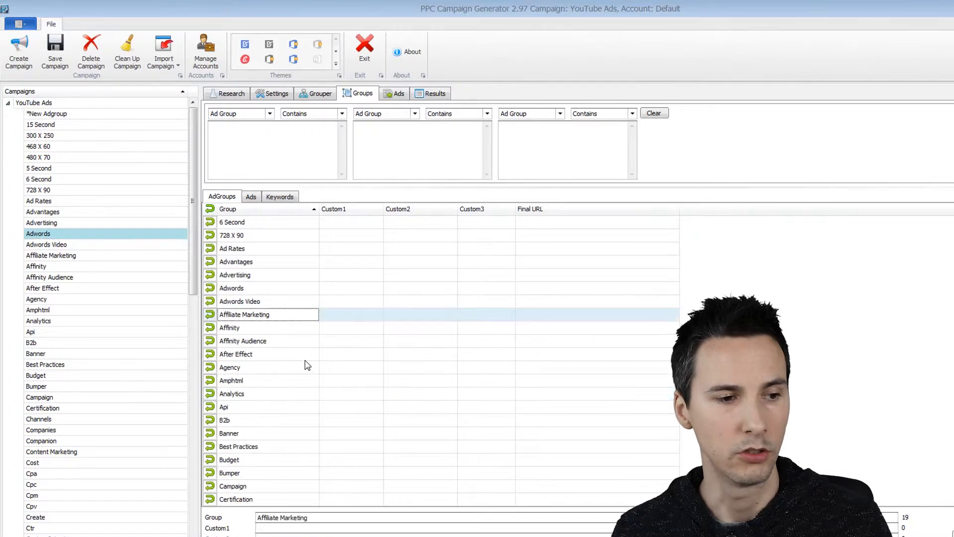
{"action": "left_click", "coordinate": [281, 291]}
{"action": "left_click", "coordinate": [281, 302]}
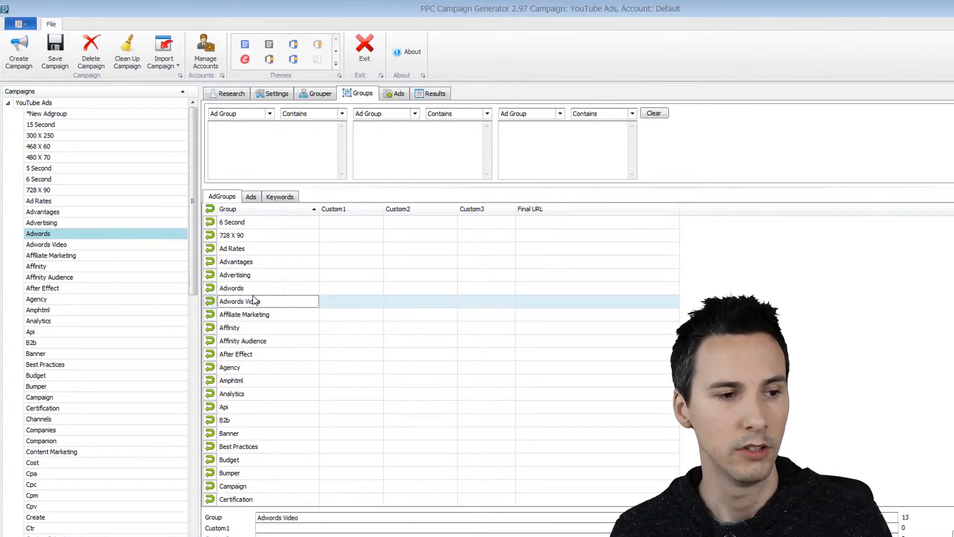
{"action": "scroll", "coordinate": [283, 290], "scroll_direction": "down", "scroll_amount": 1}
{"action": "scroll", "coordinate": [287, 292], "scroll_direction": "down", "scroll_amount": 5}
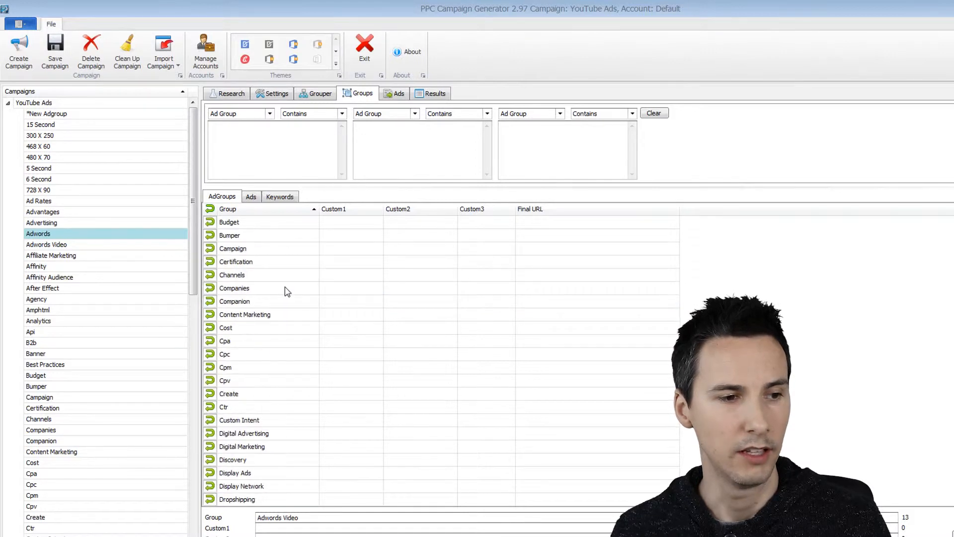
{"action": "scroll", "coordinate": [318, 306], "scroll_direction": "down", "scroll_amount": 7}
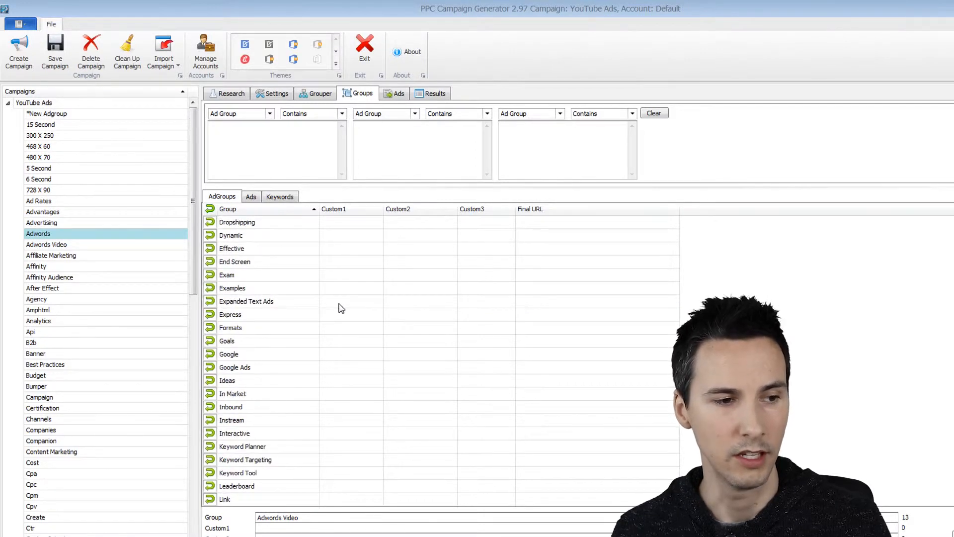
{"action": "scroll", "coordinate": [341, 309], "scroll_direction": "down", "scroll_amount": 3}
{"action": "scroll", "coordinate": [341, 308], "scroll_direction": "up", "scroll_amount": 2}
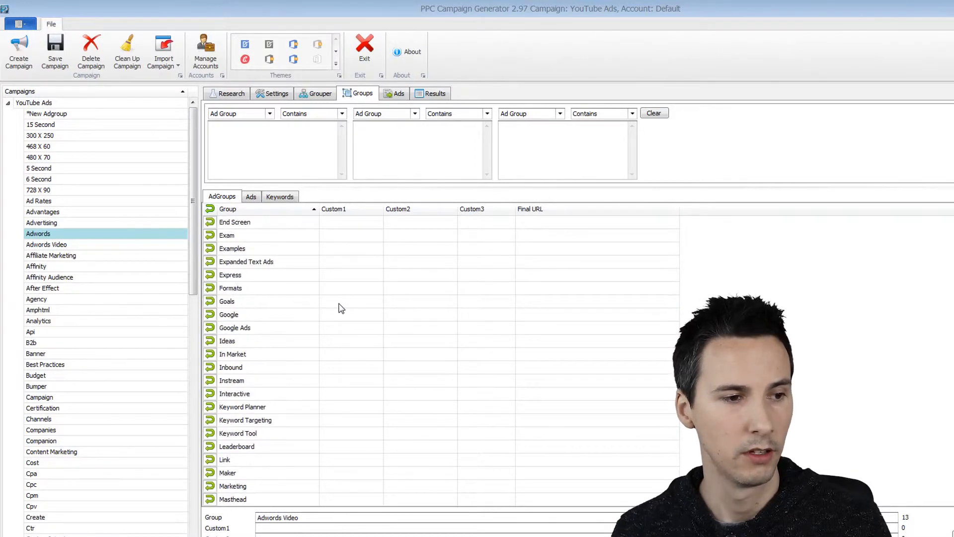
{"action": "left_click", "coordinate": [274, 289]}
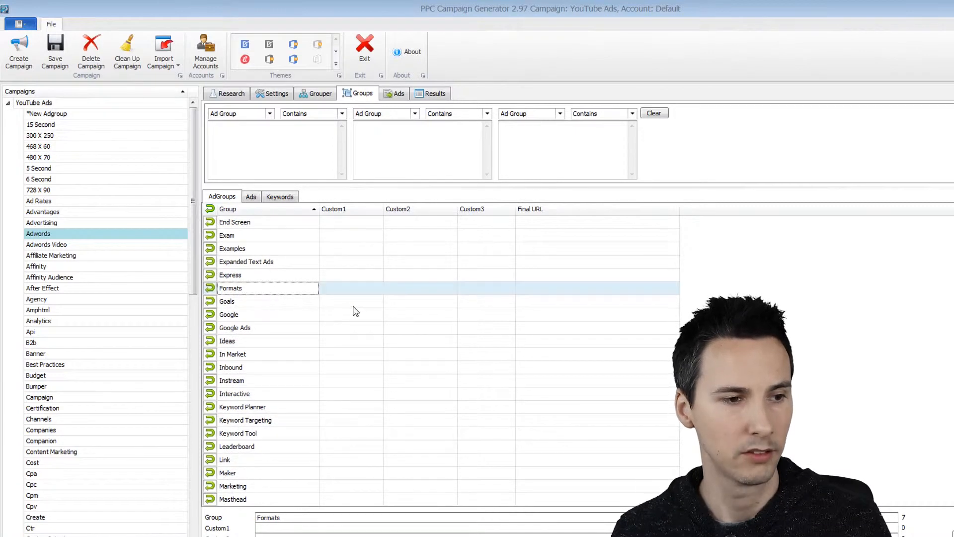
{"action": "scroll", "coordinate": [356, 311], "scroll_direction": "down", "scroll_amount": 5}
{"action": "scroll", "coordinate": [356, 311], "scroll_direction": "down", "scroll_amount": 8}
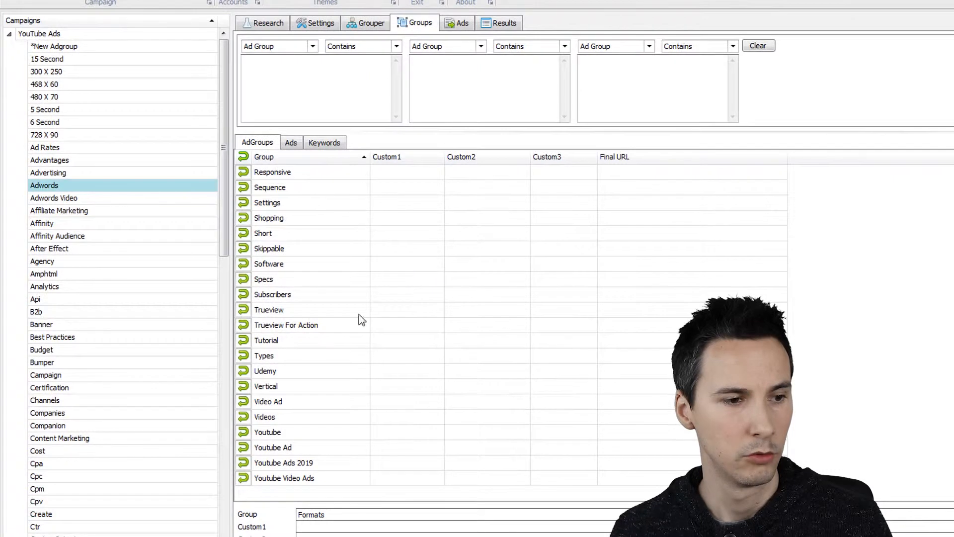
{"action": "scroll", "coordinate": [371, 294], "scroll_direction": "up", "scroll_amount": 13}
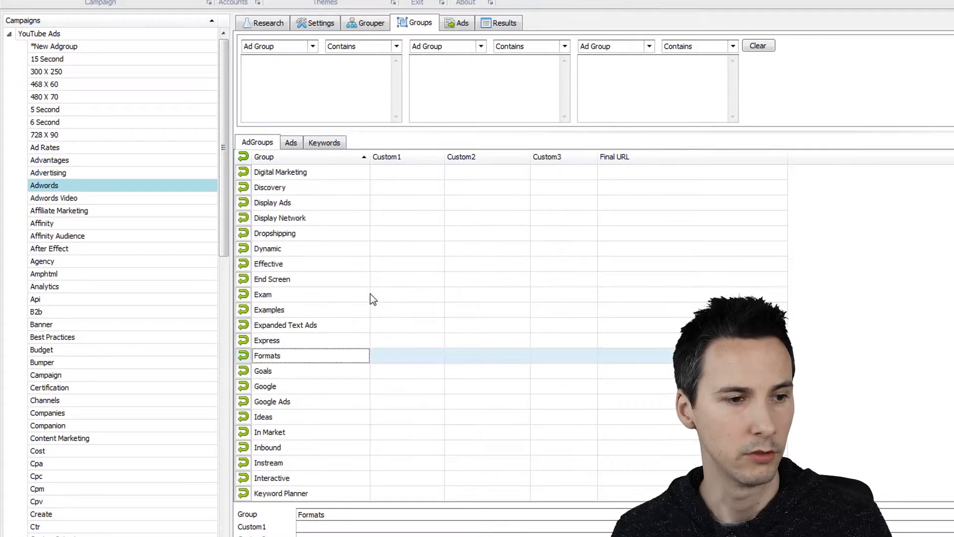
{"action": "scroll", "coordinate": [370, 293], "scroll_direction": "down", "scroll_amount": 13}
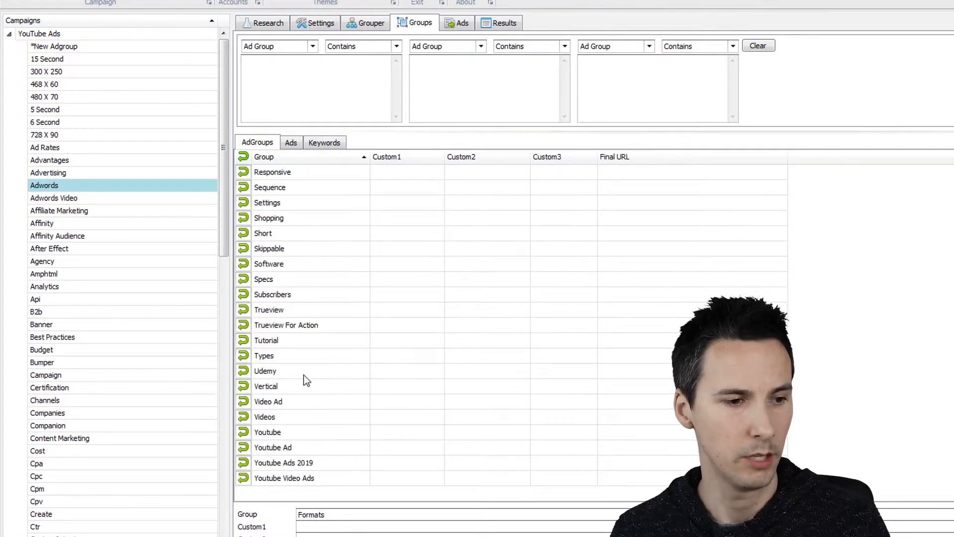
{"action": "left_click", "coordinate": [303, 355]}
{"action": "scroll", "coordinate": [335, 284], "scroll_direction": "up", "scroll_amount": 12}
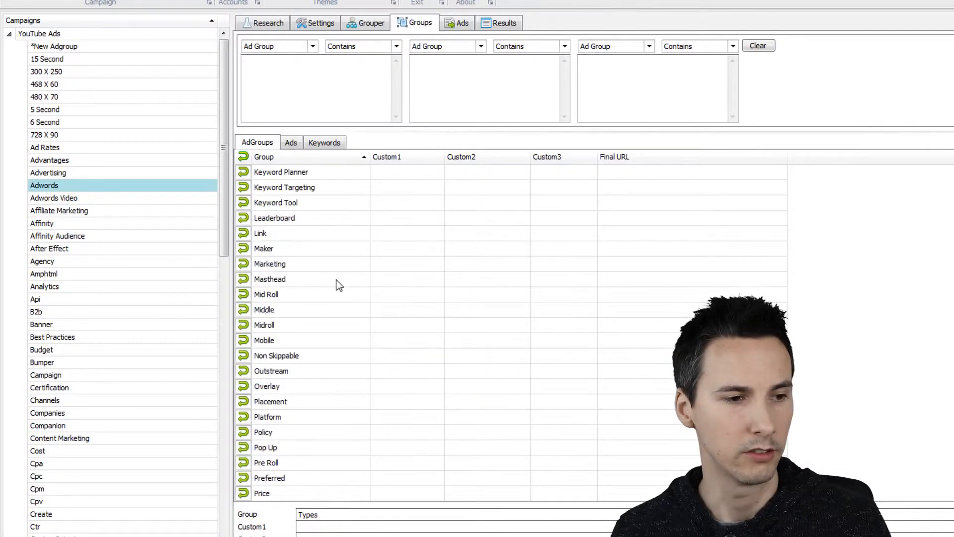
{"action": "scroll", "coordinate": [336, 281], "scroll_direction": "down", "scroll_amount": 12}
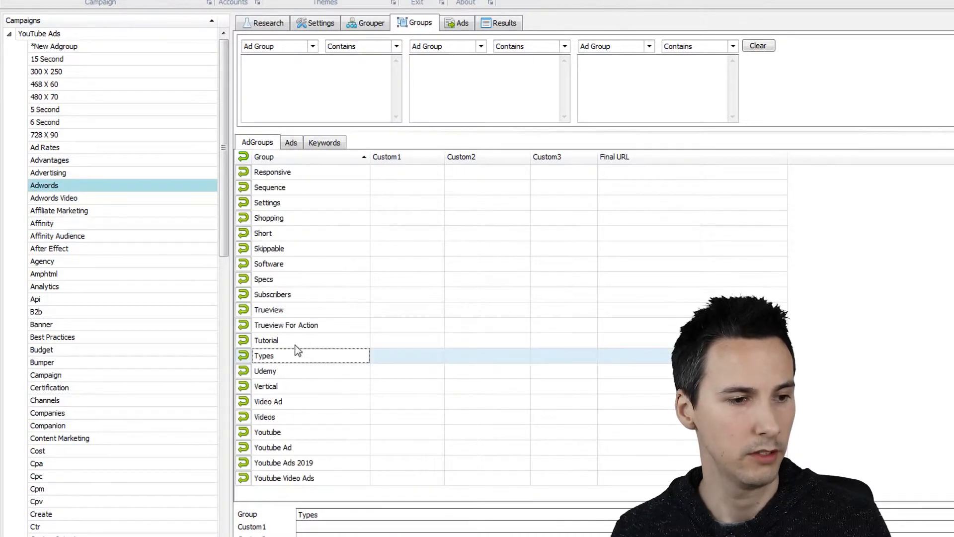
Step: Show the keywords of the Types ad group and review them
{"action": "left_click_drag", "start_coordinate": [221, 214], "coordinate": [182, 493]}
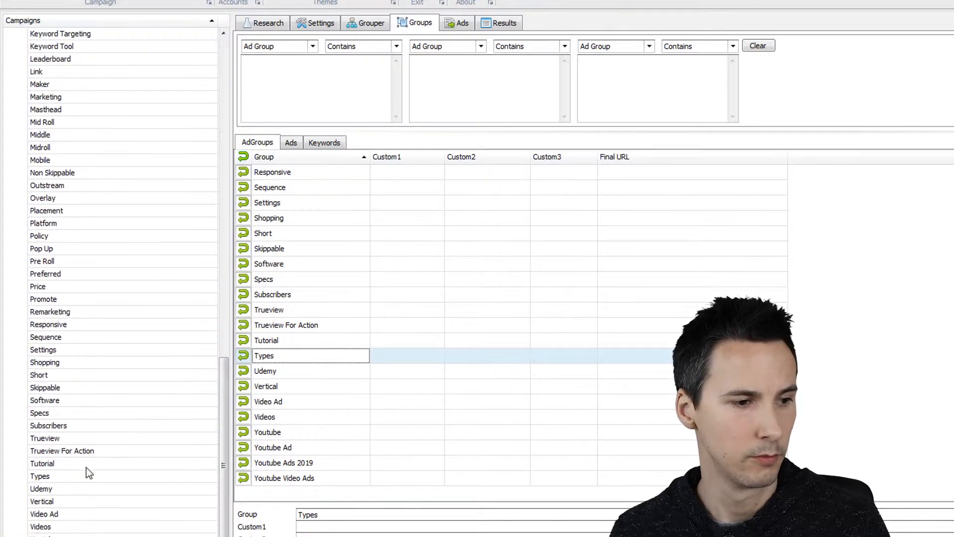
{"action": "left_click", "coordinate": [62, 479]}
{"action": "left_click", "coordinate": [324, 142]}
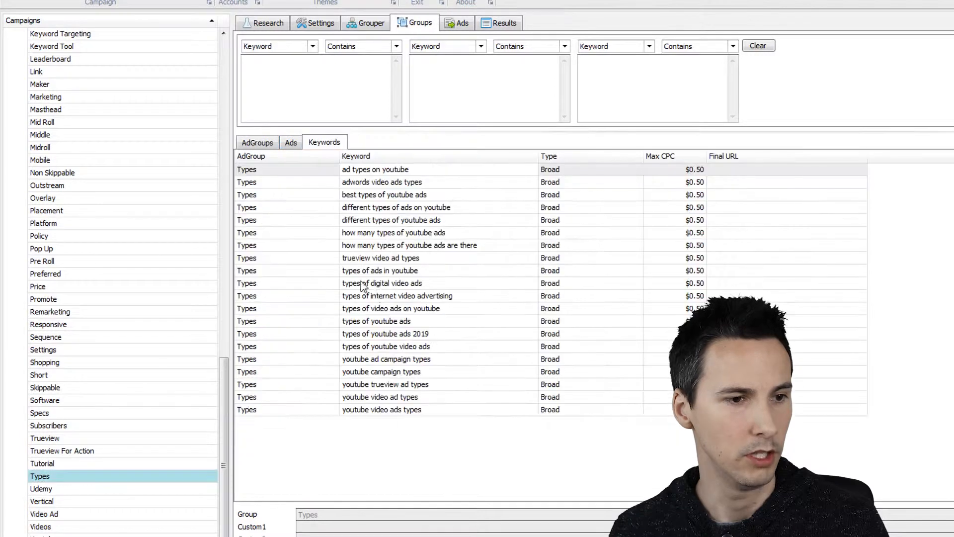
{"action": "left_click", "coordinate": [393, 210]}
{"action": "left_click", "coordinate": [409, 245]}
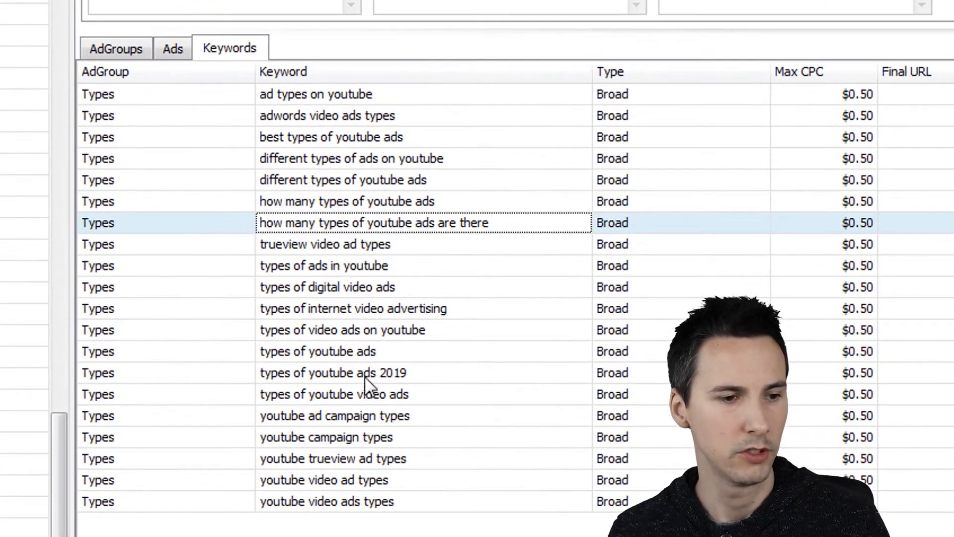
{"action": "left_click", "coordinate": [347, 423]}
{"action": "left_click", "coordinate": [343, 484]}
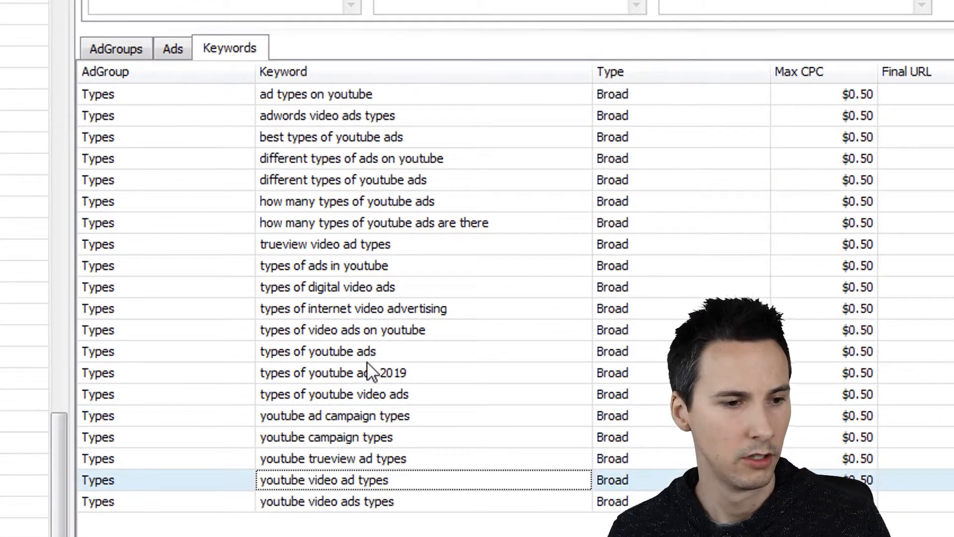
{"action": "left_click", "coordinate": [359, 252]}
Step: Merge the Types ad group into the Formats ad group of the YouTube Ads campaign
{"action": "left_click", "coordinate": [134, 48]}
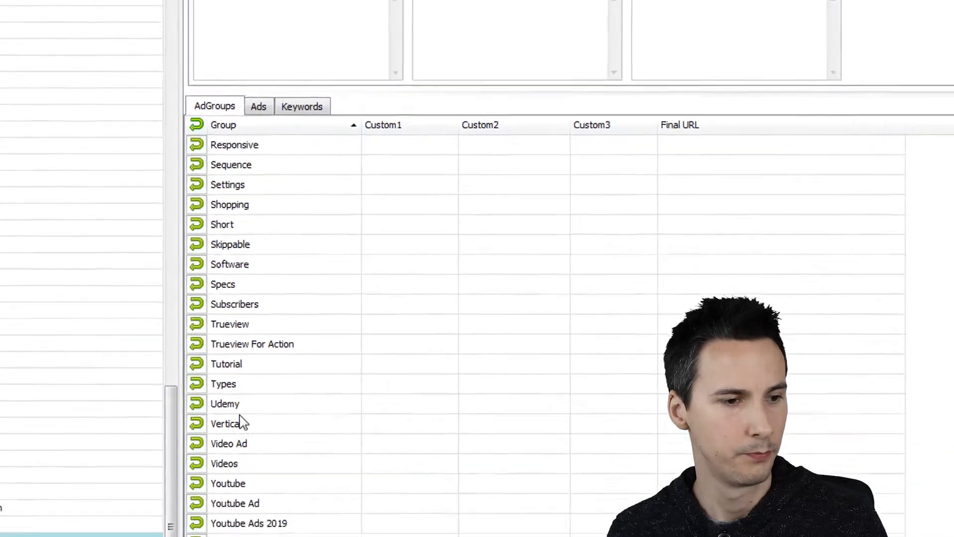
{"action": "left_click", "coordinate": [244, 388]}
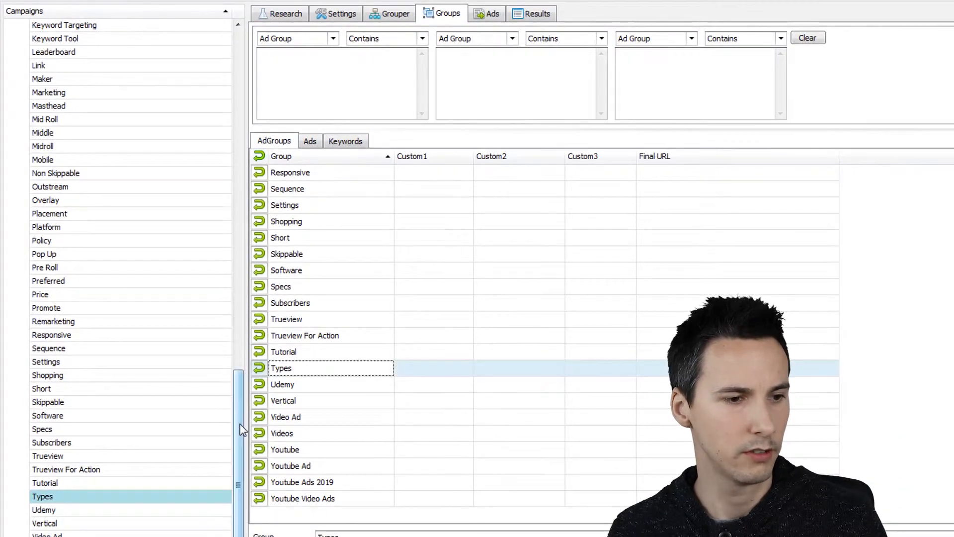
{"action": "left_click_drag", "start_coordinate": [240, 421], "coordinate": [232, 273]}
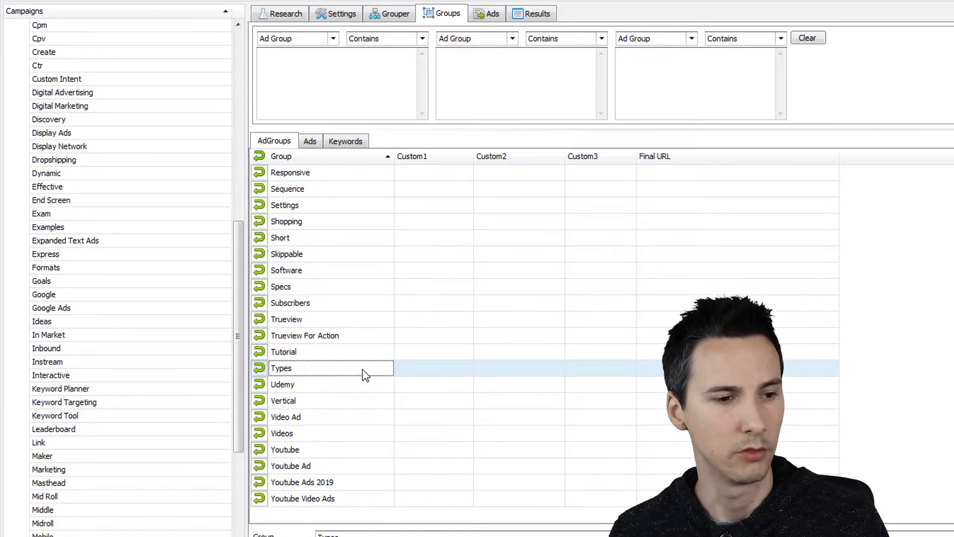
{"action": "mouse_move", "coordinate": [365, 375]}
{"action": "left_mouse_down"}
{"action": "mouse_move", "coordinate": [258, 343]}
{"action": "mouse_move", "coordinate": [212, 307]}
{"action": "mouse_move", "coordinate": [194, 256]}
{"action": "mouse_move", "coordinate": [195, 269]}
{"action": "left_mouse_up"}
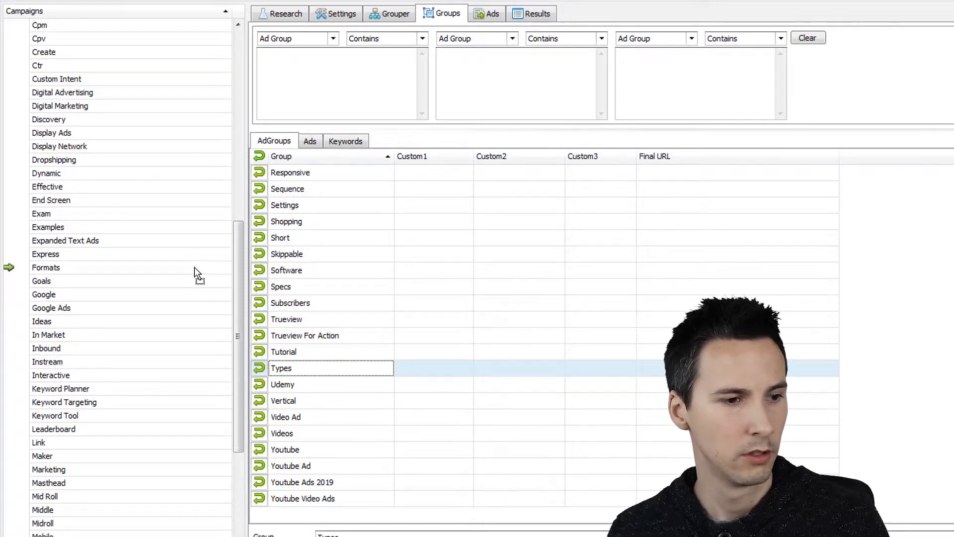
{"action": "left_click_drag", "start_coordinate": [195, 267], "coordinate": [195, 267]}
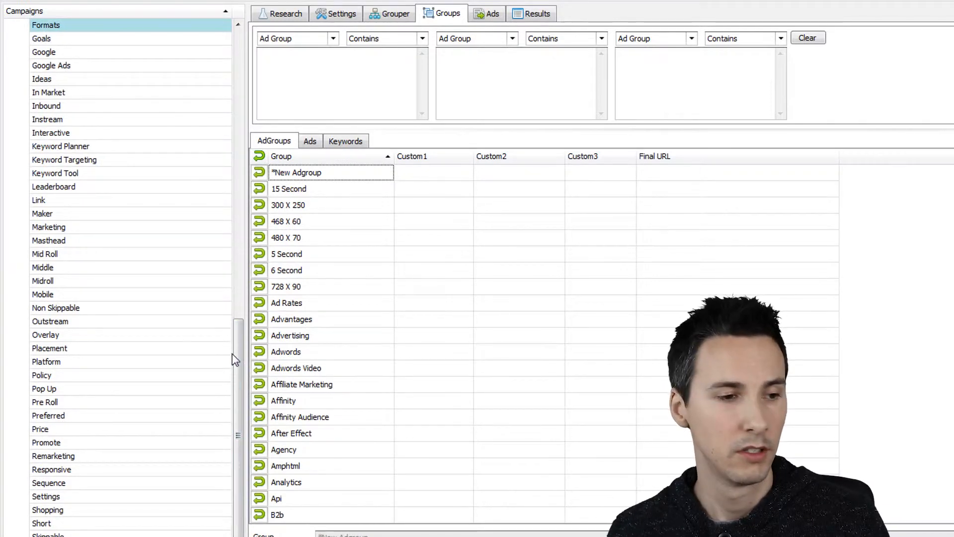
Step: Check the campaign tree for the Types group and review the Formats ad group's keywords, including the ad type phrases
{"action": "left_click_drag", "start_coordinate": [241, 351], "coordinate": [241, 415]}
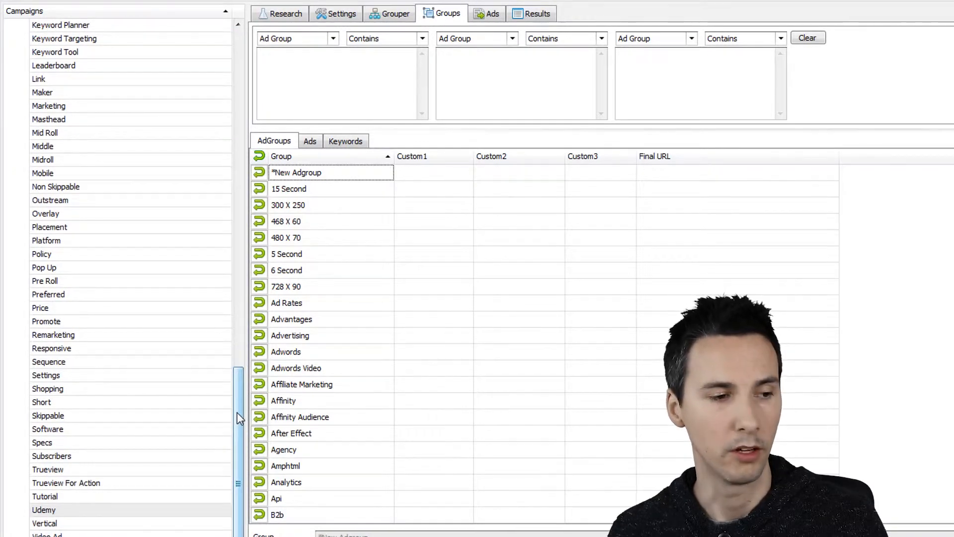
{"action": "left_click_drag", "start_coordinate": [241, 418], "coordinate": [251, 342]}
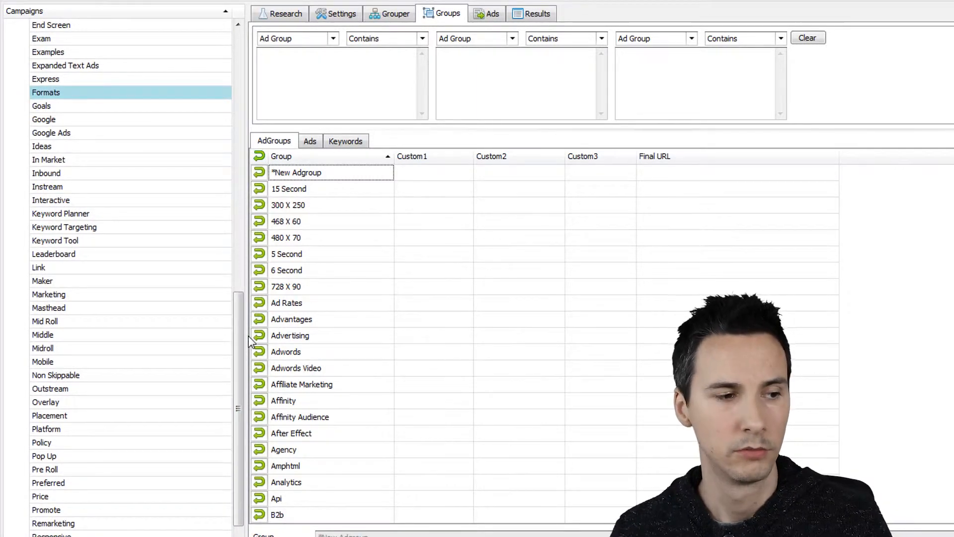
{"action": "left_click", "coordinate": [135, 94]}
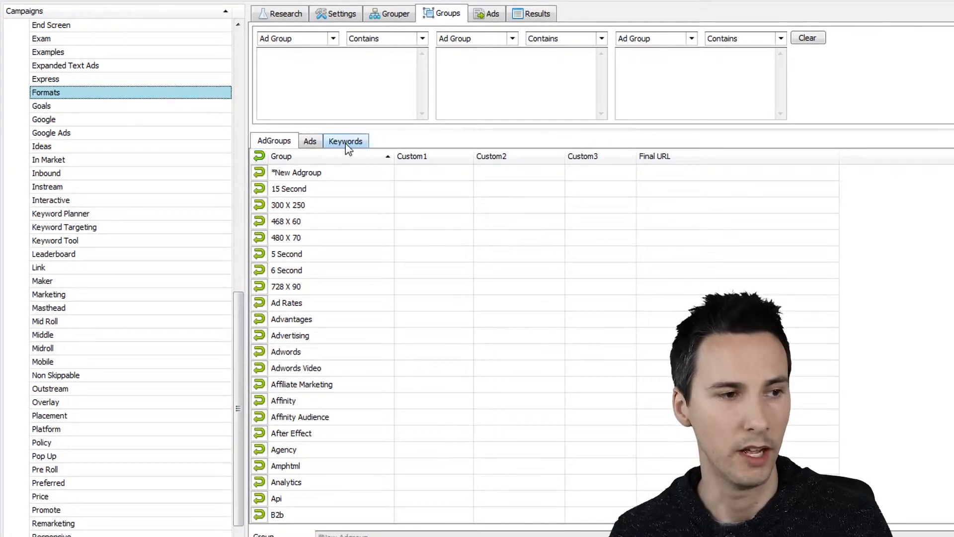
{"action": "left_click", "coordinate": [345, 142]}
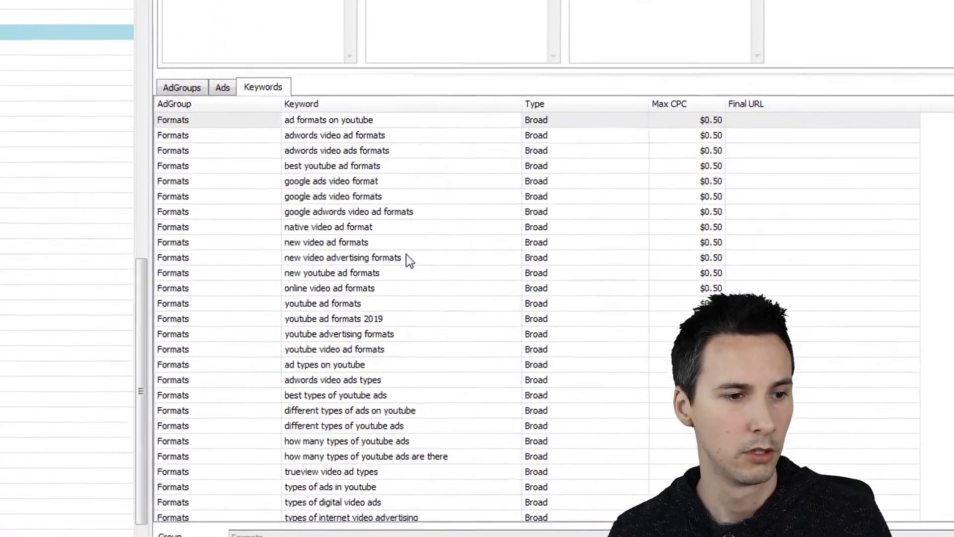
{"action": "scroll", "coordinate": [448, 328], "scroll_direction": "down", "scroll_amount": 3}
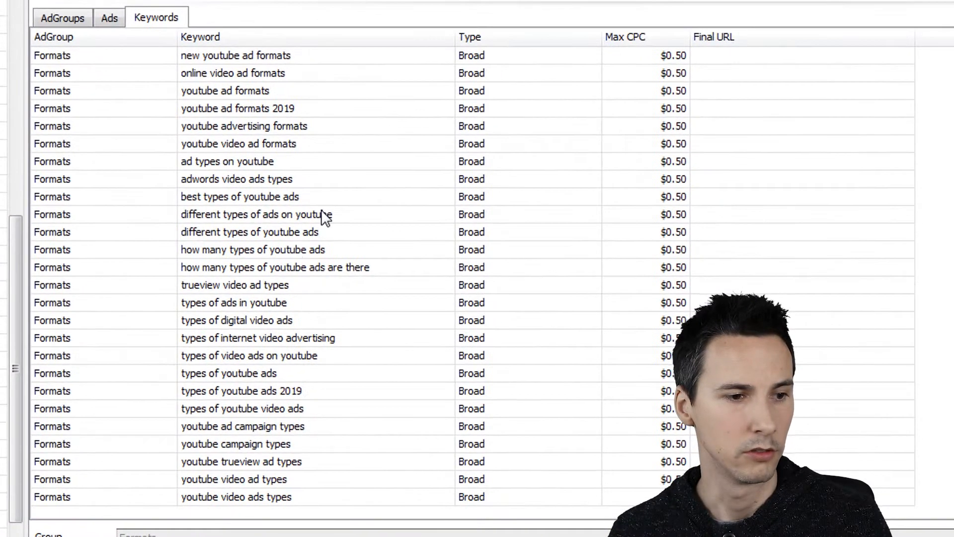
{"action": "left_click", "coordinate": [94, 289]}
{"action": "left_click", "coordinate": [258, 356]}
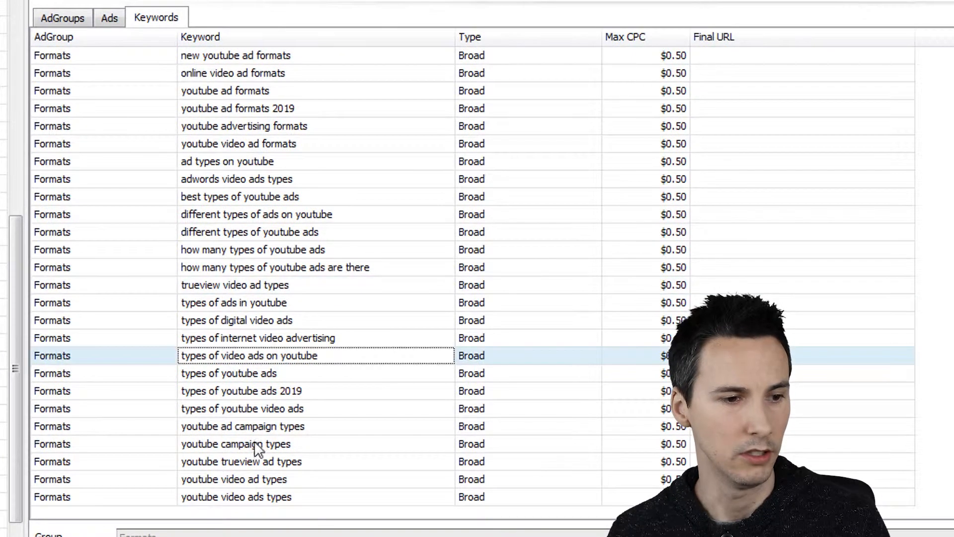
{"action": "left_click", "coordinate": [257, 460]}
{"action": "left_click", "coordinate": [254, 232]}
{"action": "left_click", "coordinate": [248, 196]}
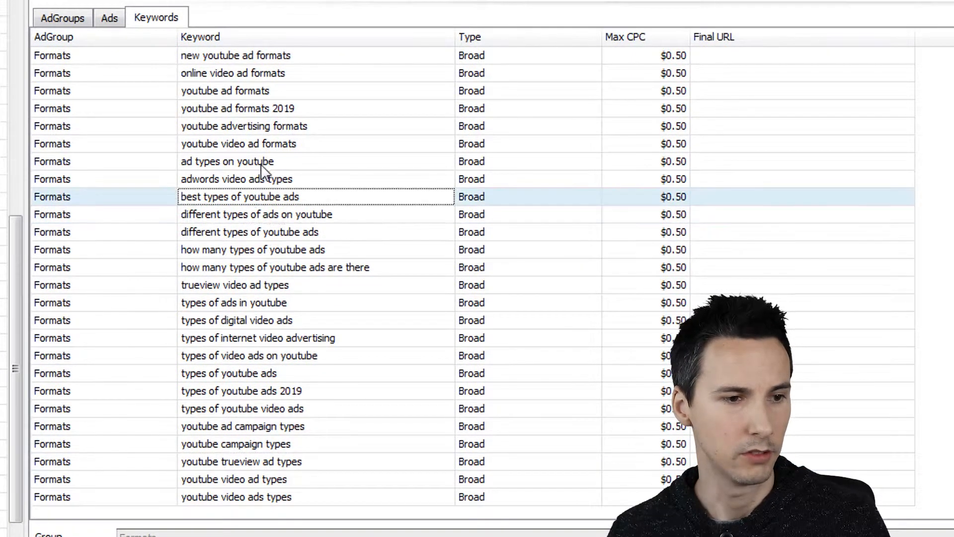
{"action": "left_click", "coordinate": [262, 163]}
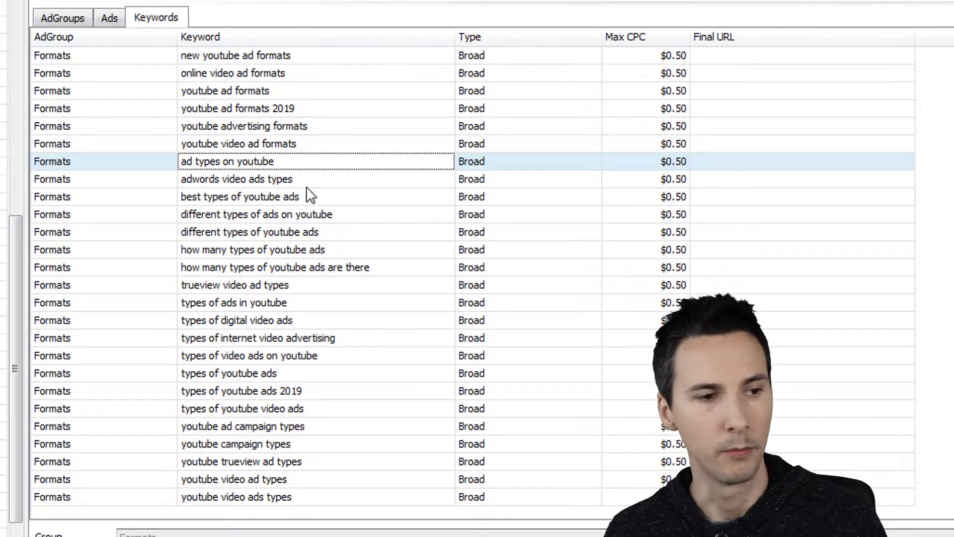
Step: Compare the format-related and type-related keywords within the Formats ad group
{"action": "scroll", "coordinate": [318, 194], "scroll_direction": "up", "scroll_amount": 3}
{"action": "left_click", "coordinate": [272, 111]}
{"action": "left_click", "coordinate": [281, 180]}
{"action": "left_click", "coordinate": [284, 271]}
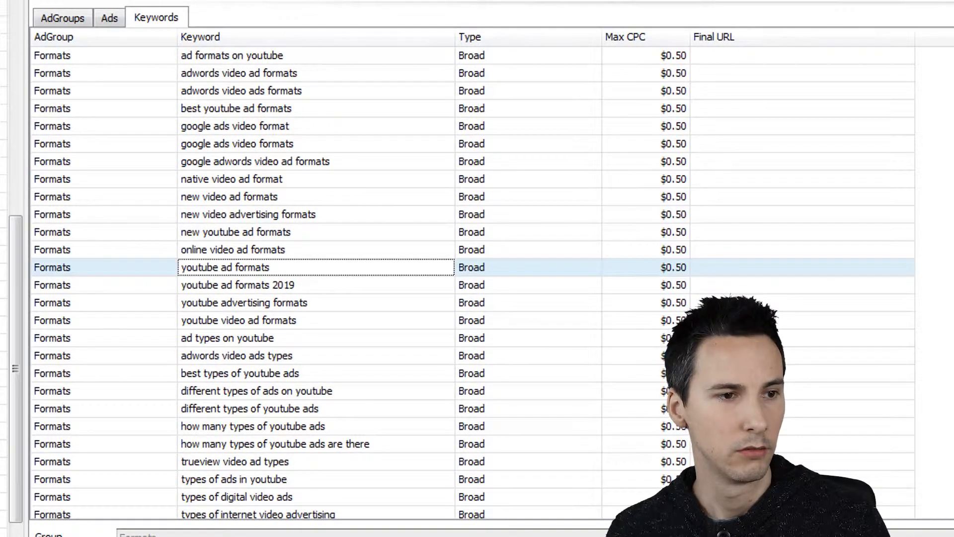
Step: Filter the keywords of the whole YouTube Ads campaign to those containing "discovery" and review the list
{"action": "left_click", "coordinate": [80, 20]}
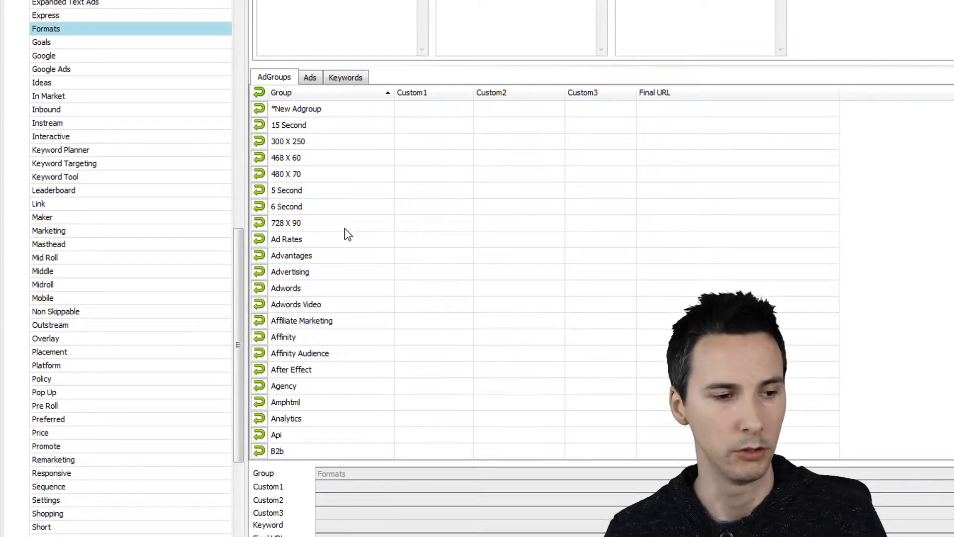
{"action": "left_click_drag", "start_coordinate": [239, 249], "coordinate": [254, 42]}
{"action": "left_click", "coordinate": [199, 119]}
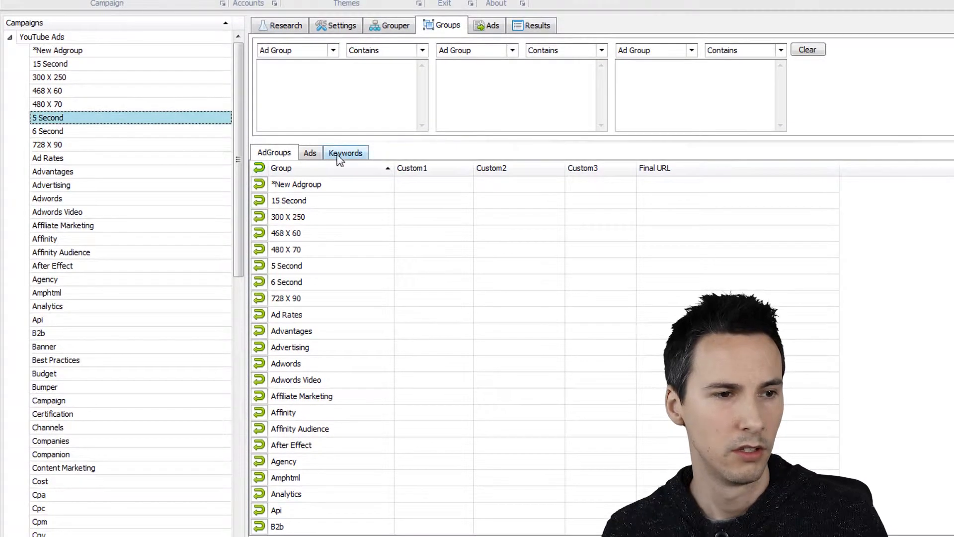
{"action": "left_click", "coordinate": [378, 99]}
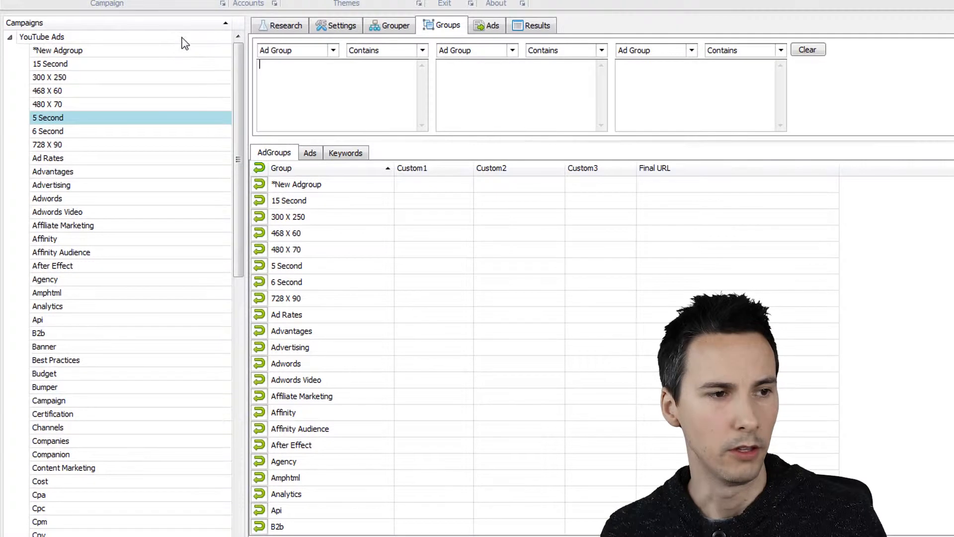
{"action": "left_click", "coordinate": [181, 37]}
{"action": "left_click", "coordinate": [364, 90]}
{"action": "left_click", "coordinate": [344, 153]}
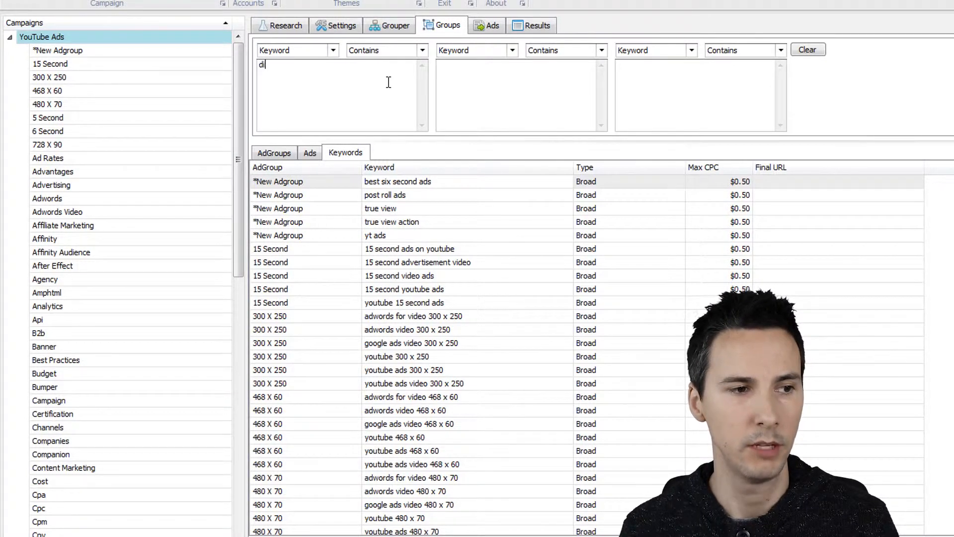
{"action": "type", "text": "covery"}
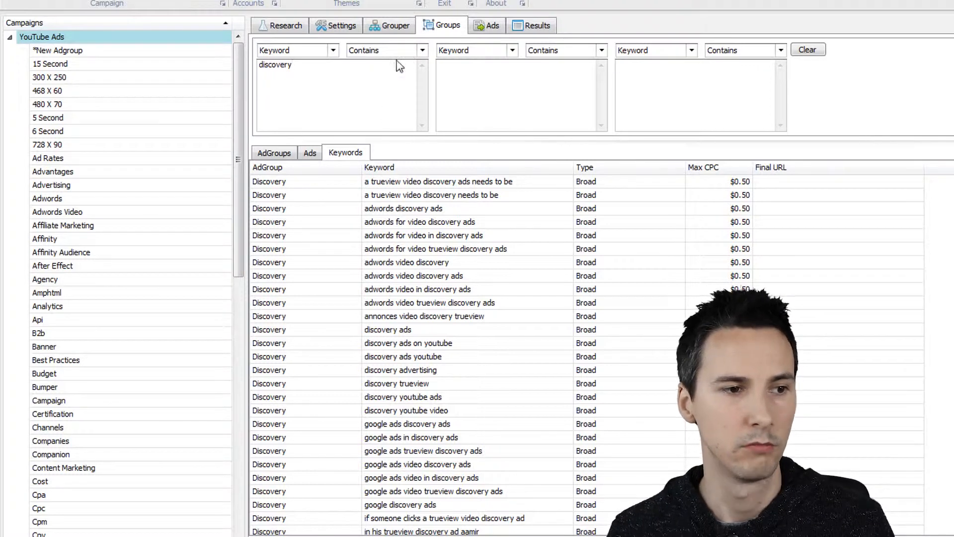
{"action": "left_click", "coordinate": [446, 276]}
{"action": "left_click", "coordinate": [441, 318]}
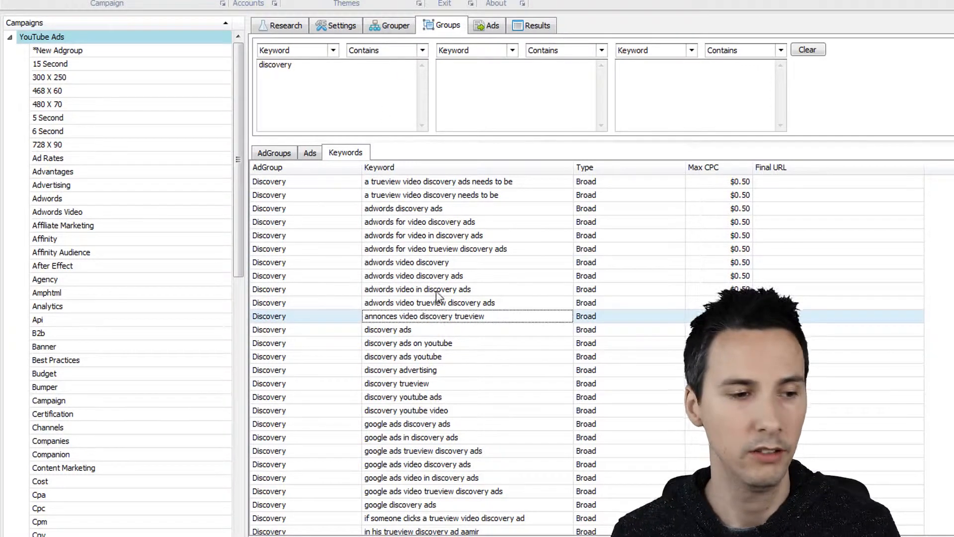
{"action": "scroll", "coordinate": [495, 330], "scroll_direction": "down", "scroll_amount": 6}
{"action": "scroll", "coordinate": [500, 330], "scroll_direction": "up", "scroll_amount": 6}
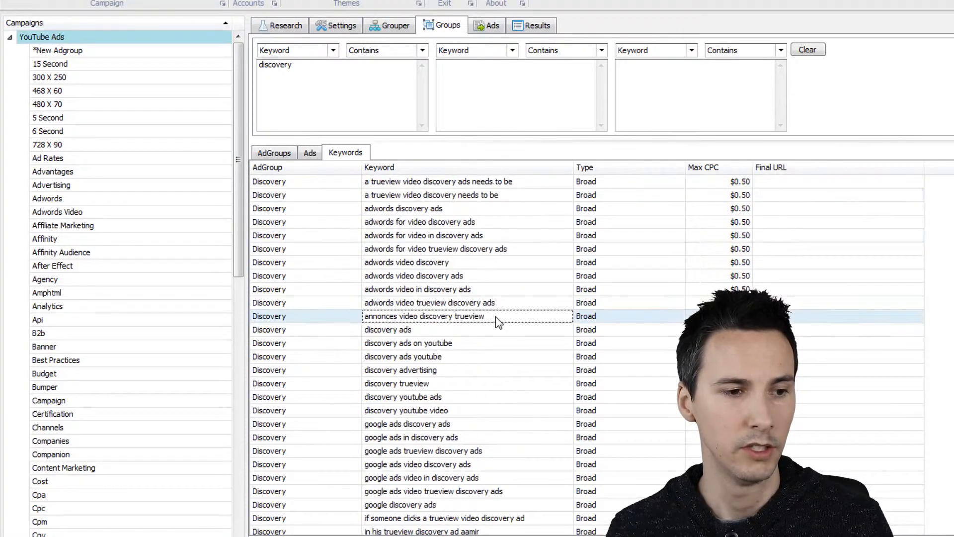
Step: Add a second keyword filter, DoesNotContain "discovery ad", and review the remaining keywords, including the one in Instream
{"action": "left_click", "coordinate": [556, 49]}
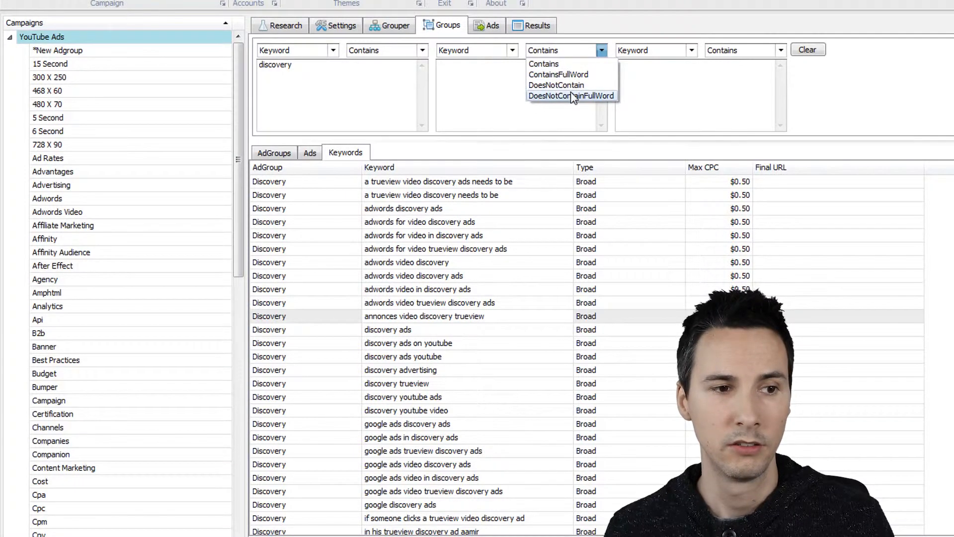
{"action": "left_click", "coordinate": [571, 88]}
{"action": "left_click", "coordinate": [546, 97]}
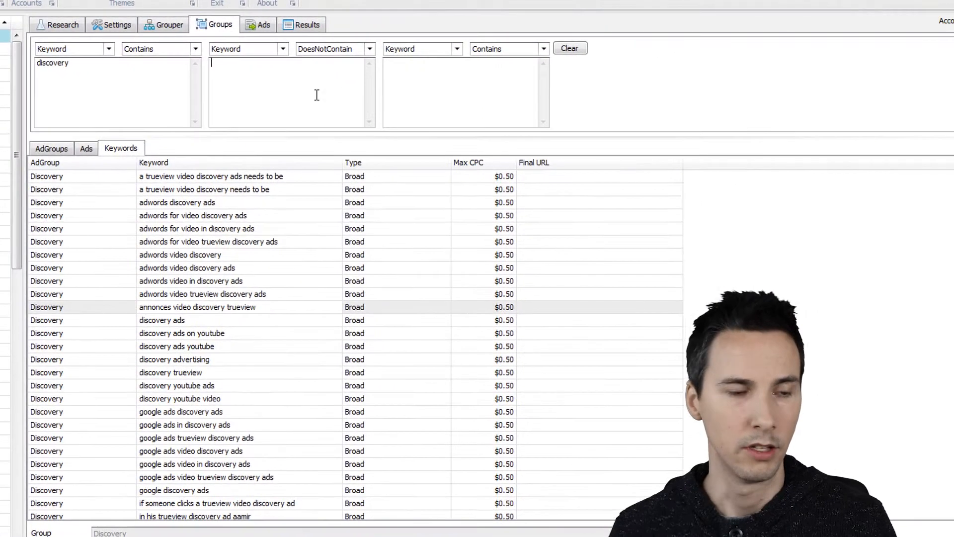
{"action": "type", "text": "discovery ad"}
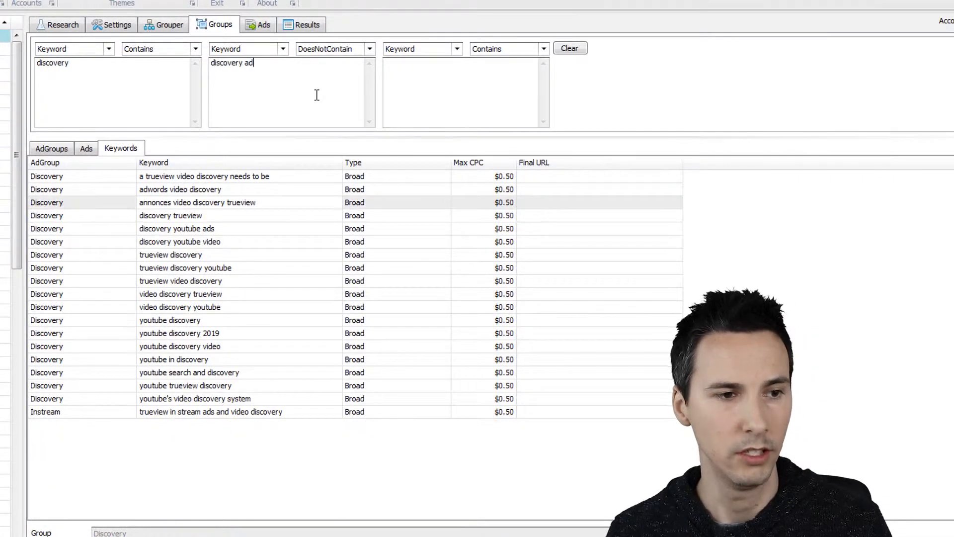
{"action": "left_click", "coordinate": [209, 259]}
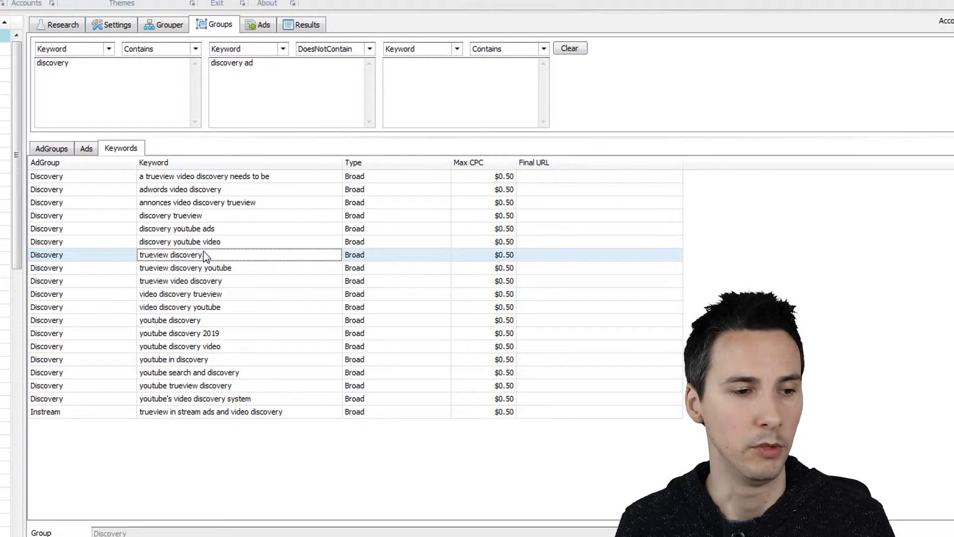
{"action": "left_click", "coordinate": [201, 190]}
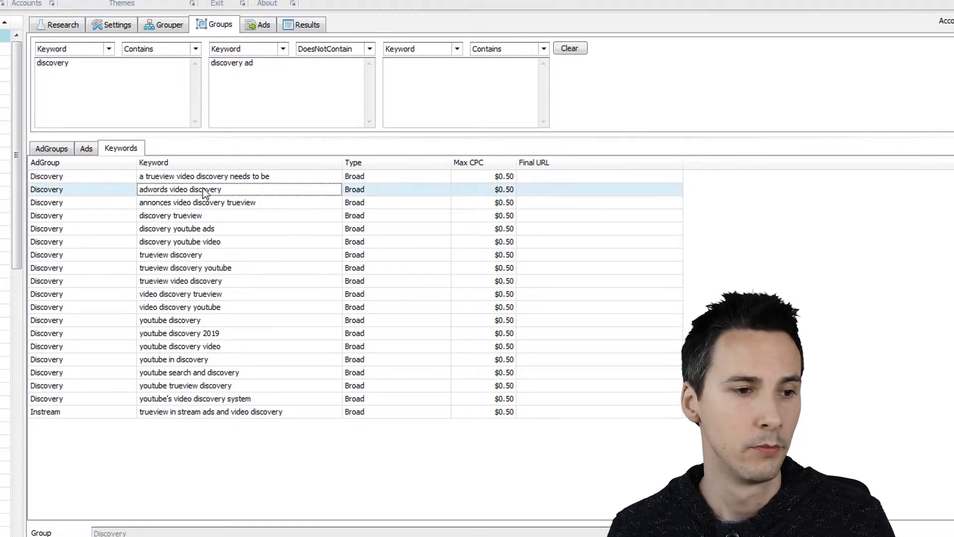
{"action": "left_click", "coordinate": [219, 215]}
{"action": "left_click", "coordinate": [221, 255]}
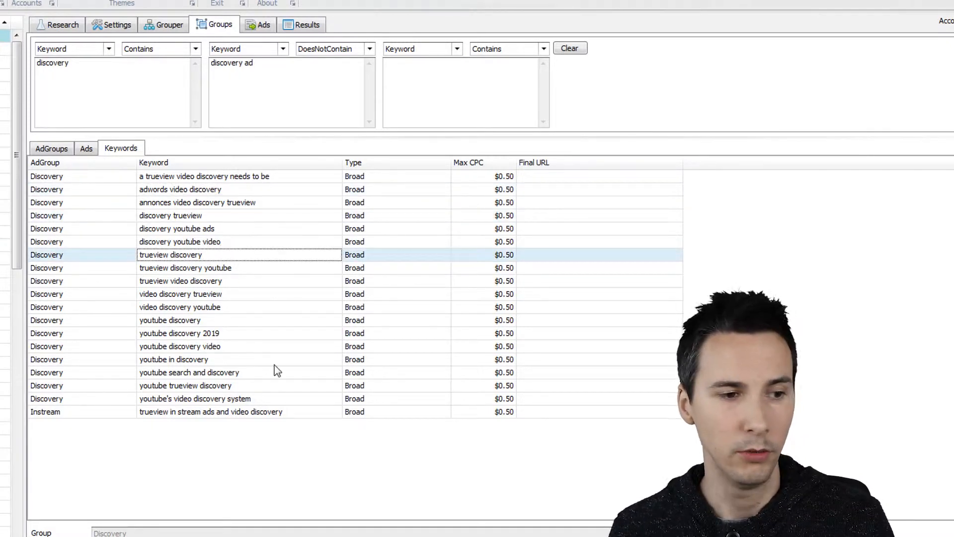
{"action": "left_click", "coordinate": [265, 413]}
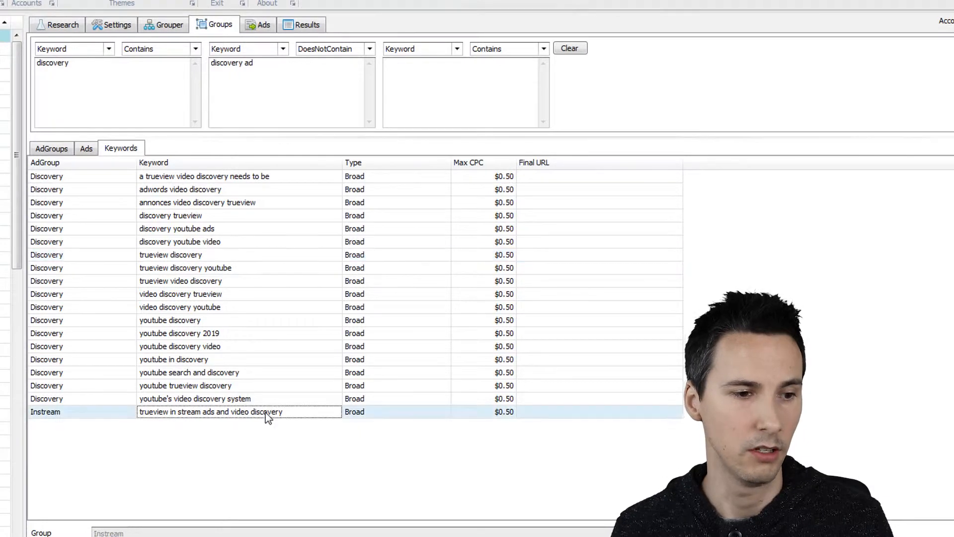
Step: Change the second filter's condition to DoesNotContainFullWord and look through the resulting keywords
{"action": "left_click", "coordinate": [307, 72]}
{"action": "left_click", "coordinate": [370, 48]}
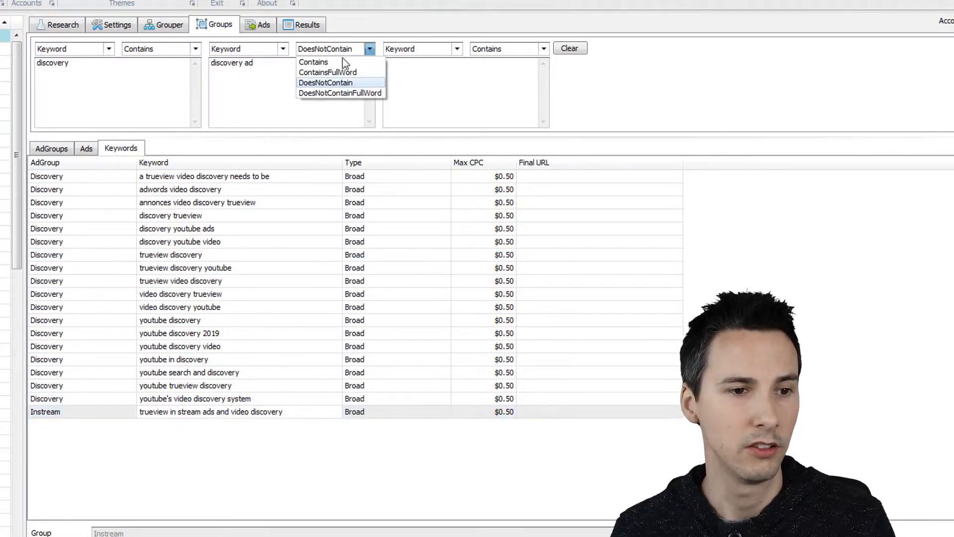
{"action": "left_click", "coordinate": [355, 93]}
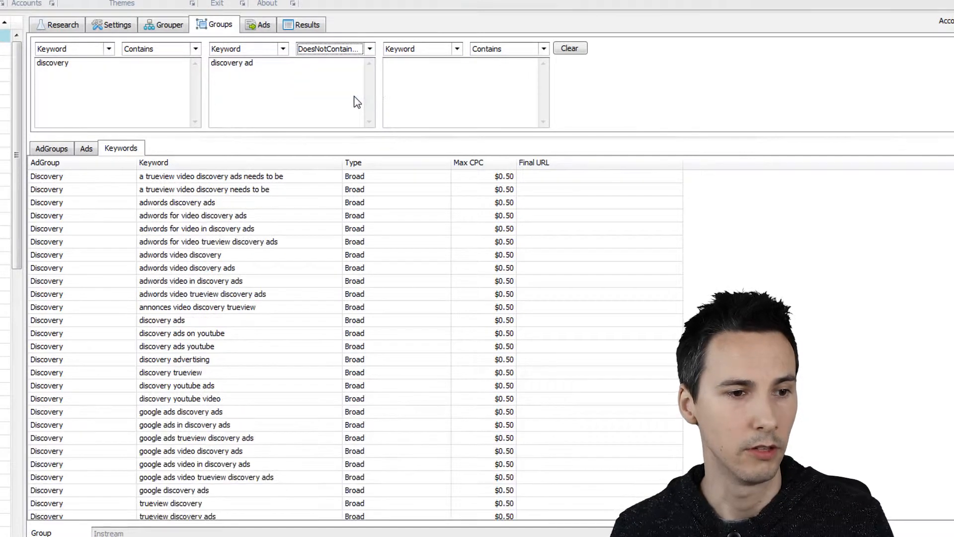
{"action": "left_click", "coordinate": [273, 309]}
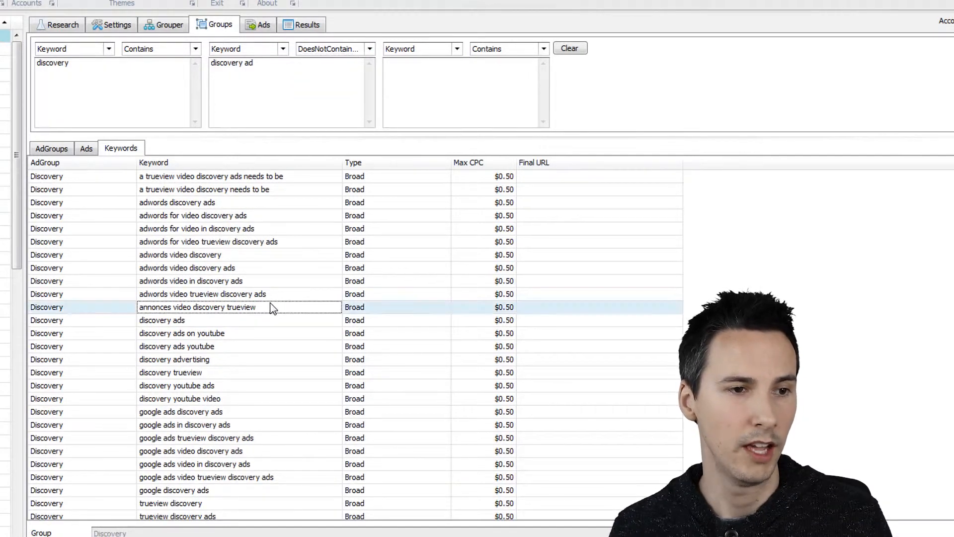
{"action": "scroll", "coordinate": [273, 308], "scroll_direction": "down", "scroll_amount": 10}
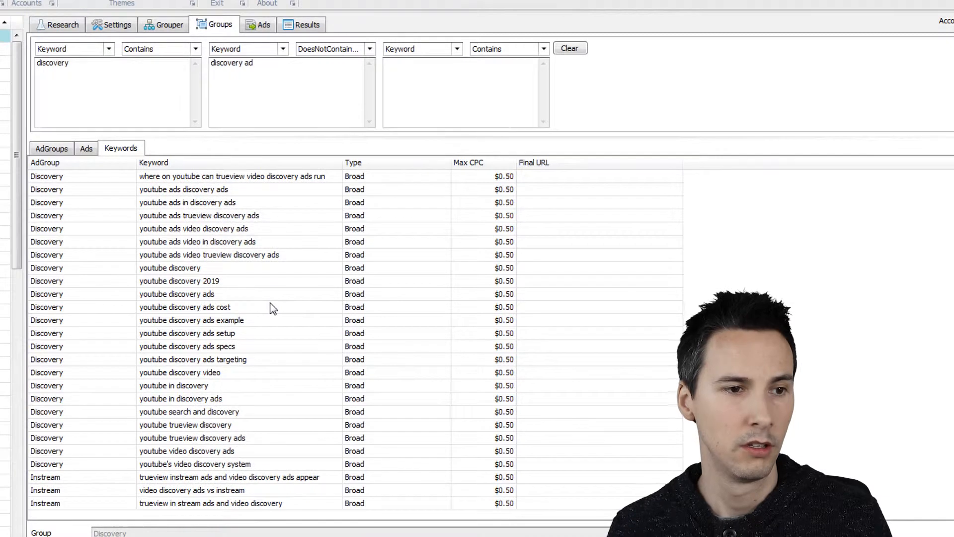
{"action": "scroll", "coordinate": [273, 309], "scroll_direction": "up", "scroll_amount": 10}
Step: Add "discovery ads" as another line in the second filter and review the keywords for TrueView phrases
{"action": "left_click", "coordinate": [285, 99]}
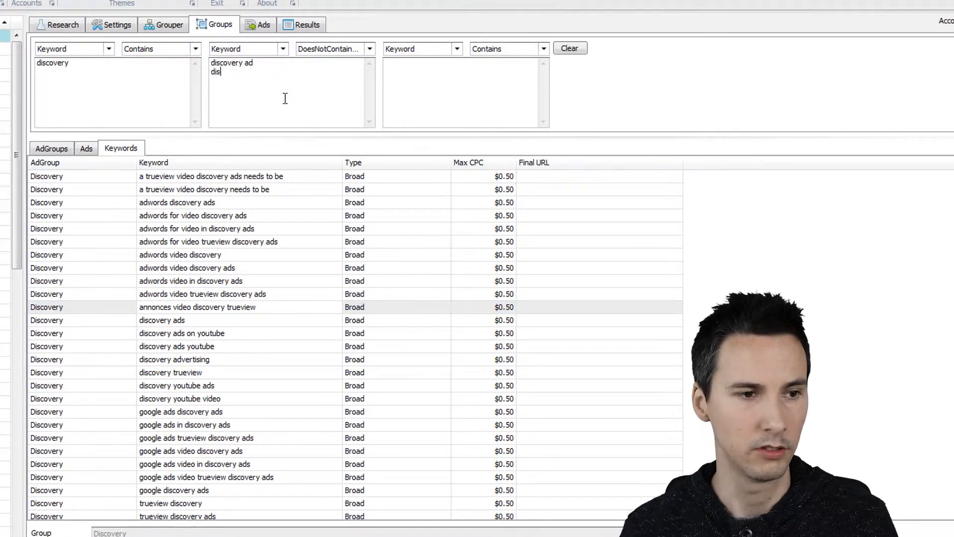
{"action": "type", "text": "disovery ads"}
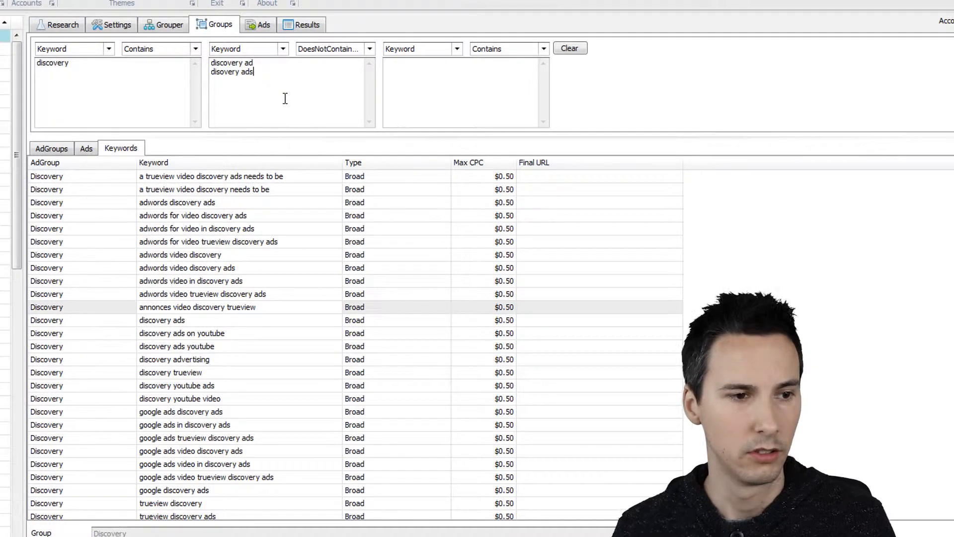
{"action": "double_click", "coordinate": [234, 73]}
{"action": "left_click", "coordinate": [234, 61]}
{"action": "left_click", "coordinate": [221, 72]}
{"action": "type", "text": "c"}
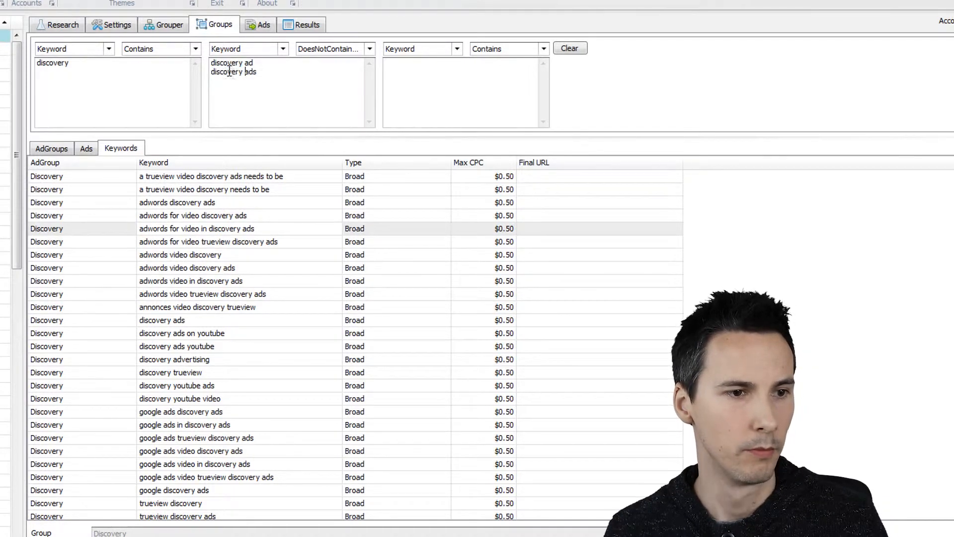
{"action": "left_click", "coordinate": [327, 311]}
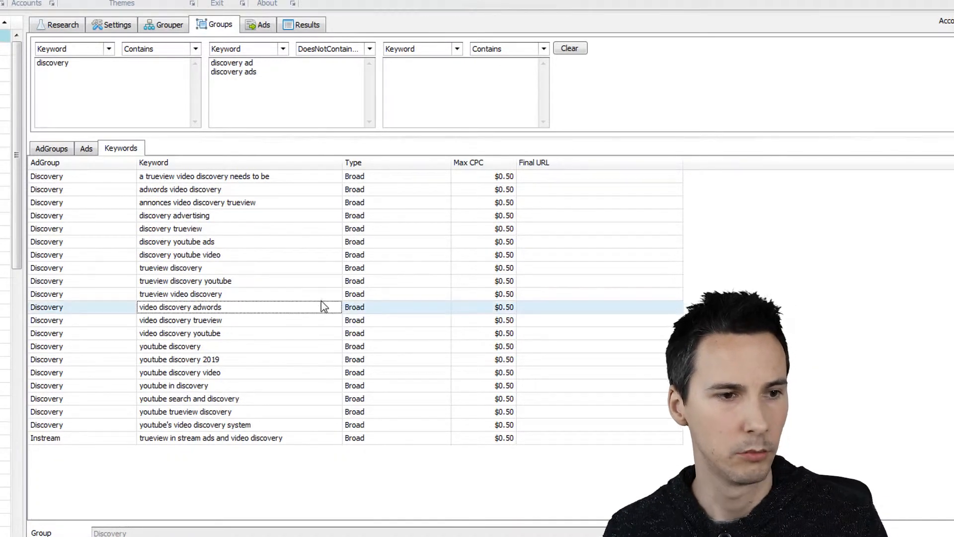
{"action": "left_click", "coordinate": [326, 336]}
{"action": "left_click", "coordinate": [218, 230]}
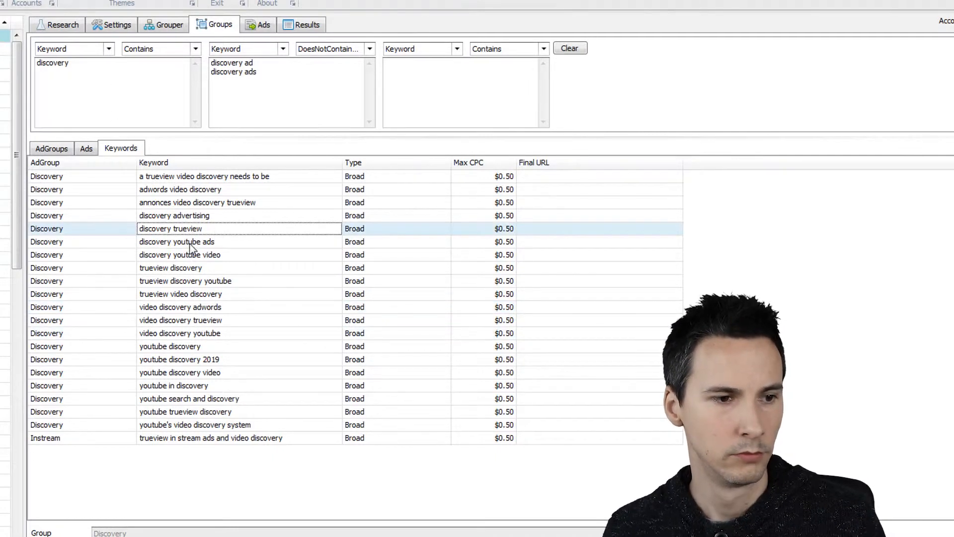
Step: Set the third keyword filter to DoesNotContain with the terms "trueview" and "true view", and review the remaining keywords
{"action": "left_click", "coordinate": [401, 105]}
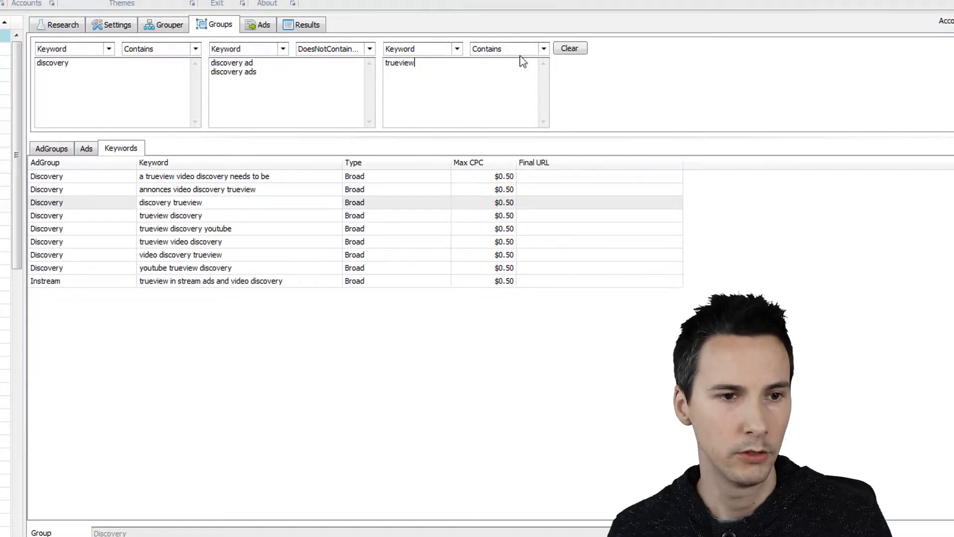
{"action": "left_click", "coordinate": [522, 53]}
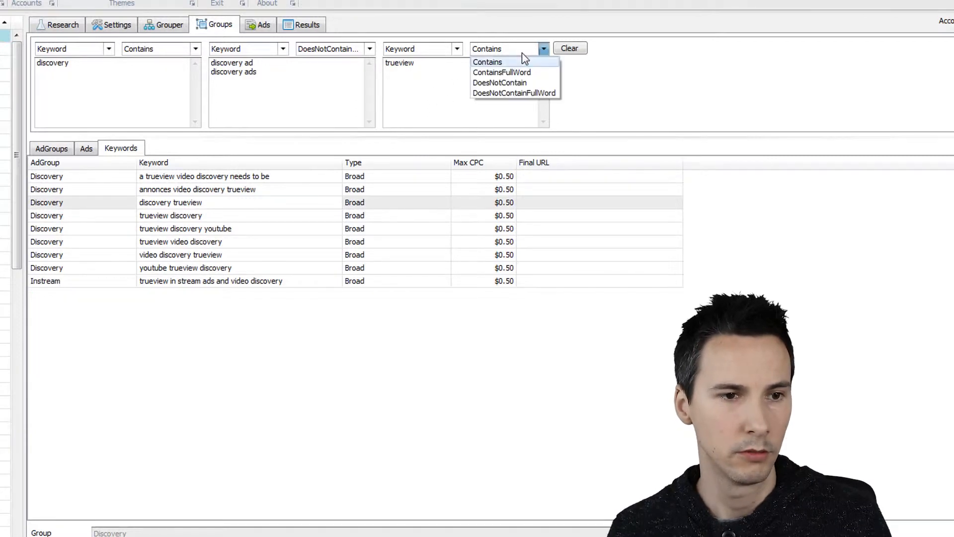
{"action": "left_click", "coordinate": [522, 82]}
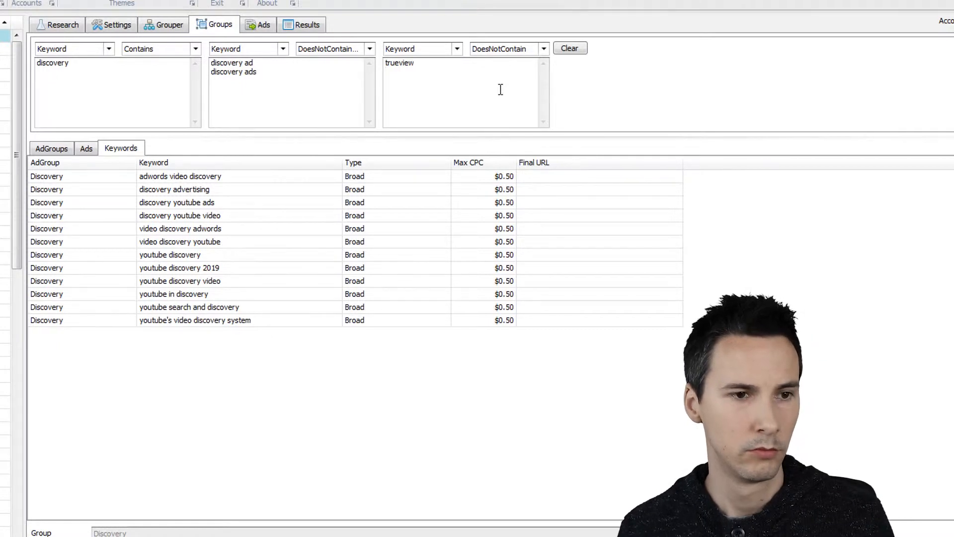
{"action": "type", "text": "ew"}
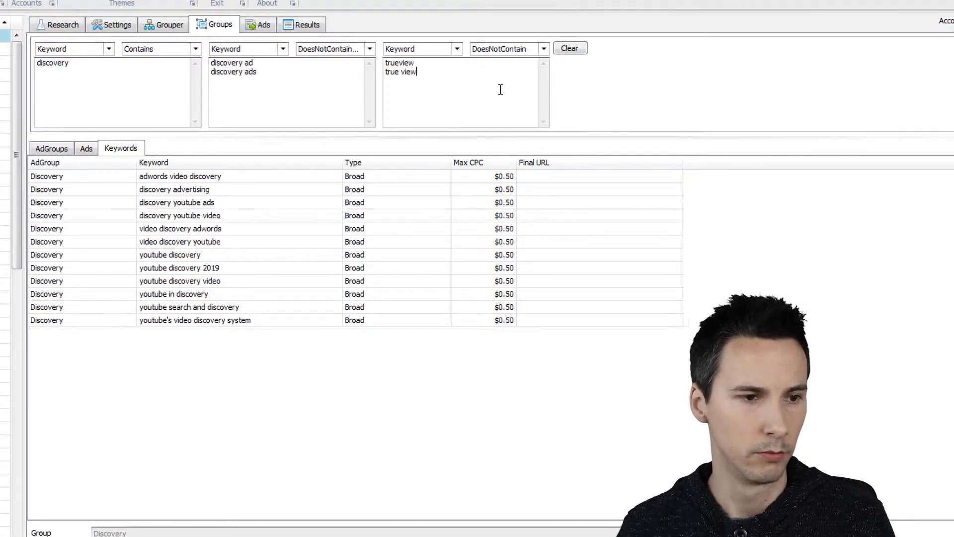
{"action": "left_click", "coordinate": [349, 267]}
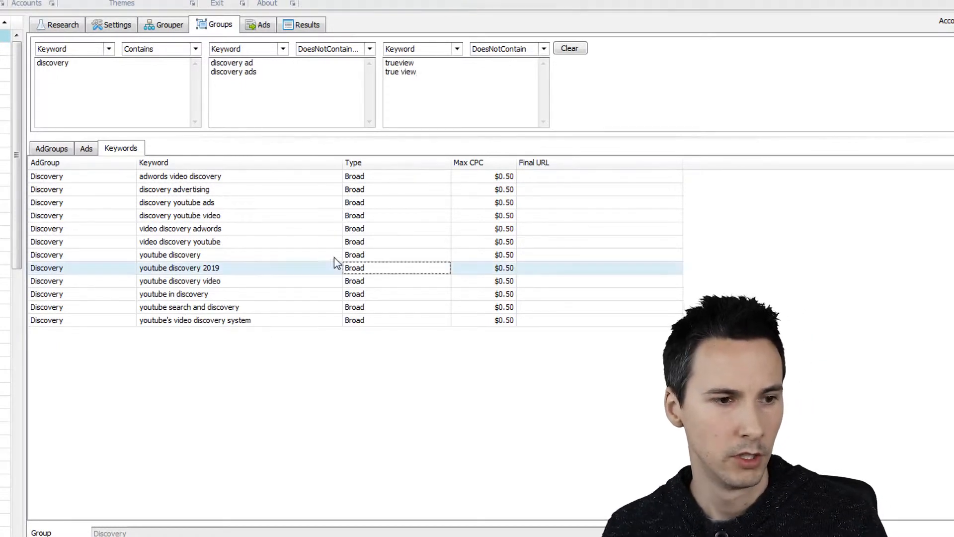
{"action": "left_click", "coordinate": [231, 243]}
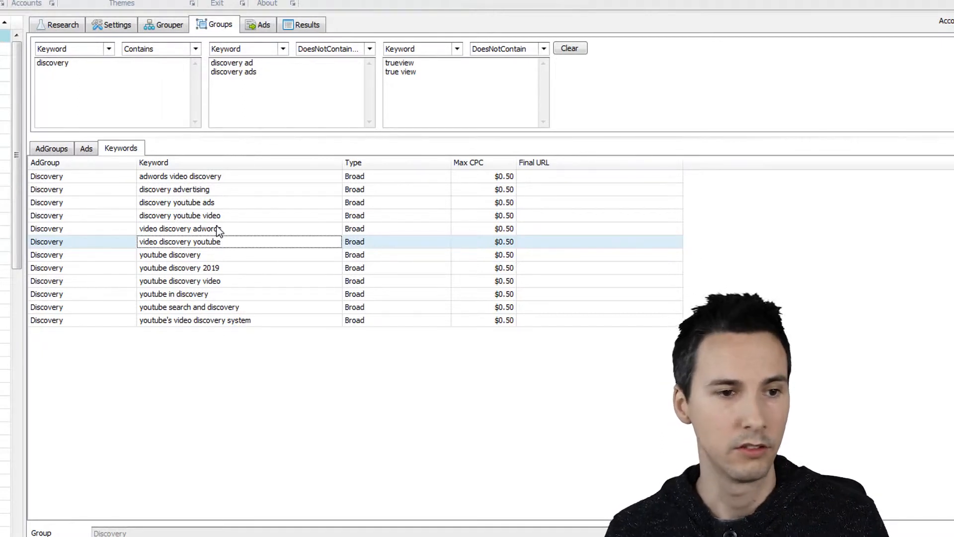
Step: Move the terms "trueview" and "true view" from the third filter into the second filter's exclusion list
{"action": "left_click_drag", "start_coordinate": [430, 74], "coordinate": [375, 51]}
{"action": "key", "text": "ctrl+c"}
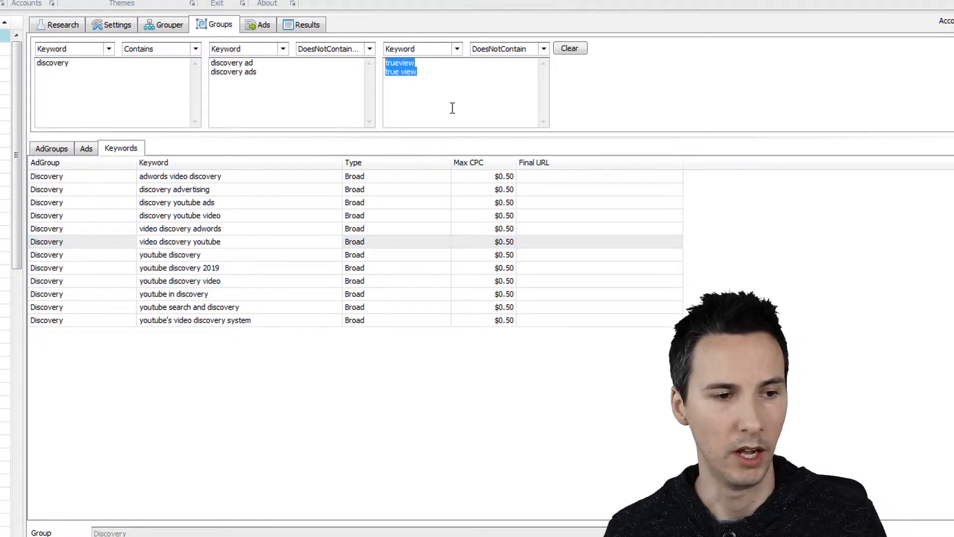
{"action": "key", "text": "Delete"}
{"action": "left_click", "coordinate": [328, 92]}
{"action": "key", "text": "ctrl+v"}
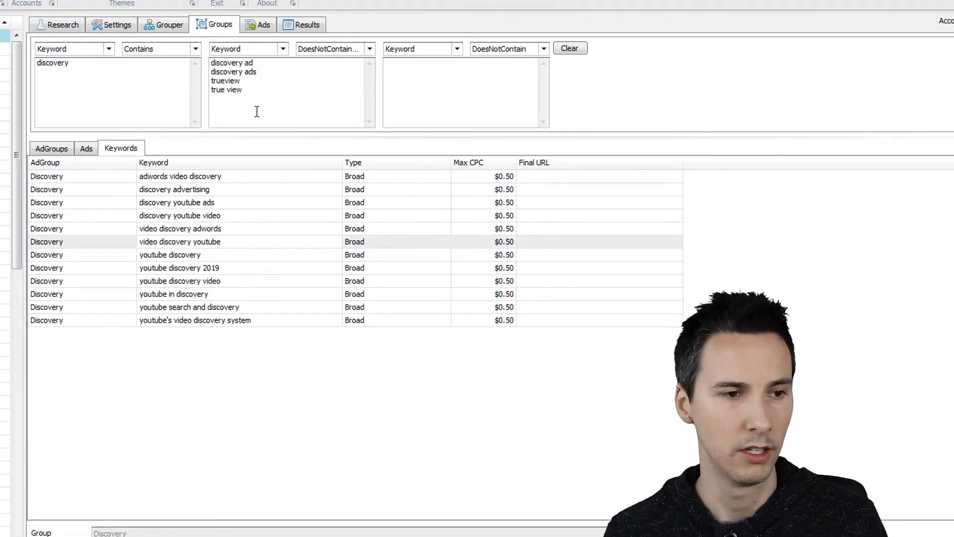
Step: Move "trueview" and "true view" out of the second filter and back into the third filter
{"action": "left_click_drag", "start_coordinate": [242, 91], "coordinate": [209, 79]}
{"action": "key", "text": "ctrl+x"}
{"action": "left_click", "coordinate": [450, 77]}
{"action": "key", "text": "ctrl+v"}
Step: Switch the third filter's condition to Contains and review the discovery keywords that mention TrueView
{"action": "left_click", "coordinate": [519, 49]}
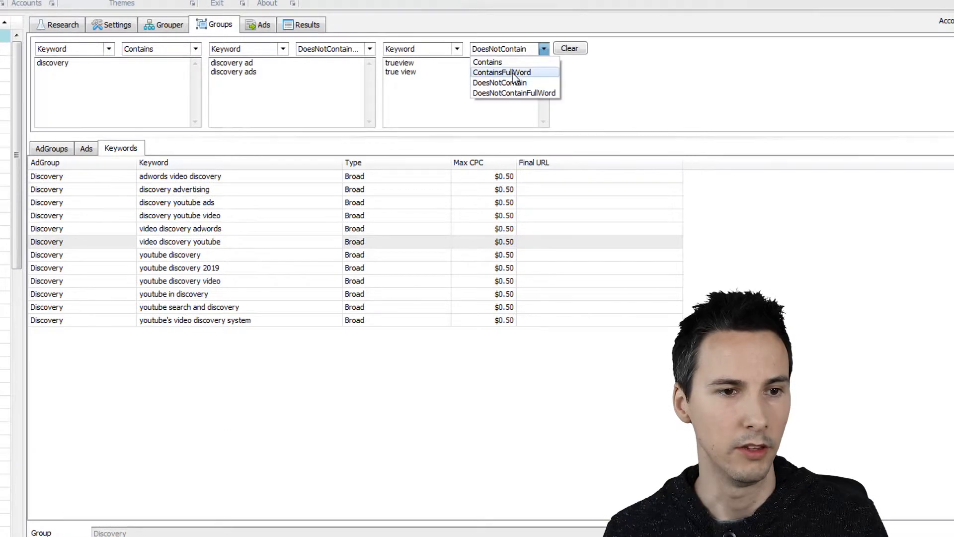
{"action": "left_click", "coordinate": [497, 61]}
{"action": "left_click", "coordinate": [261, 268]}
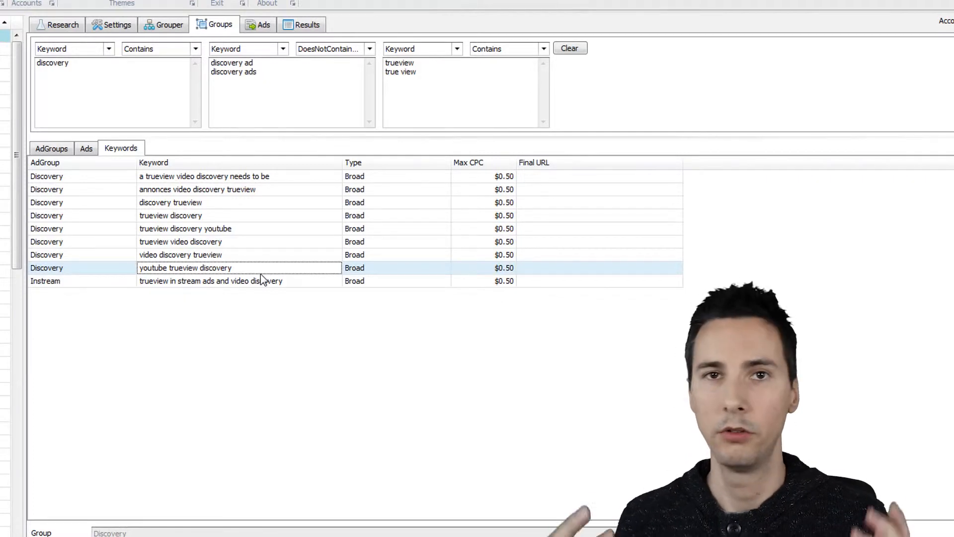
{"action": "left_click", "coordinate": [246, 228]}
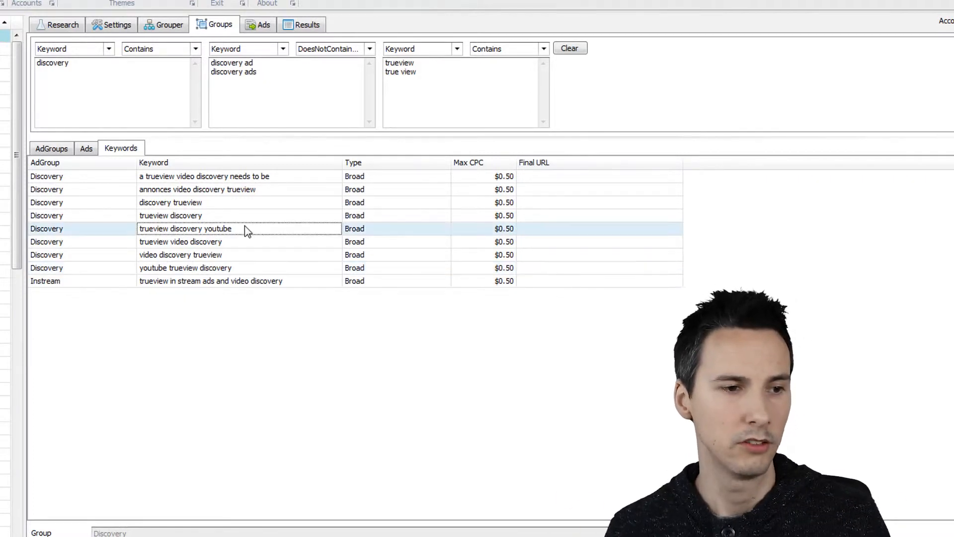
Step: Select all the filtered TrueView discovery keywords and add a new ad group named "Trueview Discovery"
{"action": "key", "text": "ctrl+a"}
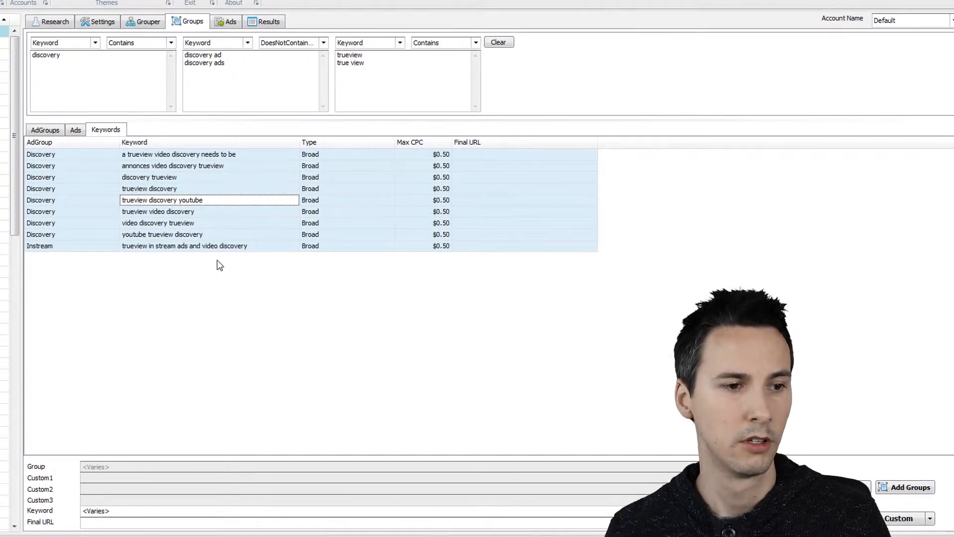
{"action": "left_click", "coordinate": [235, 226]}
{"action": "key", "text": "ctrl+a"}
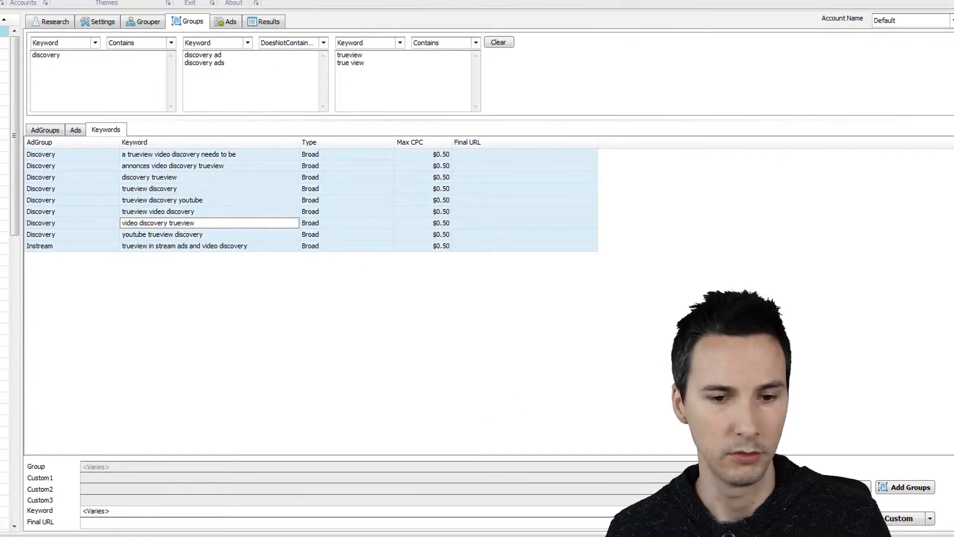
{"action": "left_click", "coordinate": [910, 488]}
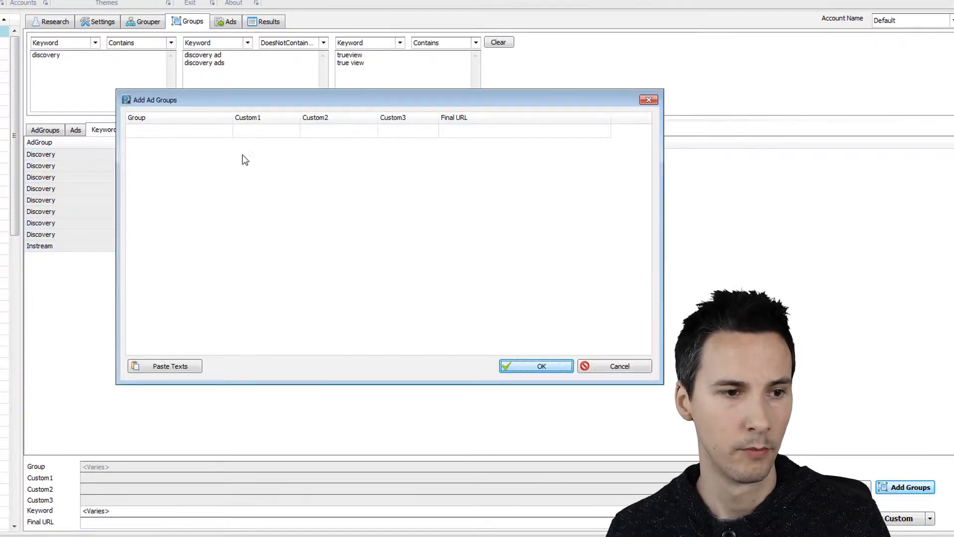
{"action": "left_click", "coordinate": [211, 134]}
{"action": "type", "text": "T"}
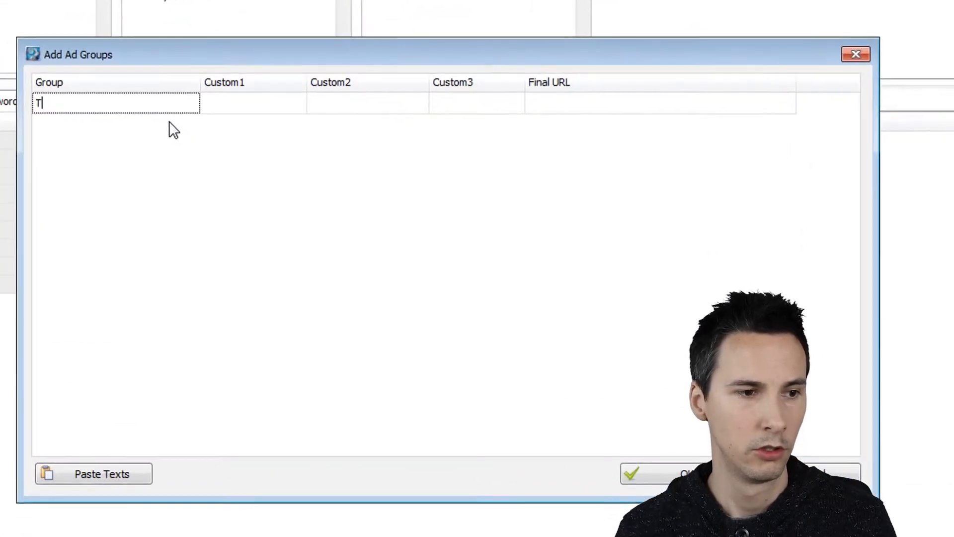
{"action": "type", "text": "rueview Discov"}
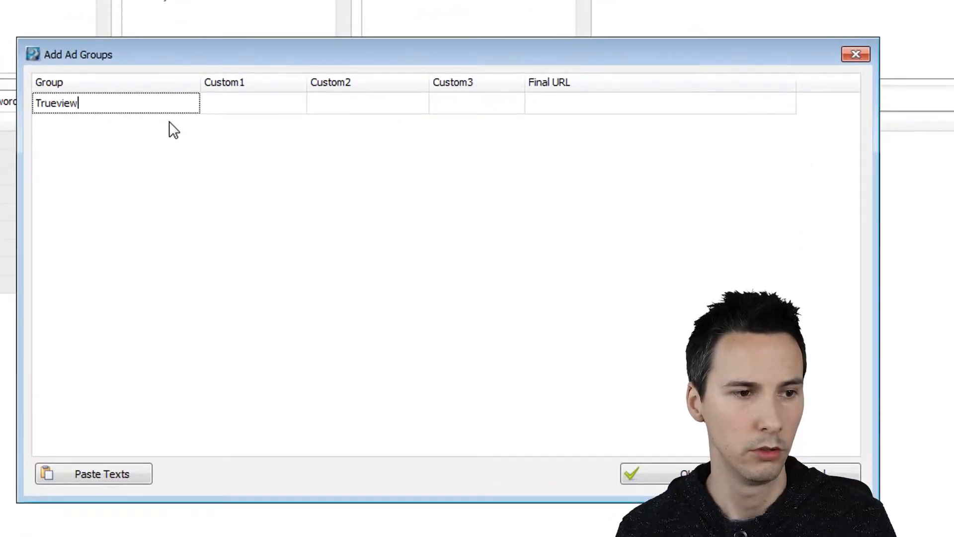
{"action": "type", "text": "ery"}
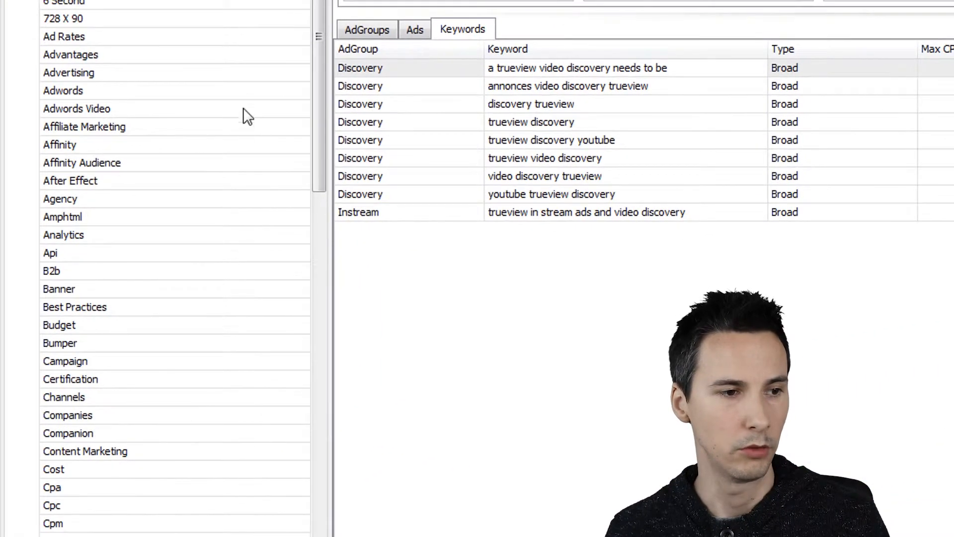
Step: Locate the Trueview Discovery ad group and check its keywords, returning to the YouTube Ads campaign's filtered keyword list
{"action": "left_click_drag", "start_coordinate": [311, 42], "coordinate": [312, 495]}
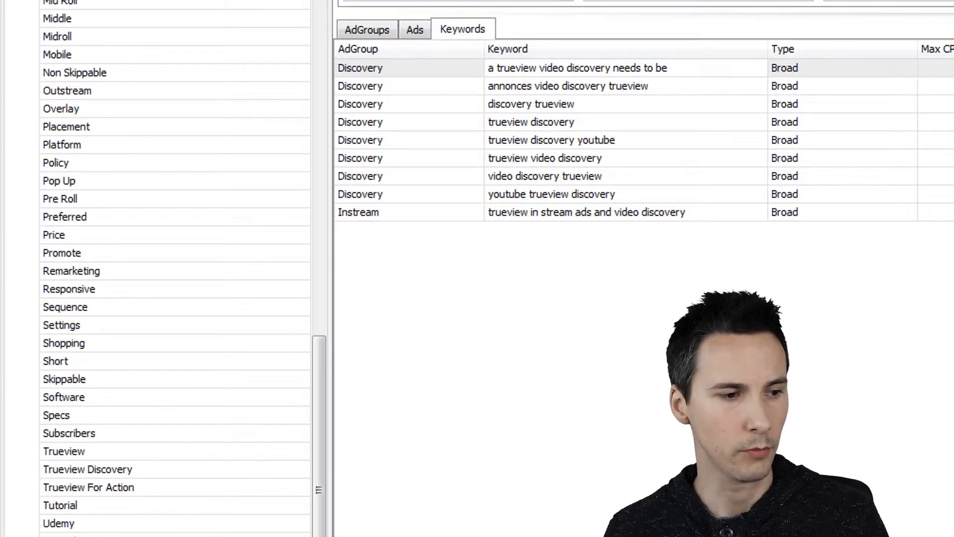
{"action": "left_click", "coordinate": [112, 471]}
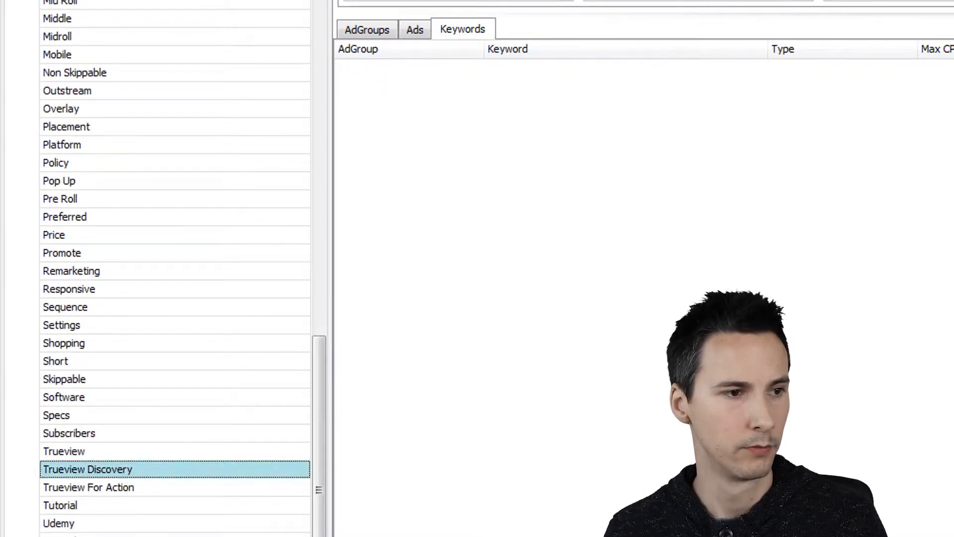
{"action": "scroll", "coordinate": [209, 5], "scroll_direction": "up", "scroll_amount": 15}
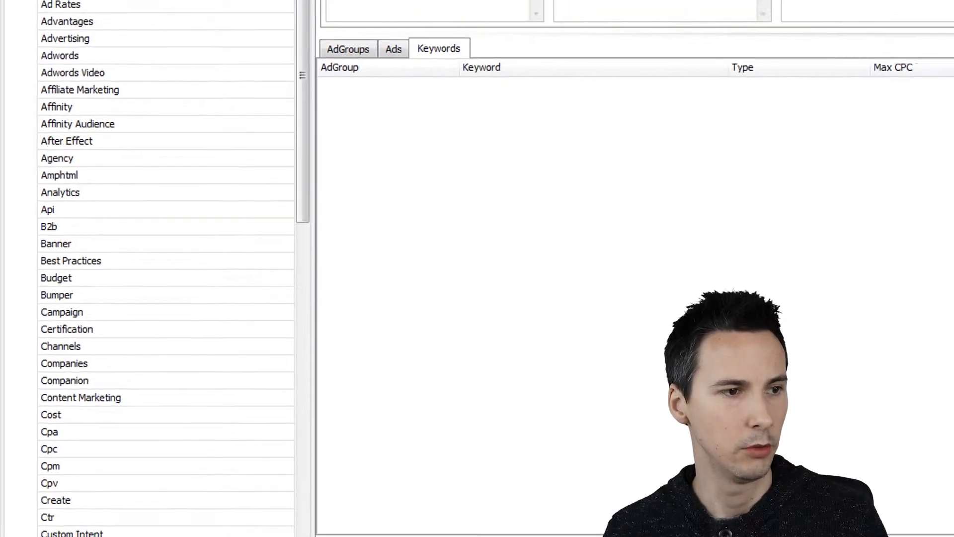
{"action": "left_click", "coordinate": [140, 28]}
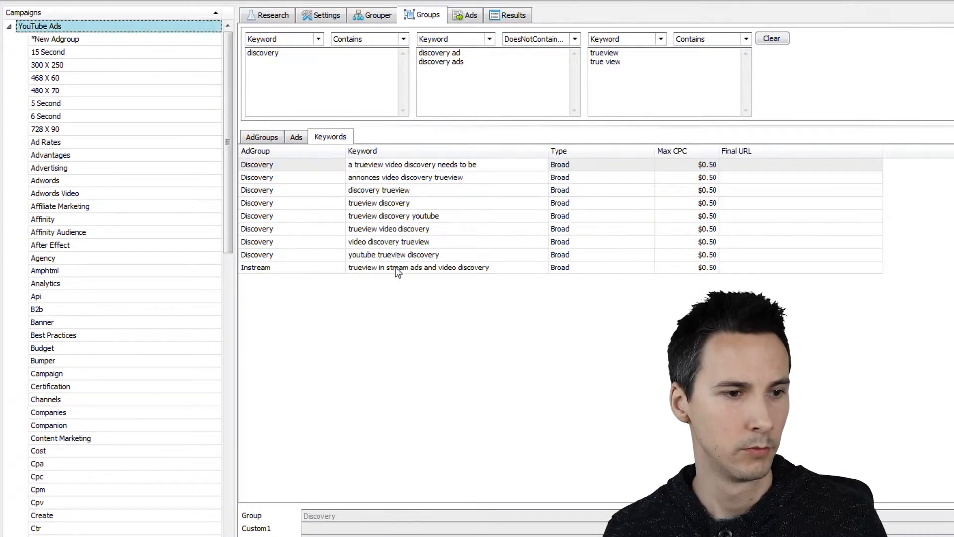
Step: Move all the filtered TrueView discovery keywords into the Trueview Discovery ad group
{"action": "left_click", "coordinate": [409, 242]}
{"action": "key", "text": "ctrl+a"}
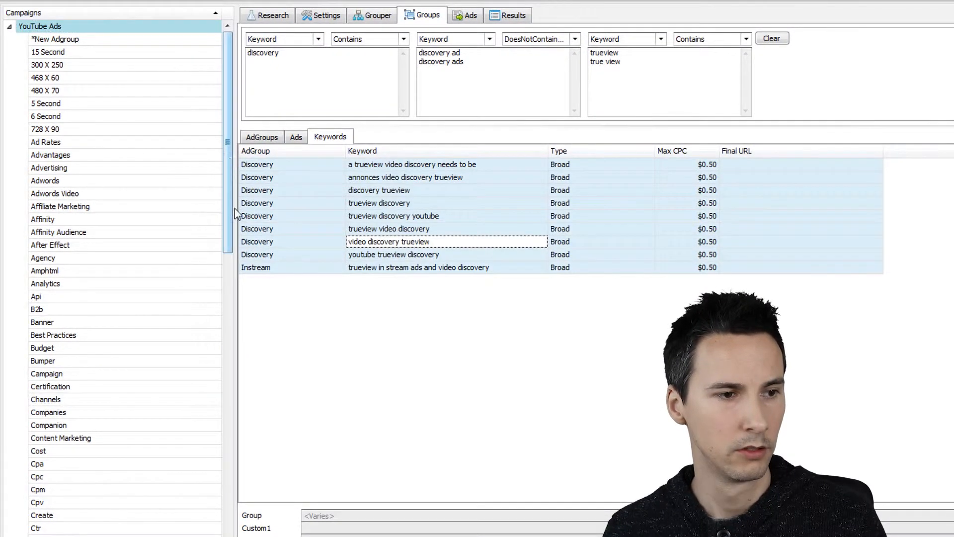
{"action": "left_click_drag", "start_coordinate": [228, 208], "coordinate": [229, 482]}
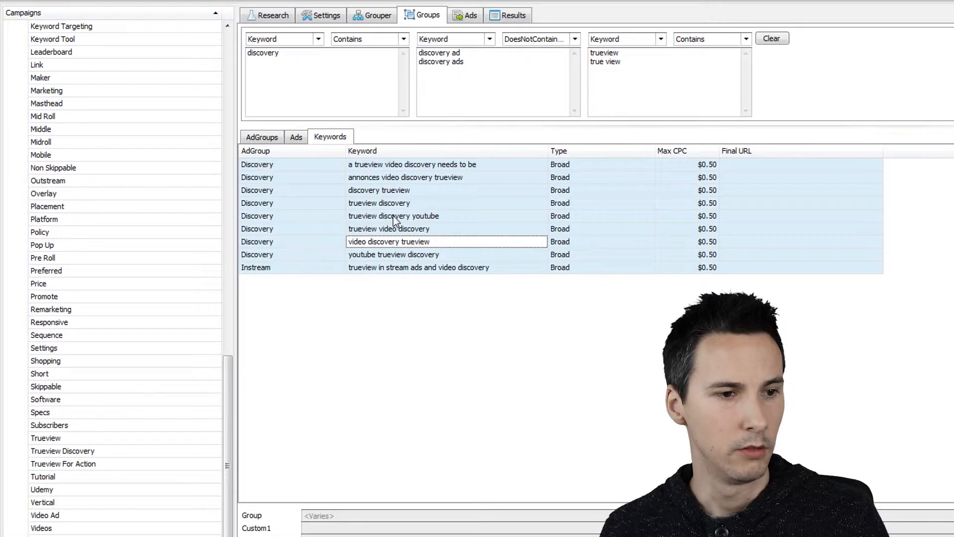
{"action": "left_click_drag", "start_coordinate": [393, 219], "coordinate": [158, 454]}
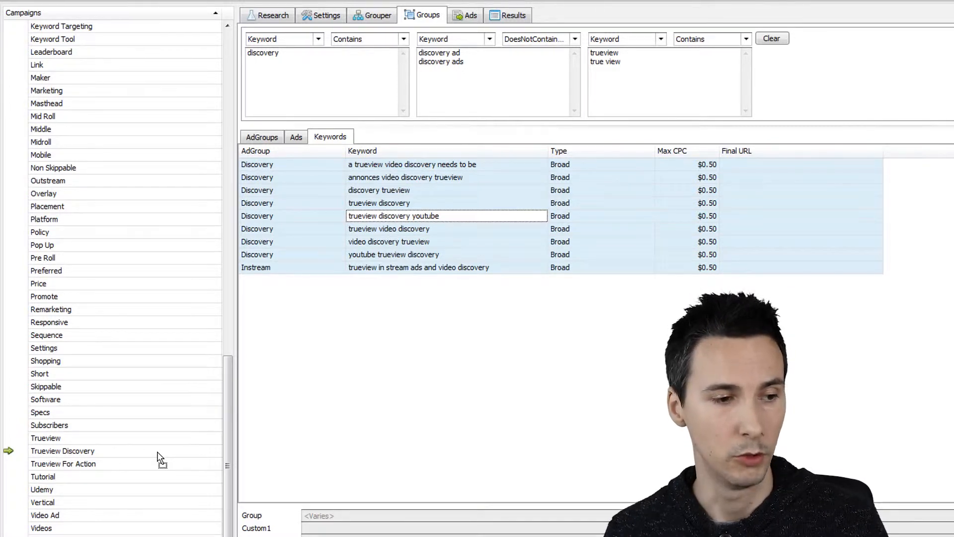
{"action": "left_click_drag", "start_coordinate": [159, 453], "coordinate": [159, 454]}
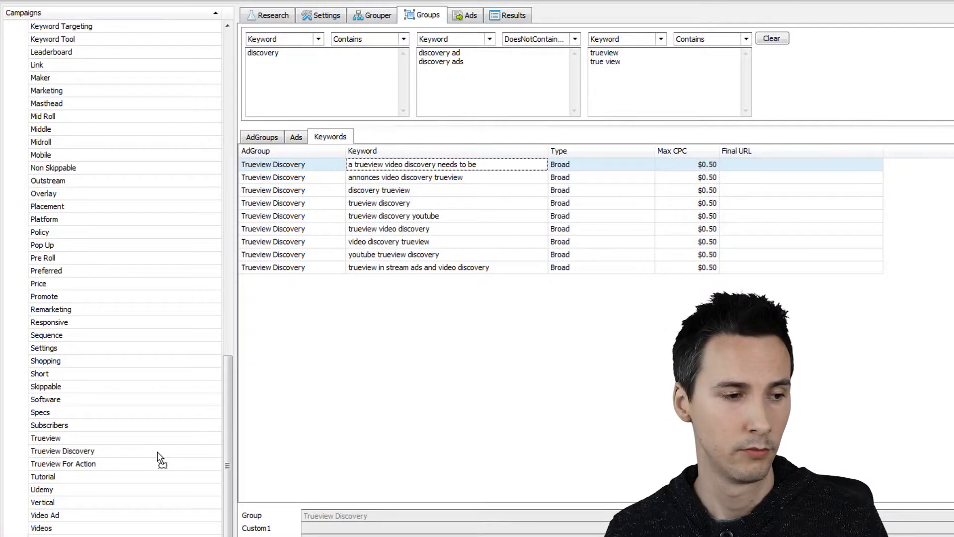
{"action": "left_click", "coordinate": [294, 217]}
{"action": "left_click", "coordinate": [317, 192]}
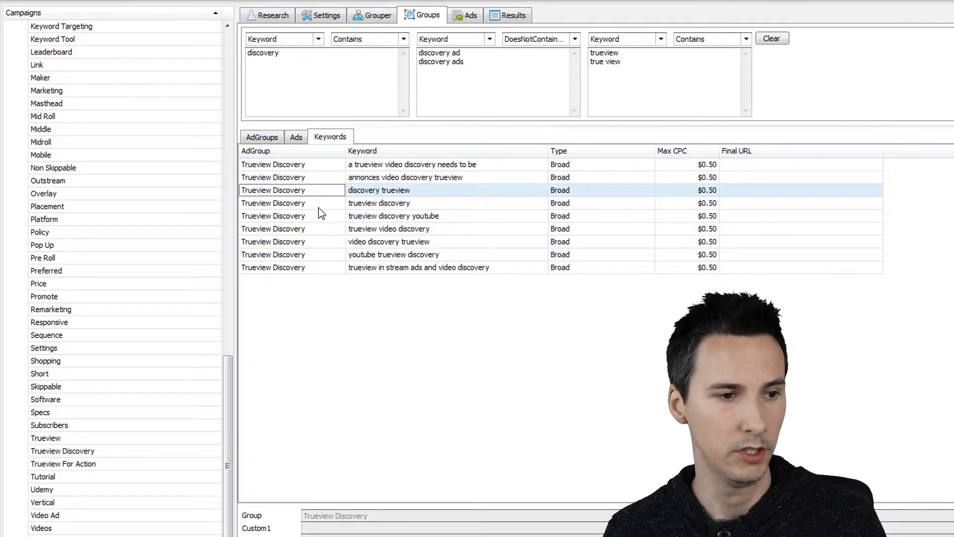
{"action": "left_click", "coordinate": [323, 227]}
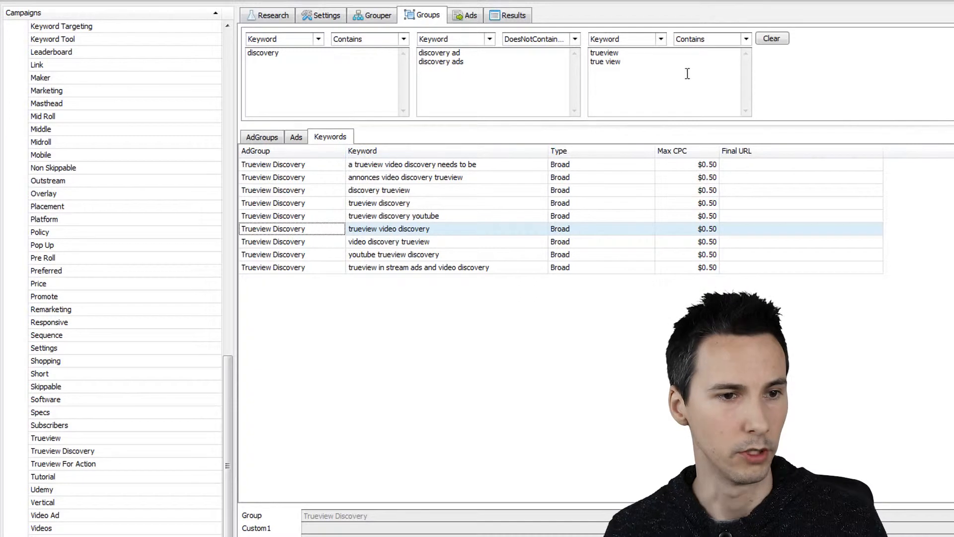
Step: Clear the terms from all three keyword filters so the campaign's full keyword list is listed
{"action": "left_click_drag", "start_coordinate": [682, 75], "coordinate": [591, 52]}
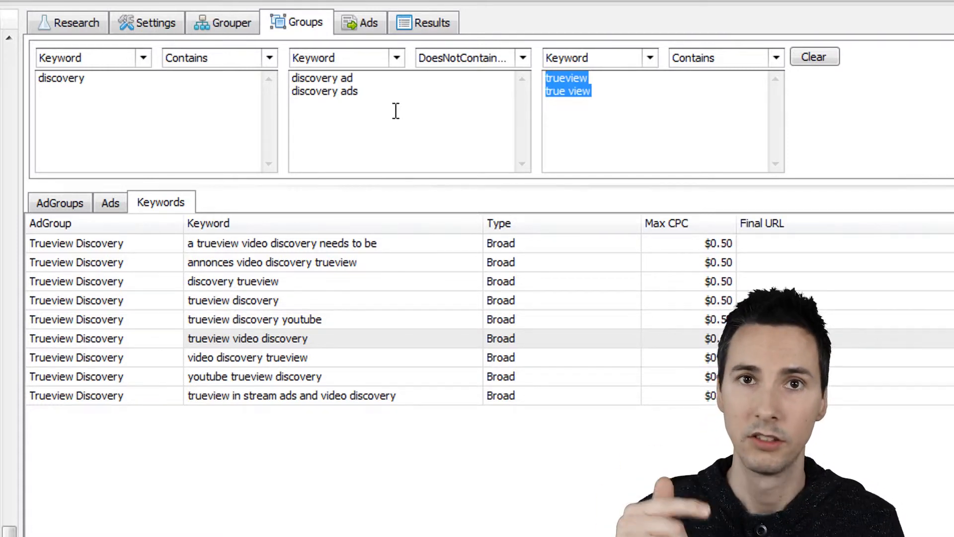
{"action": "left_click", "coordinate": [648, 102]}
{"action": "key", "text": "ctrl+a"}
{"action": "key", "text": "Delete"}
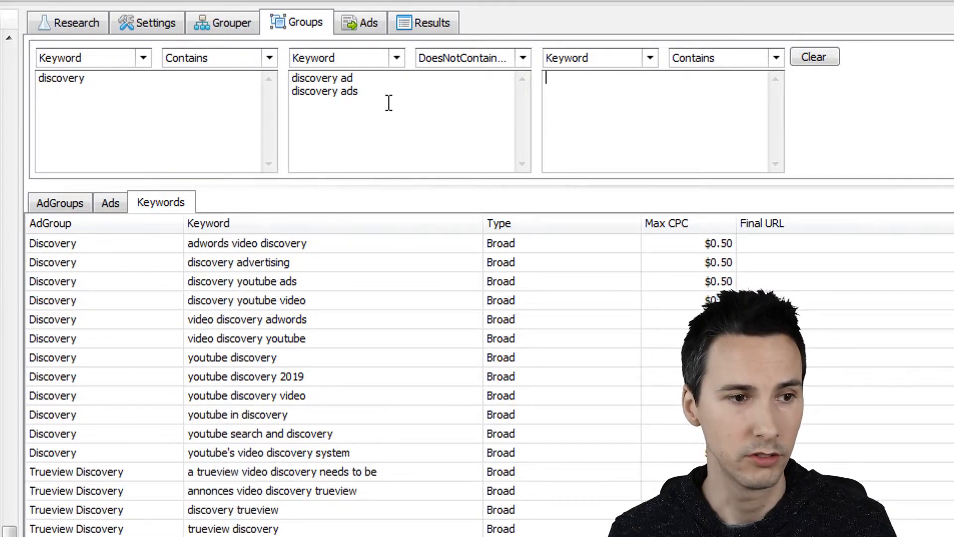
{"action": "key", "text": "ctrl+a"}
{"action": "key", "text": "Delete"}
{"action": "left_click", "coordinate": [170, 122]}
{"action": "key", "text": "ctrl+a"}
{"action": "key", "text": "Delete"}
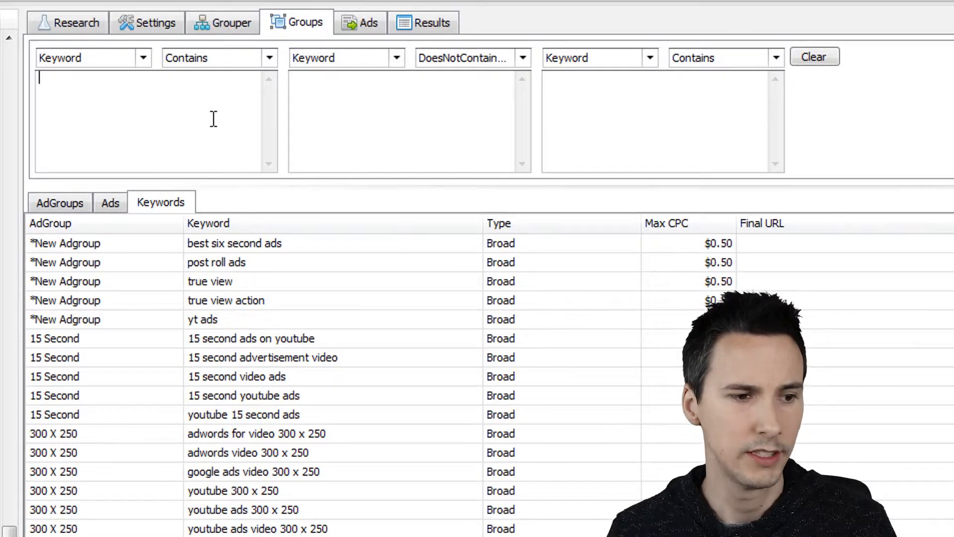
Step: Look through the campaign's unfiltered keywords down to the Bumper ad group for unwanted terms
{"action": "scroll", "coordinate": [323, 266], "scroll_direction": "down", "scroll_amount": 15}
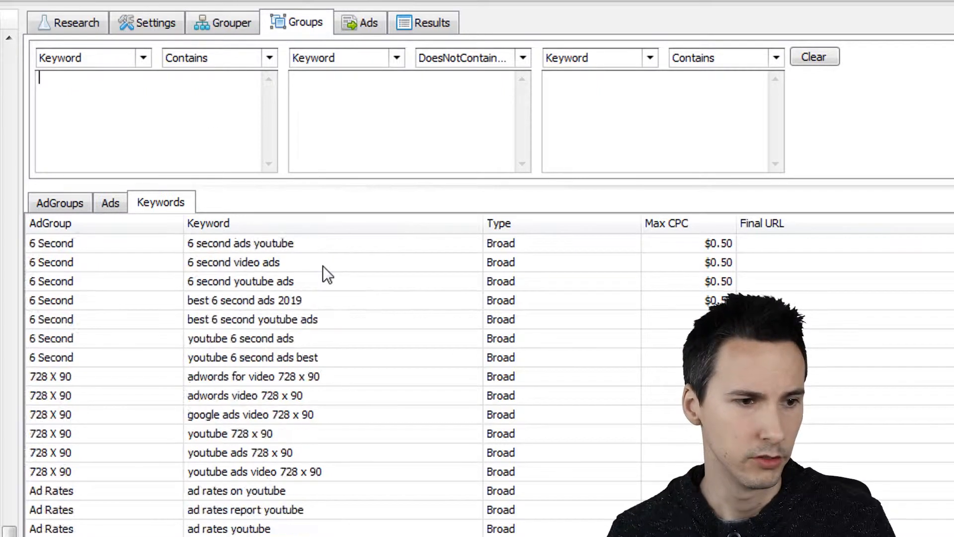
{"action": "scroll", "coordinate": [323, 266], "scroll_direction": "down", "scroll_amount": 10}
{"action": "scroll", "coordinate": [323, 265], "scroll_direction": "down", "scroll_amount": 5}
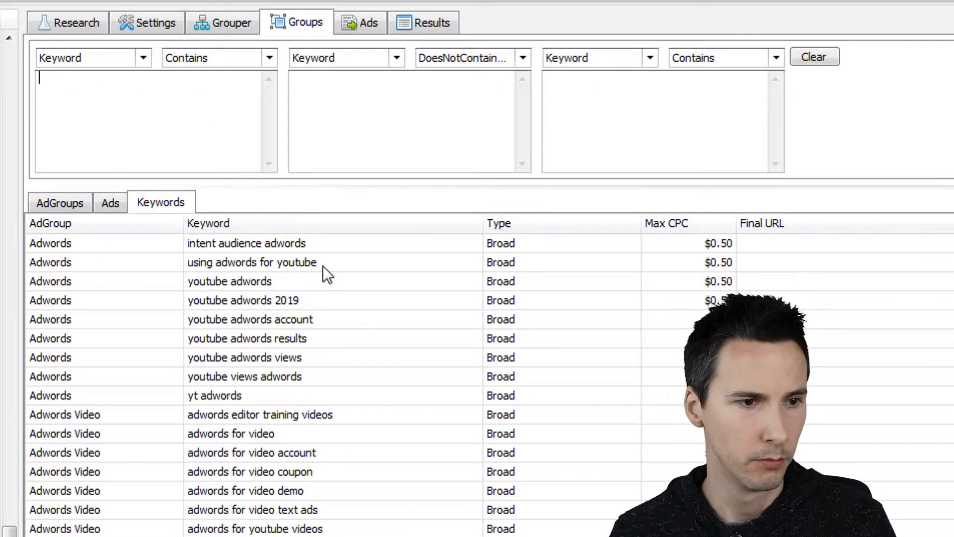
{"action": "left_click", "coordinate": [235, 24]}
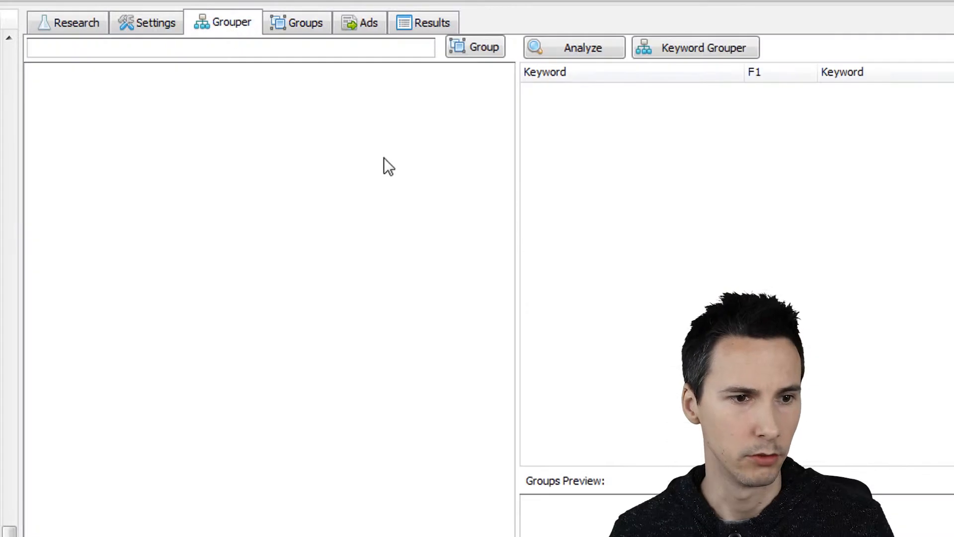
{"action": "left_click", "coordinate": [311, 19]}
{"action": "scroll", "coordinate": [381, 246], "scroll_direction": "down", "scroll_amount": 15}
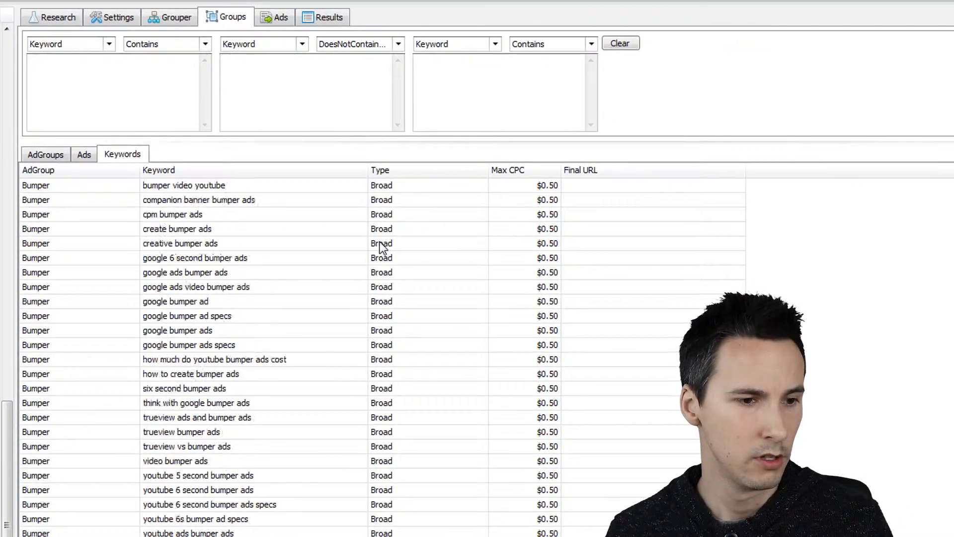
{"action": "left_click", "coordinate": [286, 305]}
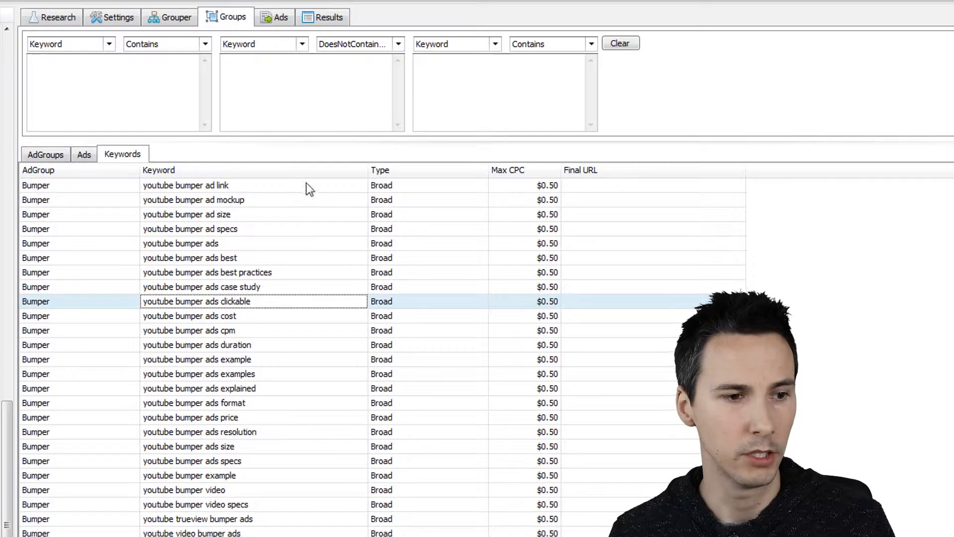
Step: Set the first keyword filter to DoesNotContain with the term "clickable" and review the remaining keywords
{"action": "left_click", "coordinate": [148, 86]}
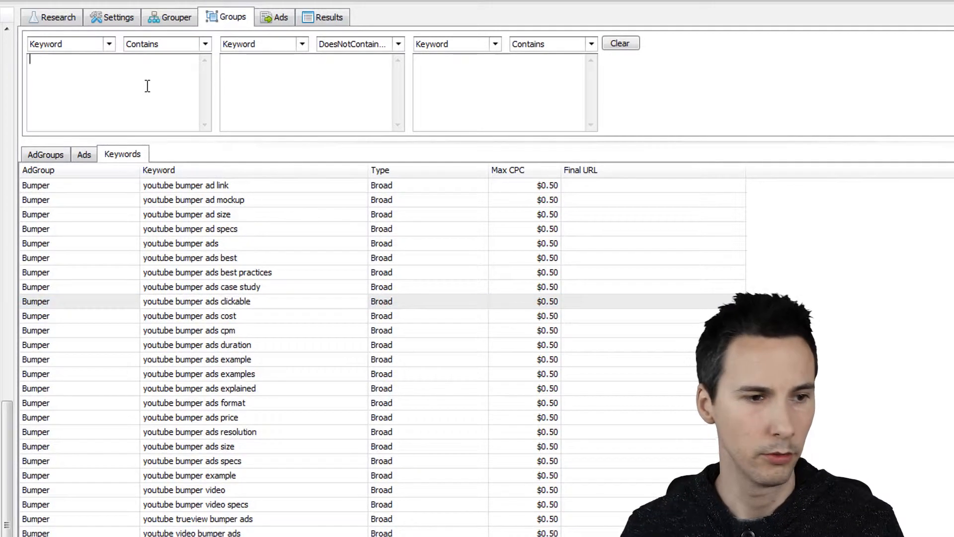
{"action": "scroll", "coordinate": [172, 205], "scroll_direction": "down", "scroll_amount": 15}
{"action": "scroll", "coordinate": [197, 196], "scroll_direction": "up", "scroll_amount": 20}
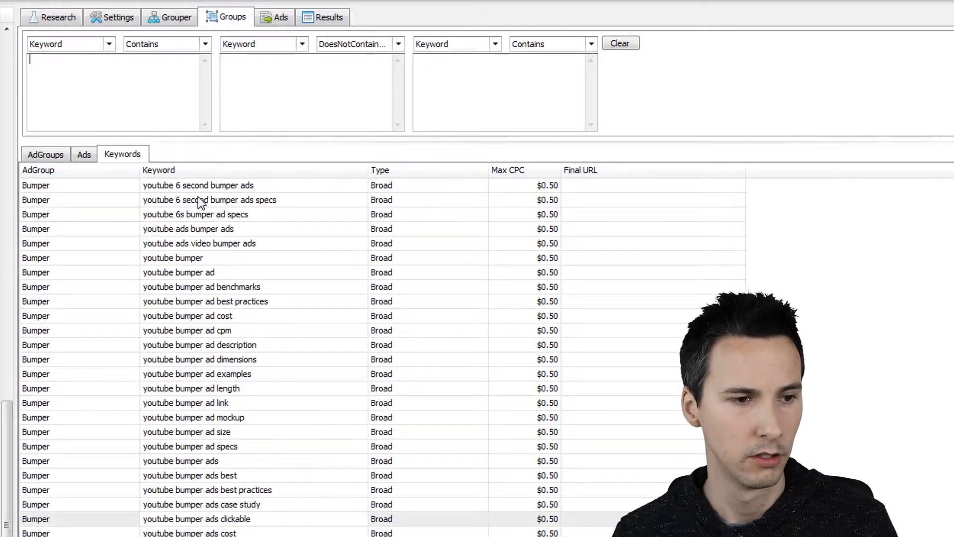
{"action": "scroll", "coordinate": [197, 196], "scroll_direction": "up", "scroll_amount": 1}
{"action": "type", "text": "clickable"}
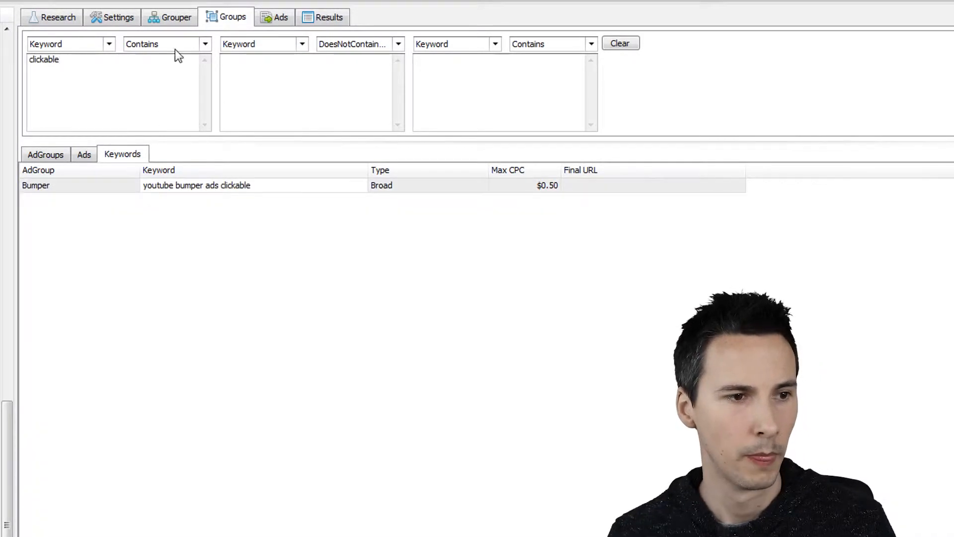
{"action": "left_click", "coordinate": [178, 43]}
{"action": "left_click", "coordinate": [180, 87]}
{"action": "left_click", "coordinate": [124, 110]}
{"action": "left_click", "coordinate": [279, 336]}
{"action": "scroll", "coordinate": [278, 338], "scroll_direction": "down", "scroll_amount": 15}
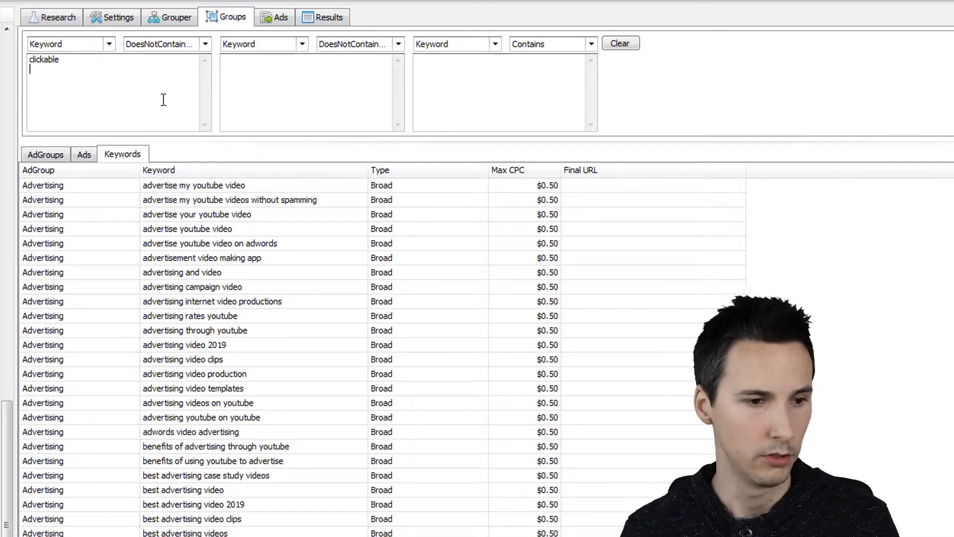
Step: Add "clips", "case study" and "internet" to the first filter's exclusion terms
{"action": "type", "text": "clips "}
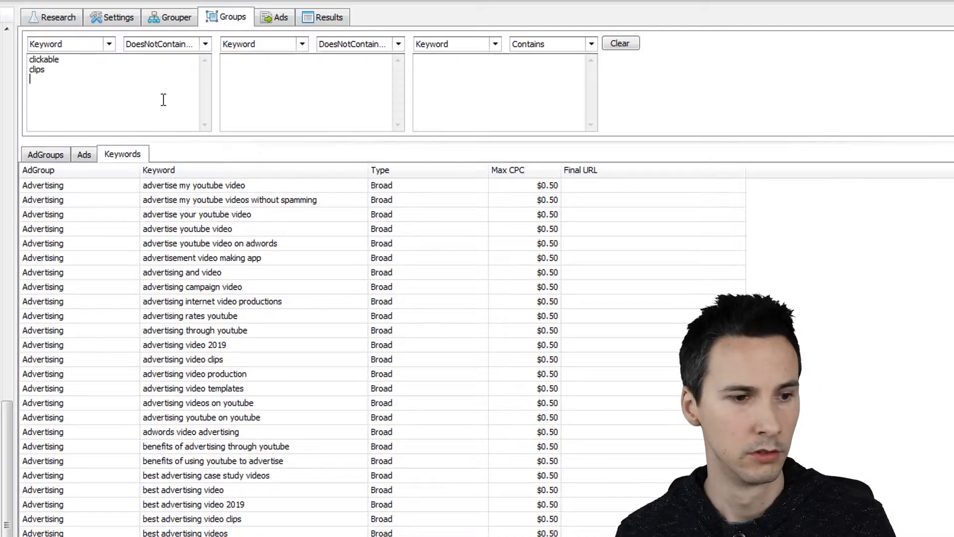
{"action": "type", "text": "case study"}
{"action": "key", "text": "Return"}
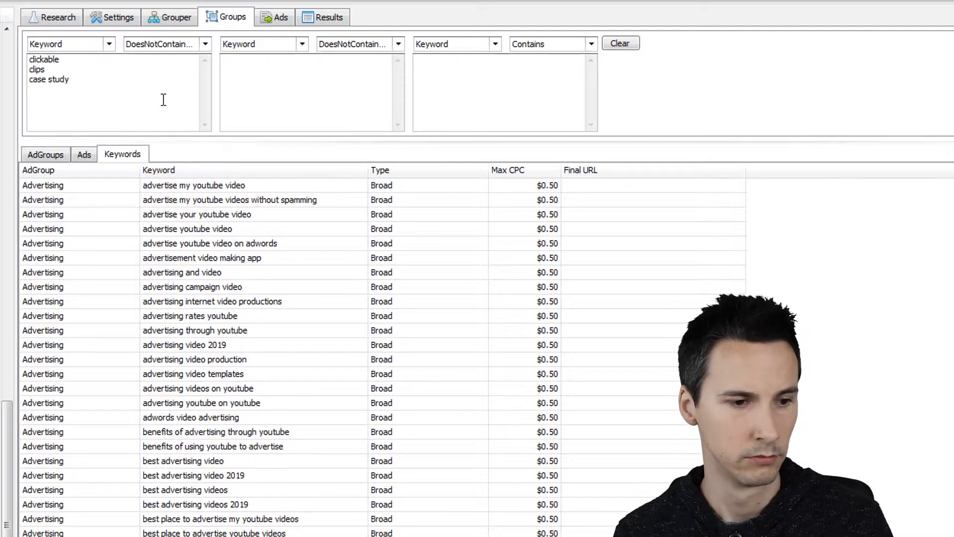
{"action": "scroll", "coordinate": [374, 260], "scroll_direction": "down", "scroll_amount": 13}
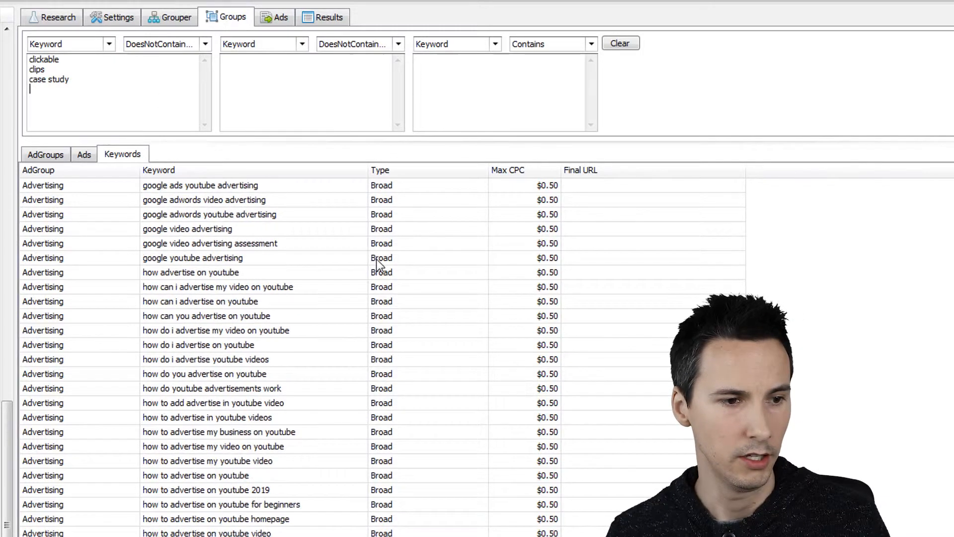
{"action": "scroll", "coordinate": [230, 367], "scroll_direction": "down", "scroll_amount": 10}
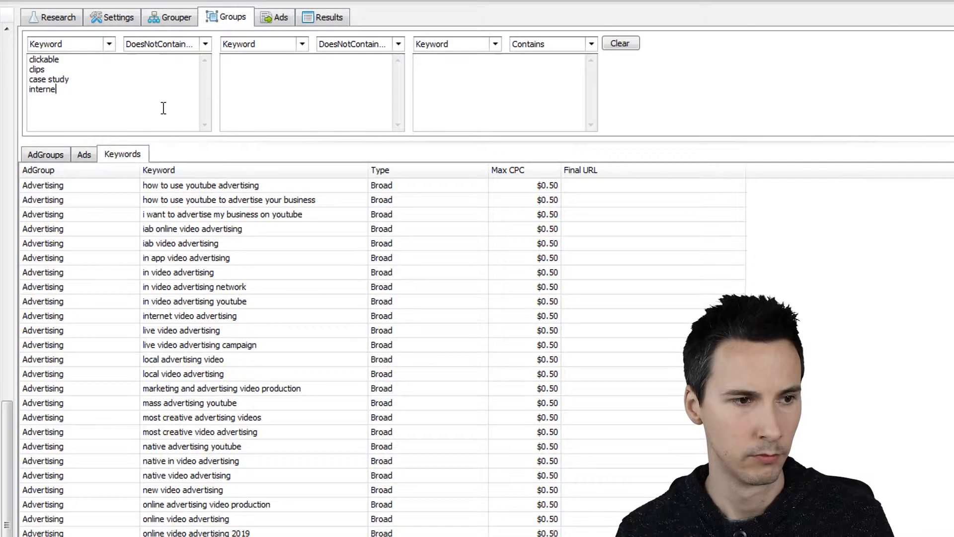
{"action": "left_click", "coordinate": [290, 284]}
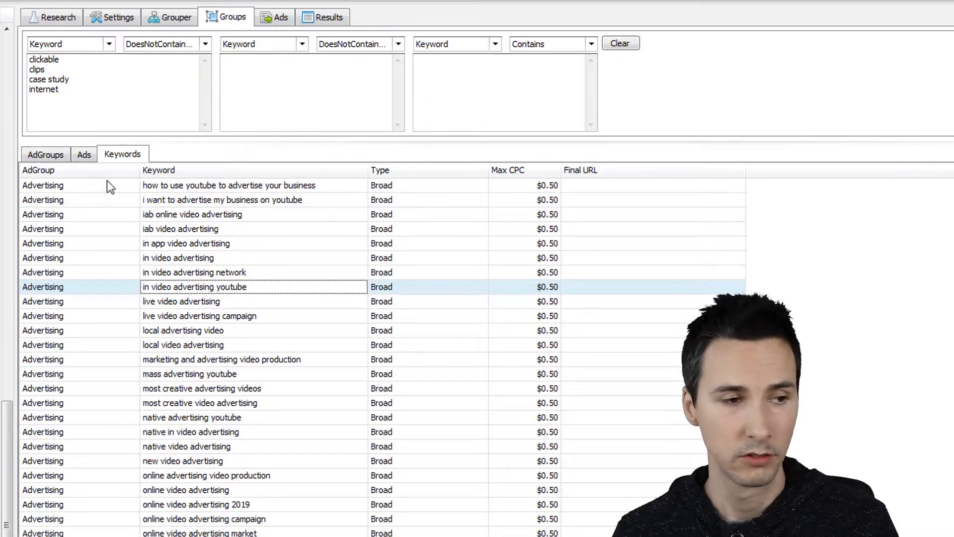
Step: Clear all the exclusion terms from the first keyword filter
{"action": "left_click_drag", "start_coordinate": [90, 100], "coordinate": [12, 49]}
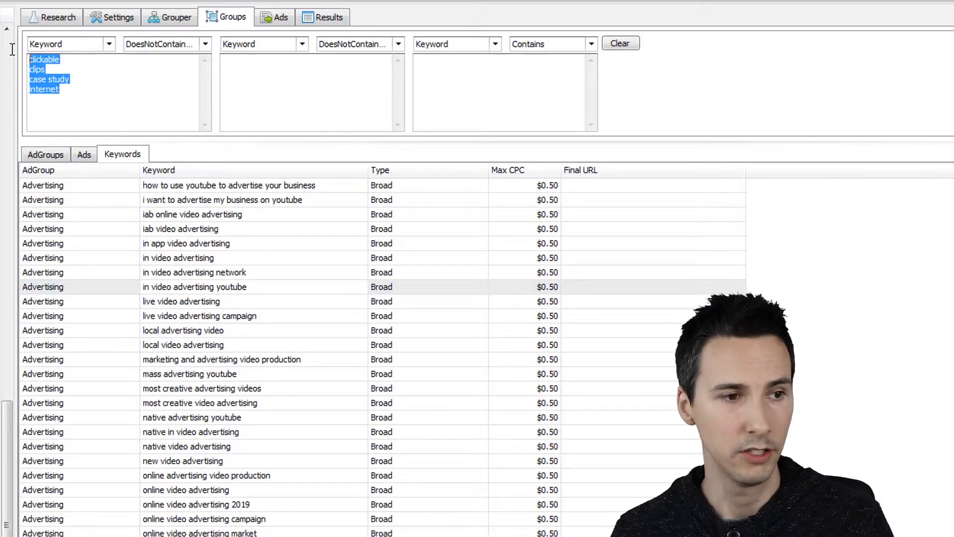
{"action": "left_click", "coordinate": [87, 104]}
{"action": "key", "text": "ctrl+a"}
{"action": "key", "text": "BackSpace"}
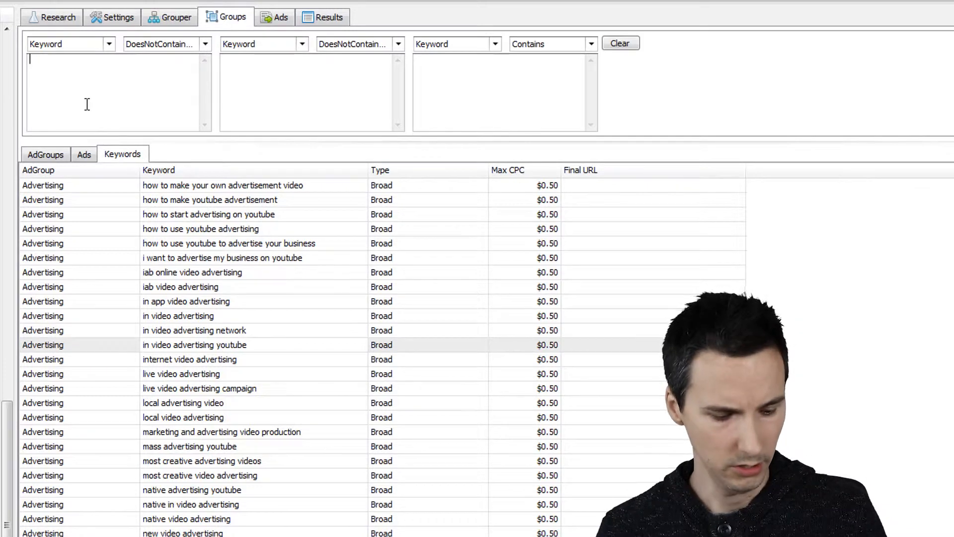
Step: Restore the first filter's exclusion terms and reset all keyword filters to their defaults
{"action": "key", "text": "ctrl+z"}
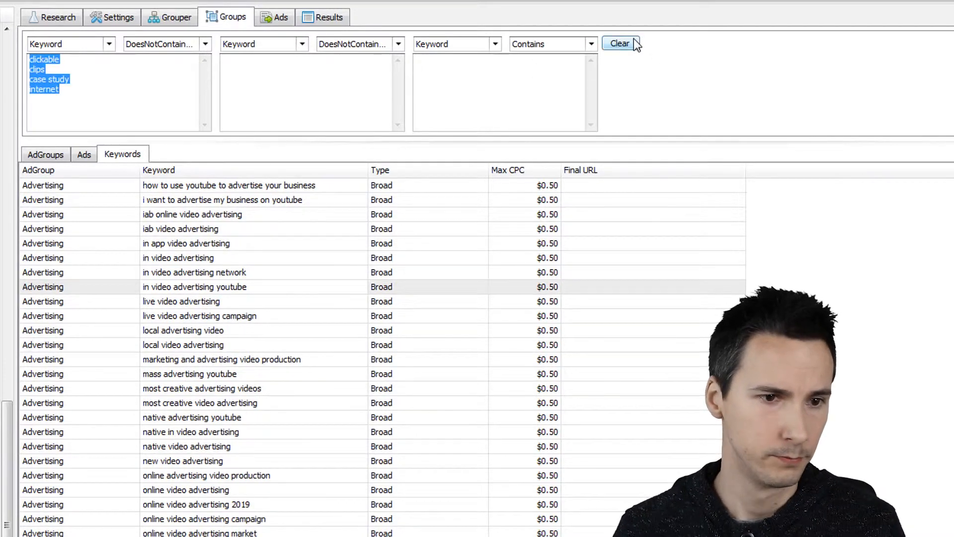
{"action": "left_click", "coordinate": [635, 41]}
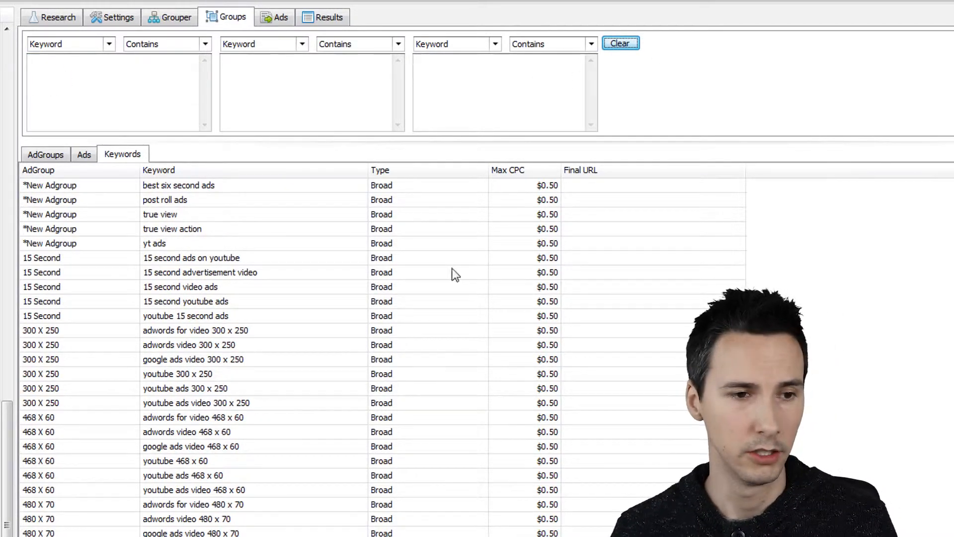
{"action": "left_click", "coordinate": [322, 116]}
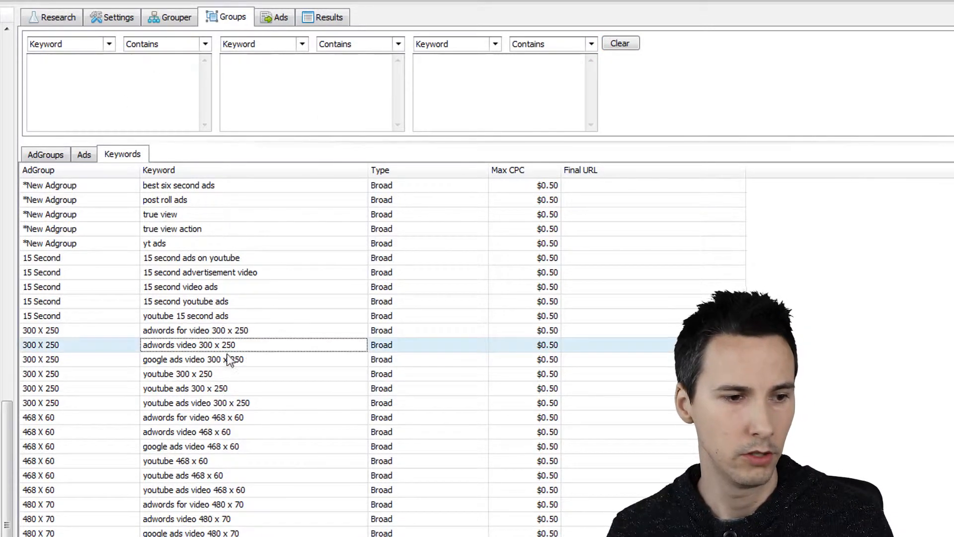
{"action": "scroll", "coordinate": [213, 460], "scroll_direction": "down", "scroll_amount": 8}
{"action": "left_click", "coordinate": [214, 461]}
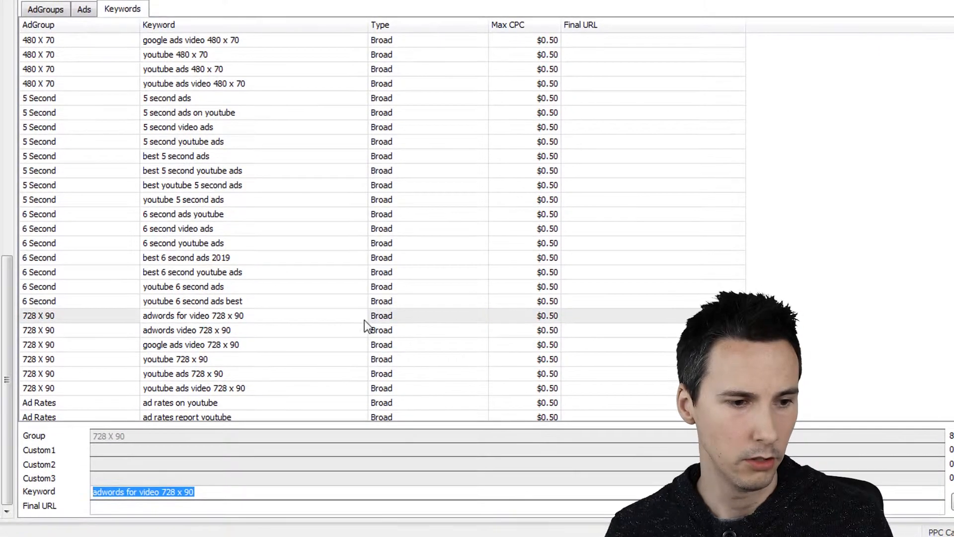
{"action": "left_click", "coordinate": [382, 299]}
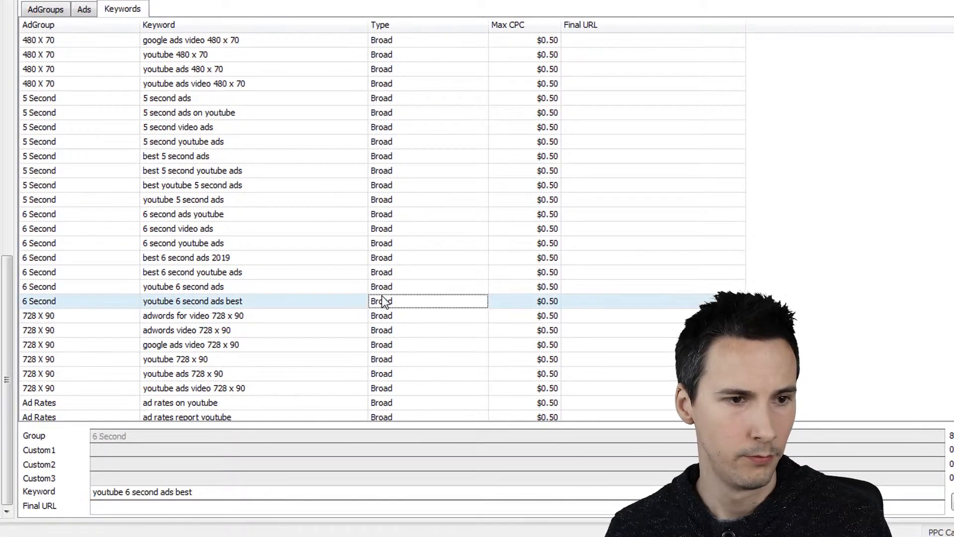
{"action": "left_click", "coordinate": [418, 127]}
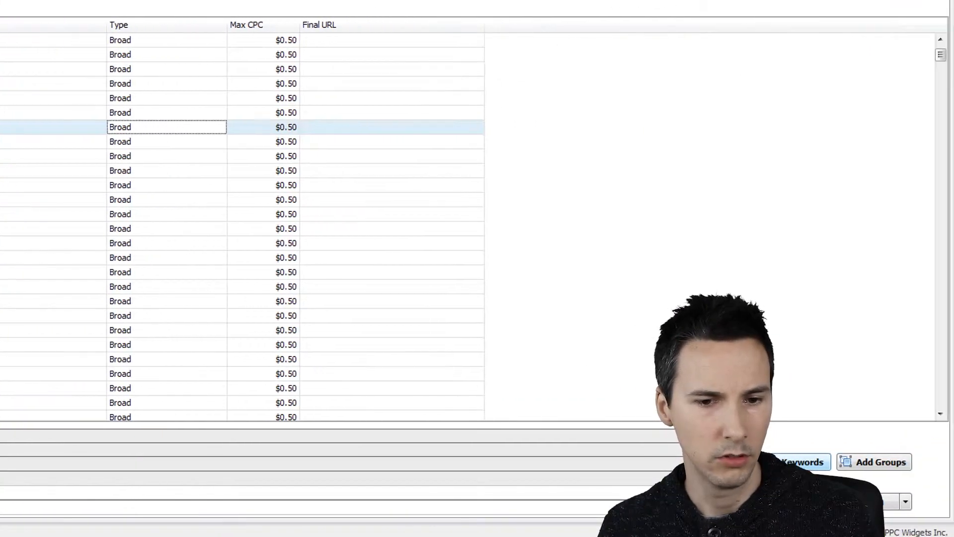
Step: Start adding keywords to the campaign and choose Affiliate Marketing as their ad group
{"action": "left_click", "coordinate": [803, 462]}
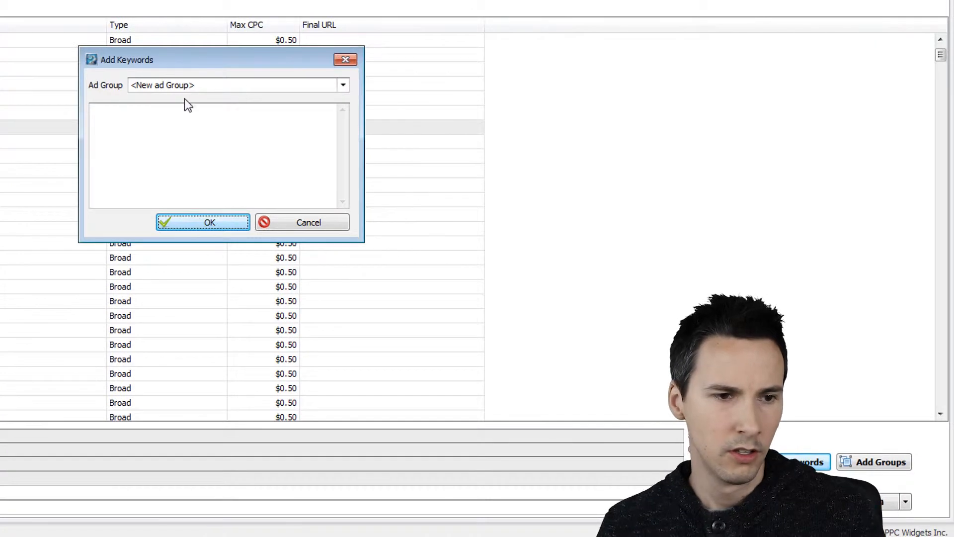
{"action": "left_click", "coordinate": [340, 89]}
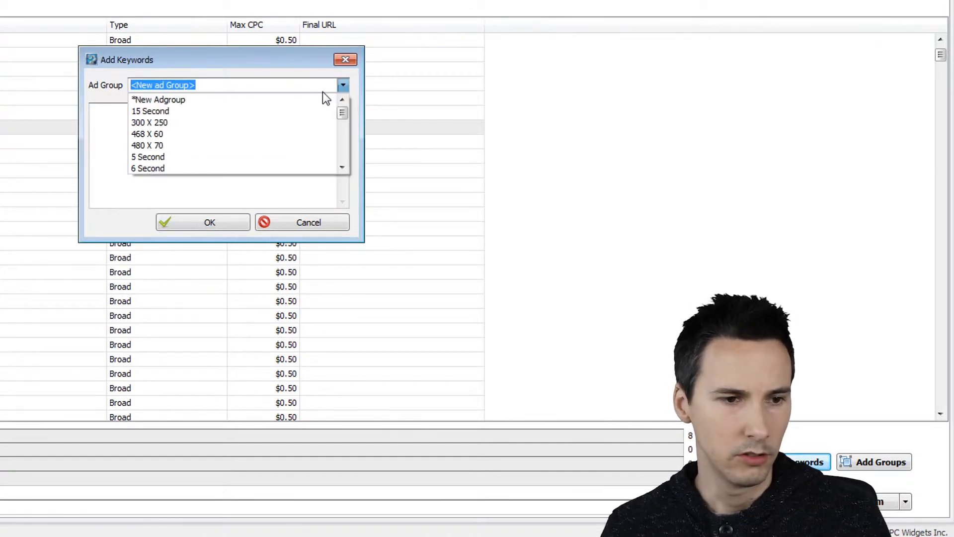
{"action": "type", "text": "Affiliate Marketing"}
{"action": "key", "text": "Tab"}
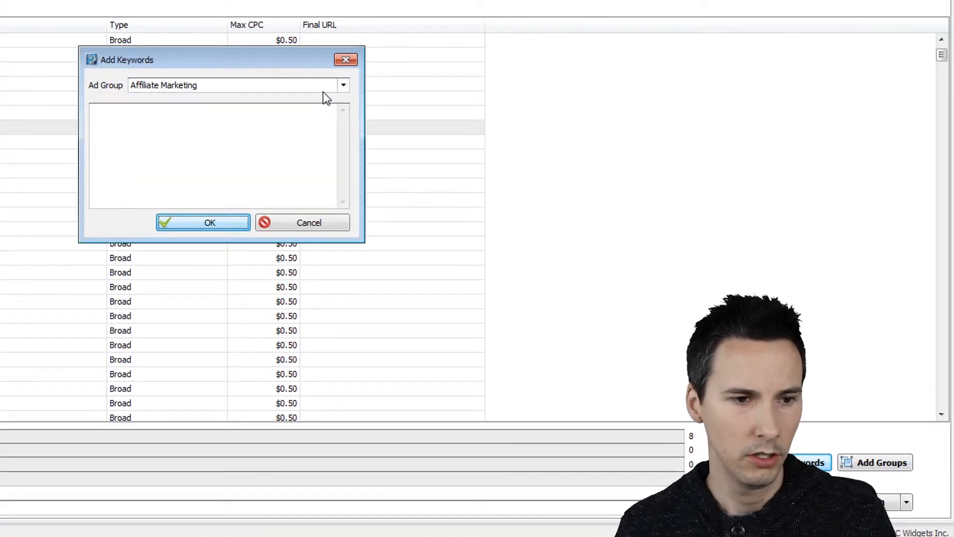
{"action": "left_click", "coordinate": [283, 86]}
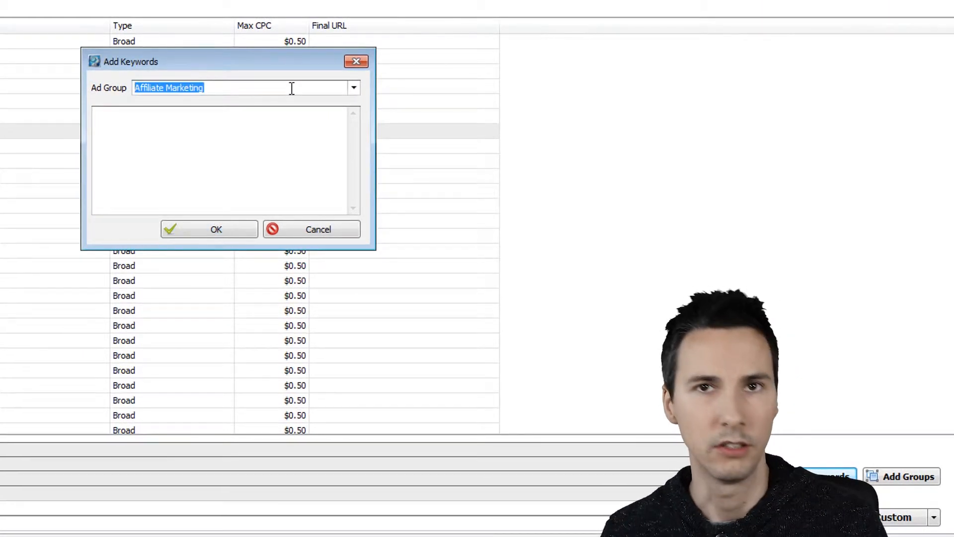
{"action": "left_click", "coordinate": [280, 132]}
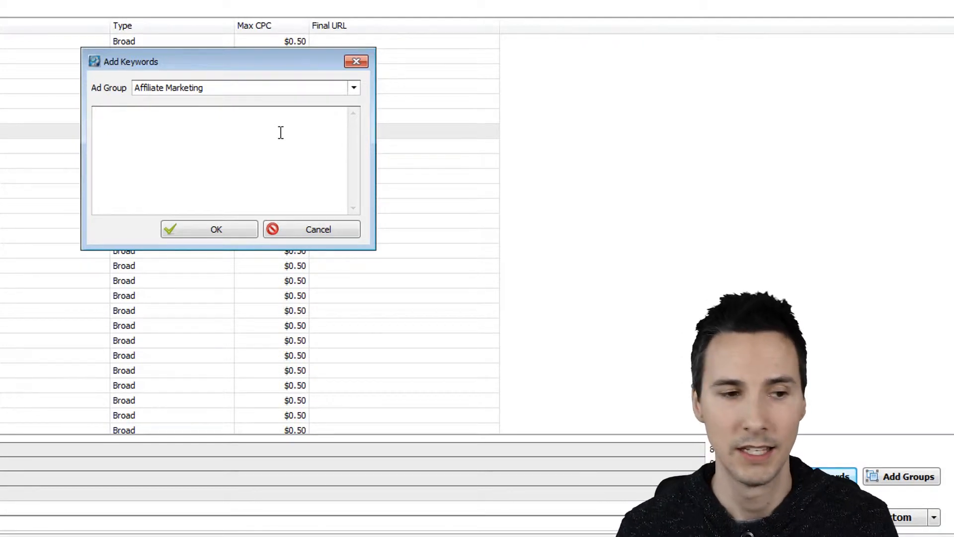
Step: Switch the target ad group to *New Adgroup and add four lines of random placeholder keywords, starting with "lksdfkl"
{"action": "left_click", "coordinate": [354, 89]}
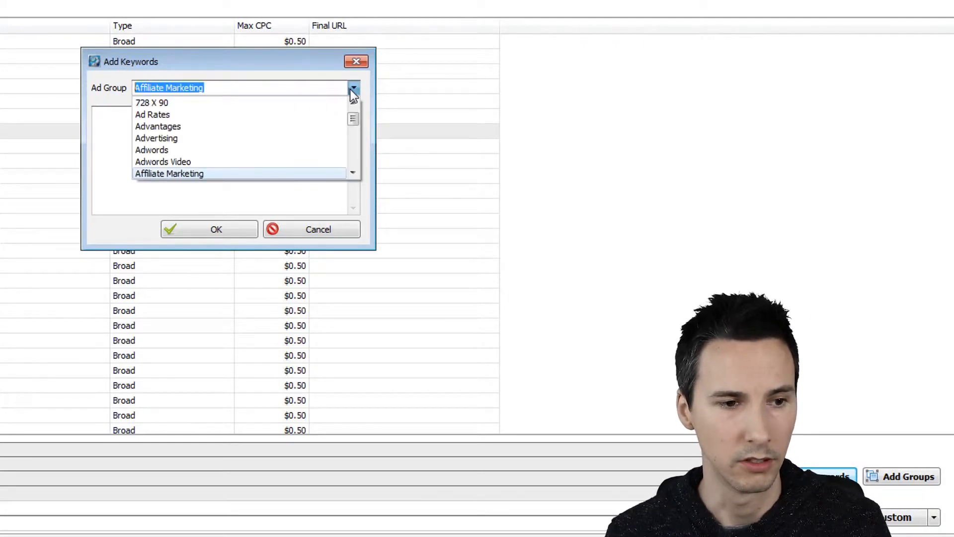
{"action": "left_click_drag", "start_coordinate": [353, 120], "coordinate": [290, 100]}
{"action": "left_click", "coordinate": [268, 101]}
{"action": "left_click", "coordinate": [195, 152]}
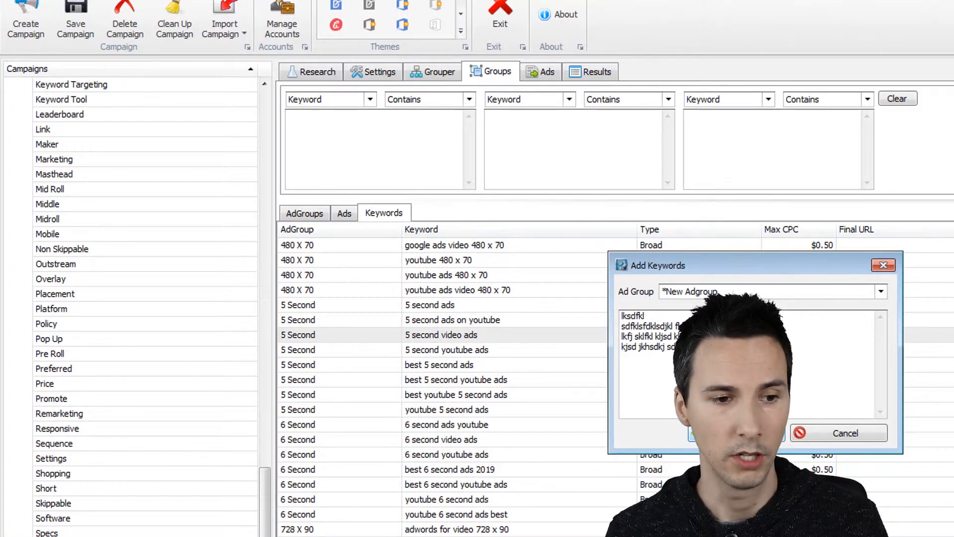
{"action": "left_click", "coordinate": [737, 433]}
Step: Open the *New Adgroup ad group and check its keyword list for the added placeholder keywords
{"action": "left_click_drag", "start_coordinate": [265, 502], "coordinate": [222, 103]}
{"action": "left_click", "coordinate": [146, 99]}
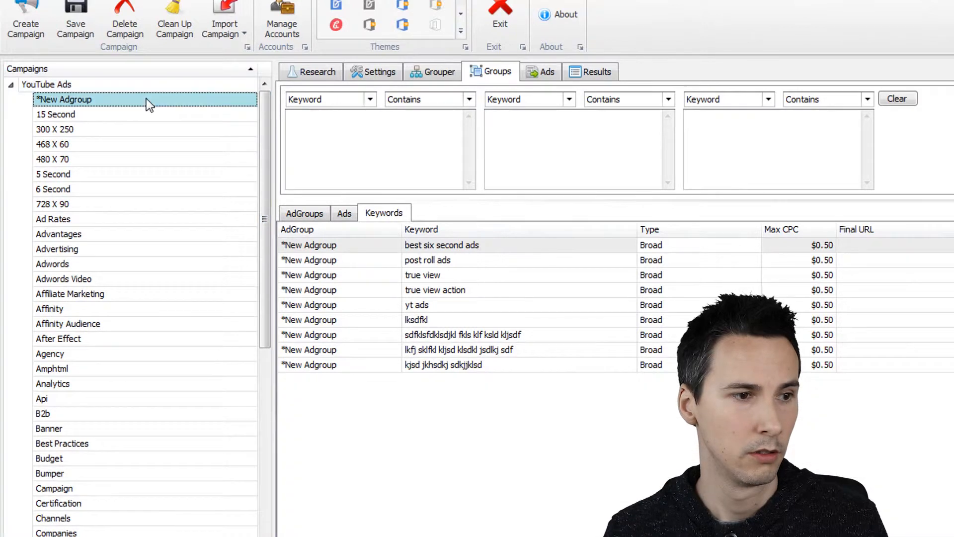
{"action": "left_click", "coordinate": [521, 306]}
{"action": "left_click", "coordinate": [521, 351]}
{"action": "left_click", "coordinate": [532, 263]}
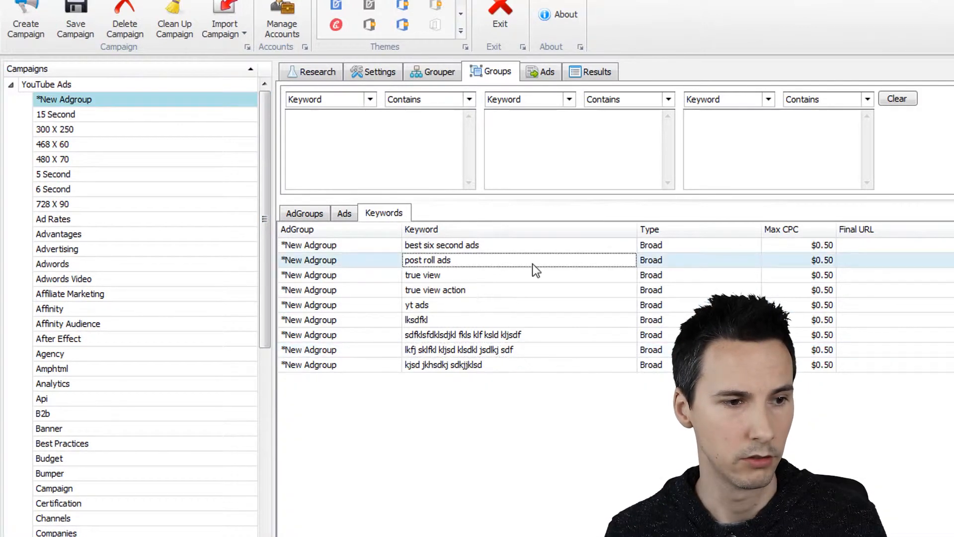
{"action": "left_click", "coordinate": [451, 321]}
Step: Add seven random placeholder keywords, starting with "sdfsdffs" and "sdf sdf fsd", with the ad group set to <New ad Group>
{"action": "left_click", "coordinate": [497, 351]}
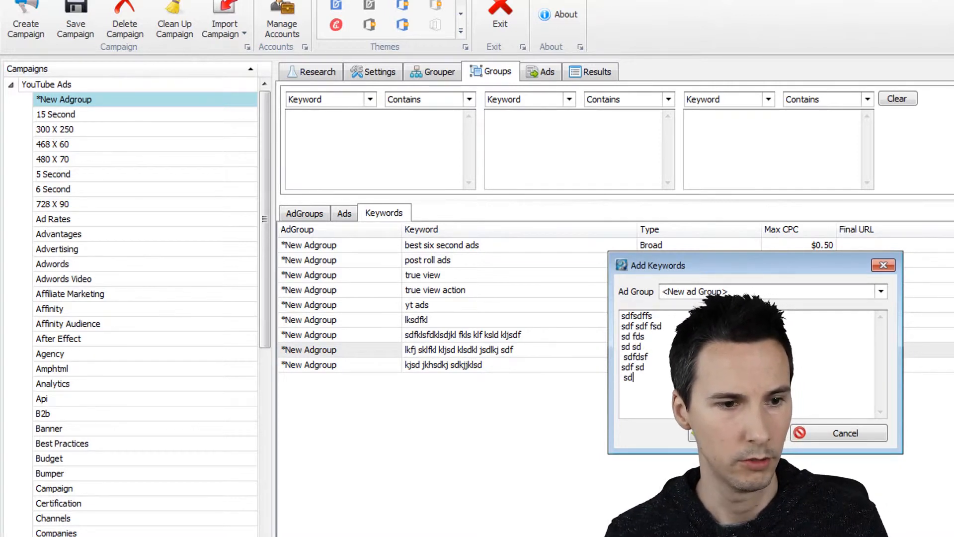
{"action": "left_click", "coordinate": [739, 433]}
Step: Look for the added keywords by filtering the whole YouTube Ads campaign for keywords containing "sdfs"
{"action": "left_click", "coordinate": [233, 129]}
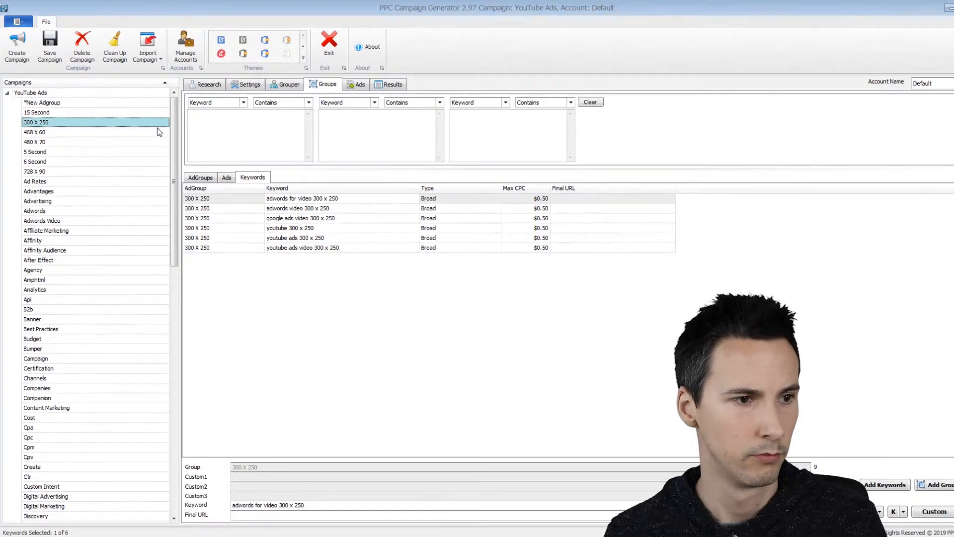
{"action": "left_click_drag", "start_coordinate": [173, 152], "coordinate": [177, 449]}
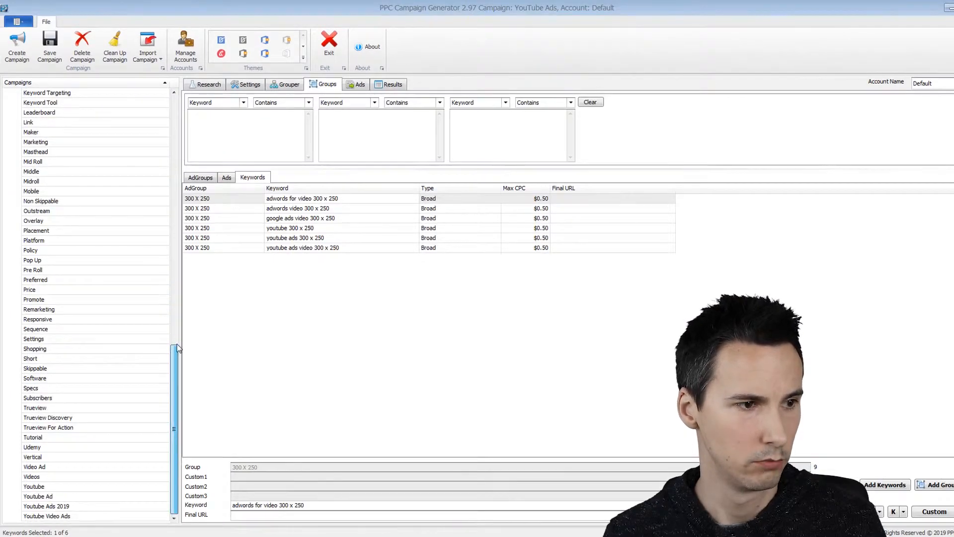
{"action": "left_click_drag", "start_coordinate": [176, 348], "coordinate": [175, 100]}
{"action": "left_click", "coordinate": [110, 93]}
{"action": "left_click", "coordinate": [245, 130]}
{"action": "left_click", "coordinate": [222, 200]}
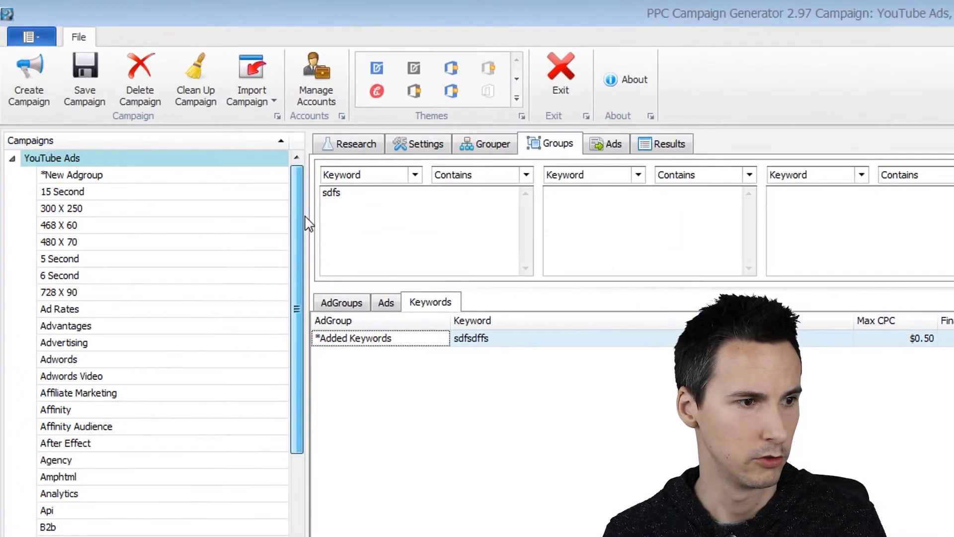
Step: Look through the campaign's ad group list for the *Added Keywords group
{"action": "left_click", "coordinate": [111, 416]}
{"action": "left_click", "coordinate": [143, 510]}
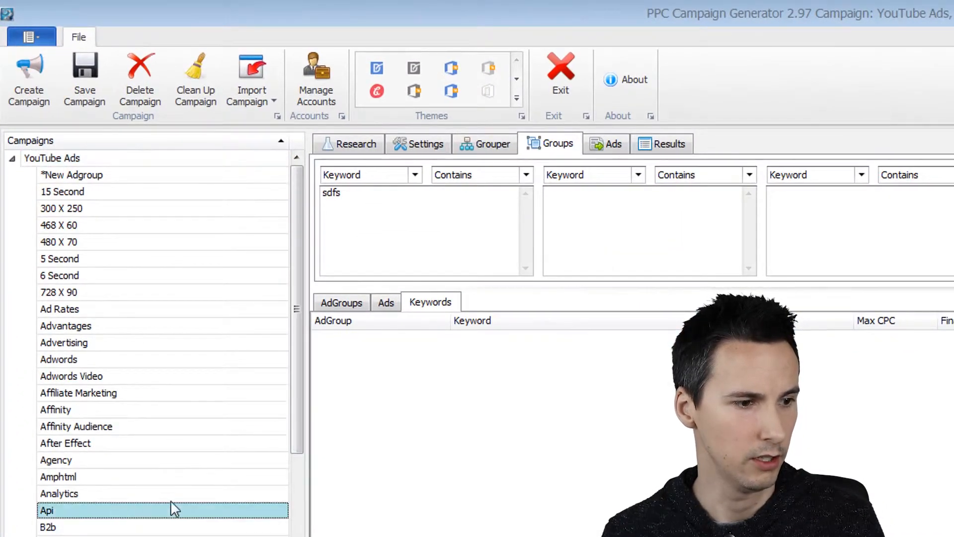
{"action": "scroll", "coordinate": [185, 507], "scroll_direction": "down", "scroll_amount": 15}
{"action": "scroll", "coordinate": [218, 507], "scroll_direction": "up", "scroll_amount": 15}
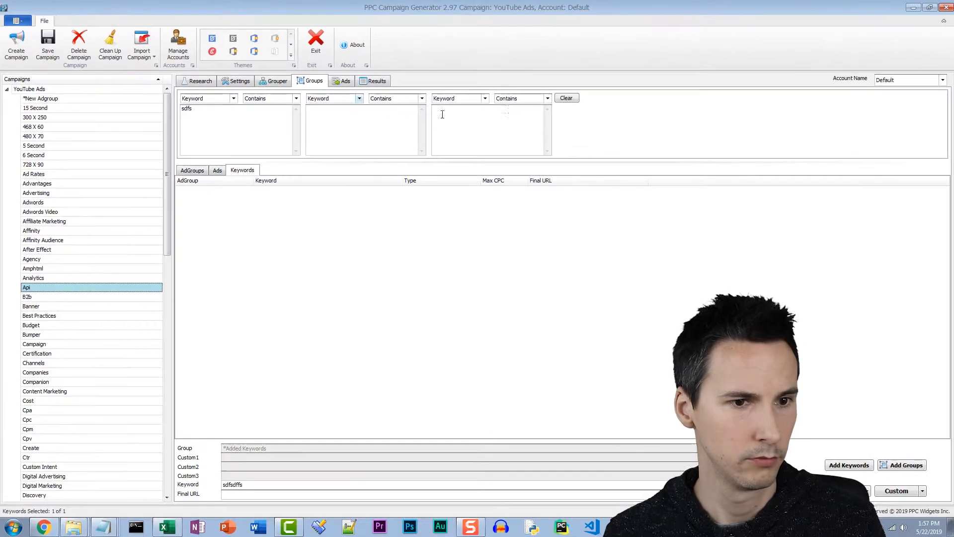
Step: Clear the keyword filter, select the YouTube Ads campaign and save it
{"action": "left_click", "coordinate": [565, 99]}
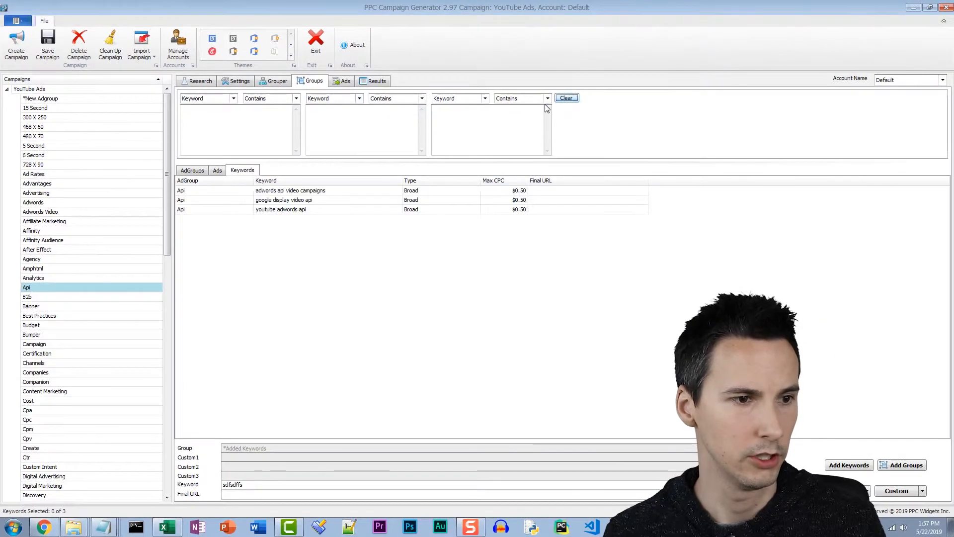
{"action": "left_click", "coordinate": [102, 89]}
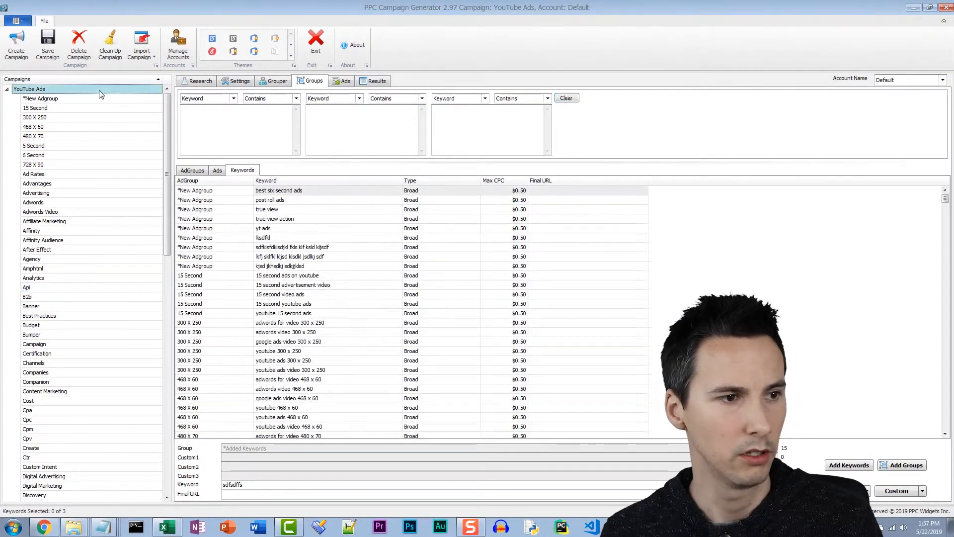
{"action": "left_click", "coordinate": [48, 44]}
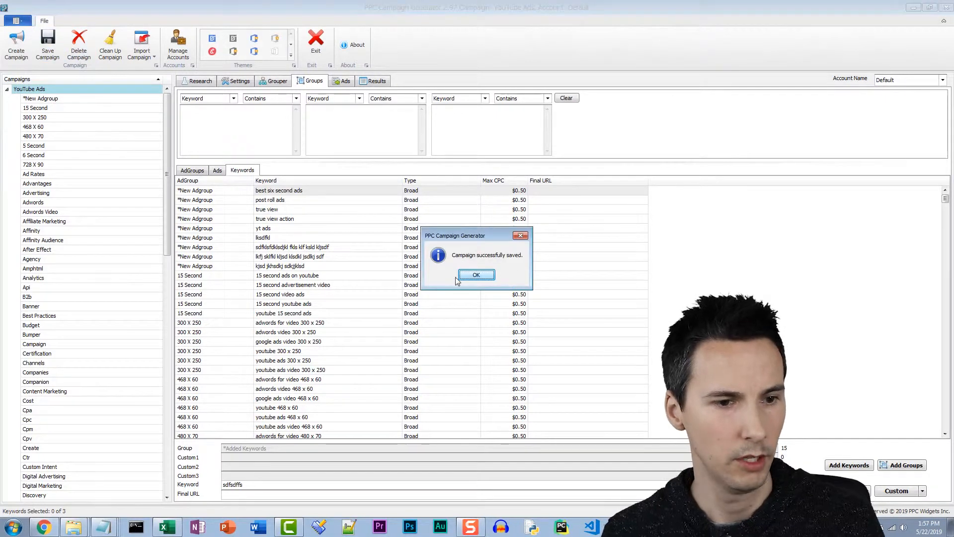
{"action": "left_click", "coordinate": [477, 275]}
Step: Close and reopen PPC Campaign Generator to reload the saved campaign
{"action": "left_click", "coordinate": [79, 119]}
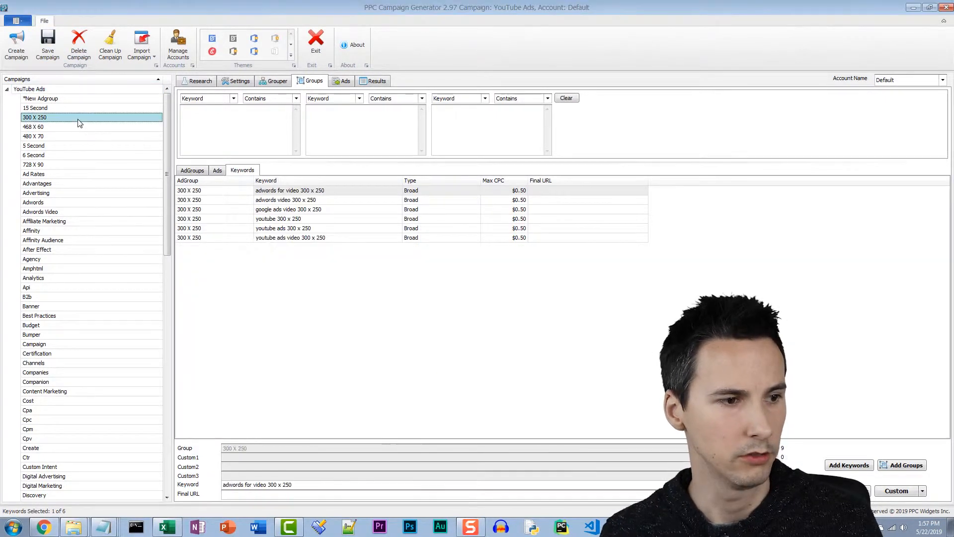
{"action": "left_click", "coordinate": [85, 184]}
{"action": "left_click", "coordinate": [8, 91]}
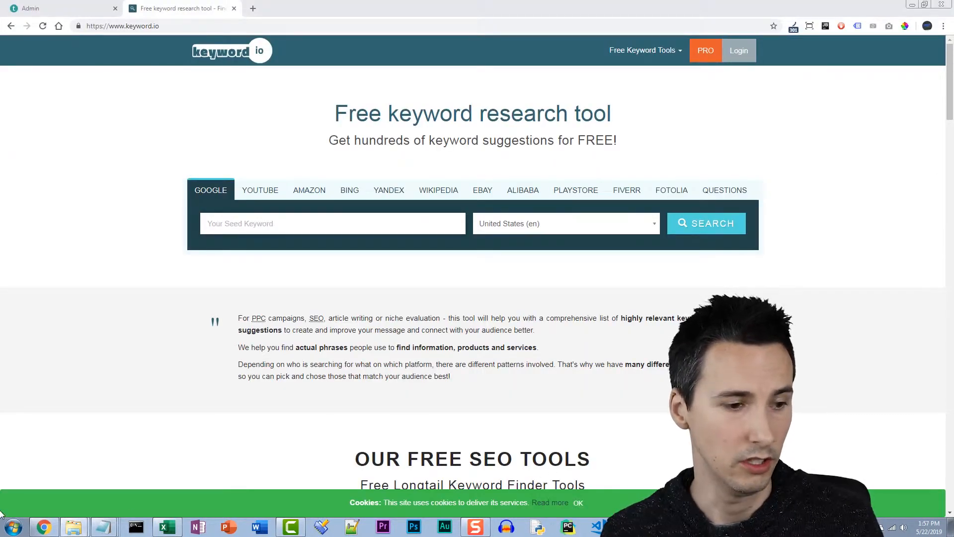
{"action": "left_click", "coordinate": [16, 531]}
{"action": "left_click", "coordinate": [79, 296]}
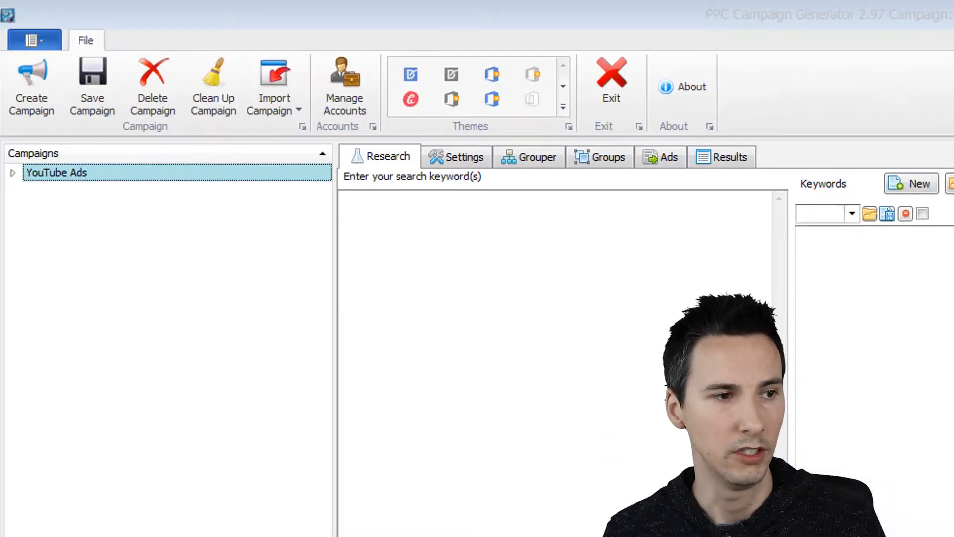
Step: Expand the YouTube Ads campaign and show the keywords of its *Added Keywords ad group
{"action": "left_click", "coordinate": [13, 174]}
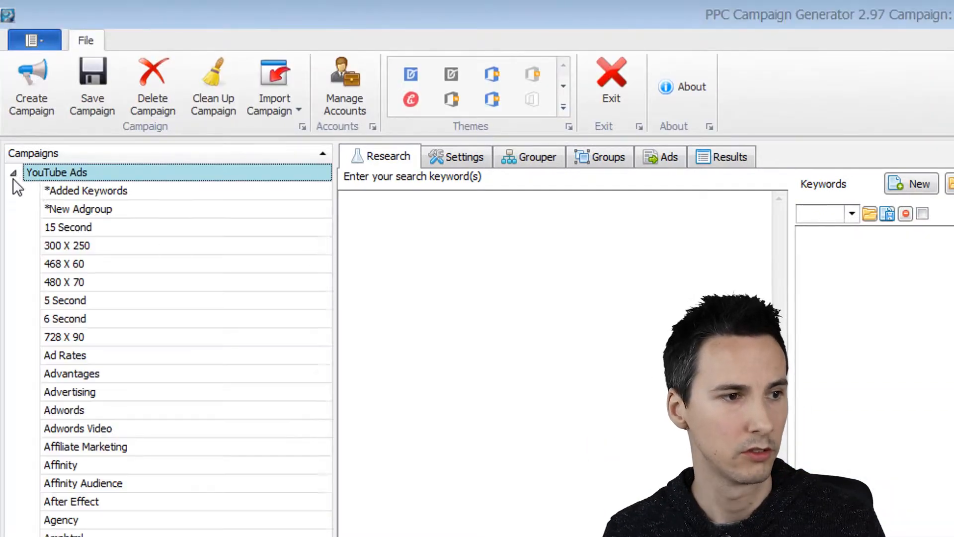
{"action": "left_click", "coordinate": [78, 191]}
{"action": "left_click", "coordinate": [599, 156]}
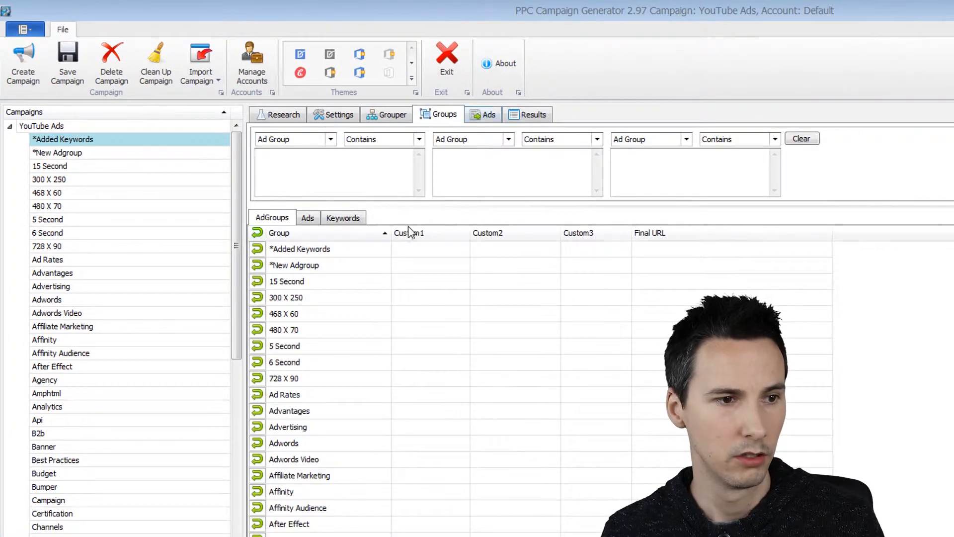
{"action": "left_click", "coordinate": [357, 222]}
Step: Review the keywords in the *New Adgroup, 15 Second and *Added Keywords ad groups
{"action": "left_click", "coordinate": [161, 154]}
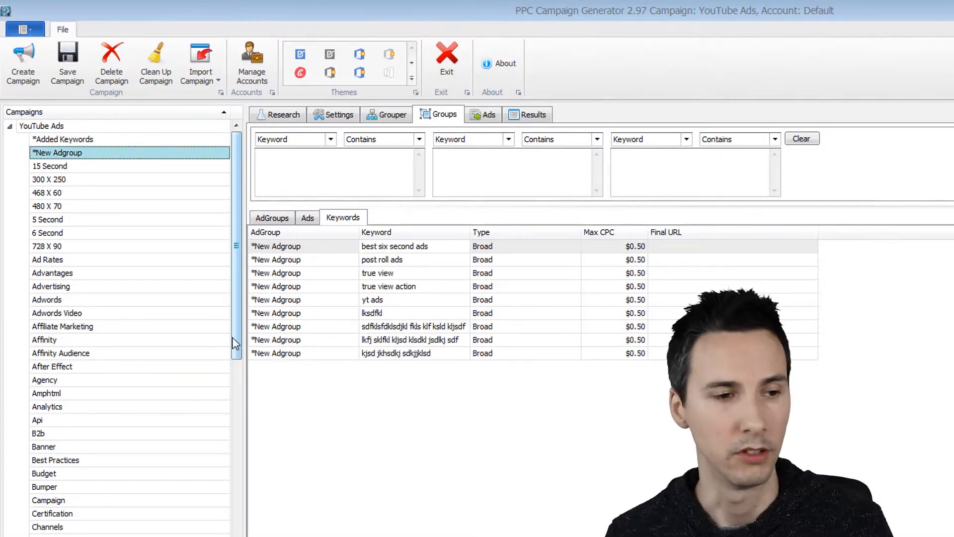
{"action": "left_click", "coordinate": [416, 354]}
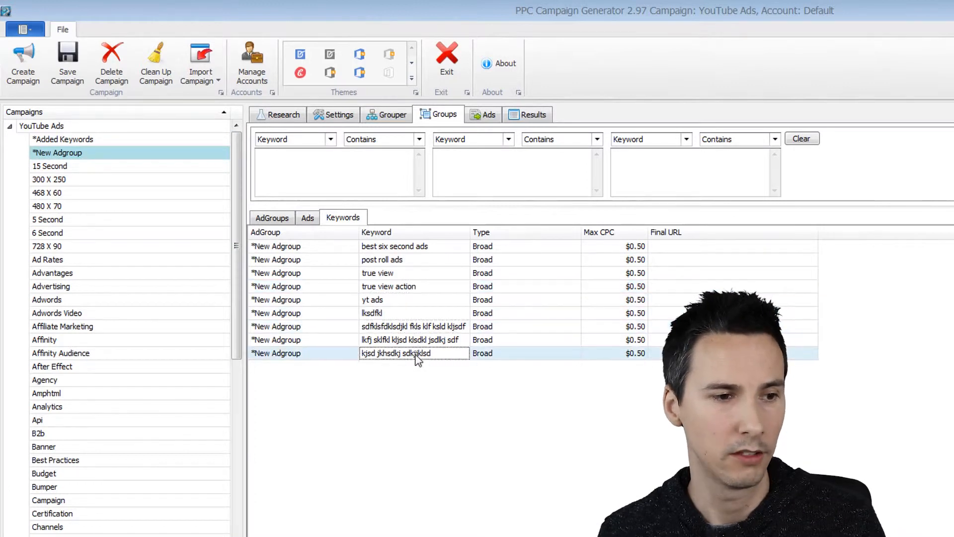
{"action": "left_click", "coordinate": [427, 343]}
{"action": "left_click", "coordinate": [431, 331]}
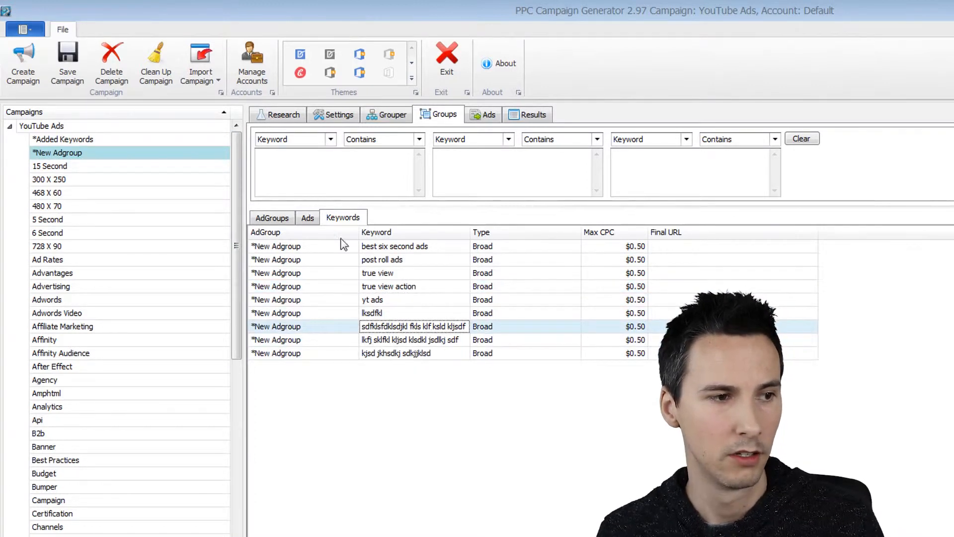
{"action": "left_click", "coordinate": [189, 166]}
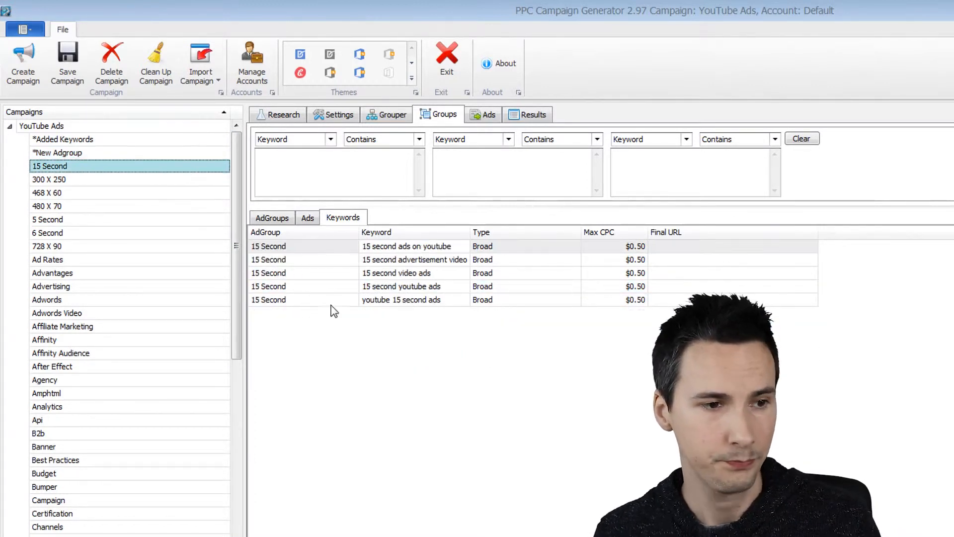
{"action": "left_click", "coordinate": [193, 141]}
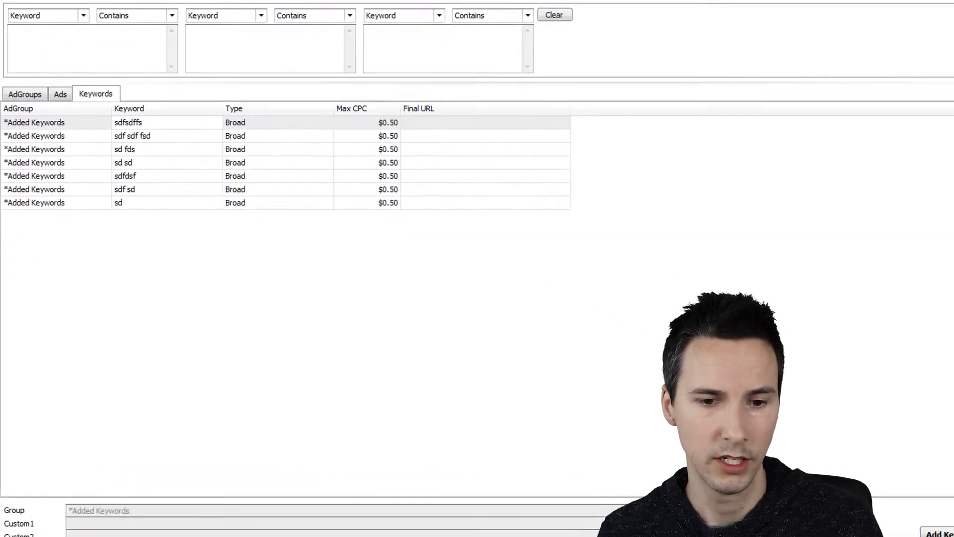
Step: Add an ad group named "This is a new group" to the campaign
{"action": "left_click", "coordinate": [885, 462]}
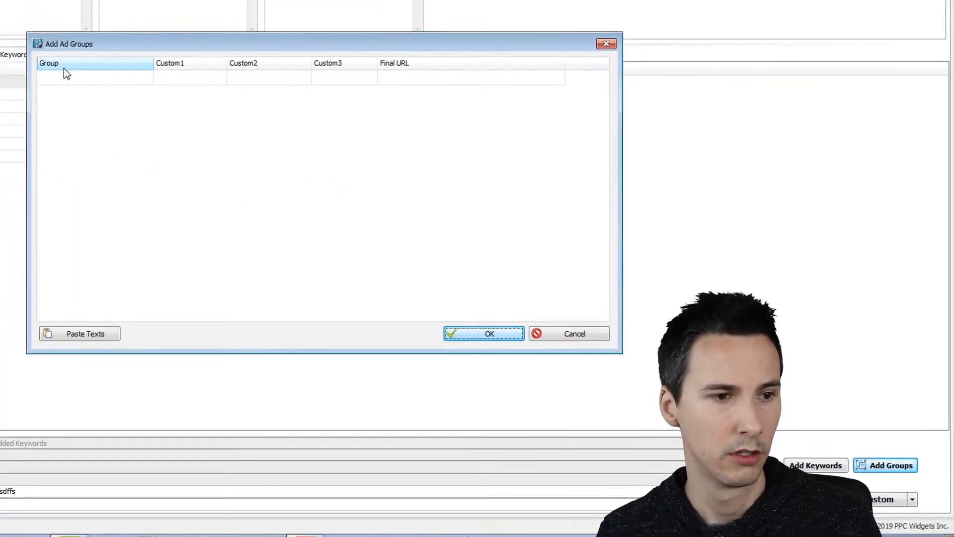
{"action": "left_click", "coordinate": [84, 79]}
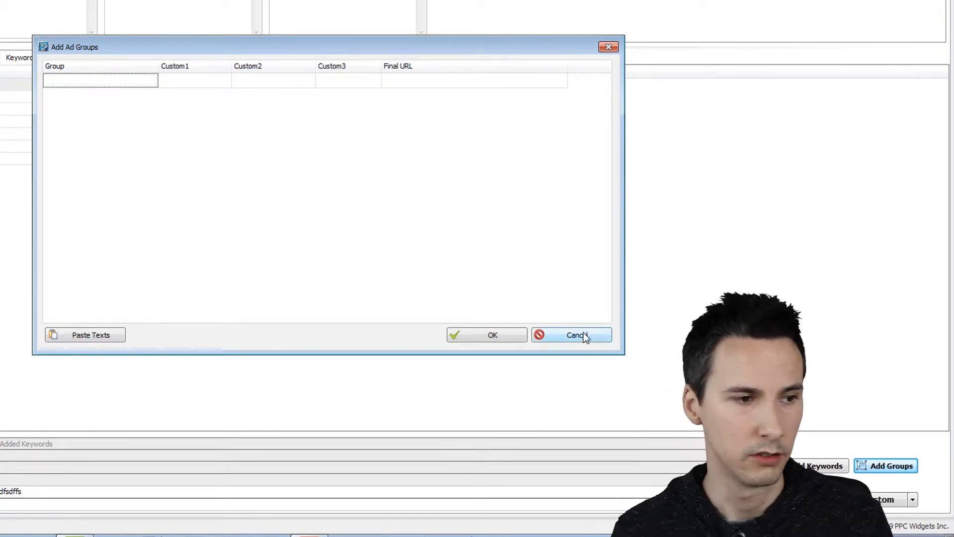
{"action": "type", "text": "This is a n"}
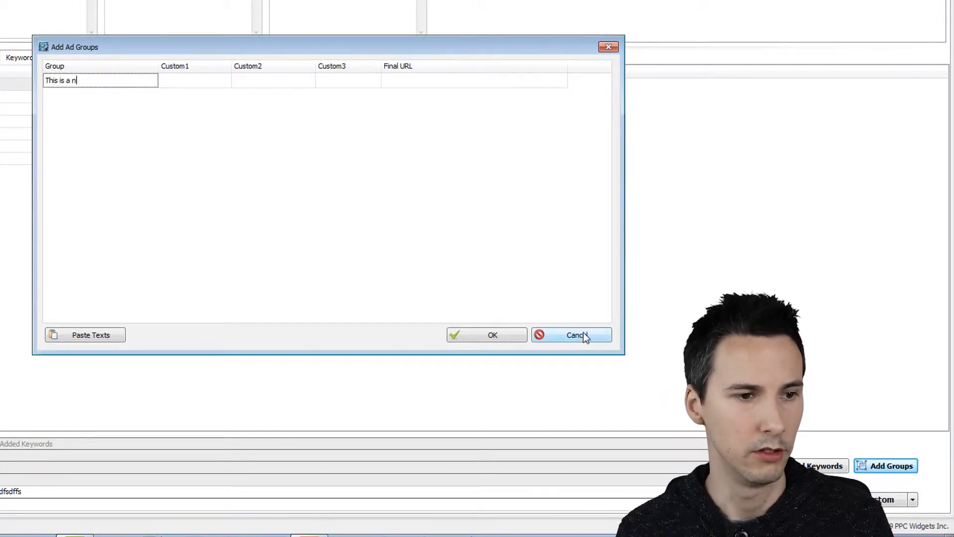
{"action": "type", "text": "ew group"}
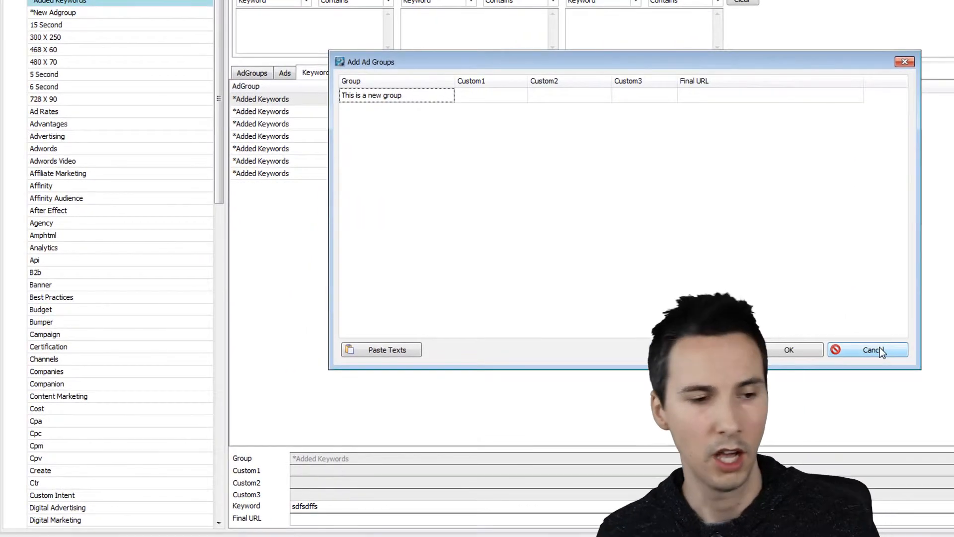
{"action": "left_click", "coordinate": [788, 350]}
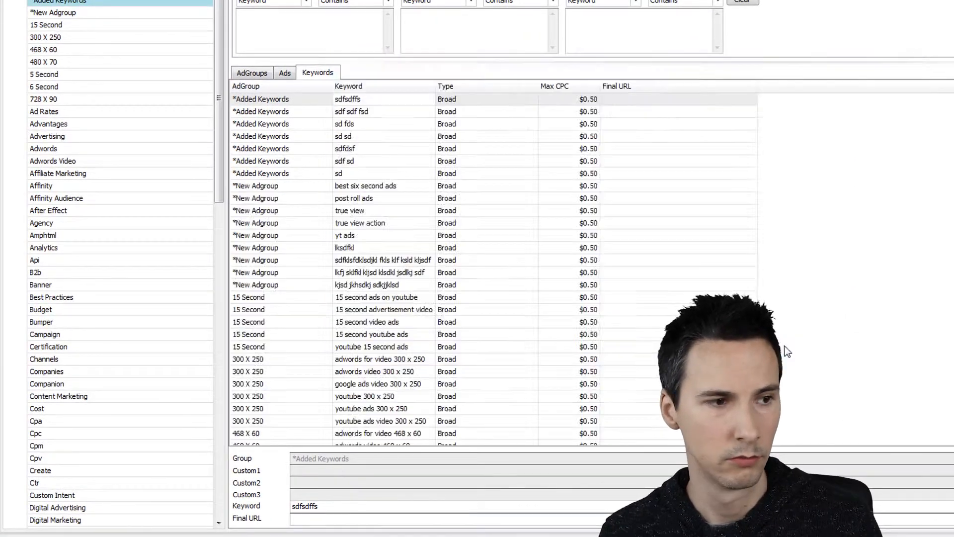
Step: Find the This Is A New Group ad group in the campaign tree, view its keywords, and return to *Added Keywords
{"action": "left_click_drag", "start_coordinate": [219, 199], "coordinate": [230, 503]}
{"action": "left_click", "coordinate": [77, 371]}
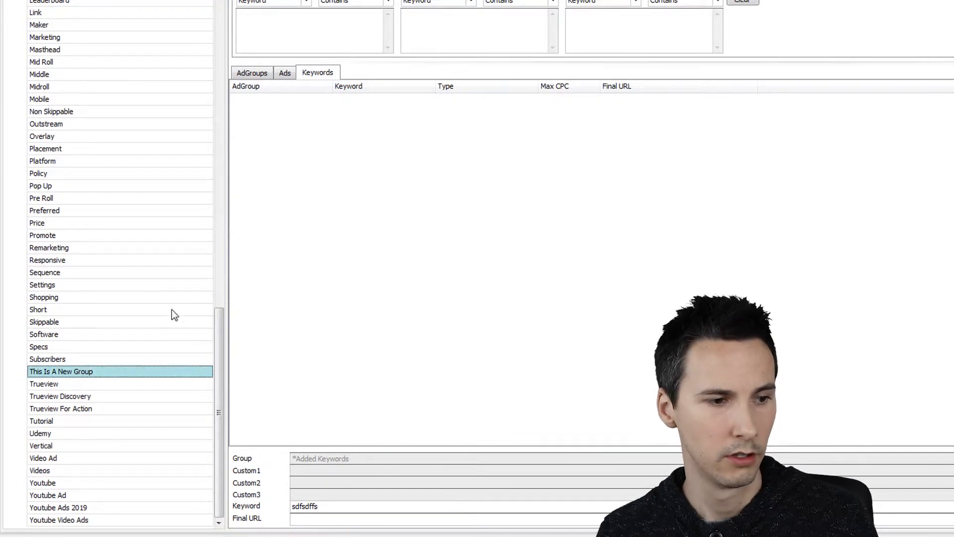
{"action": "left_click_drag", "start_coordinate": [222, 388], "coordinate": [221, 79]}
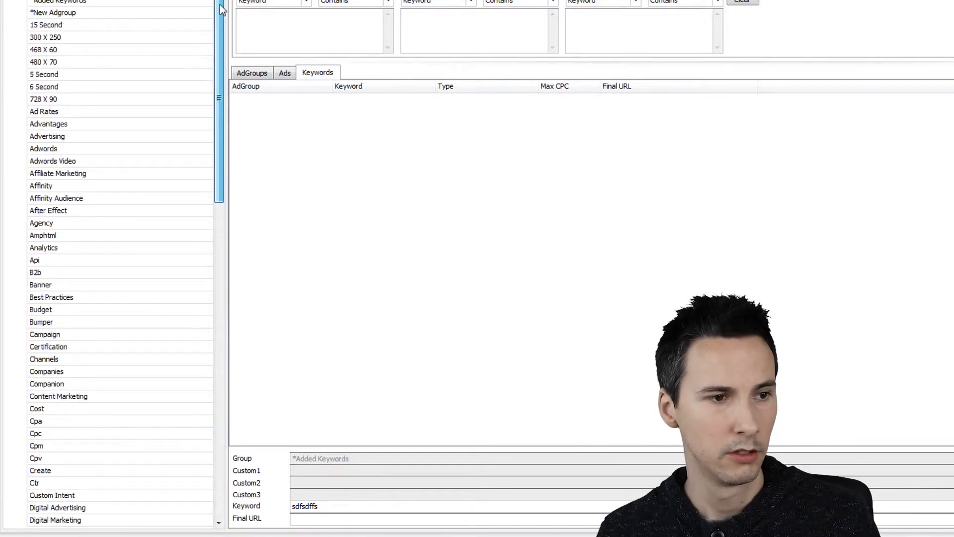
{"action": "left_click", "coordinate": [75, 0]}
Step: Show the campaign's ad group table and copy all its rows
{"action": "left_click", "coordinate": [261, 74]}
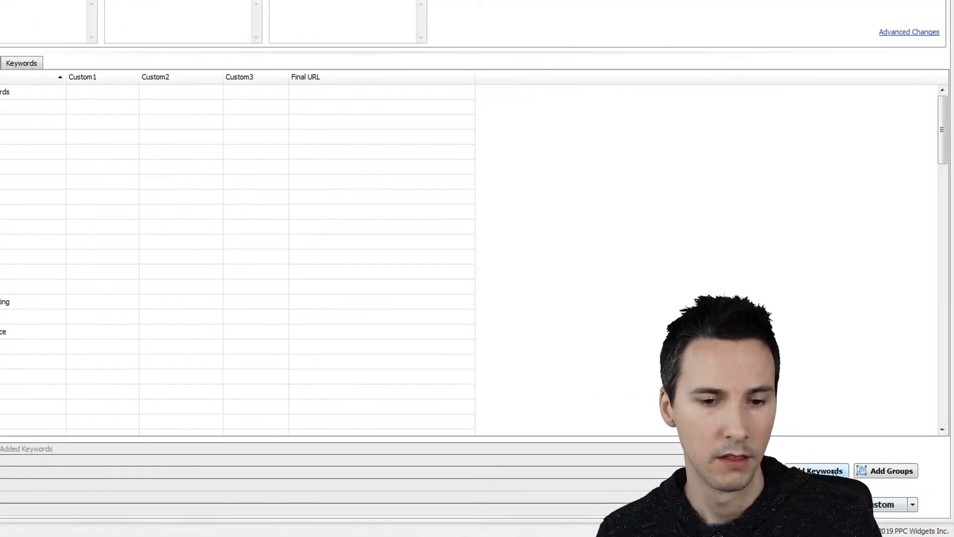
{"action": "left_click", "coordinate": [106, 180]}
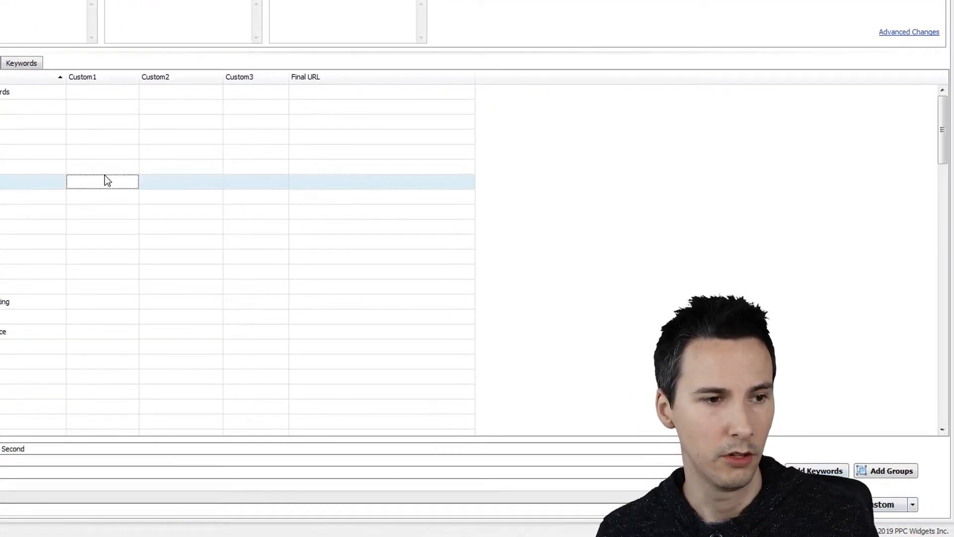
{"action": "left_click", "coordinate": [901, 469]}
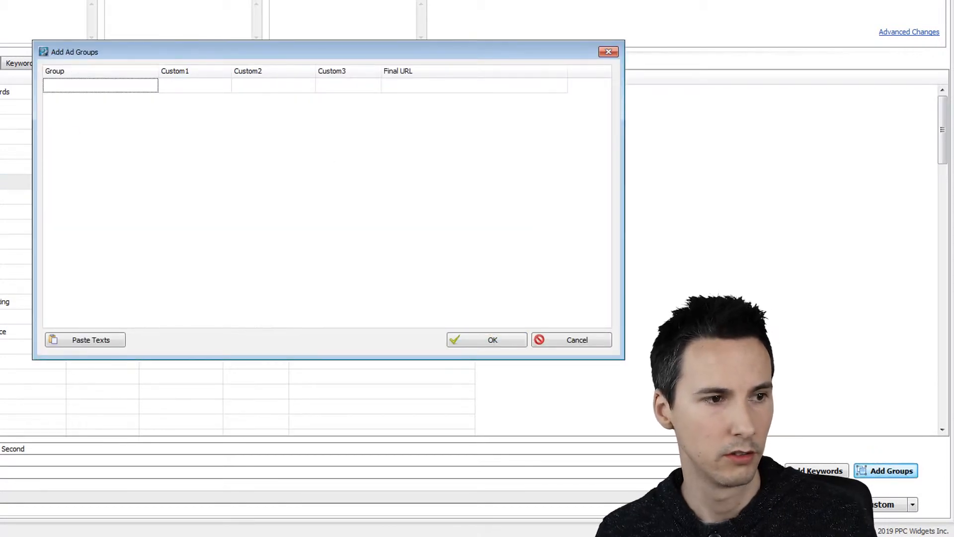
{"action": "left_click", "coordinate": [573, 339]}
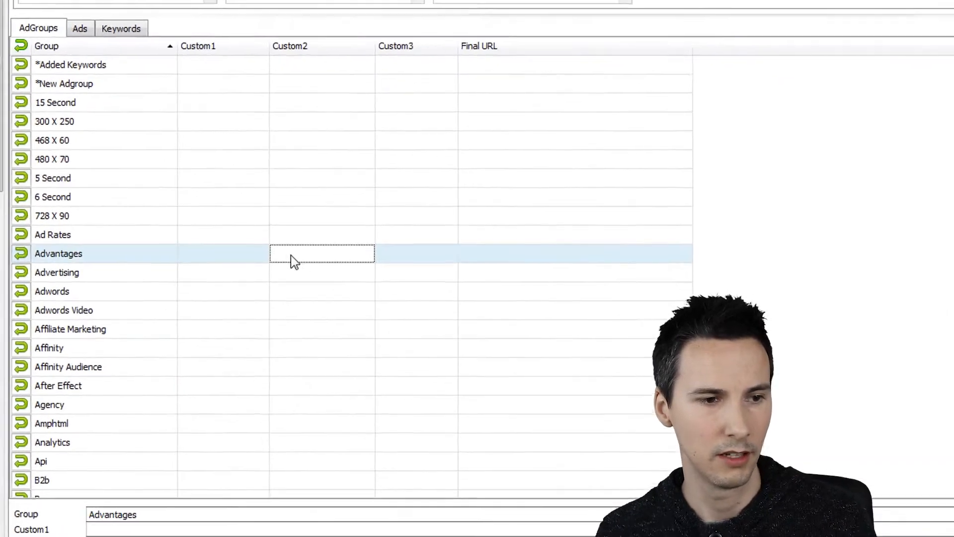
{"action": "key", "text": "ctrl+a"}
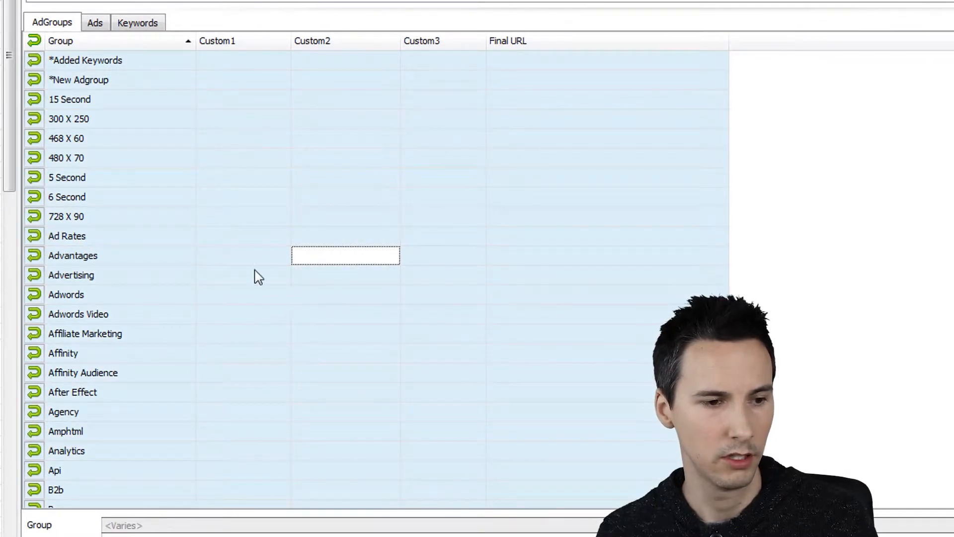
Step: Switch to a new Excel workbook, paste the copied ad groups from cell A1 and fit column A to its contents
{"action": "right_click", "coordinate": [158, 520]}
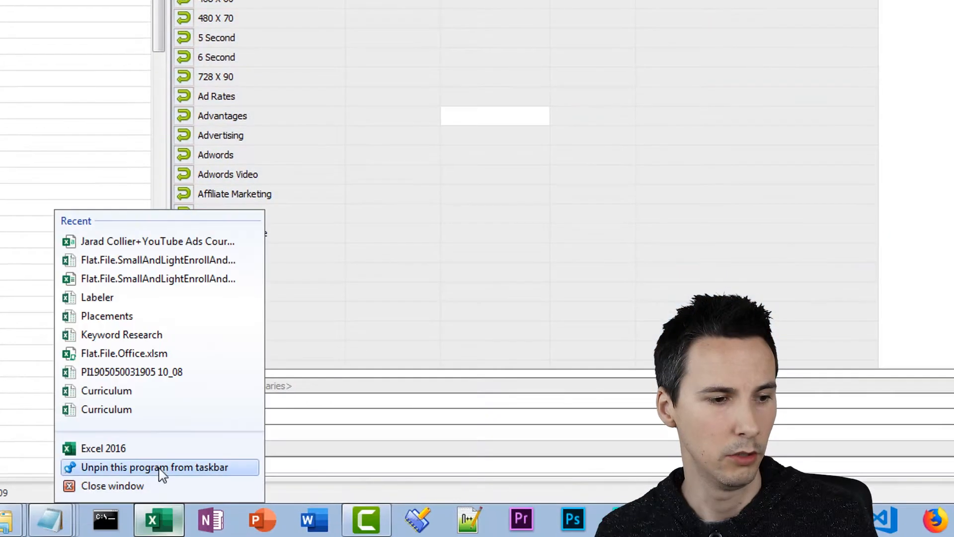
{"action": "left_click", "coordinate": [162, 449]}
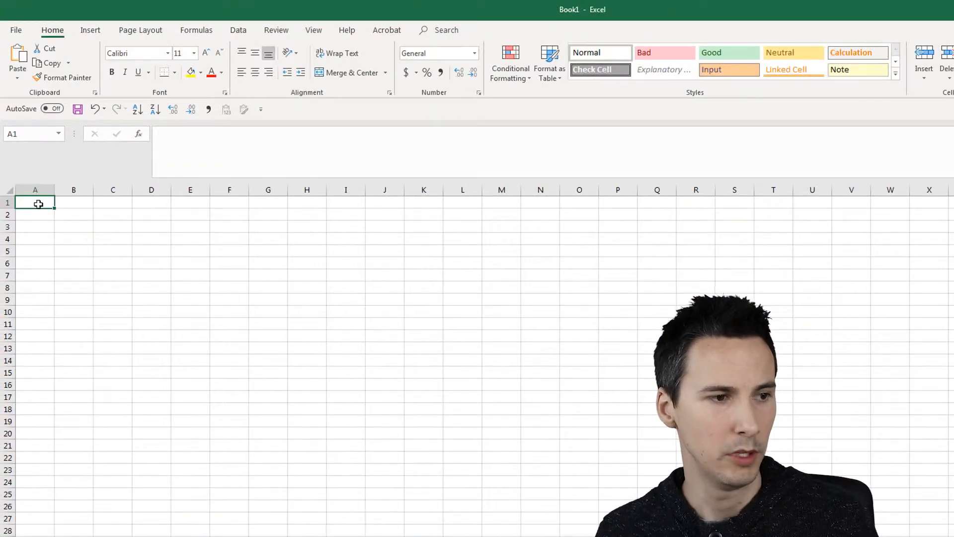
{"action": "key", "text": "ctrl+v"}
{"action": "left_click", "coordinate": [30, 214]}
{"action": "double_click", "coordinate": [54, 190]}
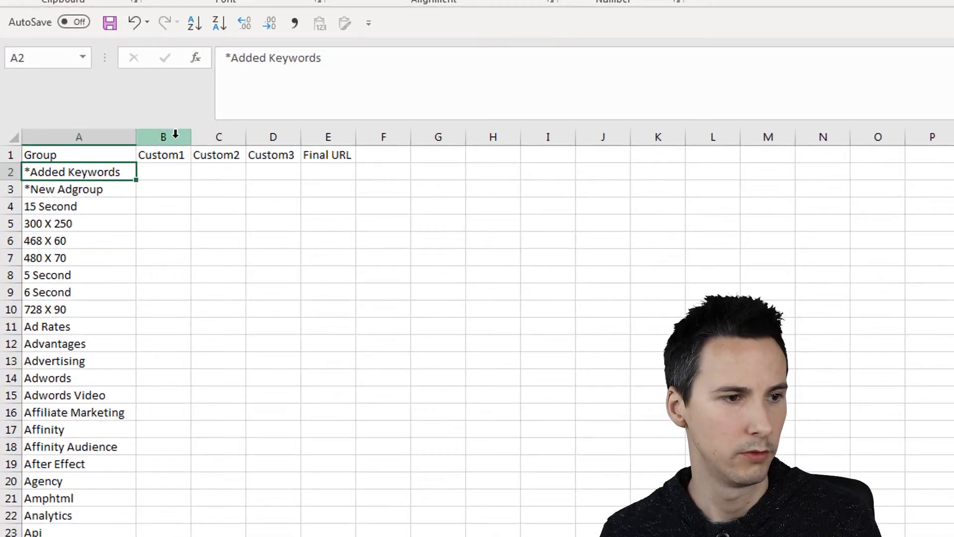
Step: Examine the Custom1, Custom2 and Custom3 columns down the whole list of ad groups
{"action": "left_click", "coordinate": [129, 202]}
{"action": "left_click_drag", "start_coordinate": [209, 132], "coordinate": [373, 483]}
{"action": "left_click", "coordinate": [256, 179]}
{"action": "left_click", "coordinate": [183, 154]}
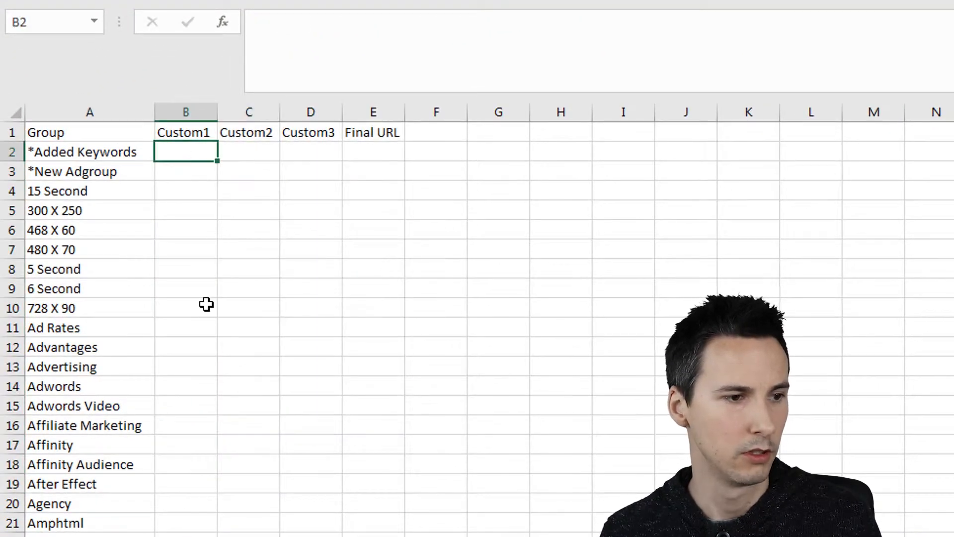
{"action": "left_click_drag", "start_coordinate": [196, 160], "coordinate": [311, 536]}
{"action": "scroll", "coordinate": [269, 522], "scroll_direction": "down", "scroll_amount": 11}
{"action": "left_click_drag", "start_coordinate": [179, 276], "coordinate": [310, 536]}
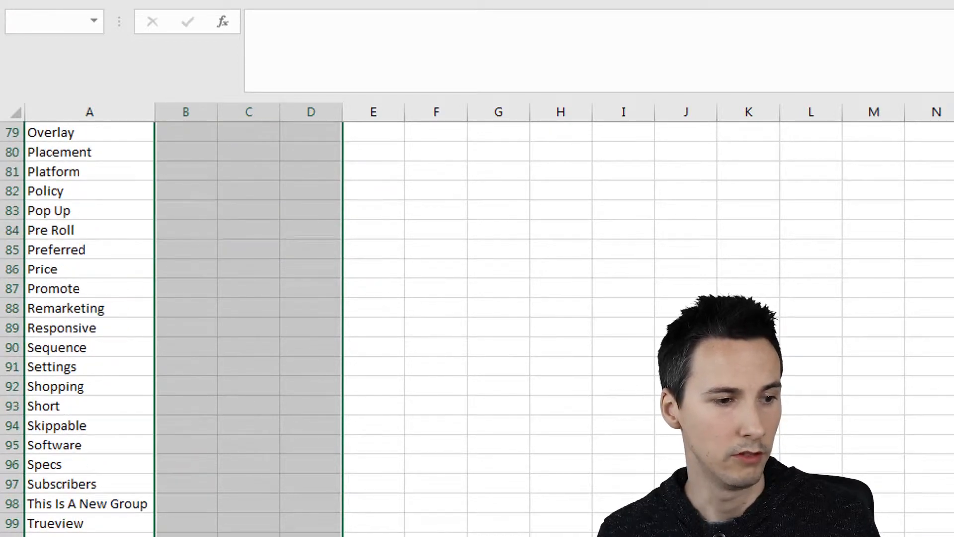
{"action": "scroll", "coordinate": [358, 377], "scroll_direction": "up", "scroll_amount": 20}
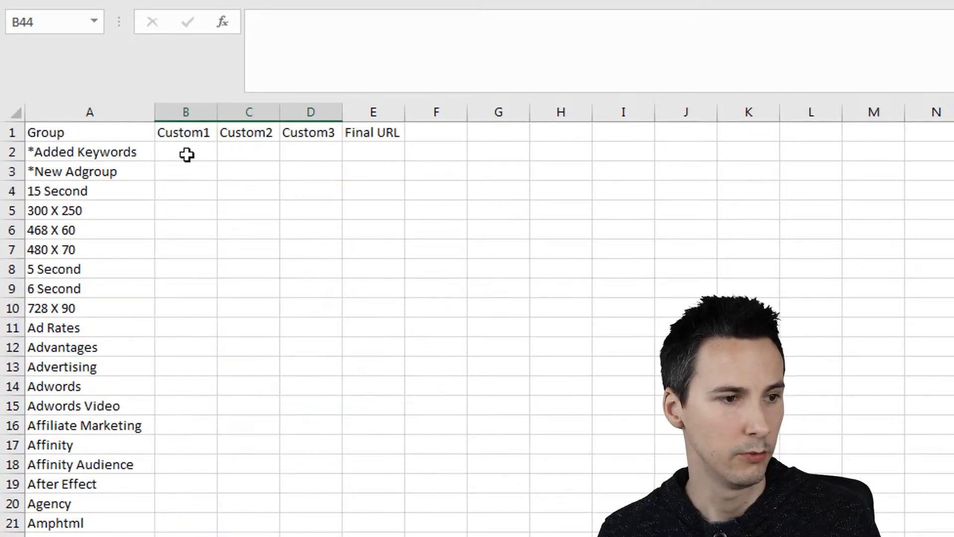
Step: Examine the Group, Custom1 and Custom2 cells of the first ad groups down to the 15 Second row
{"action": "left_click", "coordinate": [186, 152]}
{"action": "left_click", "coordinate": [201, 174]}
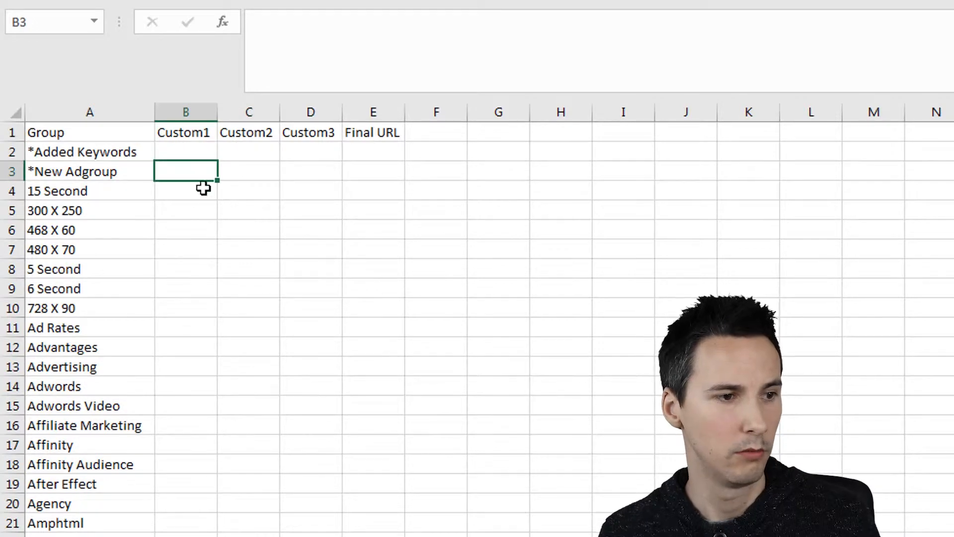
{"action": "left_click", "coordinate": [194, 195]}
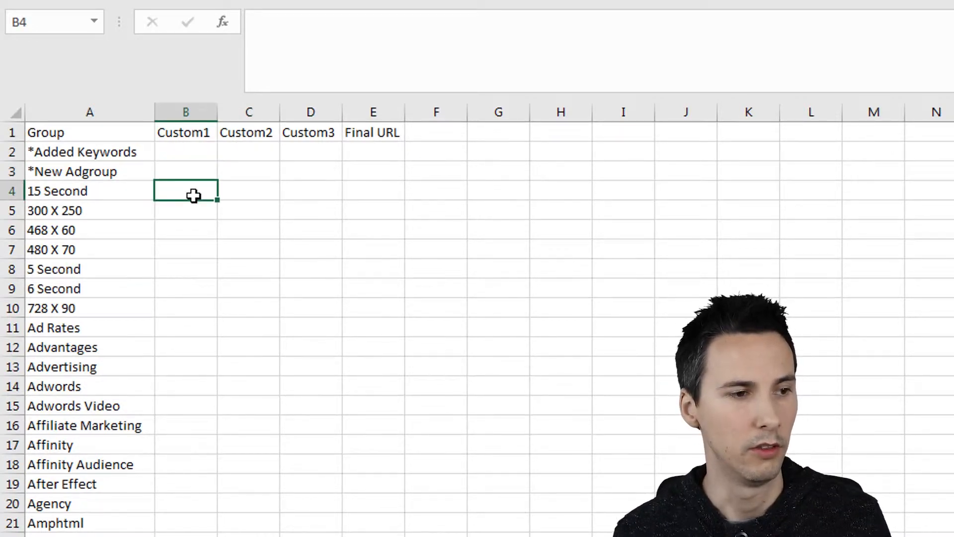
{"action": "key", "text": "Left"}
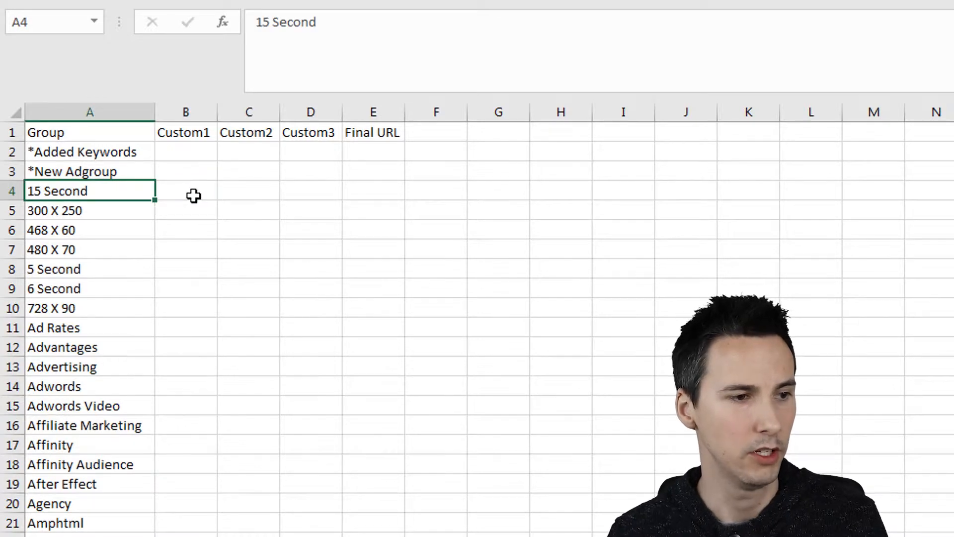
{"action": "left_click", "coordinate": [193, 195]}
{"action": "key", "text": "Right"}
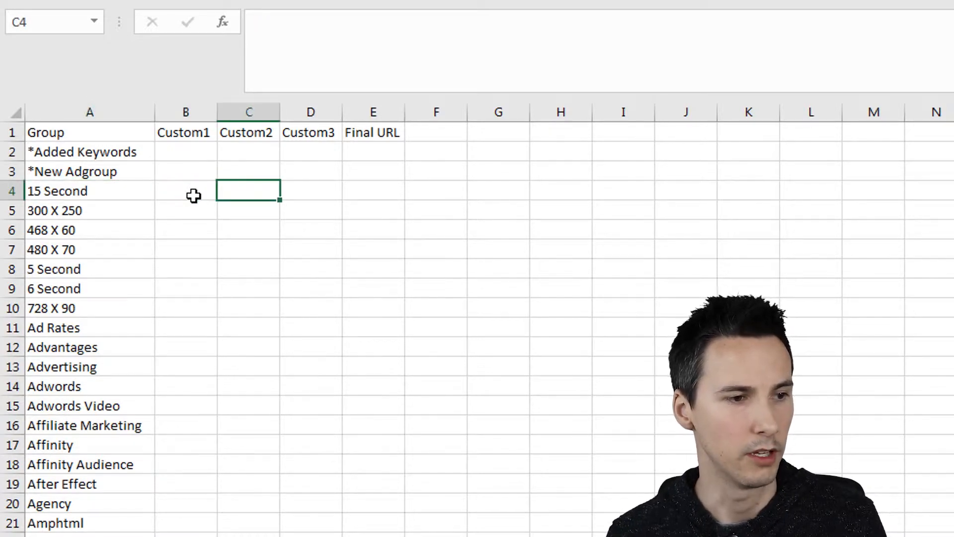
{"action": "key", "text": "Left"}
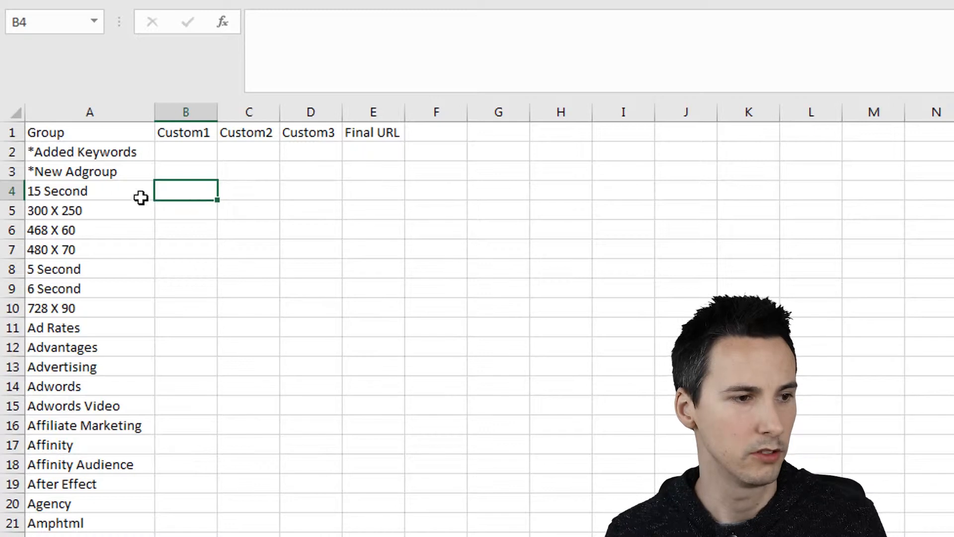
{"action": "key", "text": "Left"}
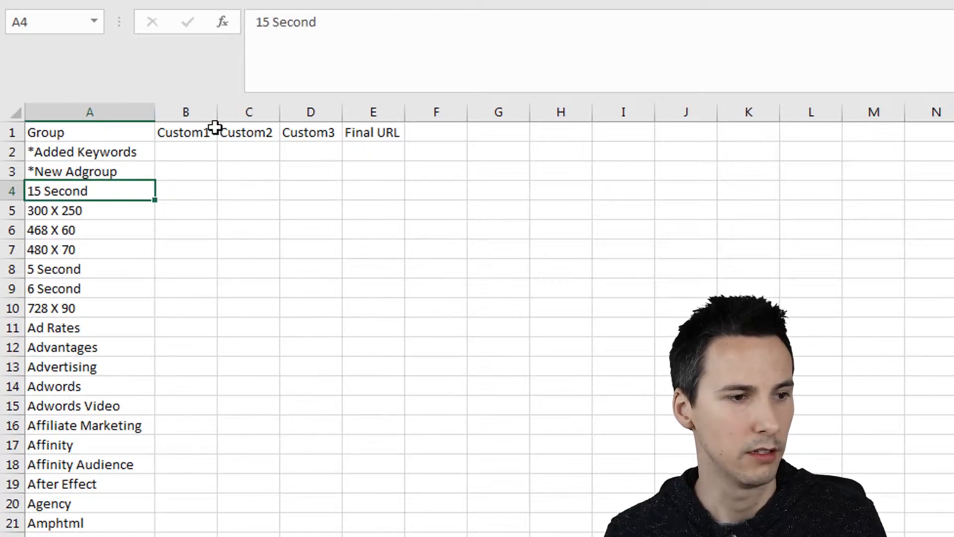
Step: Enter "YouTube" as Custom1 of the 15 Second group and move it to that row's Custom2 cell
{"action": "left_click", "coordinate": [179, 187]}
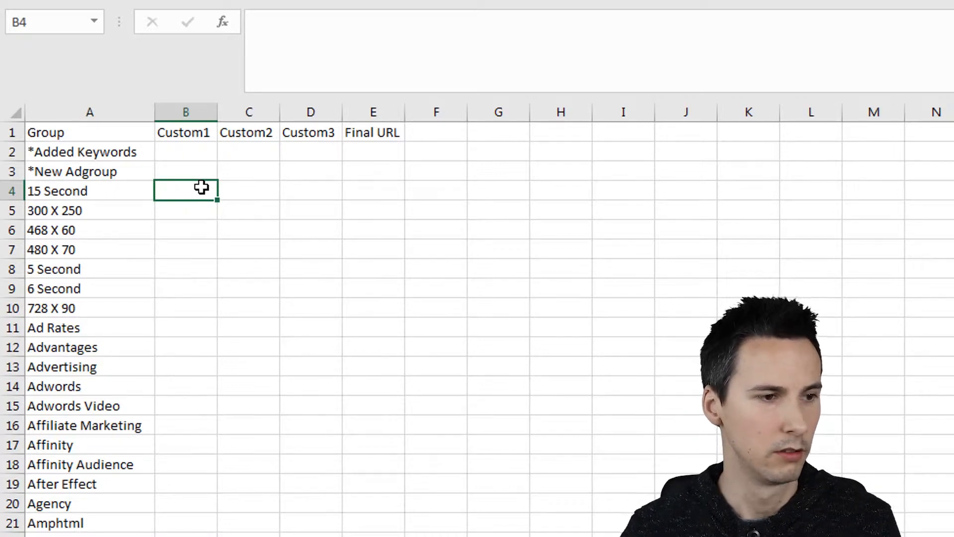
{"action": "type", "text": "YouTube"}
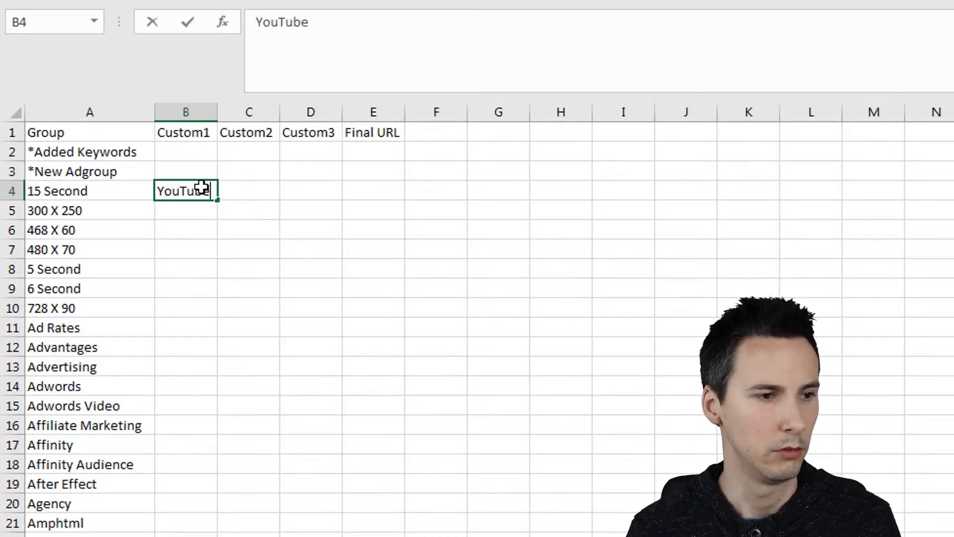
{"action": "left_click", "coordinate": [201, 225]}
{"action": "left_click", "coordinate": [196, 188]}
{"action": "key", "text": "ctrl+c"}
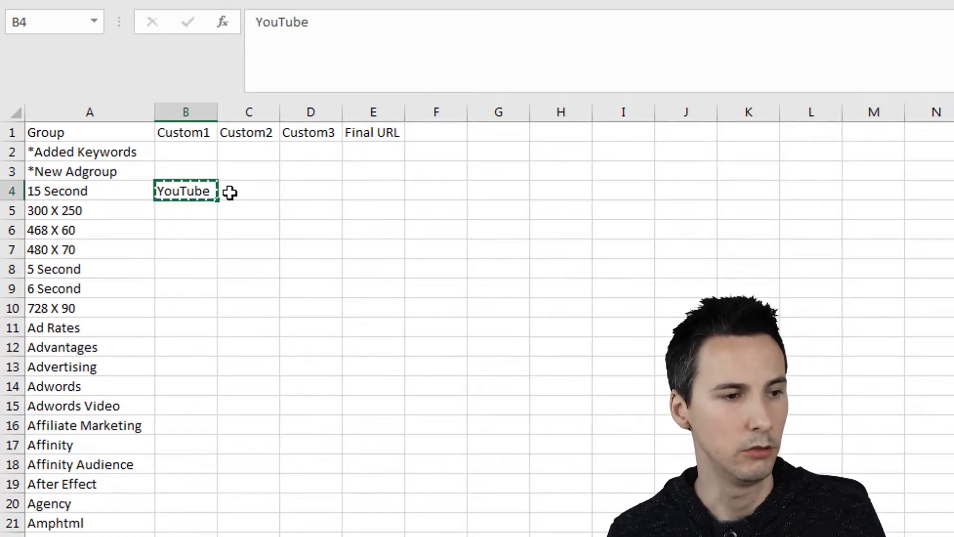
{"action": "left_click", "coordinate": [244, 192]}
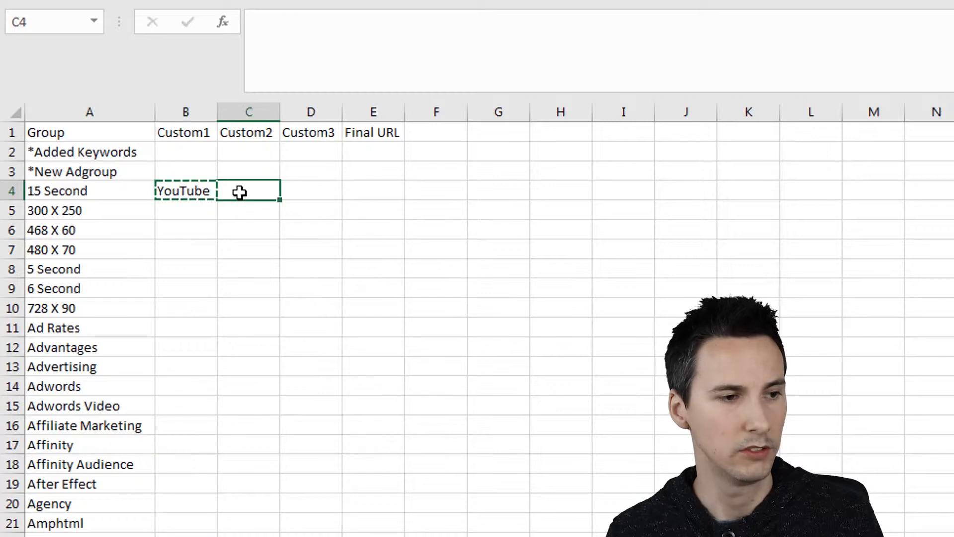
{"action": "key", "text": "ctrl+v"}
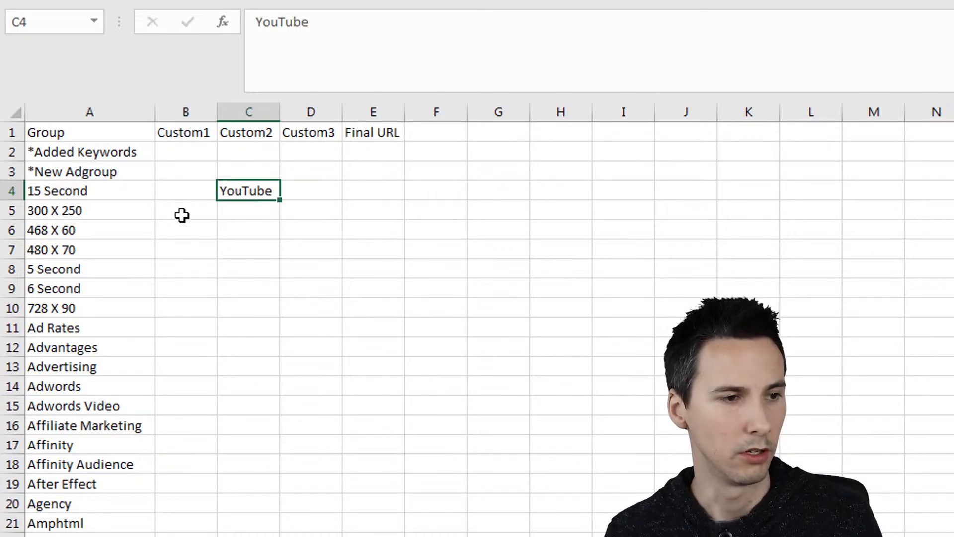
Step: Copy YouTube from the 15 Second row into Custom2 for the 300 X 250, 468 X 60, 480 X 70, 5 Second and 6 Second groups
{"action": "left_click", "coordinate": [182, 215]}
{"action": "left_click", "coordinate": [238, 207]}
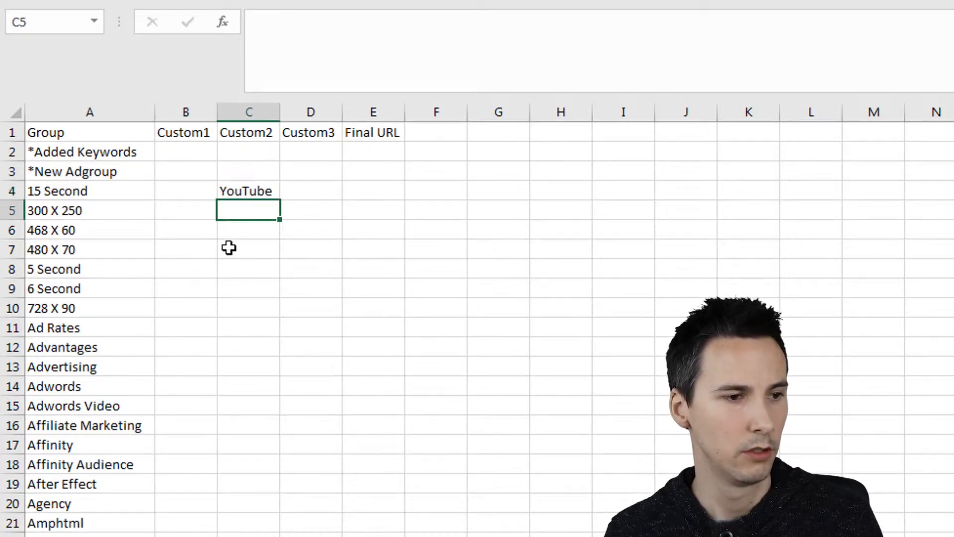
{"action": "left_click", "coordinate": [260, 189]}
{"action": "key", "text": "ctrl+c"}
{"action": "left_click", "coordinate": [258, 216]}
{"action": "key", "text": "ctrl+v"}
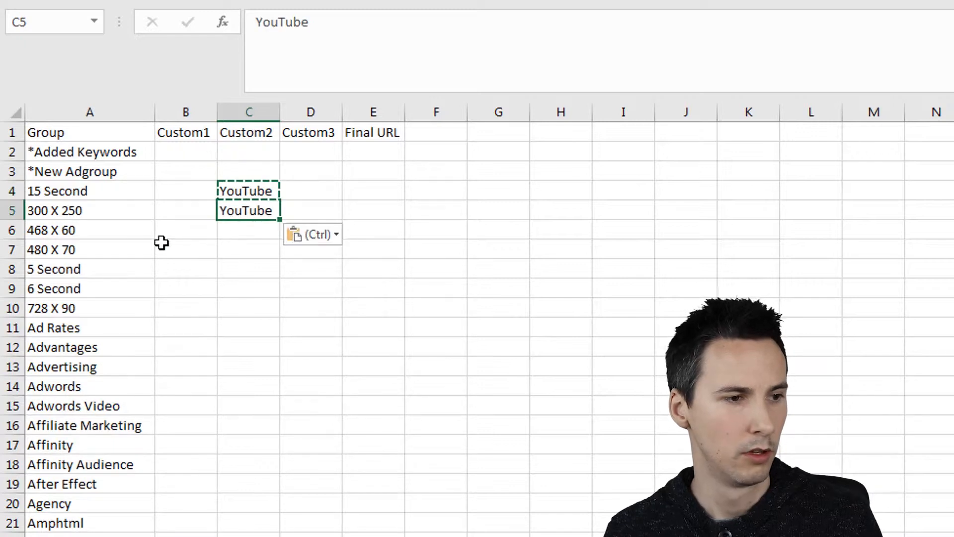
{"action": "left_click", "coordinate": [153, 213]}
{"action": "left_click", "coordinate": [184, 227]}
{"action": "left_click", "coordinate": [272, 230]}
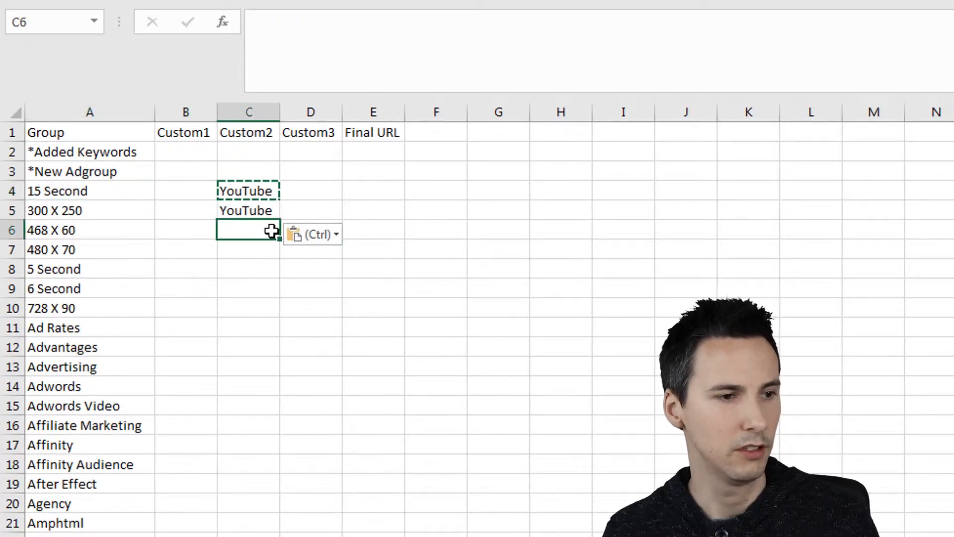
{"action": "key", "text": "ctrl+v"}
{"action": "left_click", "coordinate": [255, 251]}
{"action": "key", "text": "ctrl+v"}
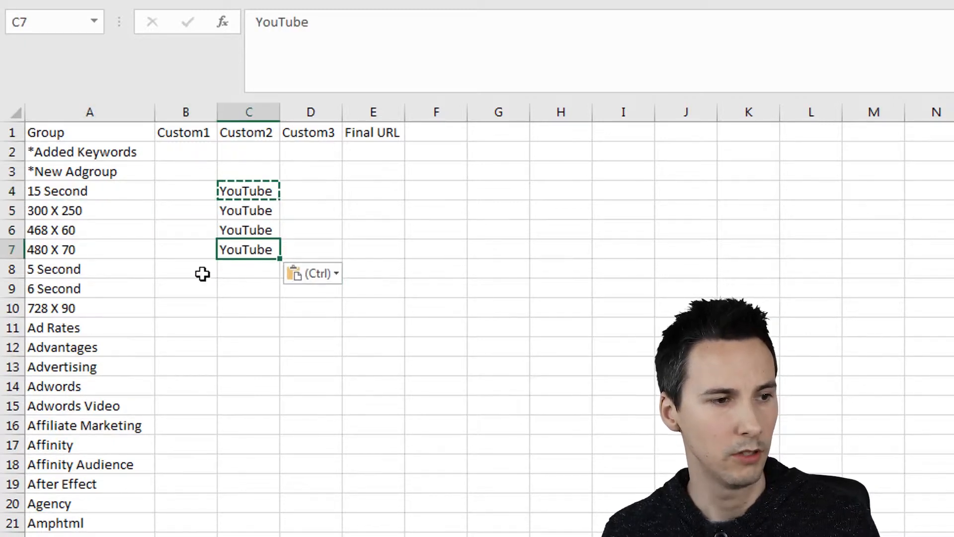
{"action": "left_click", "coordinate": [246, 273]}
{"action": "key", "text": "ctrl+v"}
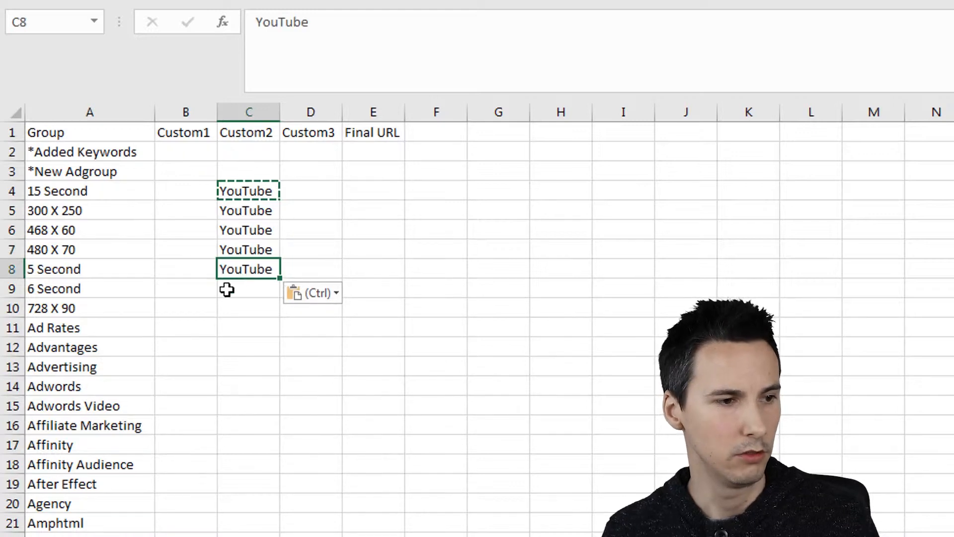
{"action": "left_click", "coordinate": [245, 284]}
{"action": "key", "text": "ctrl+v"}
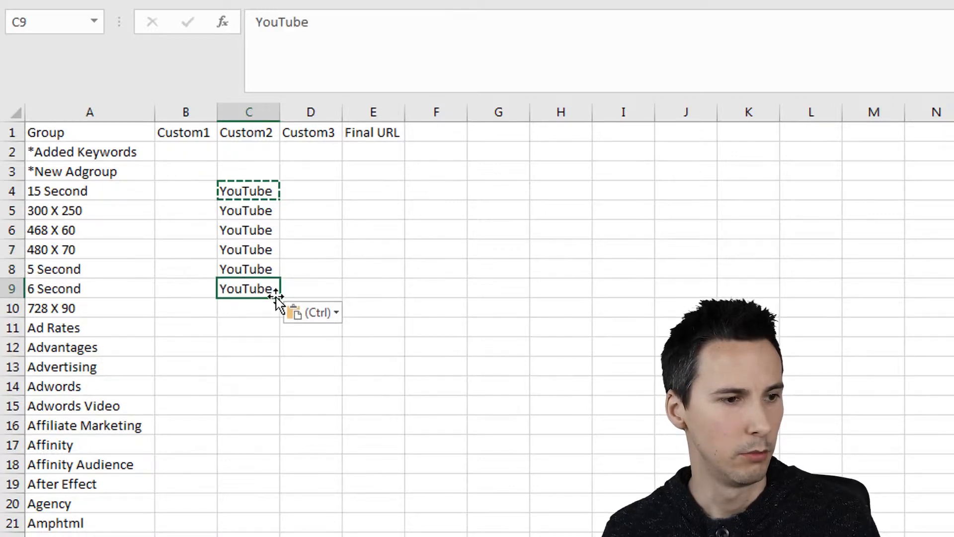
Step: Copy YouTube into Custom2 of 728 X 90 and into Custom1 of Ad Rates, Advantages, Advertising, Adwords and Adwords Video
{"action": "left_click", "coordinate": [231, 308]}
{"action": "key", "text": "ctrl+v"}
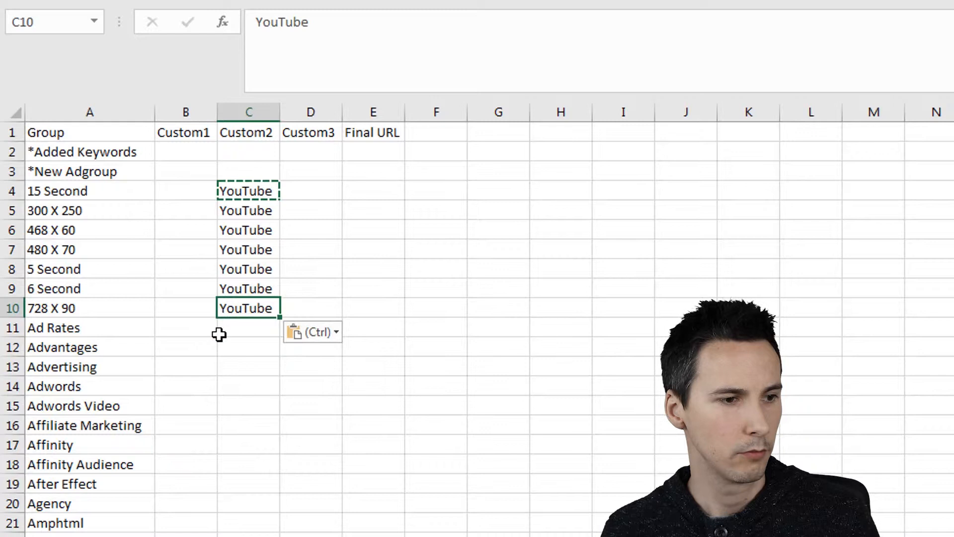
{"action": "left_click", "coordinate": [188, 327]}
{"action": "key", "text": "ctrl+v"}
{"action": "left_click", "coordinate": [228, 326]}
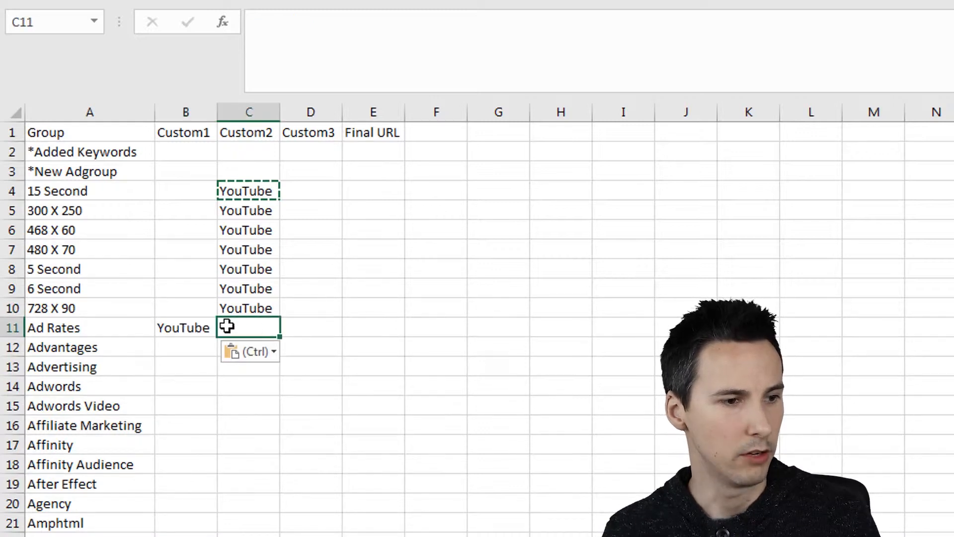
{"action": "left_click", "coordinate": [193, 348]}
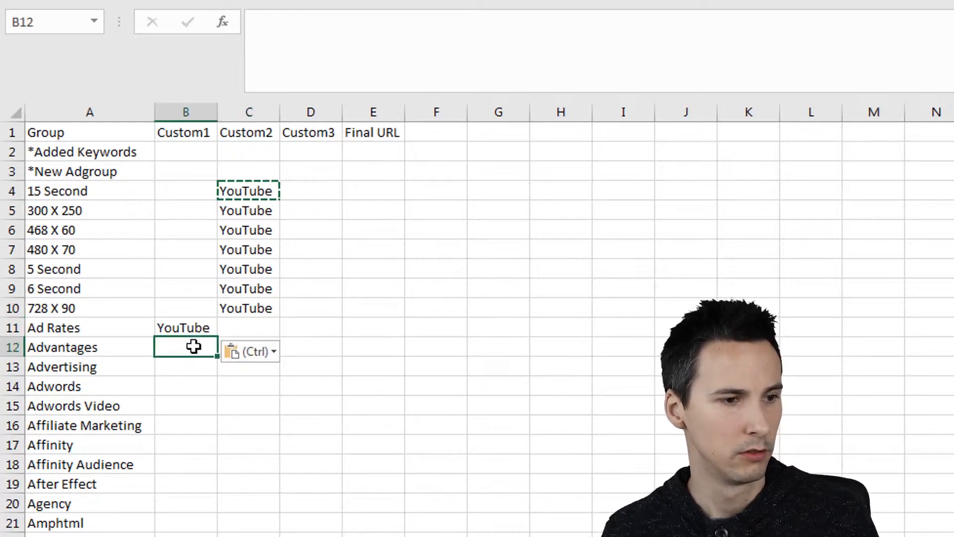
{"action": "key", "text": "ctrl+v"}
{"action": "left_click", "coordinate": [194, 367]}
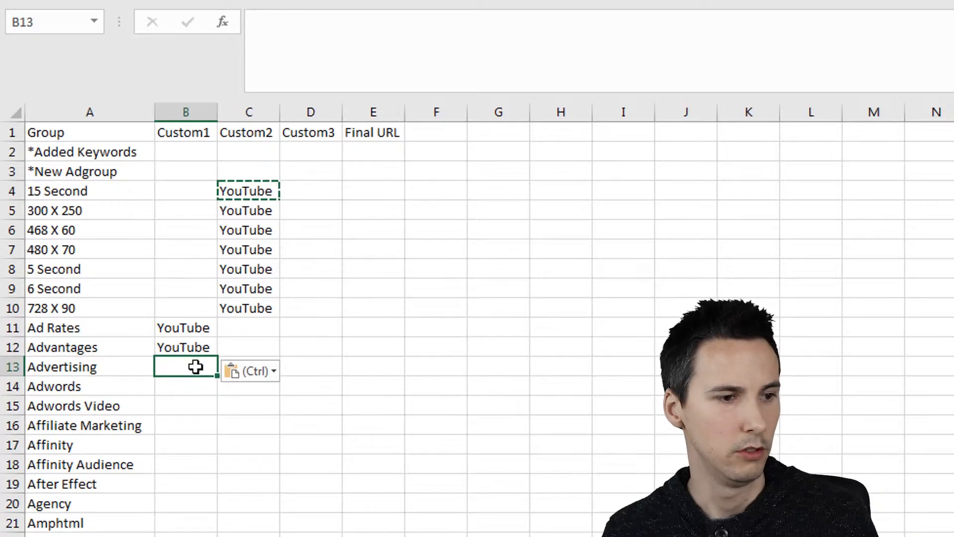
{"action": "key", "text": "ctrl+v"}
{"action": "left_click", "coordinate": [187, 387]}
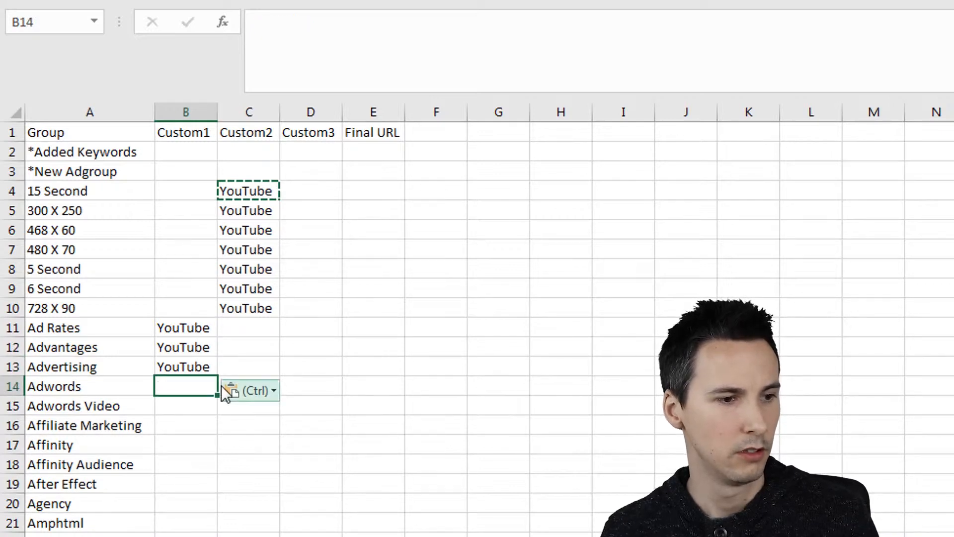
{"action": "key", "text": "ctrl+v"}
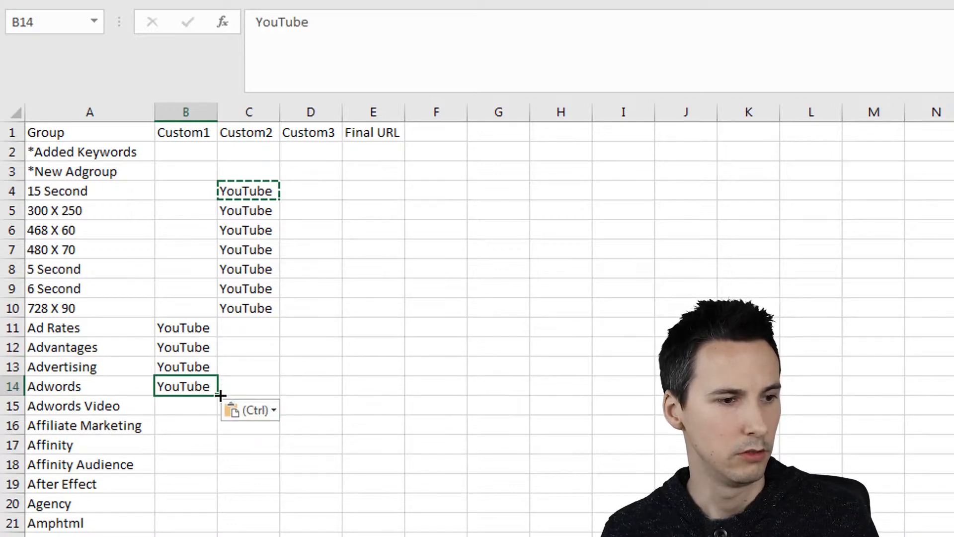
{"action": "left_click", "coordinate": [176, 402]}
{"action": "key", "text": "ctrl+v"}
Step: Copy the entire ad group table, including the header row and all custom columns
{"action": "left_click", "coordinate": [187, 290]}
{"action": "left_click", "coordinate": [126, 158]}
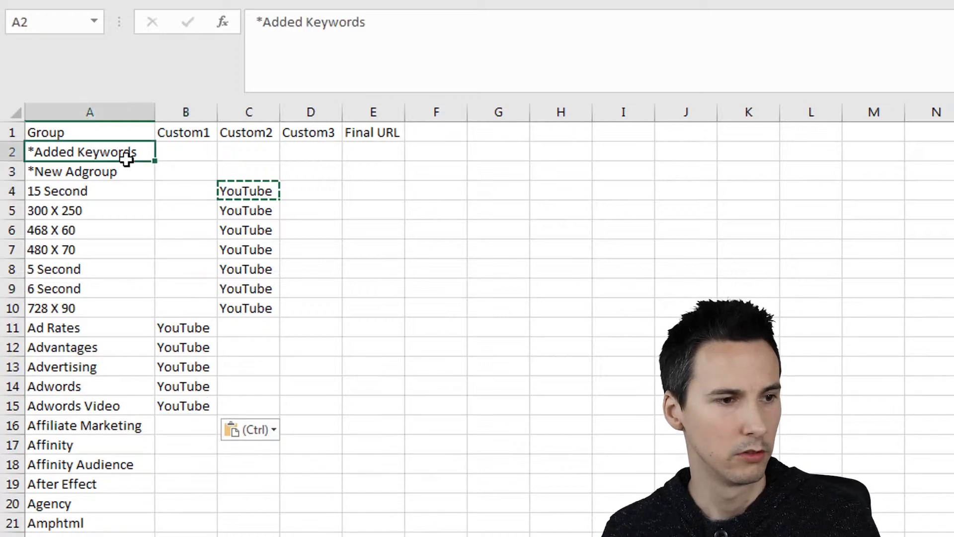
{"action": "key", "text": "ctrl+a"}
{"action": "key", "text": "ctrl+c"}
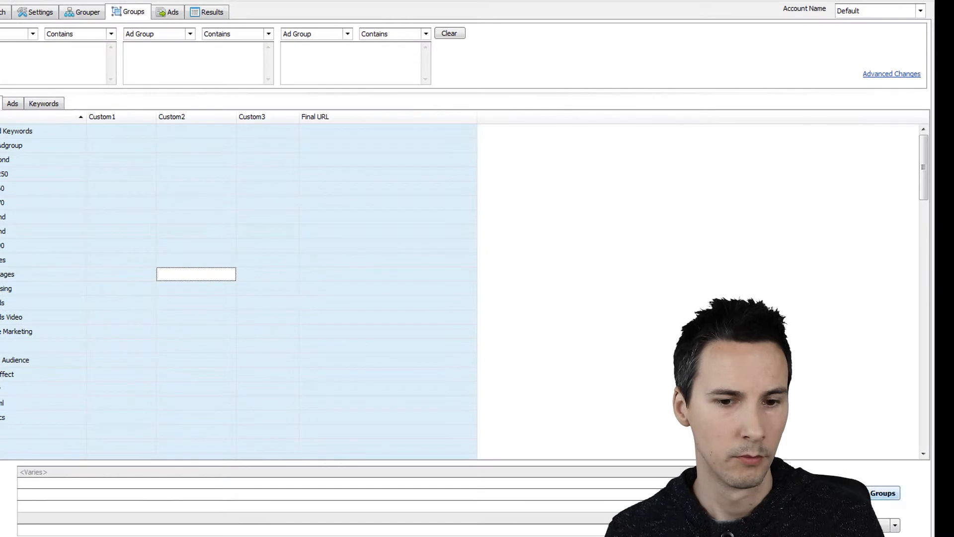
Step: Switch to PPC Campaign Generator and add the copied ad groups with their custom values to the campaign
{"action": "left_click", "coordinate": [860, 493]}
{"action": "left_click", "coordinate": [104, 368]}
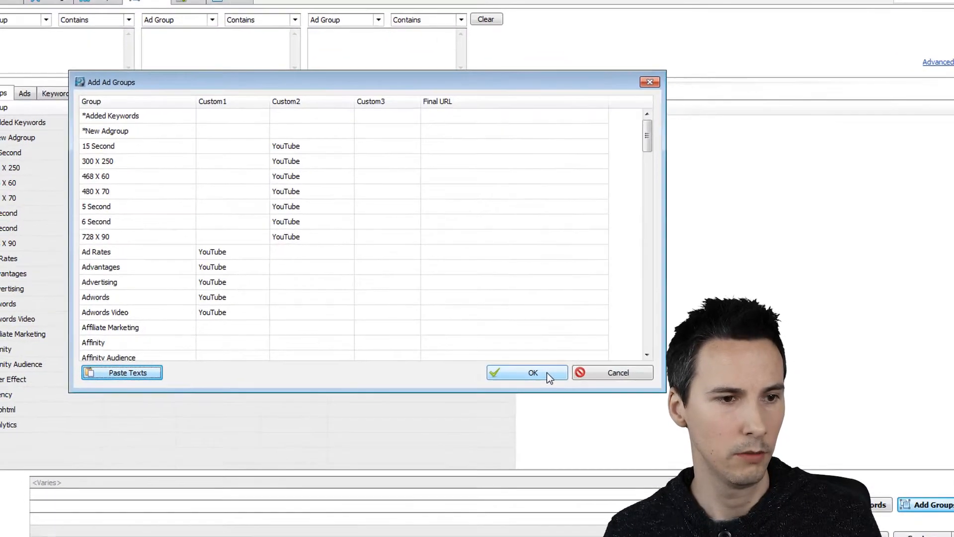
{"action": "left_click", "coordinate": [507, 368]}
{"action": "left_click", "coordinate": [182, 161]}
{"action": "left_click", "coordinate": [337, 148]}
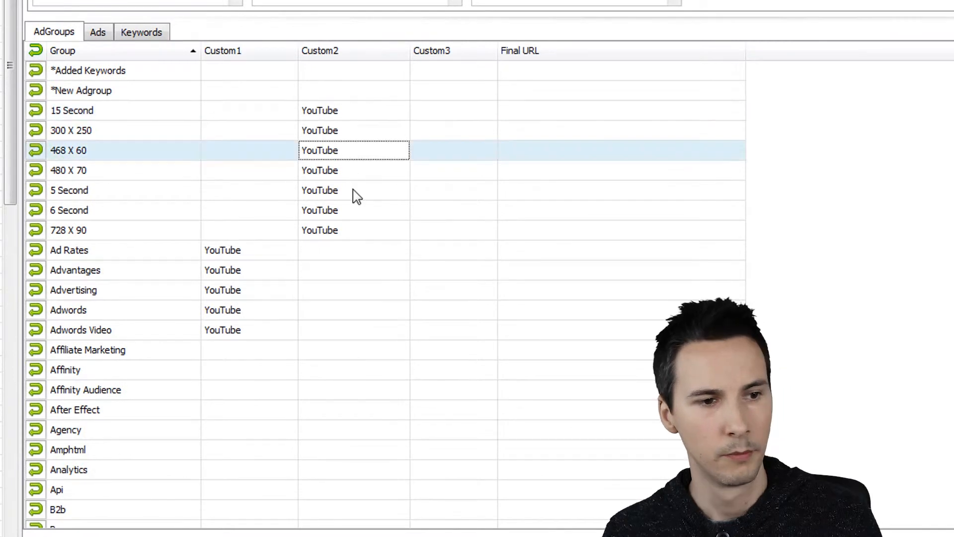
{"action": "left_click", "coordinate": [354, 209]}
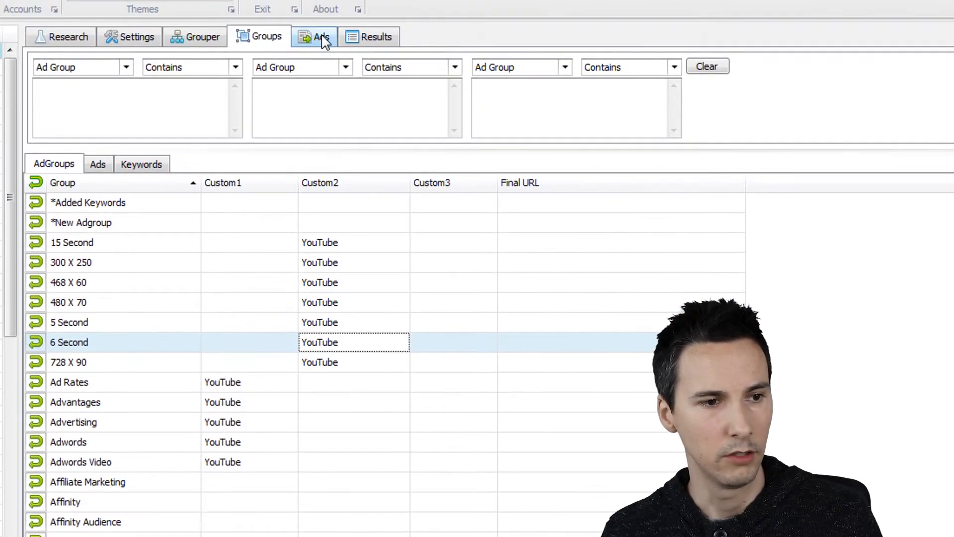
Step: Create a new ad template and insert the {adgroup} template string into Headline 1
{"action": "left_click", "coordinate": [323, 39]}
{"action": "left_click", "coordinate": [118, 60]}
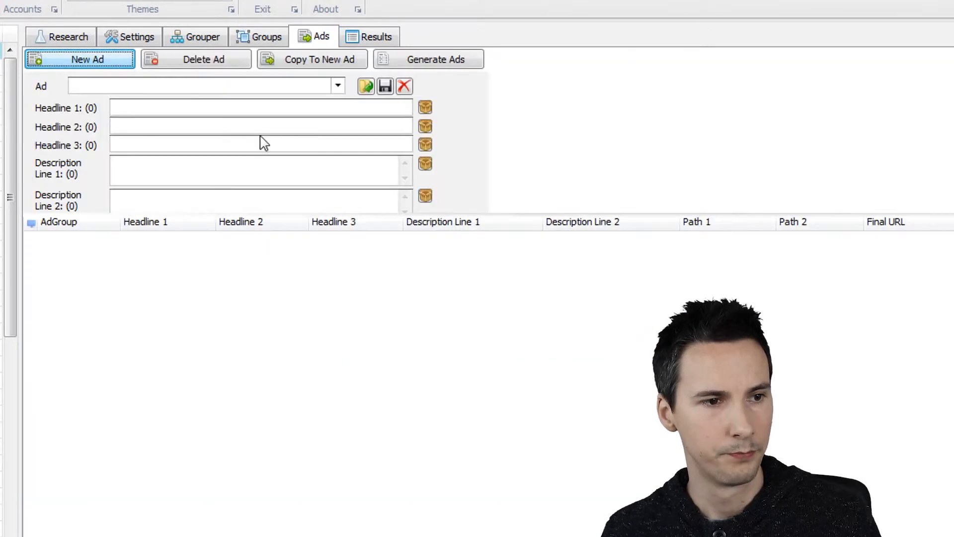
{"action": "left_click", "coordinate": [426, 108]}
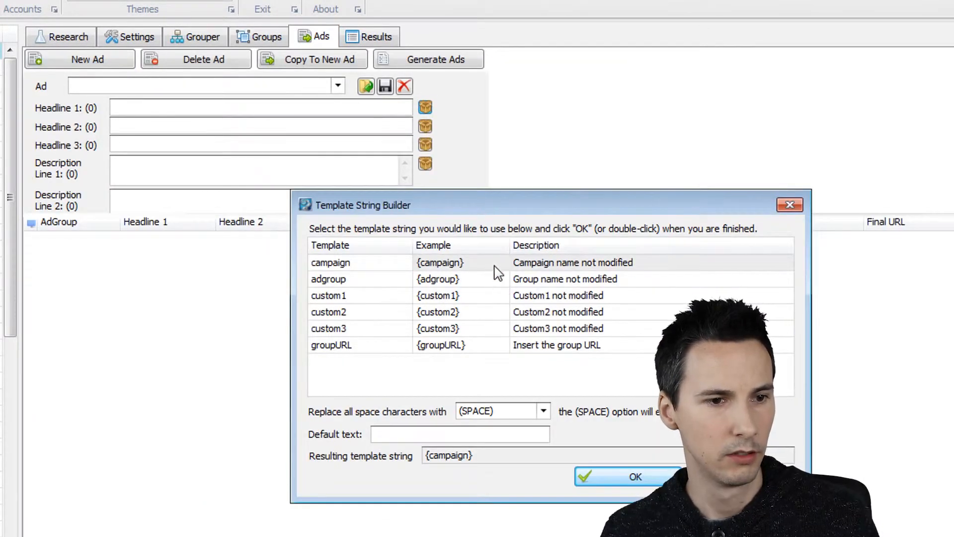
{"action": "left_click", "coordinate": [496, 283]}
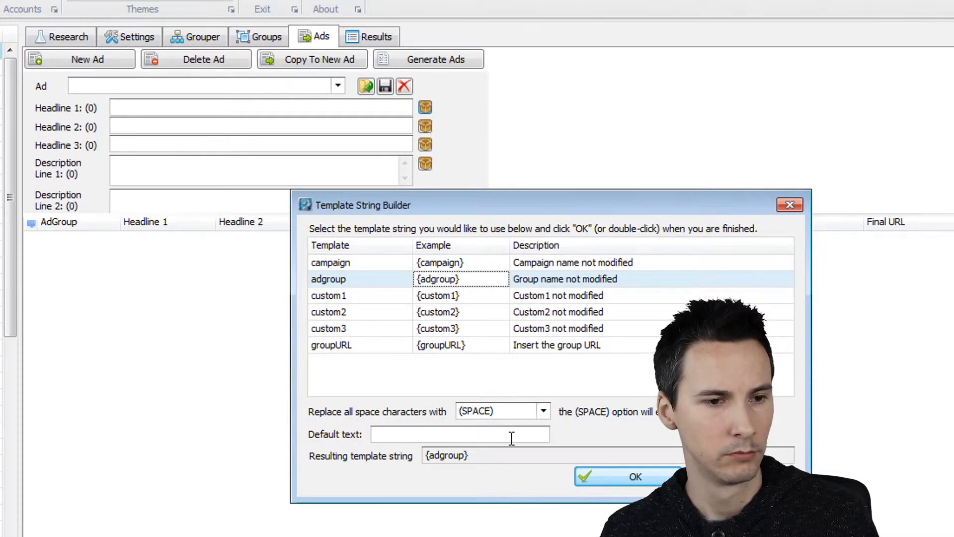
{"action": "left_click", "coordinate": [615, 478]}
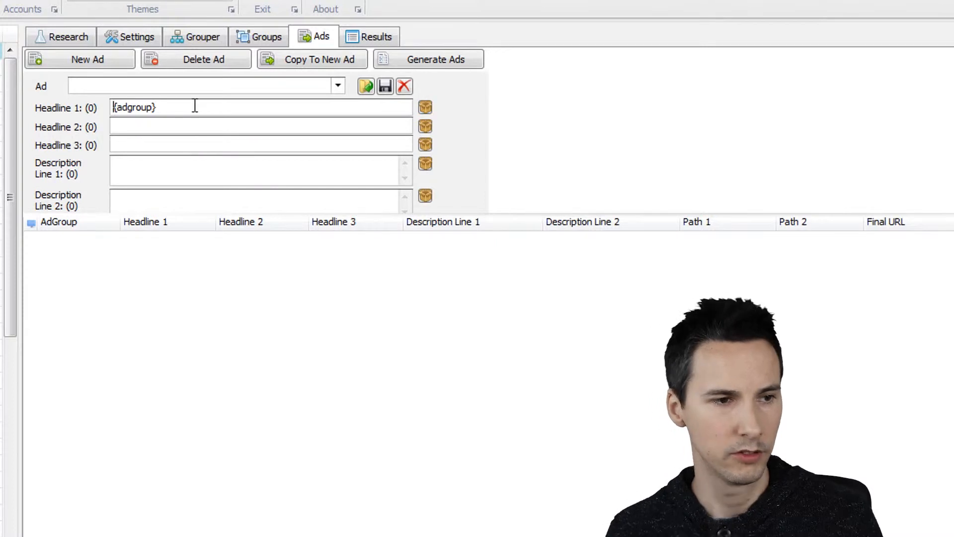
Step: Insert the {custom1} template string in front of {adgroup} in Headline 1, separated by a space
{"action": "left_click", "coordinate": [426, 108]}
{"action": "left_click", "coordinate": [485, 297]}
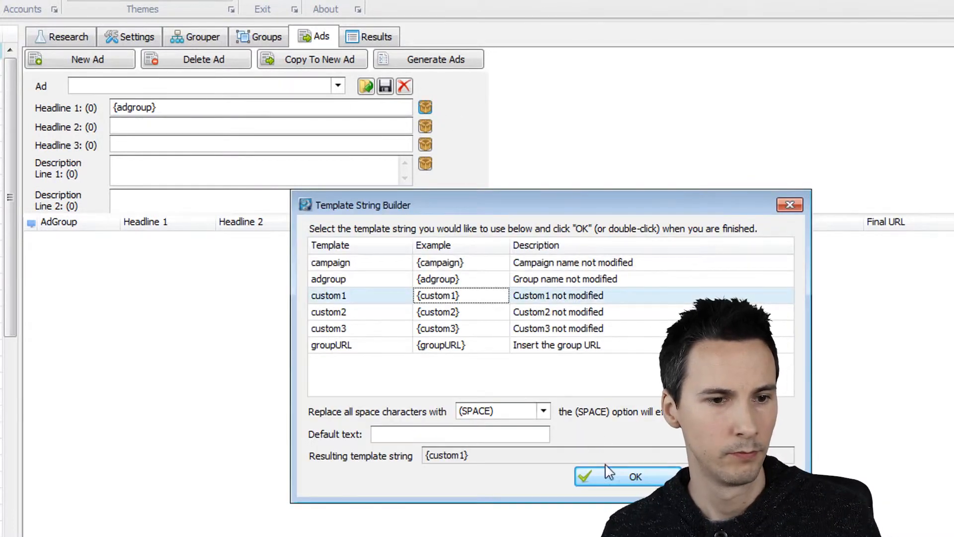
{"action": "left_click", "coordinate": [591, 475]}
{"action": "left_click_drag", "start_coordinate": [199, 106], "coordinate": [158, 107]}
{"action": "key", "text": "BackSpace"}
{"action": "key", "text": "ctrl+v"}
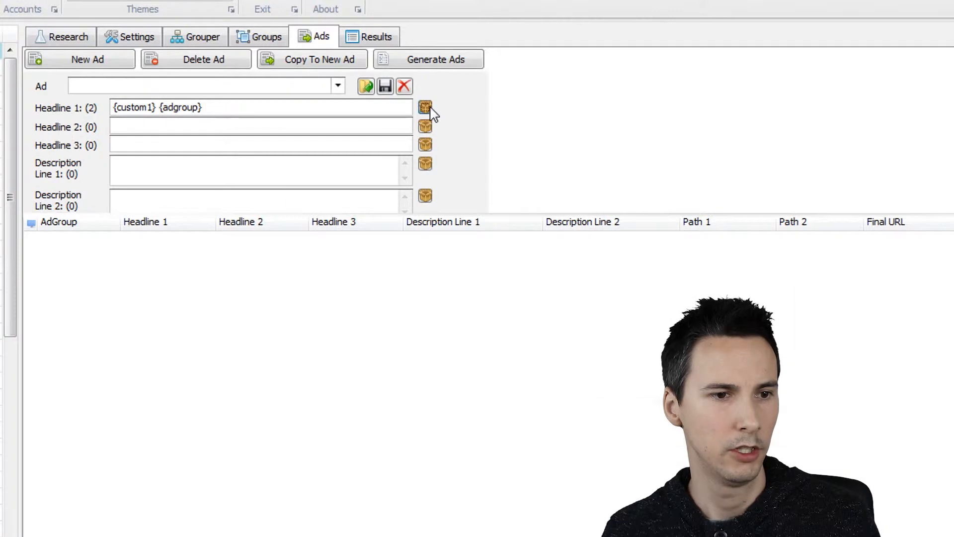
Step: Append the {custom2} template string to Headline 1 after {adgroup} and generate the ads for the campaign
{"action": "left_click", "coordinate": [427, 107]}
{"action": "left_click", "coordinate": [477, 311]}
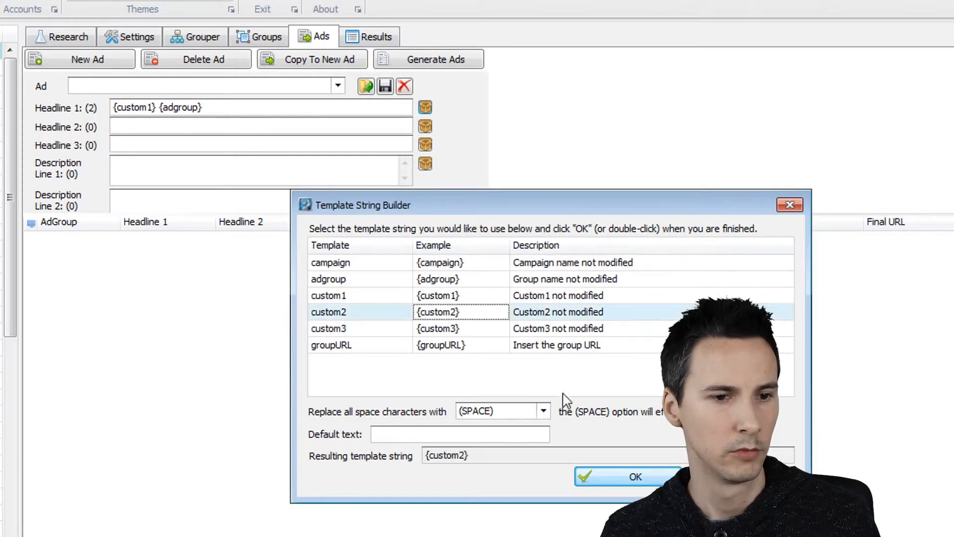
{"action": "left_click", "coordinate": [589, 474]}
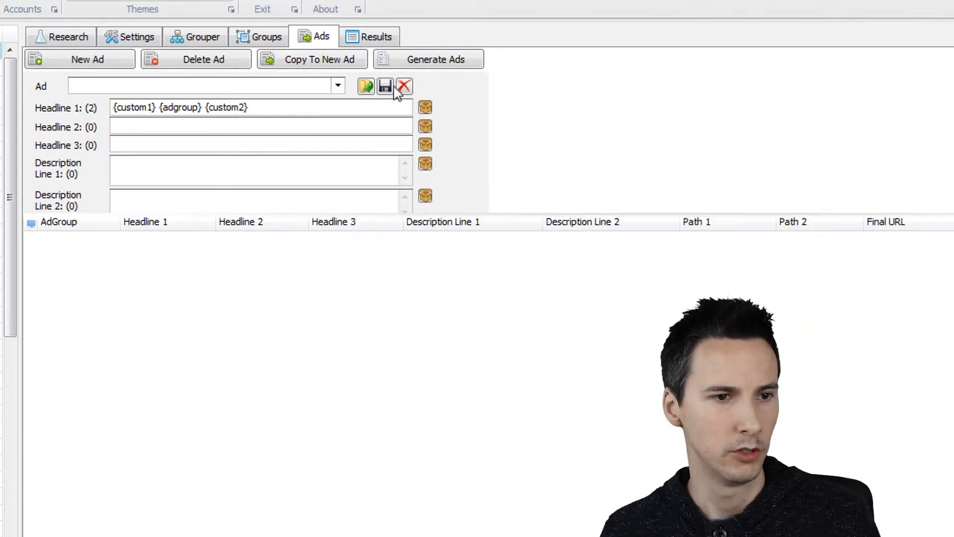
{"action": "left_click", "coordinate": [440, 62]}
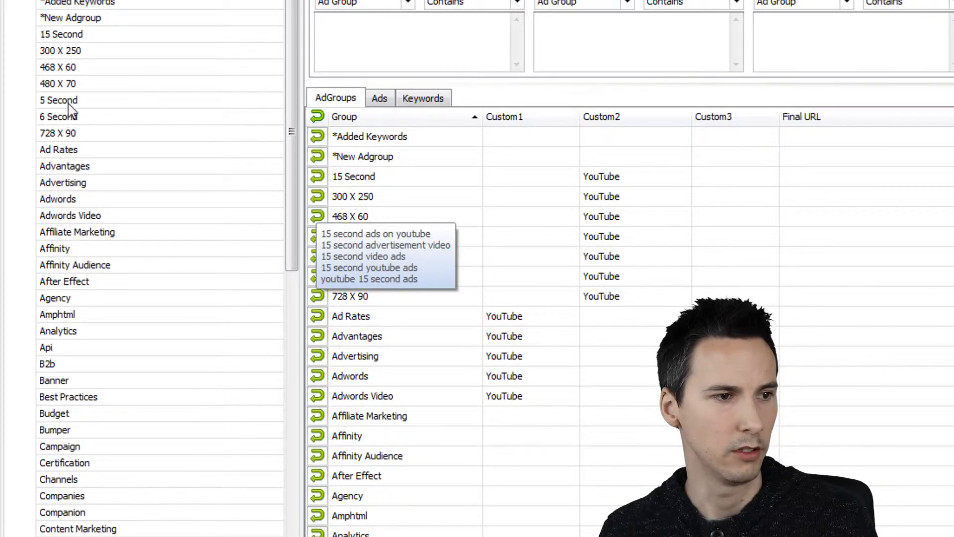
Step: Compare the generated Headline 1 of the 15 Second group's ad with that group's custom fields
{"action": "left_click", "coordinate": [90, 35]}
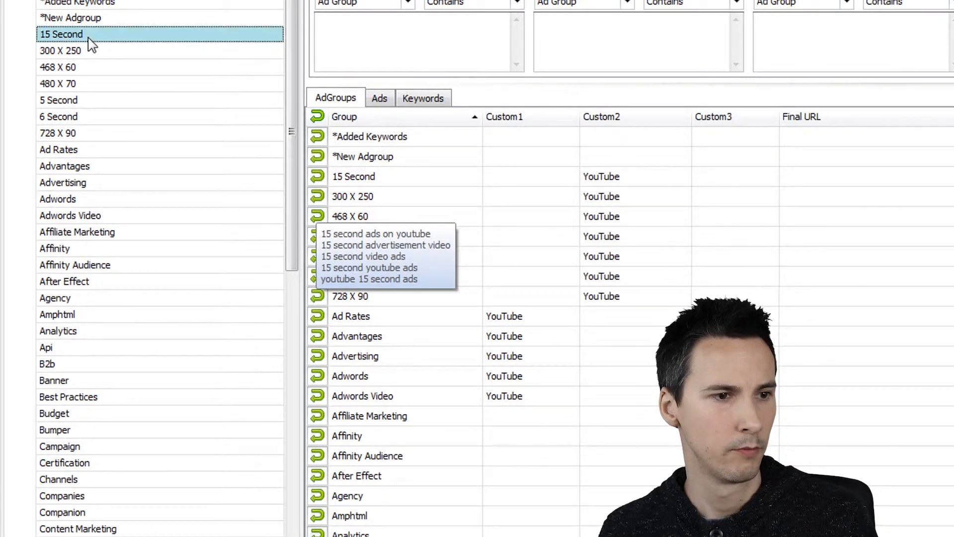
{"action": "left_click", "coordinate": [378, 100]}
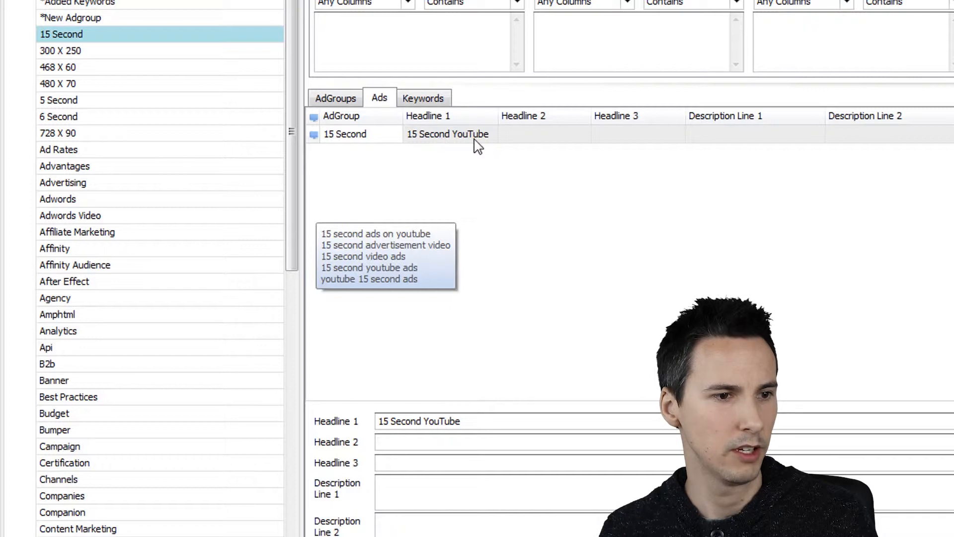
{"action": "left_click", "coordinate": [359, 99]}
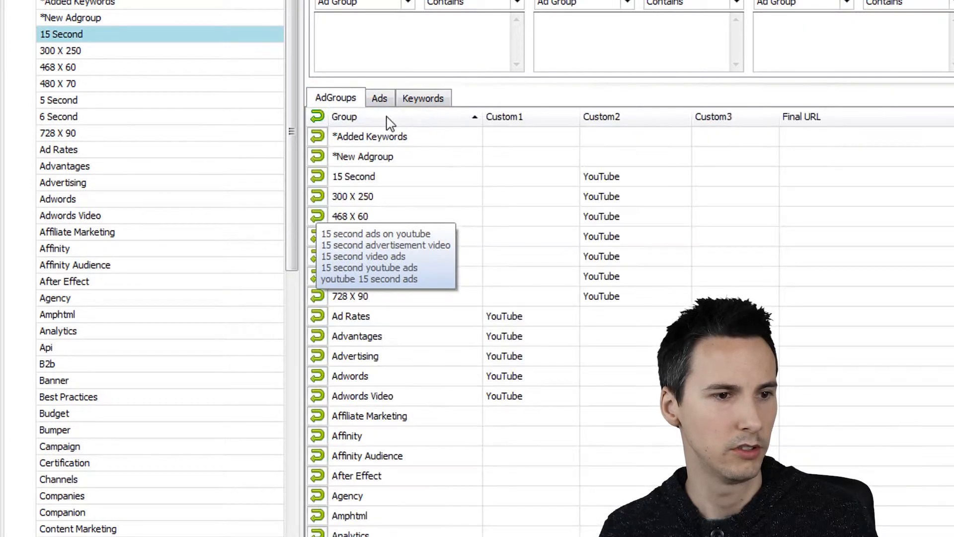
{"action": "left_click", "coordinate": [434, 176]}
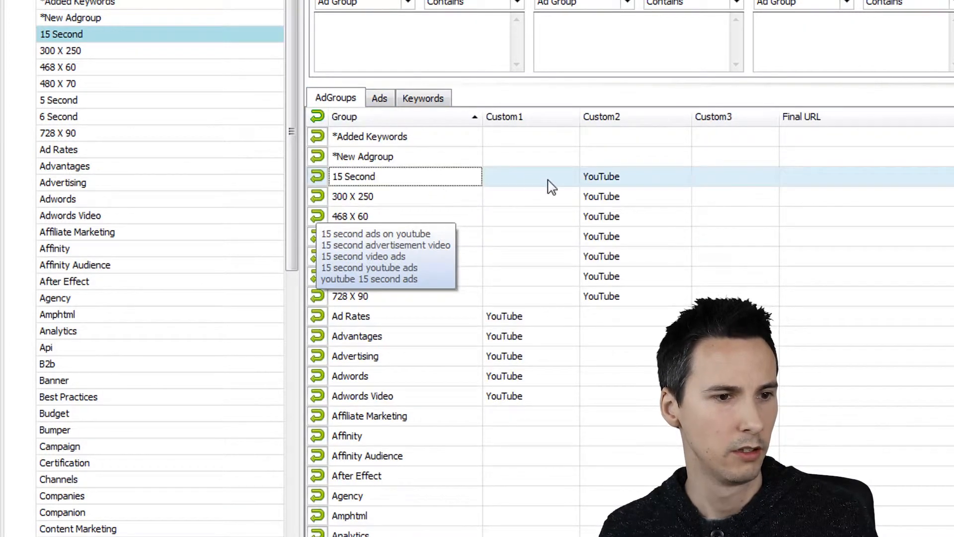
{"action": "left_click", "coordinate": [379, 98]}
Step: Examine the generated Headline 1 for the Ad Rates, Advantages, Advertising and Adwords groups
{"action": "left_click", "coordinate": [178, 152]}
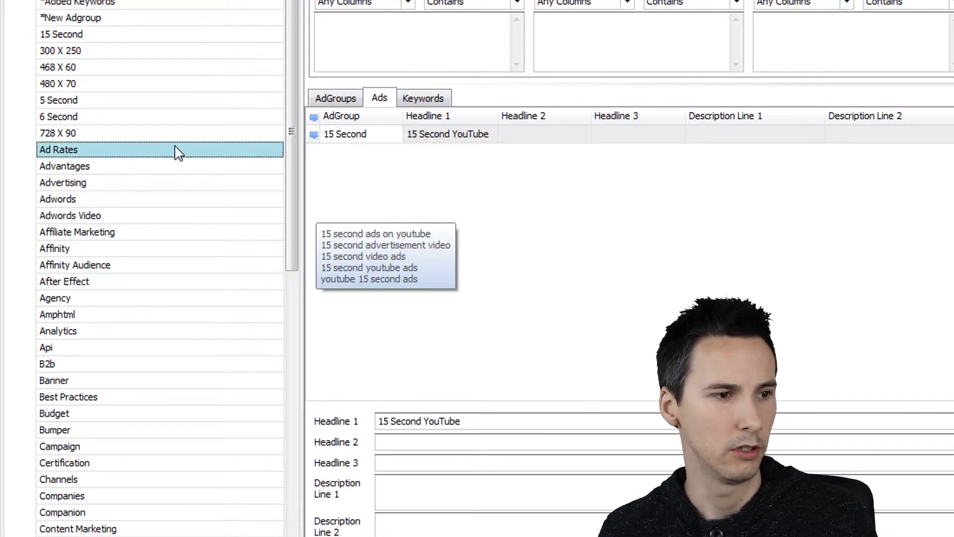
{"action": "left_click", "coordinate": [467, 141]}
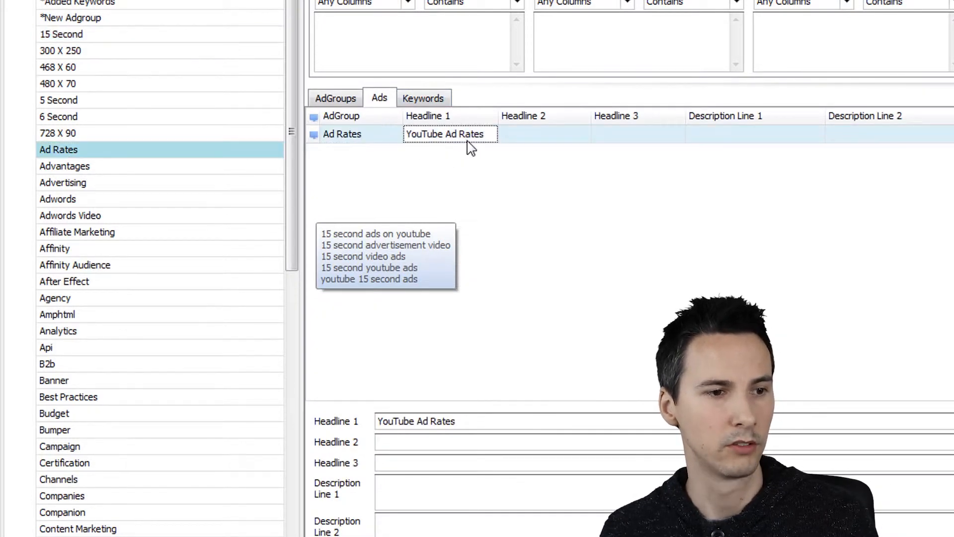
{"action": "left_click", "coordinate": [499, 423]}
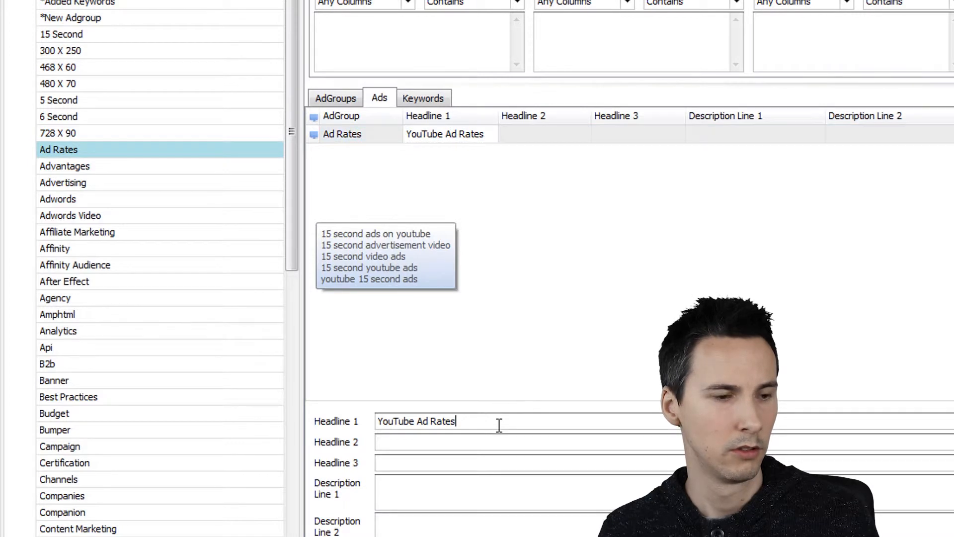
{"action": "left_click", "coordinate": [159, 171]}
{"action": "left_click", "coordinate": [227, 184]}
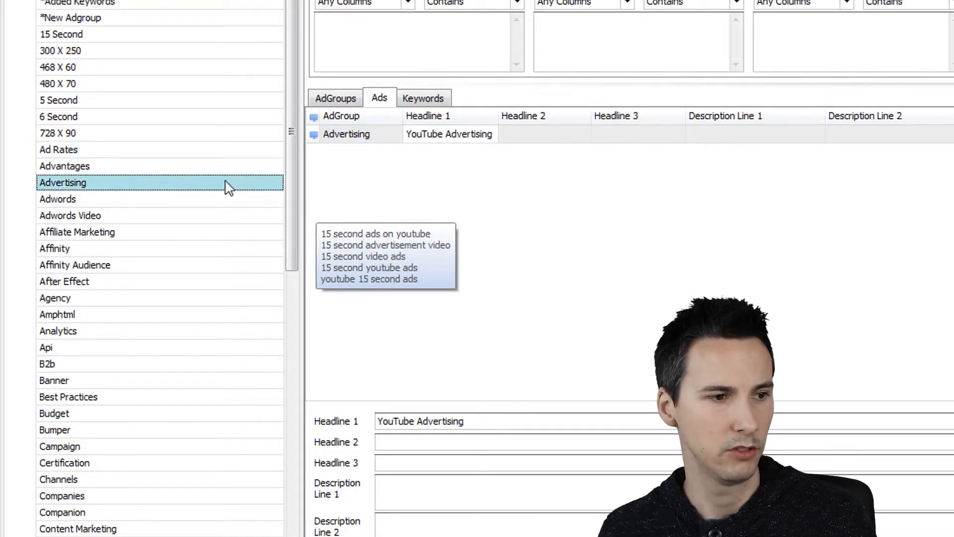
{"action": "left_click", "coordinate": [203, 199]}
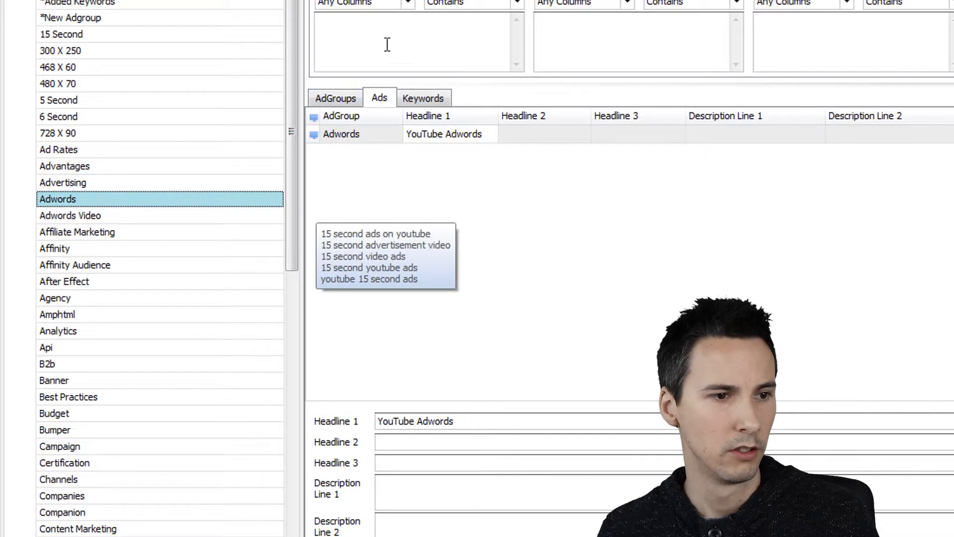
Step: Review the Custom1 and Custom2 columns of the ad groups against the custom strings in the Headline 1 template
{"action": "left_click", "coordinate": [336, 98]}
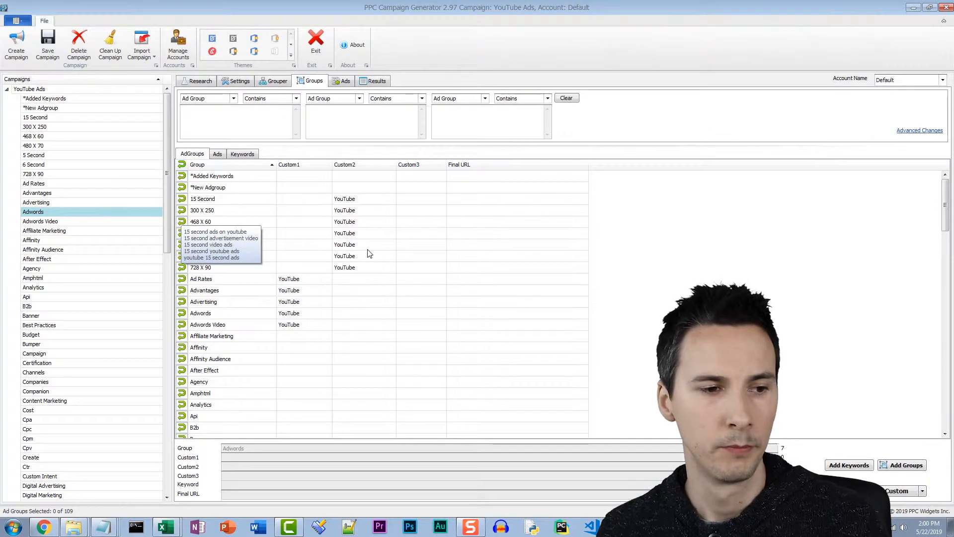
{"action": "left_click", "coordinate": [367, 253]}
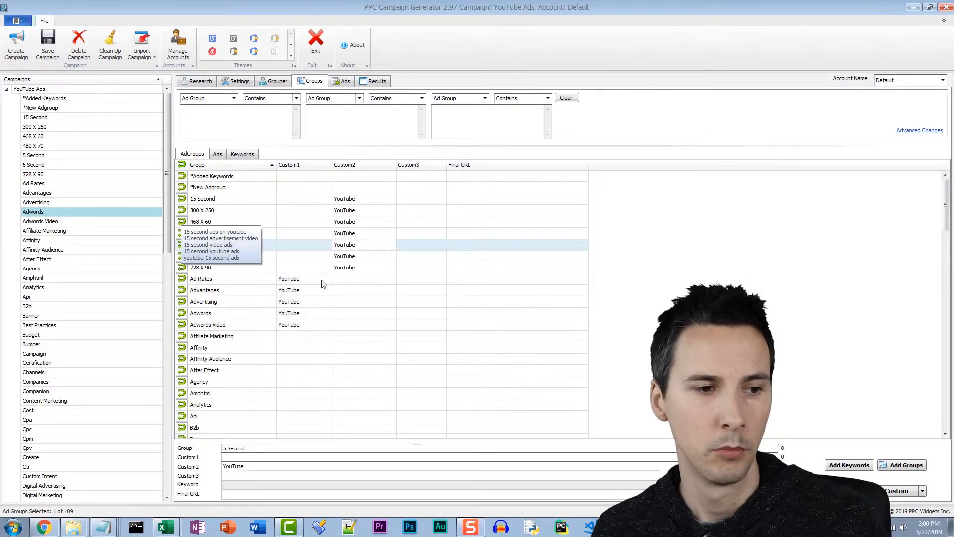
{"action": "left_click", "coordinate": [344, 290]}
{"action": "left_click", "coordinate": [349, 234]}
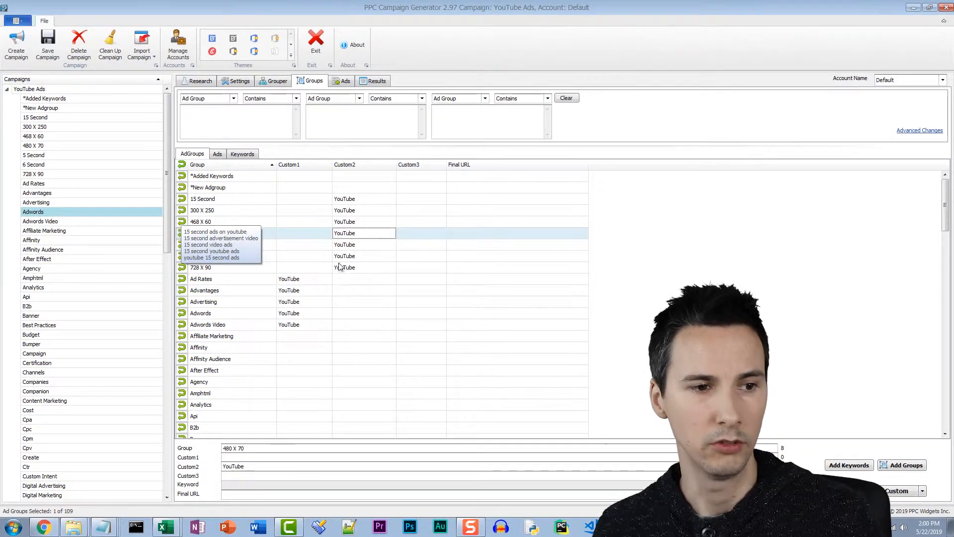
{"action": "left_click", "coordinate": [347, 81]}
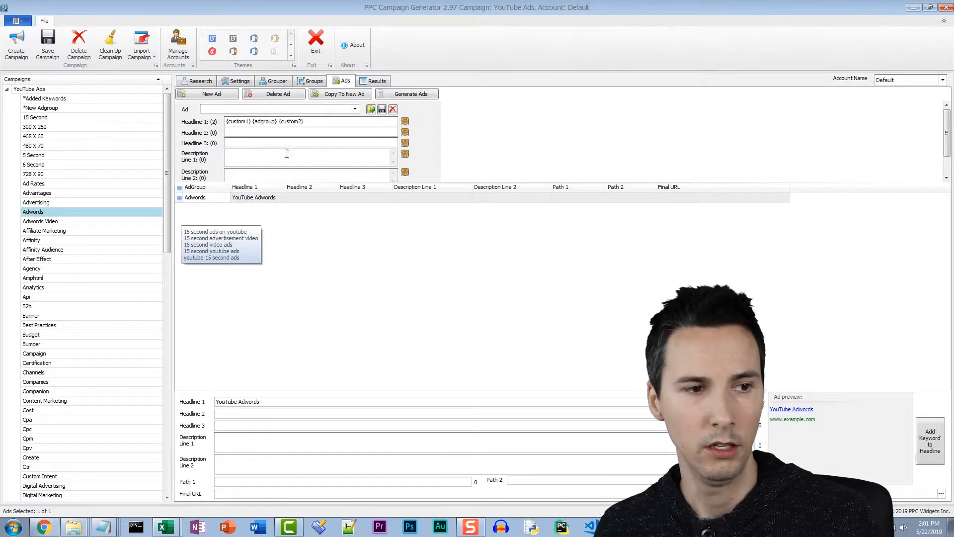
{"action": "double_click", "coordinate": [308, 125]}
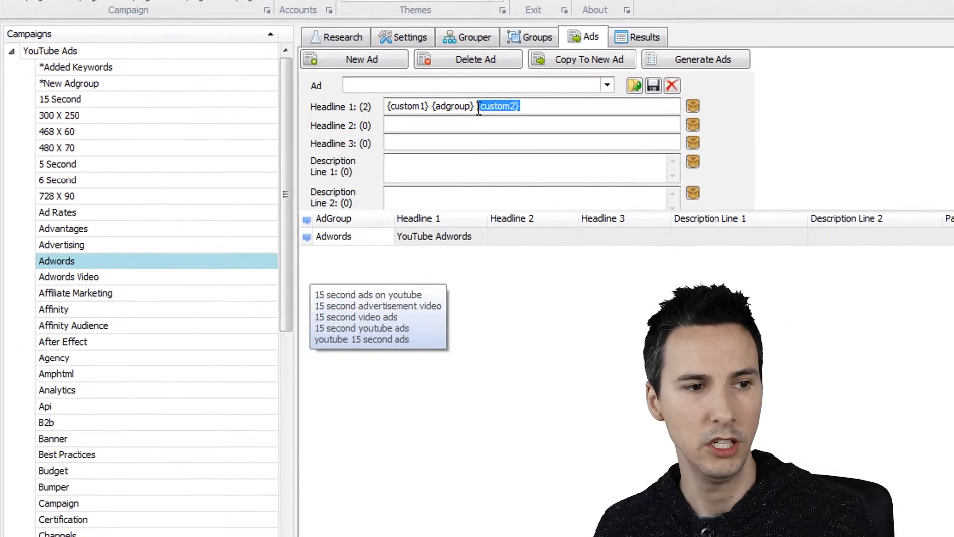
{"action": "left_click", "coordinate": [290, 270]}
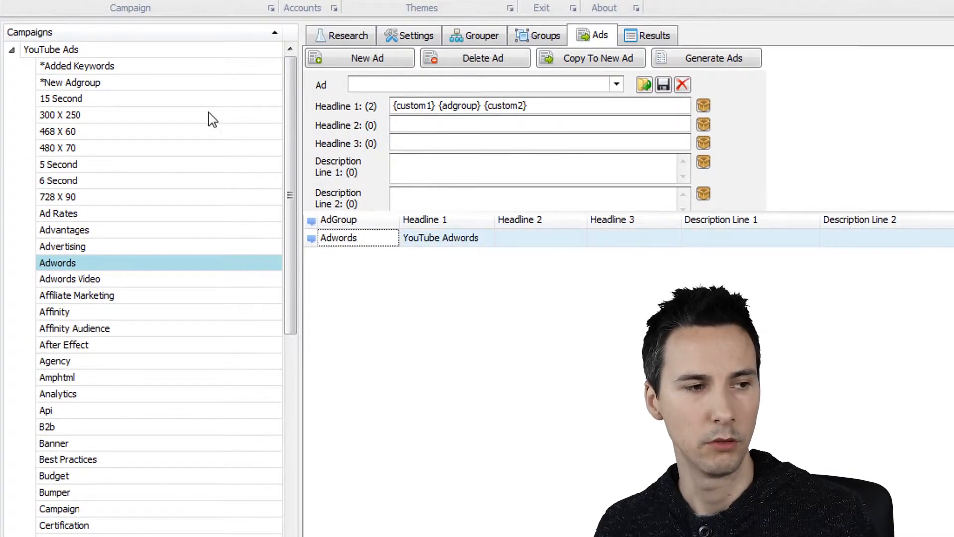
Step: Show the whole YouTube Ads campaign's ad groups and compare which ones have YouTube in Custom1 or in Custom2
{"action": "left_click", "coordinate": [184, 50]}
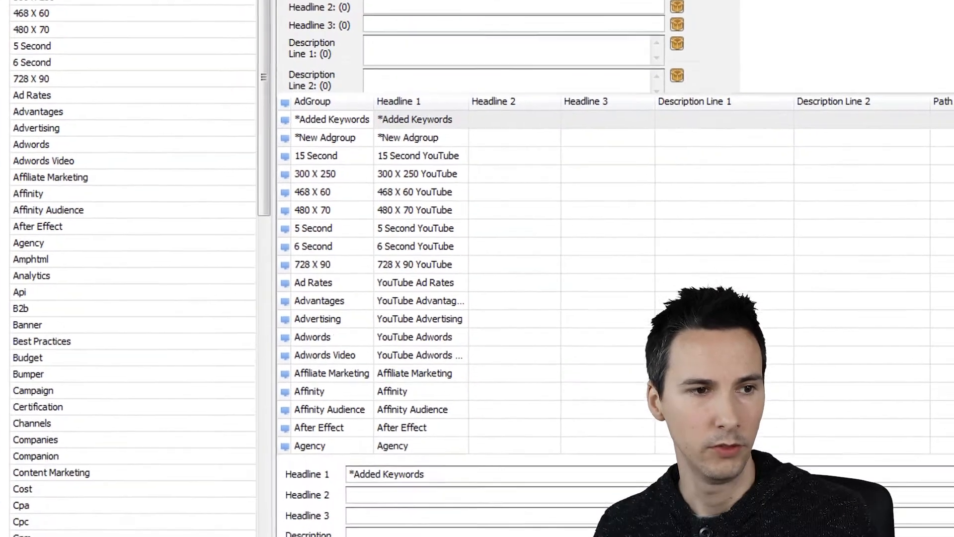
{"action": "left_click", "coordinate": [540, 36]}
{"action": "left_click", "coordinate": [454, 23]}
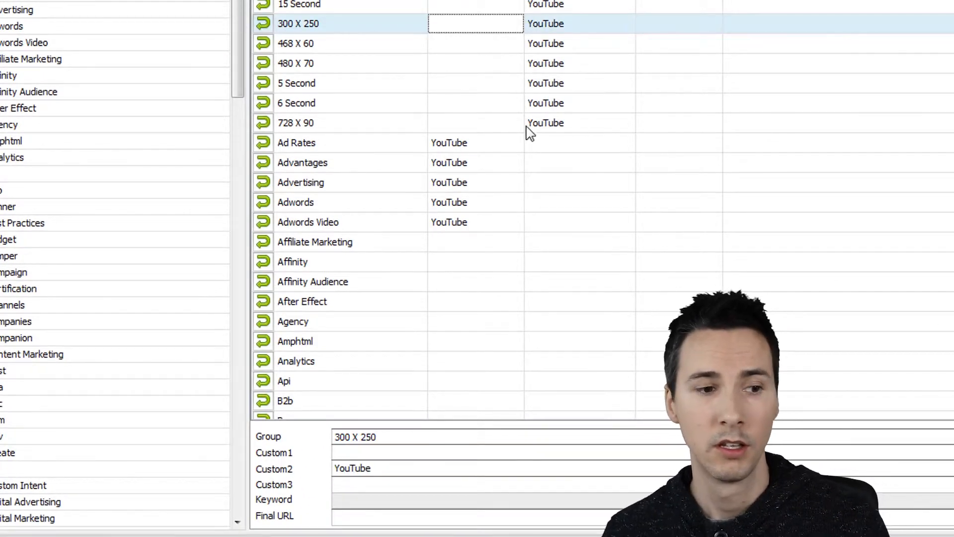
{"action": "left_click", "coordinate": [579, 69]}
{"action": "left_click", "coordinate": [575, 140]}
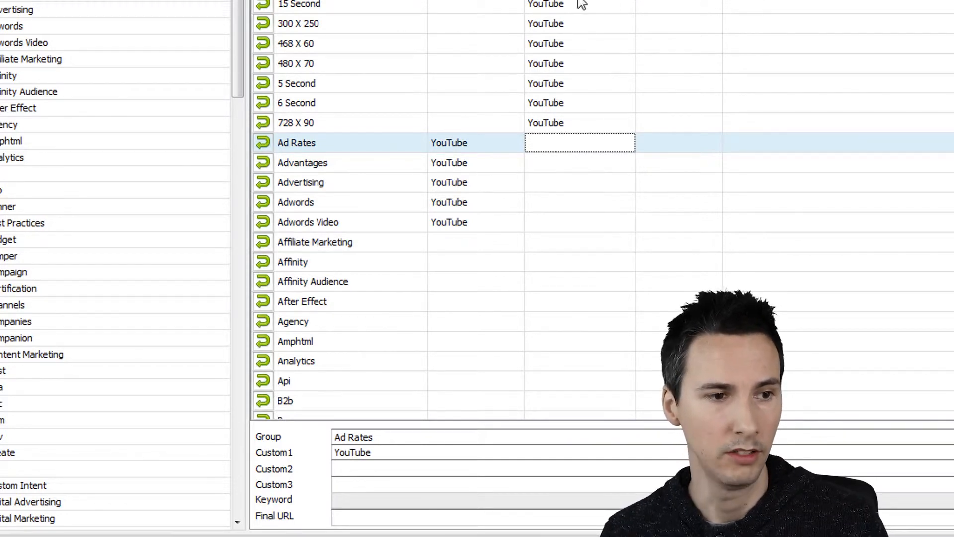
{"action": "left_click", "coordinate": [506, 11]}
Step: Examine the Custom3 and Final URL fields and the group names of the first ad groups
{"action": "left_click", "coordinate": [372, 454]}
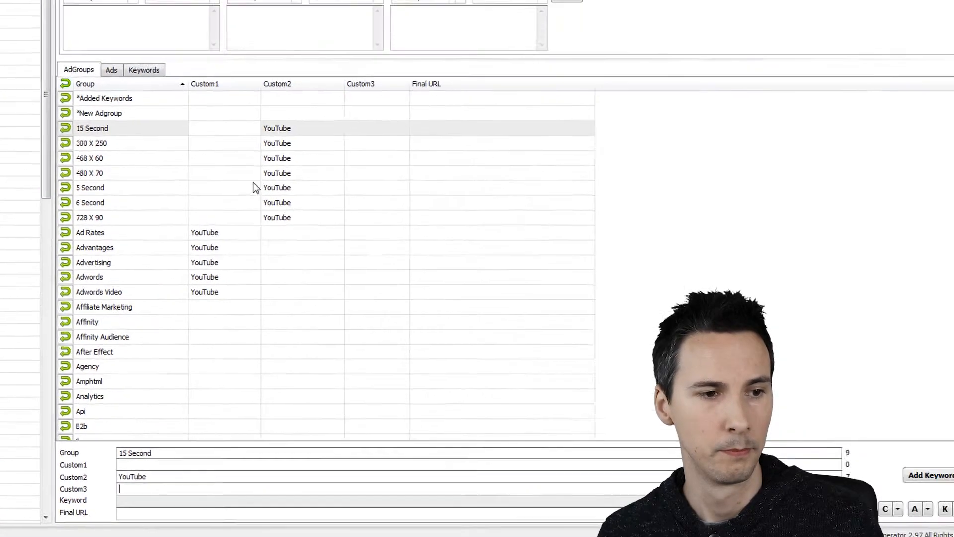
{"action": "left_click", "coordinate": [514, 68]}
{"action": "left_click", "coordinate": [356, 143]}
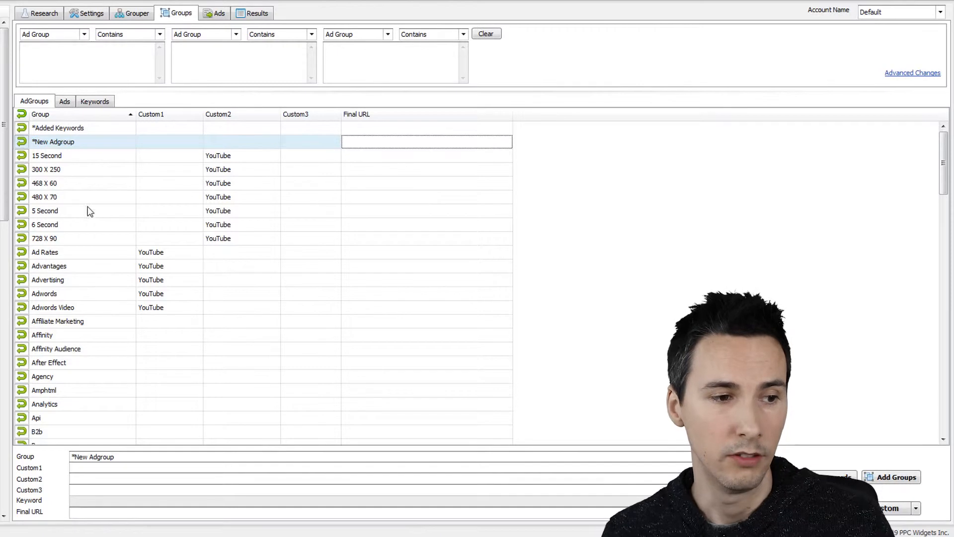
{"action": "left_click", "coordinate": [181, 224]}
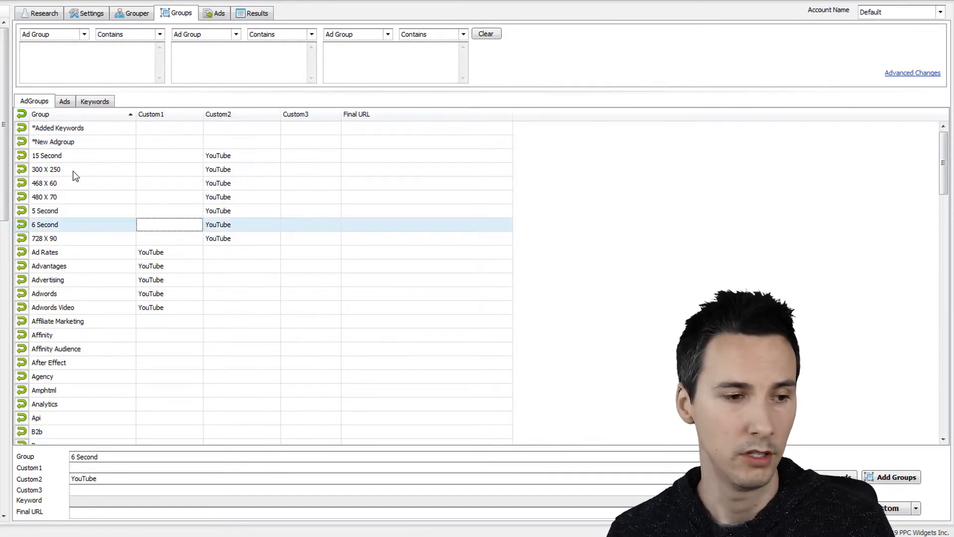
{"action": "left_click", "coordinate": [69, 271]}
Step: Change the entire names of the Api, B2b, Cpa, Cpc, Cpm, Cpv and Ctr ad groups to upper-case with Advanced Changes
{"action": "scroll", "coordinate": [132, 261], "scroll_direction": "down", "scroll_amount": 7}
{"action": "scroll", "coordinate": [132, 262], "scroll_direction": "up", "scroll_amount": 1}
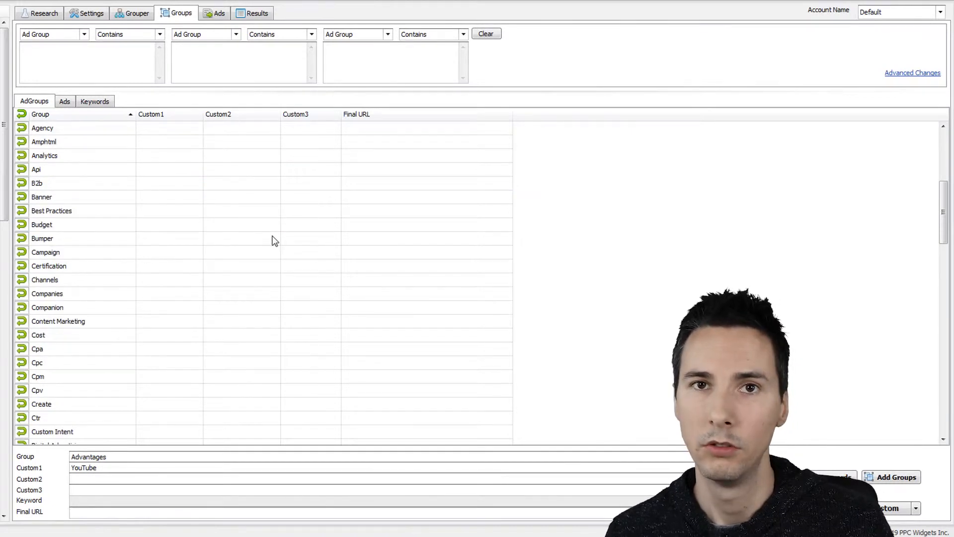
{"action": "left_click", "coordinate": [110, 191]}
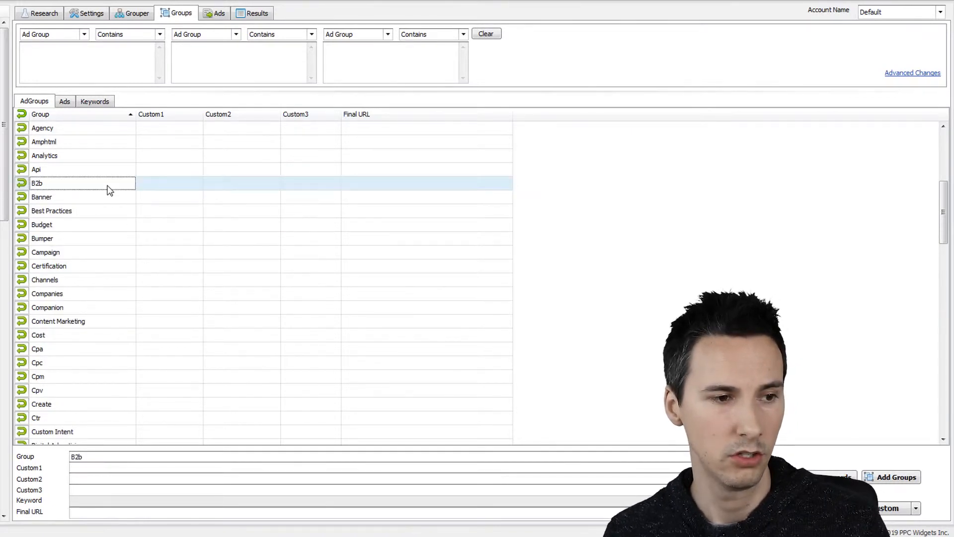
{"action": "left_click", "coordinate": [102, 170], "text": "shift"}
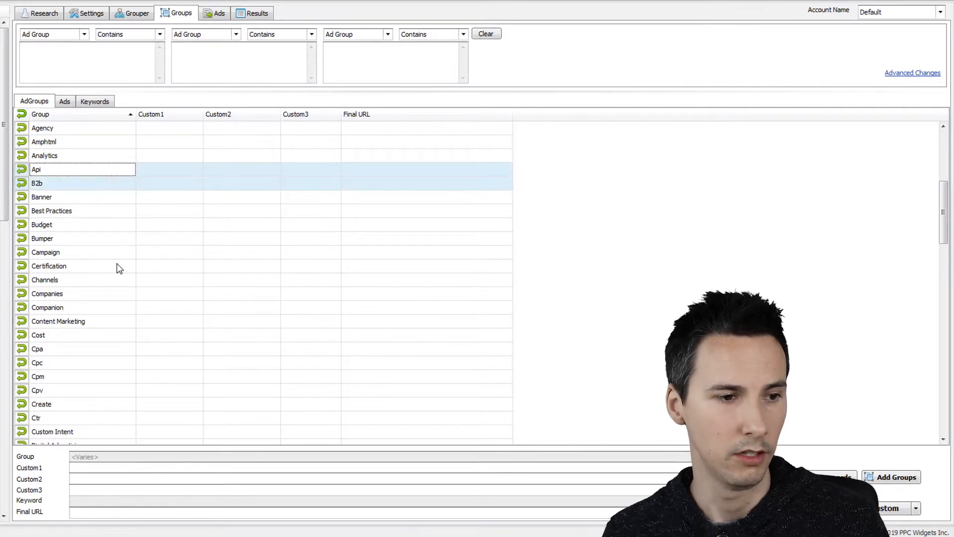
{"action": "left_click", "coordinate": [61, 351], "text": "ctrl"}
{"action": "left_click", "coordinate": [62, 363], "text": "ctrl"}
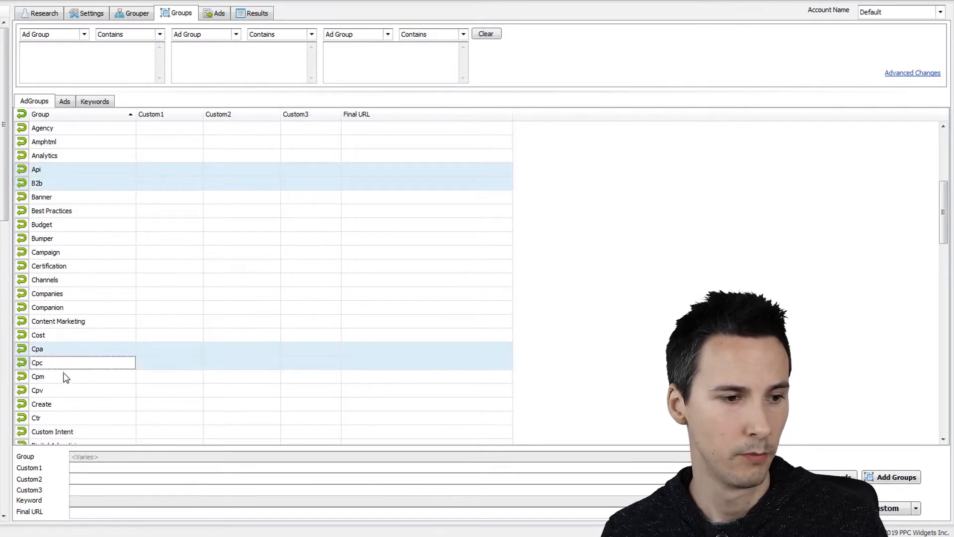
{"action": "left_click", "coordinate": [66, 381], "text": "ctrl"}
{"action": "left_click", "coordinate": [65, 400], "text": "ctrl"}
{"action": "left_click", "coordinate": [63, 419], "text": "ctrl"}
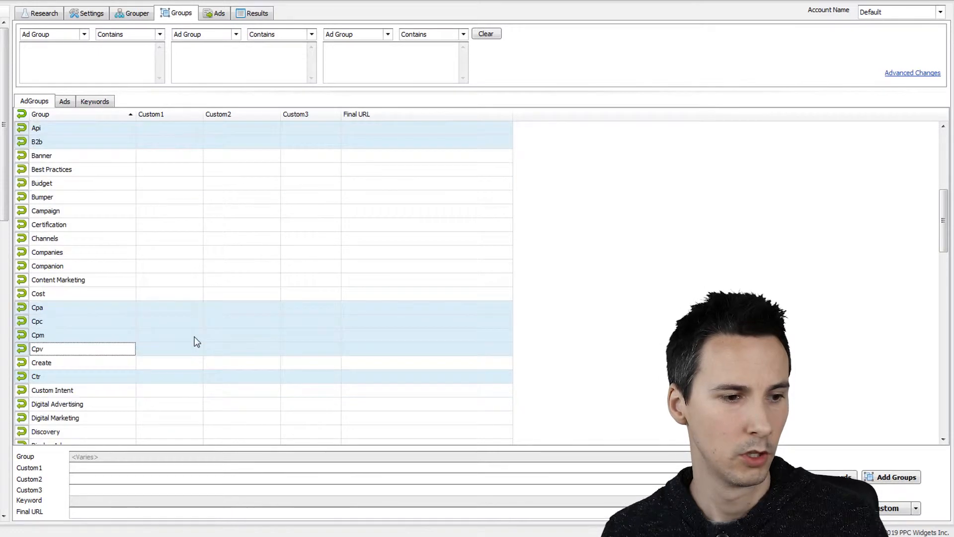
{"action": "scroll", "coordinate": [197, 341], "scroll_direction": "down", "scroll_amount": 18}
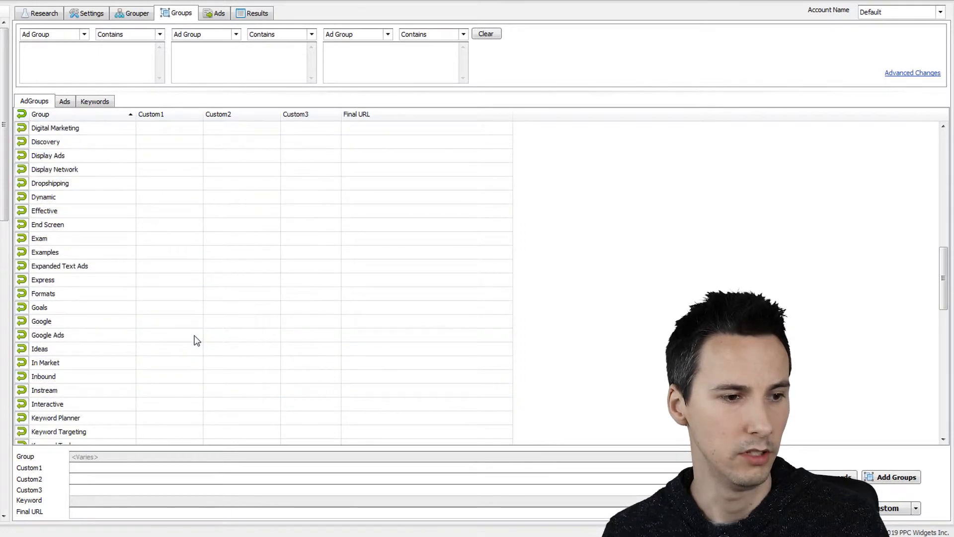
{"action": "scroll", "coordinate": [213, 329], "scroll_direction": "down", "scroll_amount": 5}
{"action": "scroll", "coordinate": [213, 329], "scroll_direction": "up", "scroll_amount": 20}
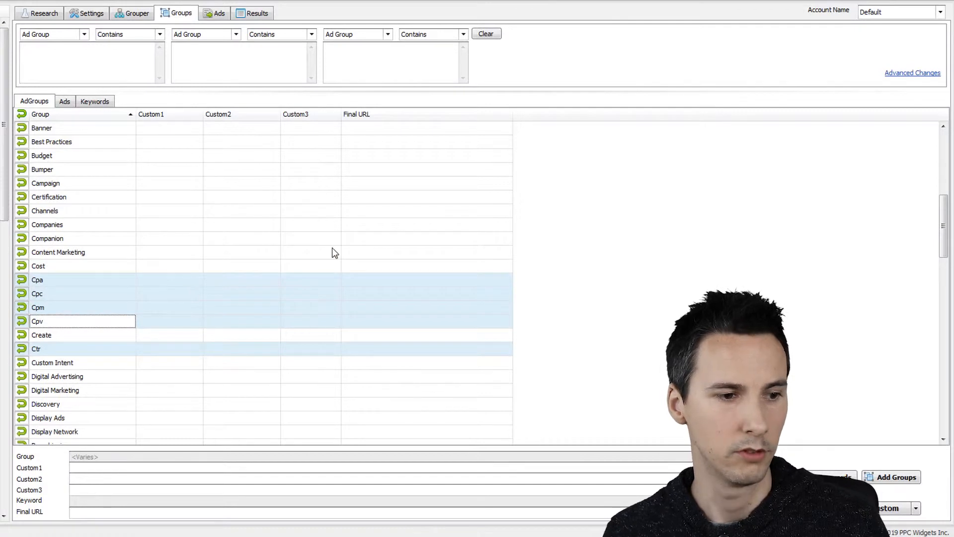
{"action": "scroll", "coordinate": [333, 253], "scroll_direction": "up", "scroll_amount": 3}
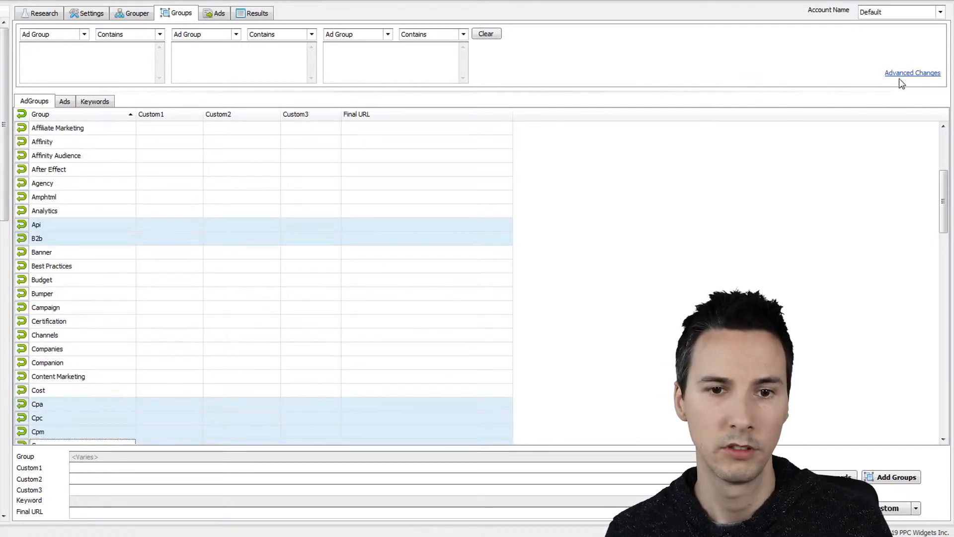
{"action": "left_click", "coordinate": [903, 74]}
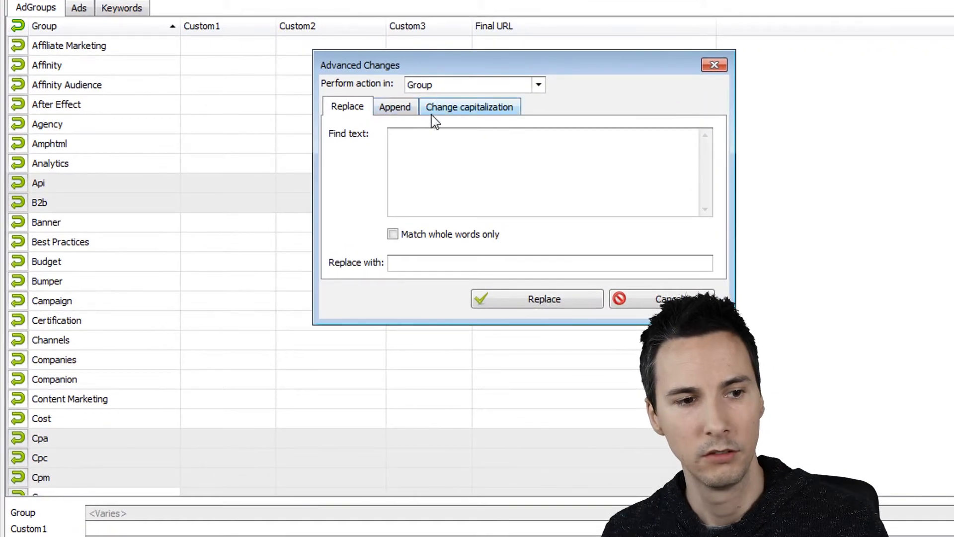
{"action": "left_click", "coordinate": [433, 114]}
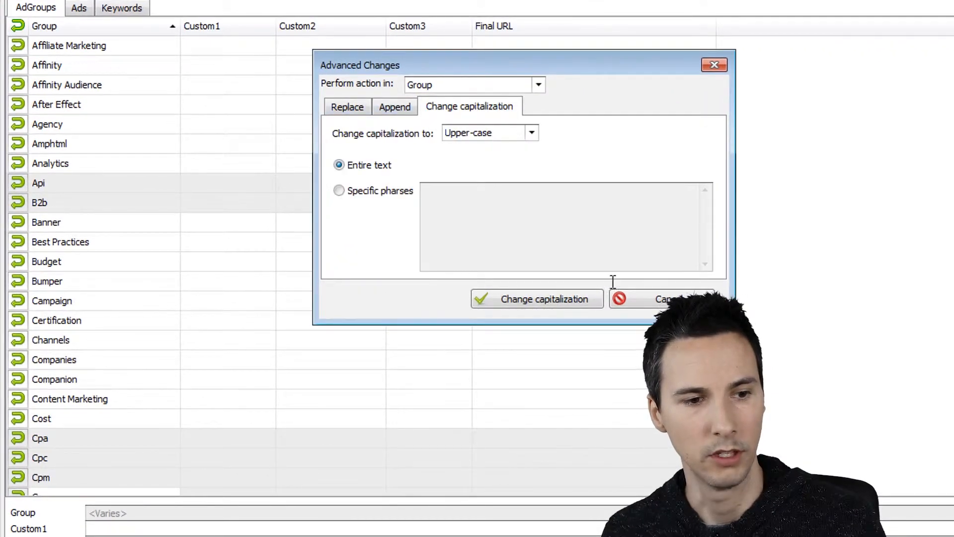
{"action": "left_click", "coordinate": [581, 301]}
Step: Check the capitalization of the acronym ad group names from API and B2B through CPV
{"action": "left_click", "coordinate": [64, 187]}
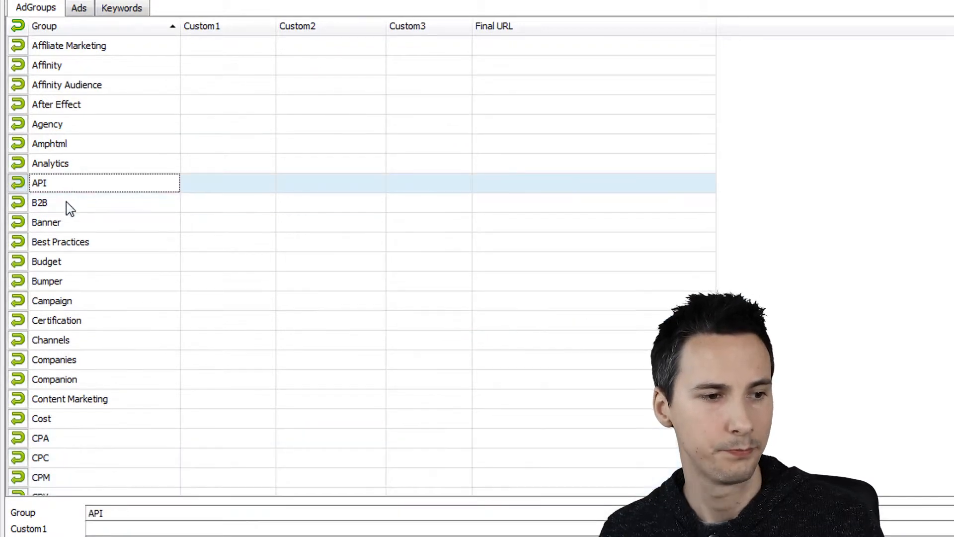
{"action": "left_click", "coordinate": [70, 208]}
{"action": "scroll", "coordinate": [119, 333], "scroll_direction": "down", "scroll_amount": 1}
{"action": "left_click", "coordinate": [98, 359]}
{"action": "left_click", "coordinate": [91, 403]}
{"action": "left_click", "coordinate": [88, 437]}
{"action": "scroll", "coordinate": [164, 321], "scroll_direction": "down", "scroll_amount": 2}
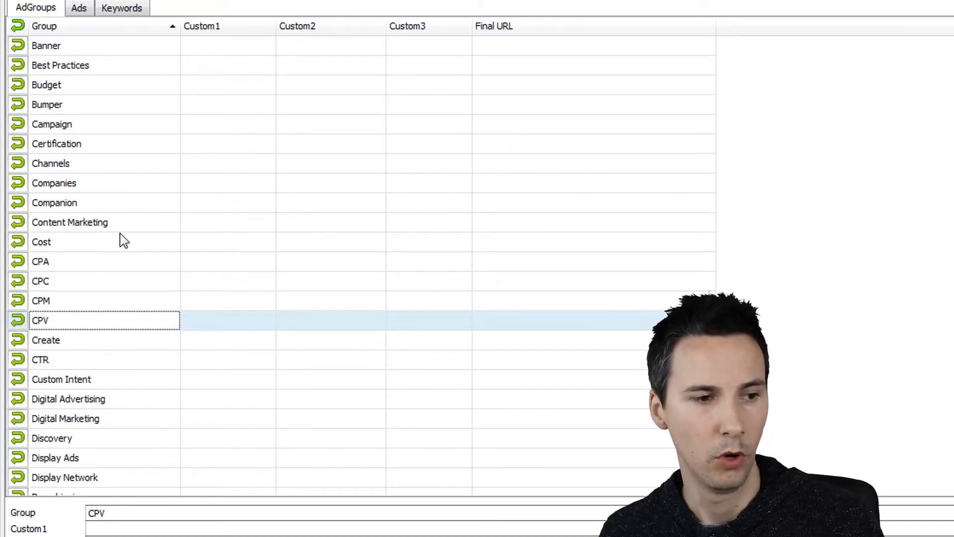
{"action": "left_click", "coordinate": [97, 282]}
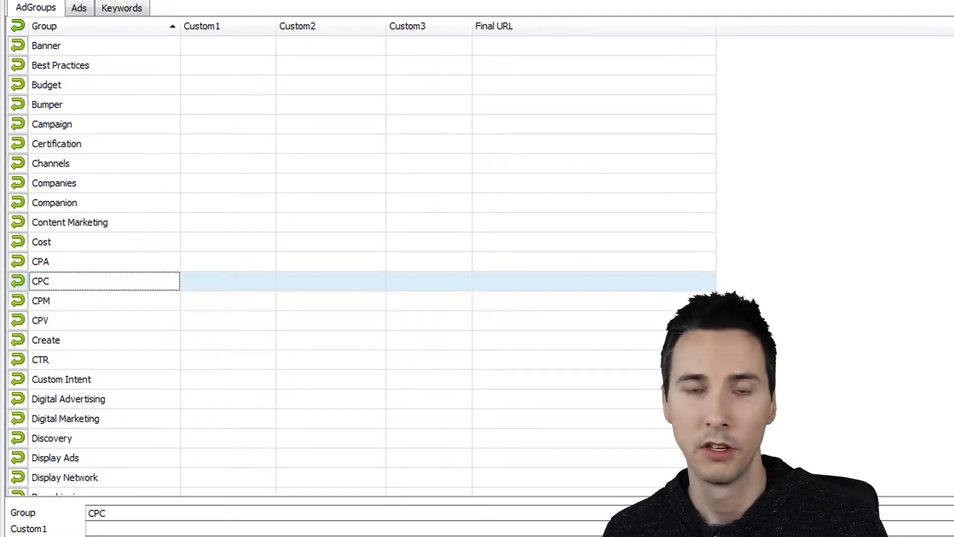
{"action": "key", "text": "ctrl+h"}
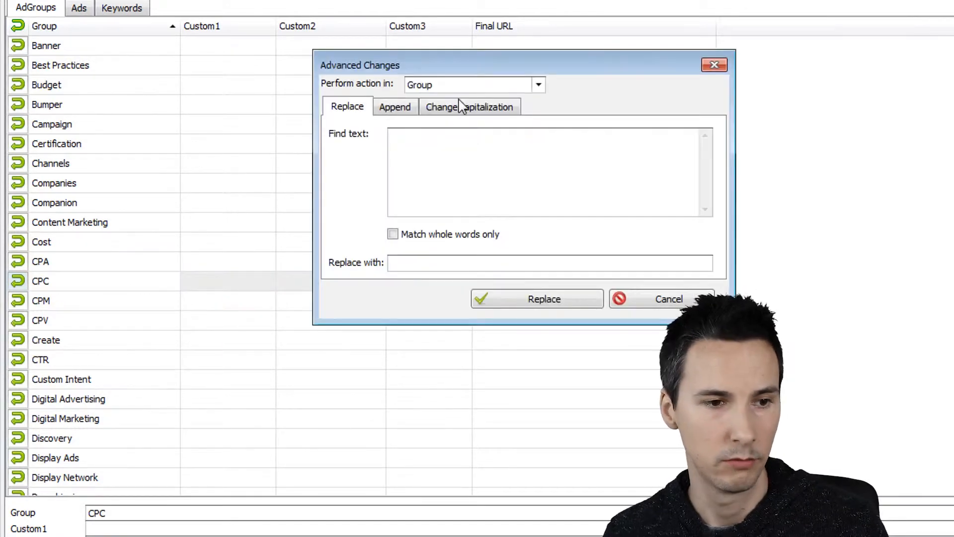
{"action": "left_click", "coordinate": [475, 111]}
{"action": "left_click", "coordinate": [383, 190]}
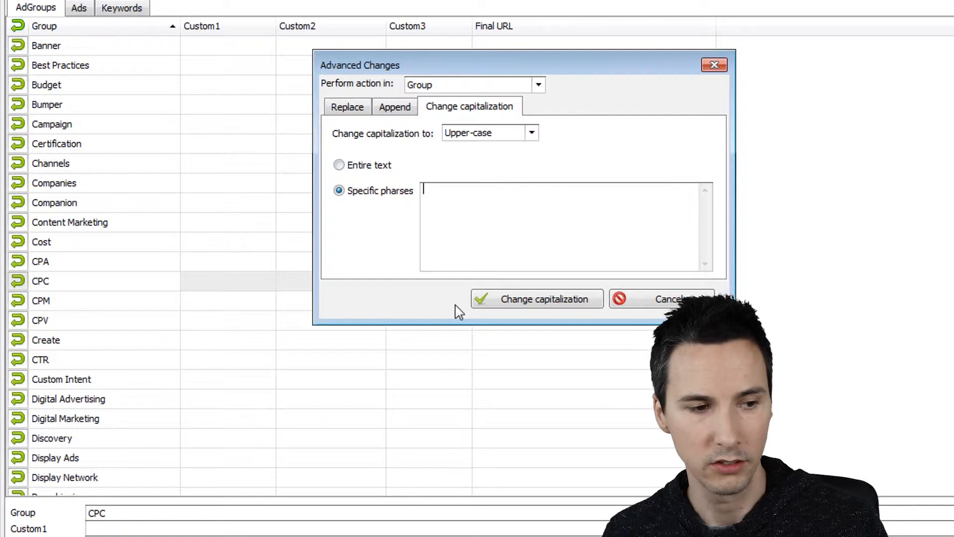
{"action": "left_click", "coordinate": [659, 300]}
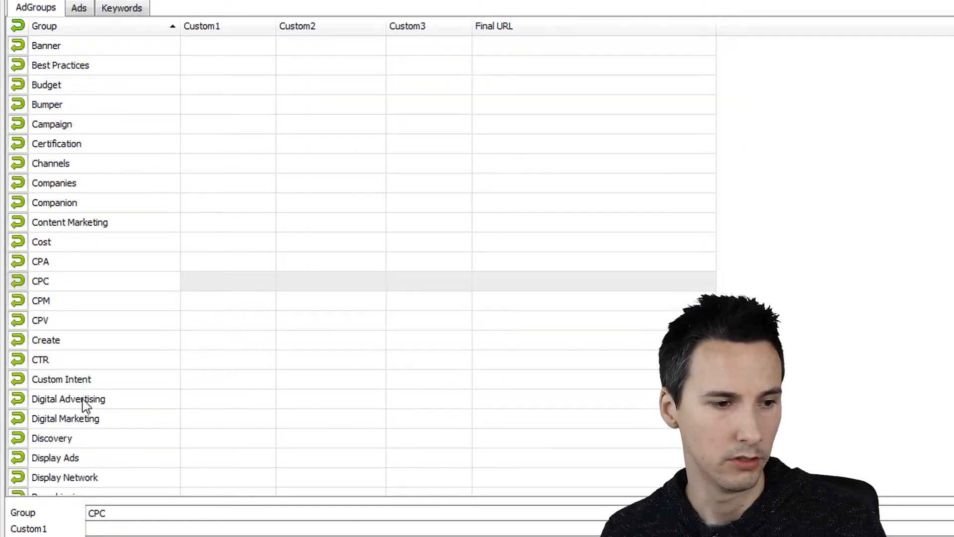
Step: Change only the phrases intent and marketing to upper-case in the group names from Custom Intent through Discovery
{"action": "left_click", "coordinate": [86, 401]}
{"action": "scroll", "coordinate": [130, 383], "scroll_direction": "down", "scroll_amount": 2}
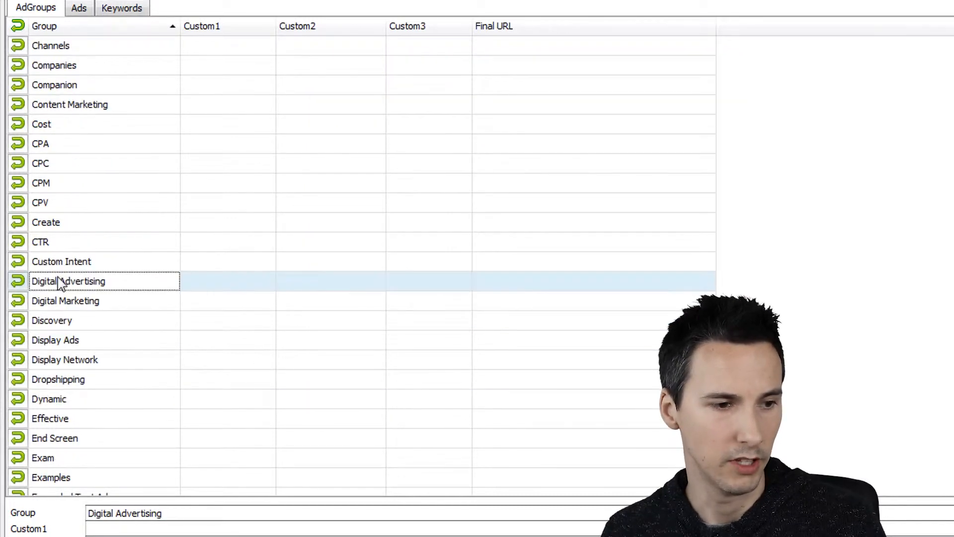
{"action": "left_click", "coordinate": [93, 270]}
{"action": "left_click", "coordinate": [106, 328], "text": "shift"}
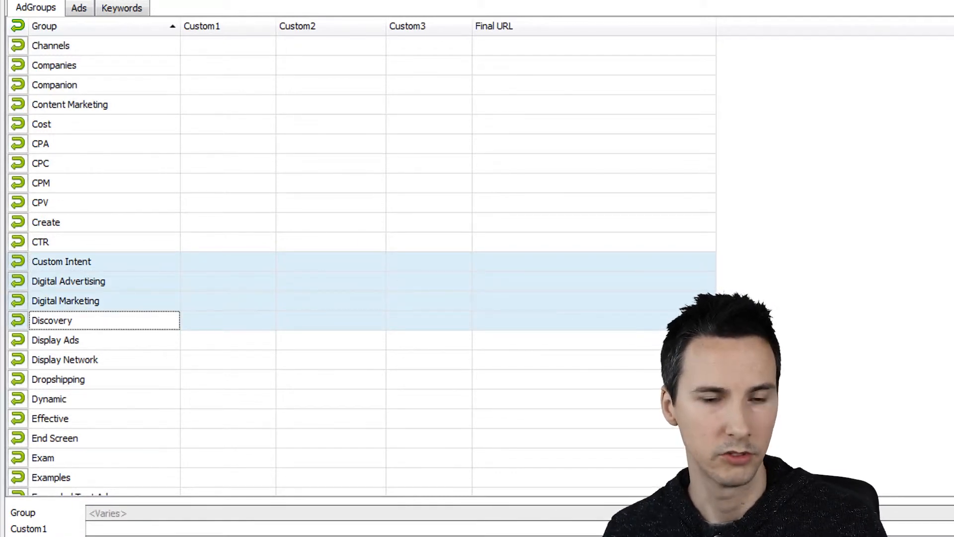
{"action": "key", "text": "ctrl+h"}
{"action": "left_click", "coordinate": [475, 107]}
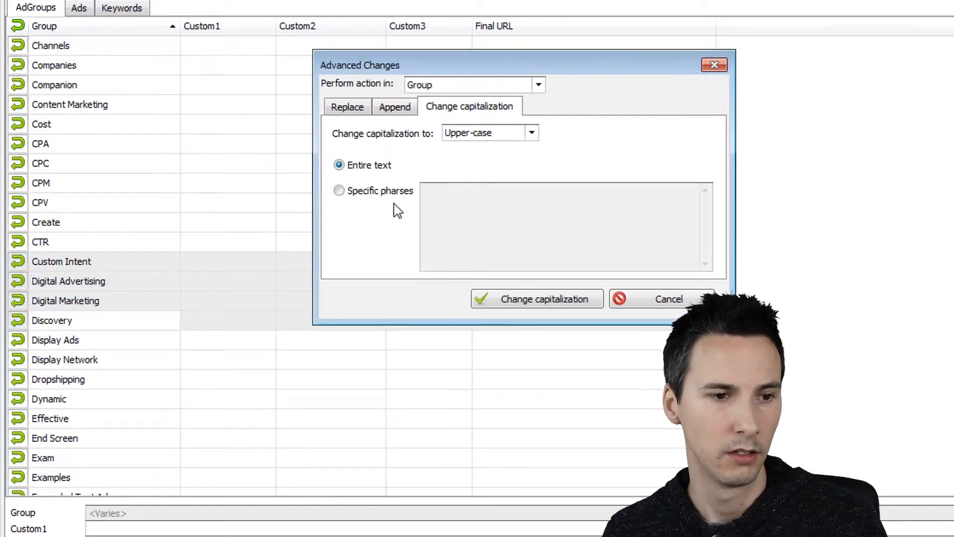
{"action": "left_click", "coordinate": [377, 192]}
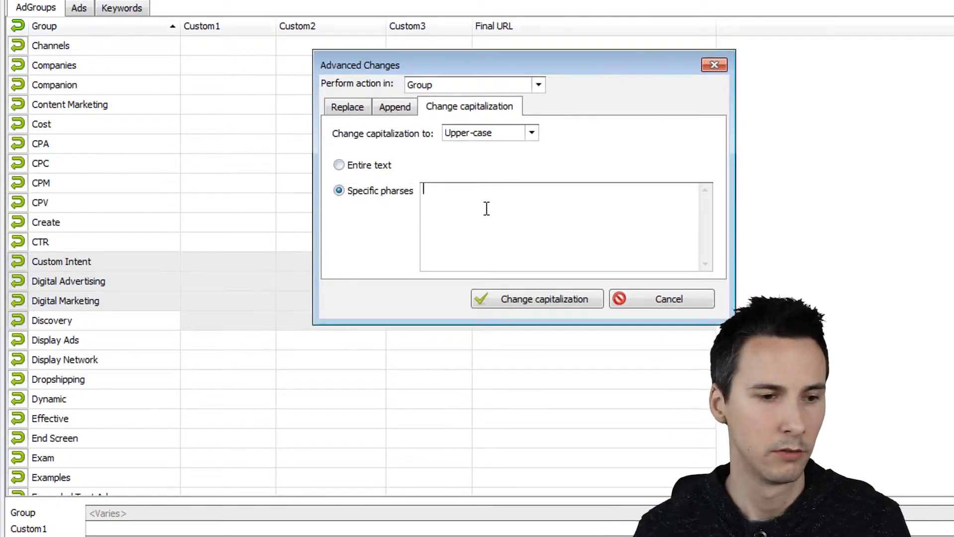
{"action": "type", "text": "intent "}
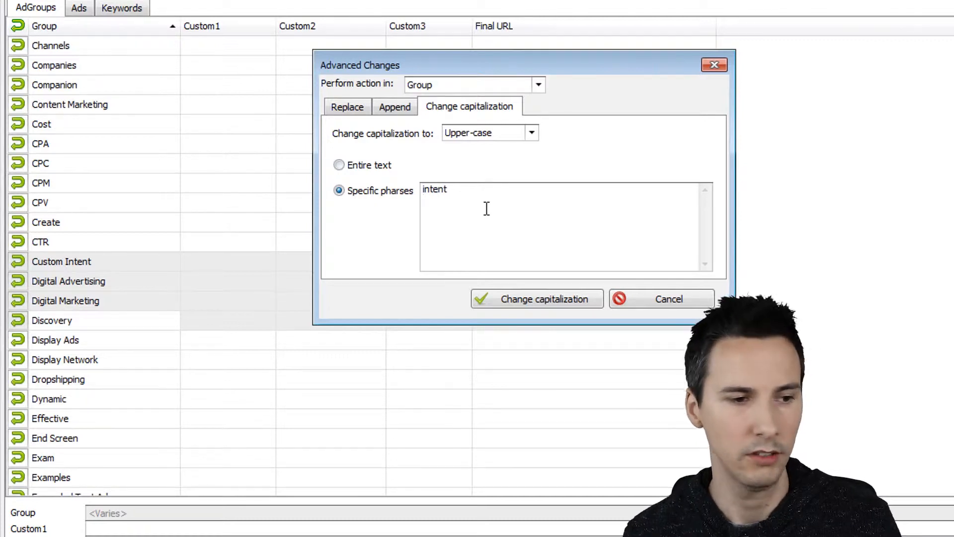
{"action": "type", "text": "marketing"}
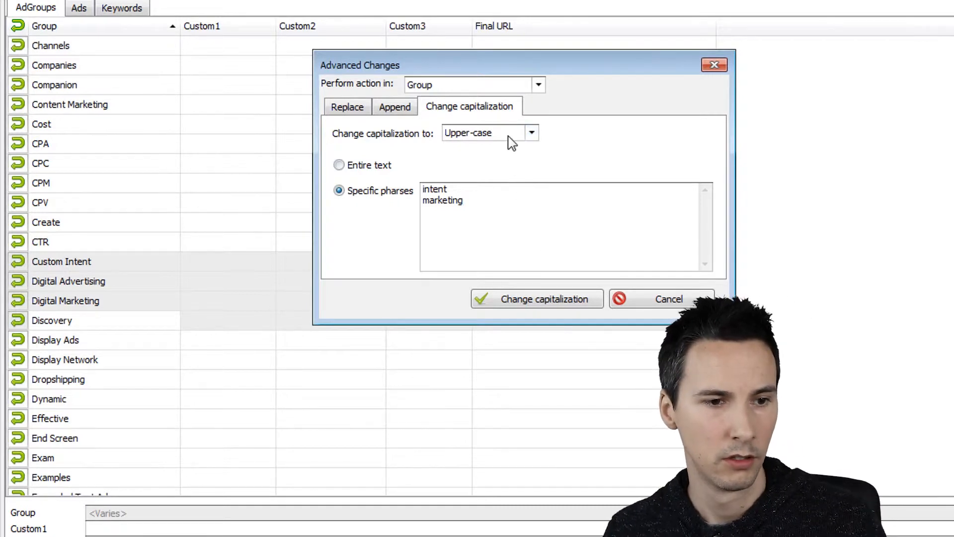
{"action": "left_click", "coordinate": [522, 133]}
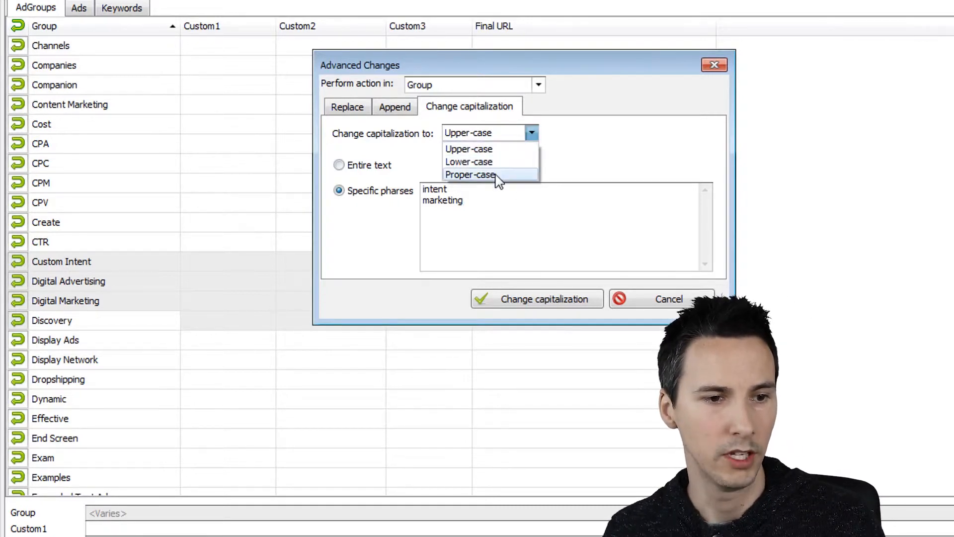
{"action": "left_click", "coordinate": [561, 222]}
{"action": "left_click", "coordinate": [542, 300]}
{"action": "left_click", "coordinate": [164, 301]}
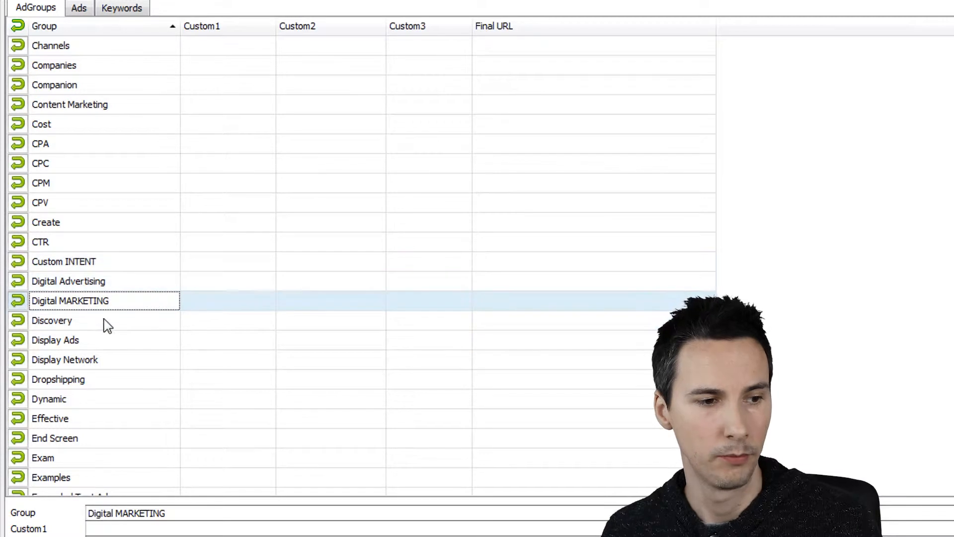
Step: Restore the two altered ad group names to Digital Marketing and Custom Intent
{"action": "left_click", "coordinate": [164, 512]}
{"action": "double_click", "coordinate": [149, 512]}
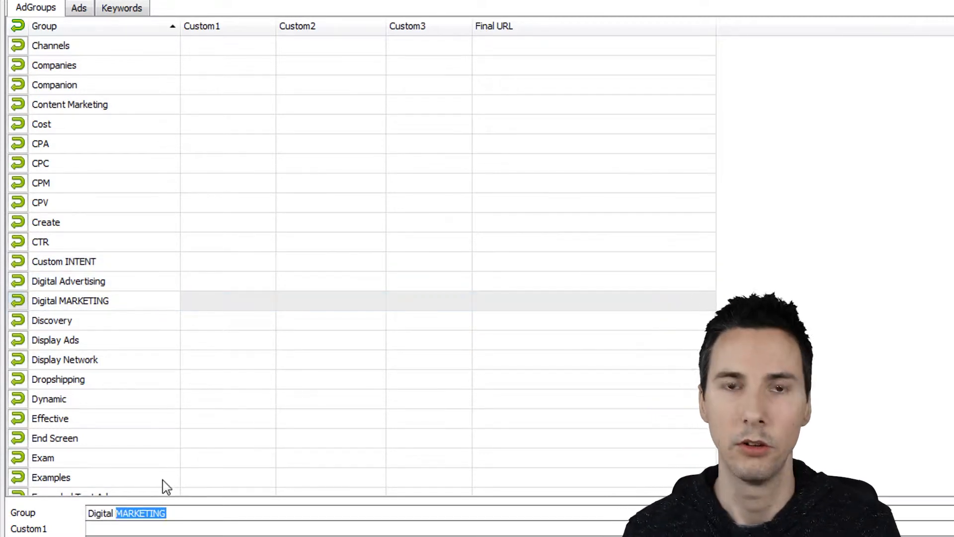
{"action": "type", "text": "Marketing"}
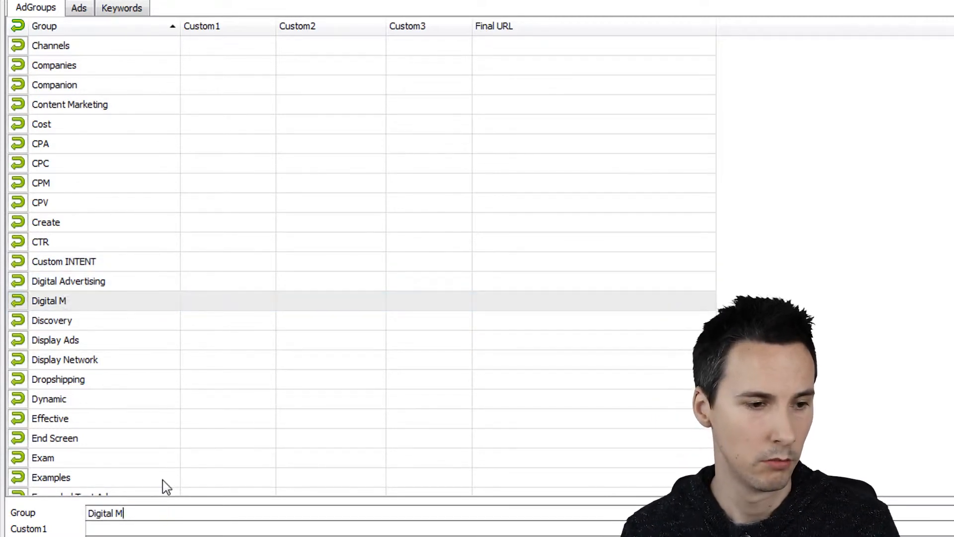
{"action": "left_click", "coordinate": [70, 262]}
{"action": "double_click", "coordinate": [155, 512]}
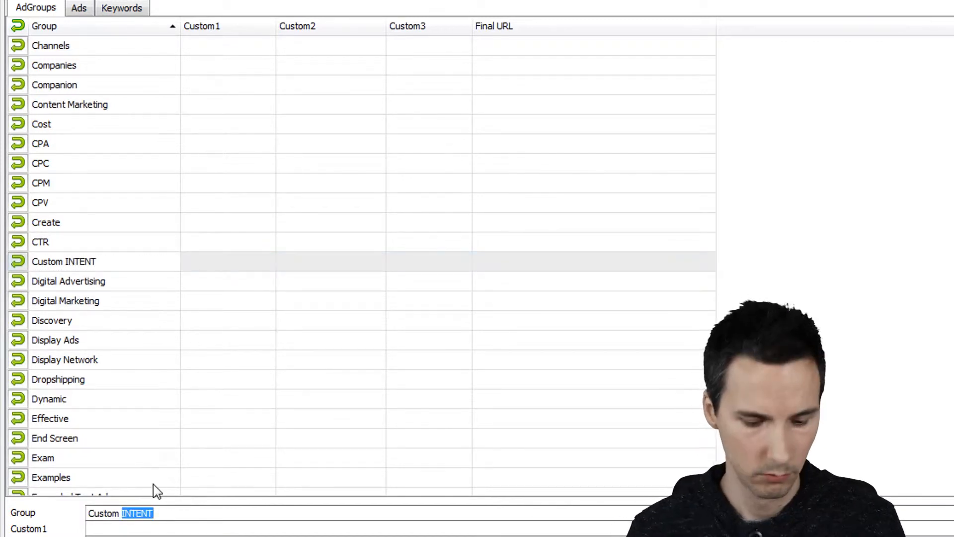
{"action": "type", "text": "Intent"}
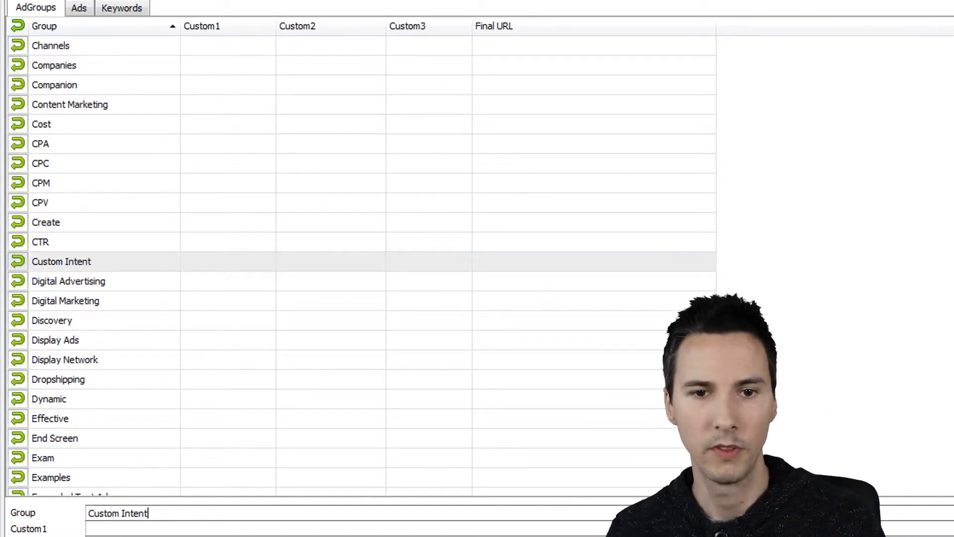
{"action": "key", "text": "ctrl+h"}
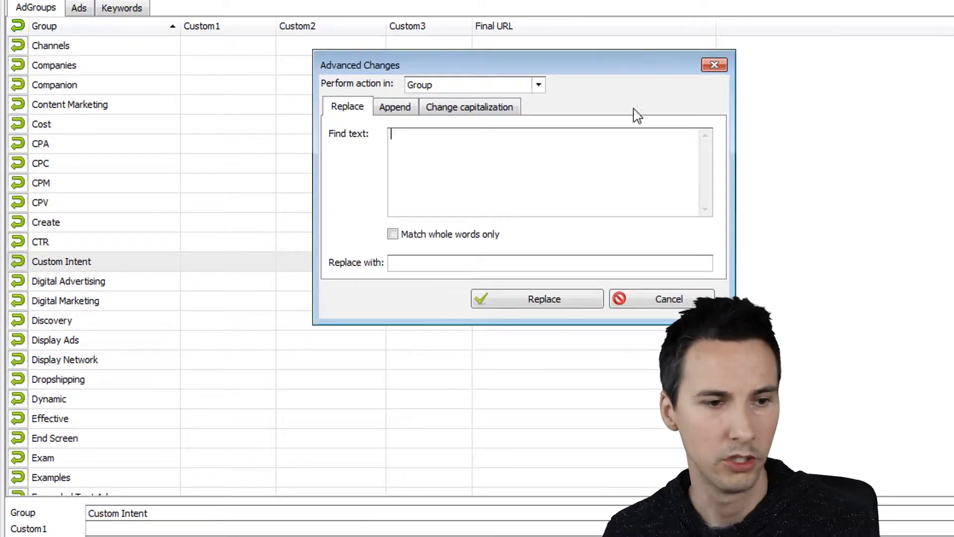
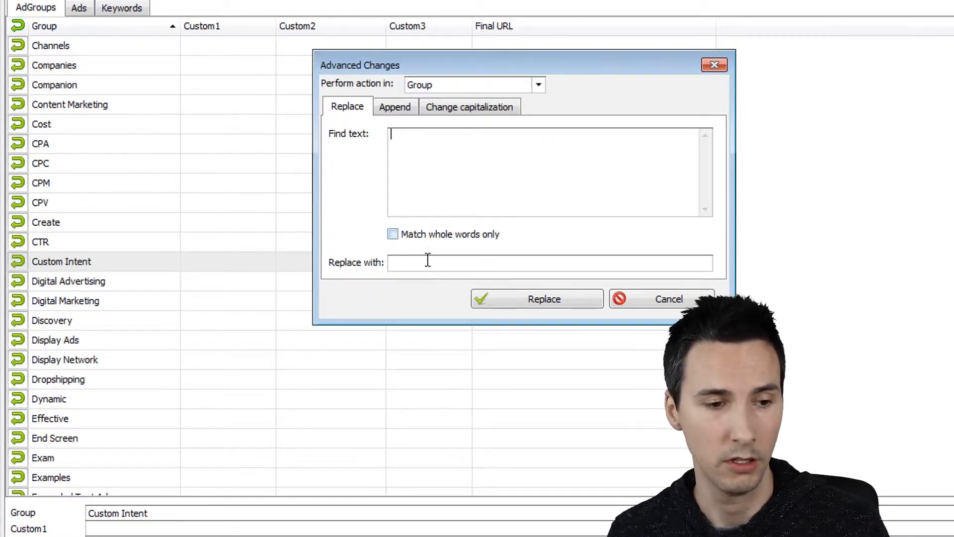
{"action": "left_click", "coordinate": [449, 178]}
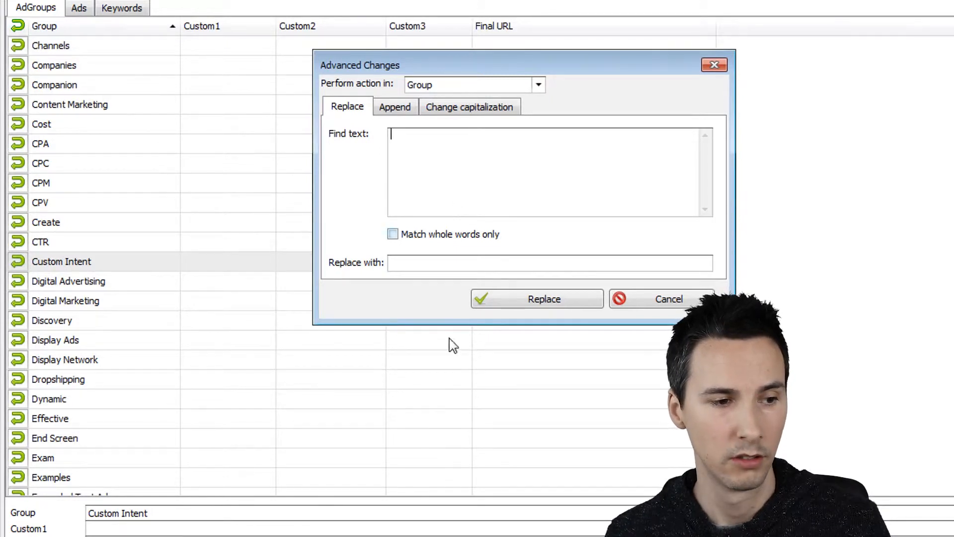
{"action": "left_click", "coordinate": [664, 301]}
Step: Replace the whole word "ad" with "ads" in the names of all ad groups using Advanced Changes
{"action": "left_click", "coordinate": [171, 191]}
{"action": "scroll", "coordinate": [209, 213], "scroll_direction": "down", "scroll_amount": 15}
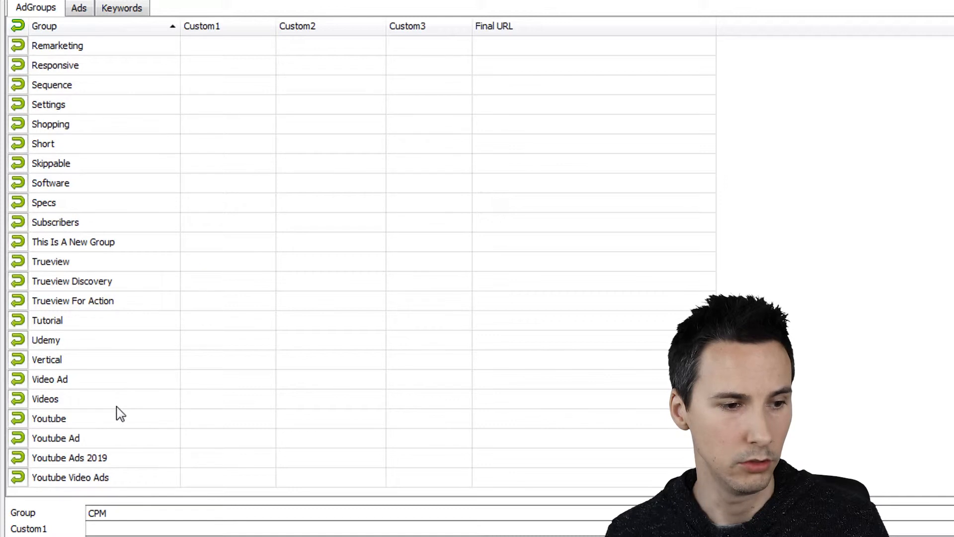
{"action": "left_click", "coordinate": [85, 439]}
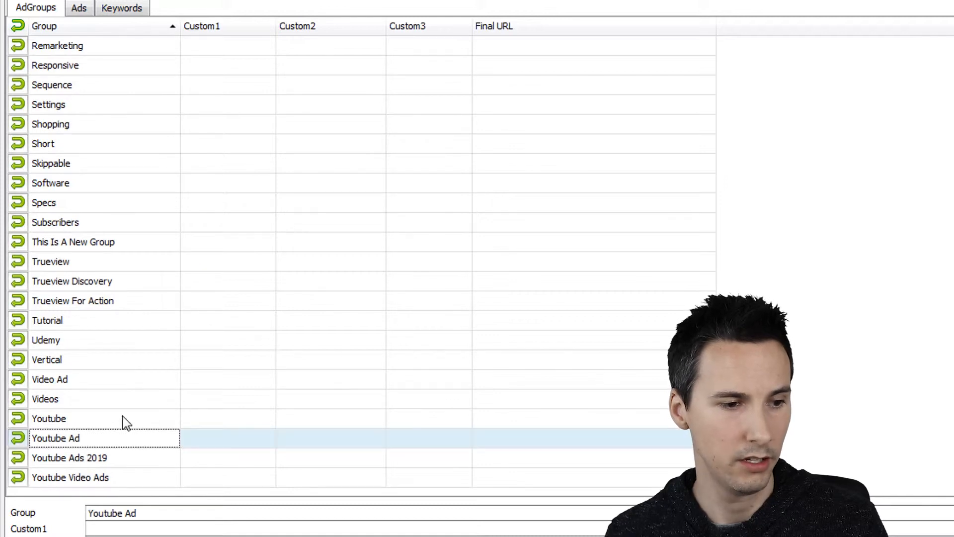
{"action": "left_click", "coordinate": [91, 383], "text": "ctrl"}
{"action": "left_click", "coordinate": [111, 338]}
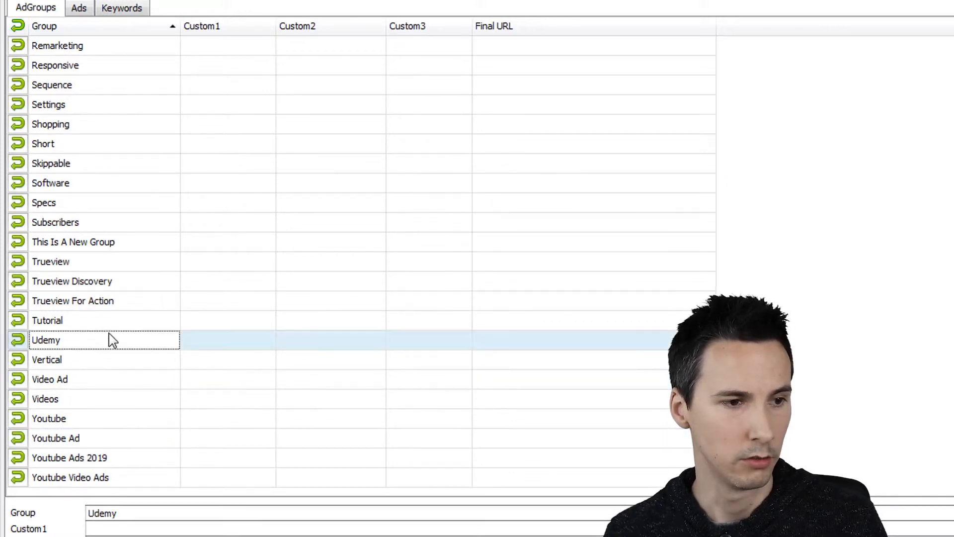
{"action": "key", "text": "ctrl+a"}
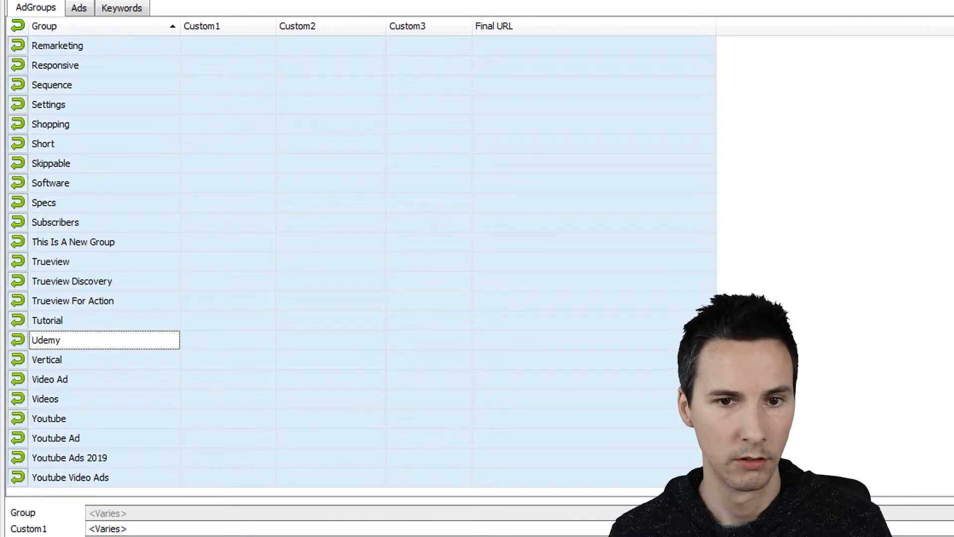
{"action": "key", "text": "ctrl+h"}
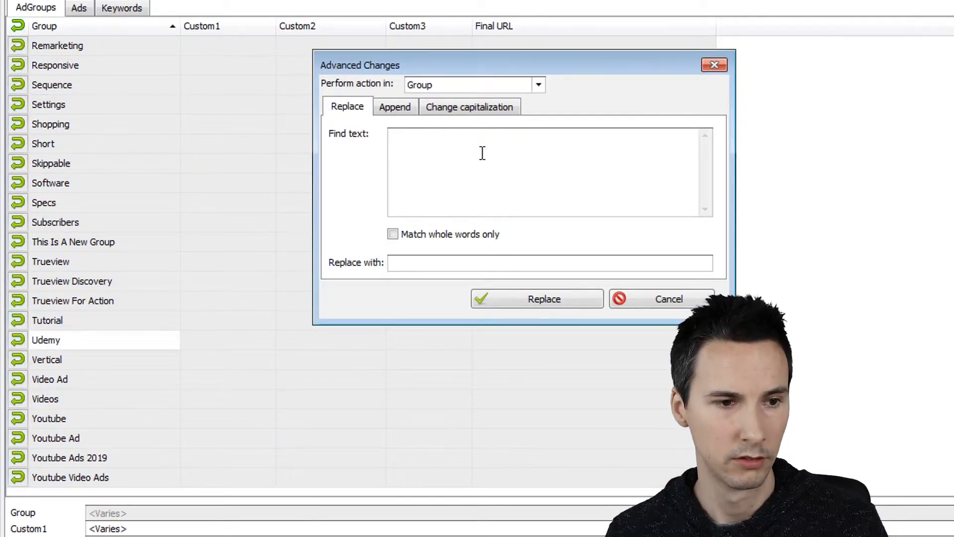
{"action": "left_click", "coordinate": [455, 234]}
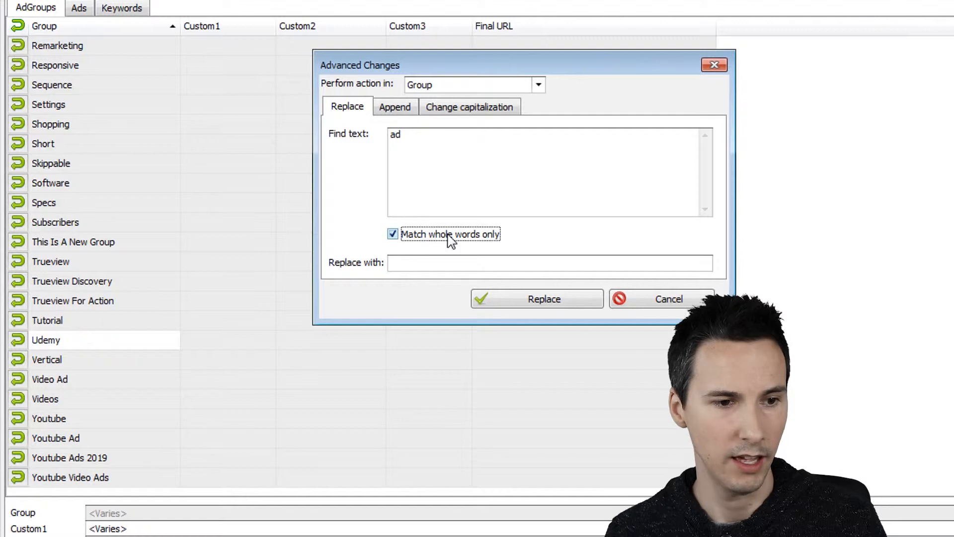
{"action": "left_click", "coordinate": [457, 264]}
{"action": "type", "text": "ads"}
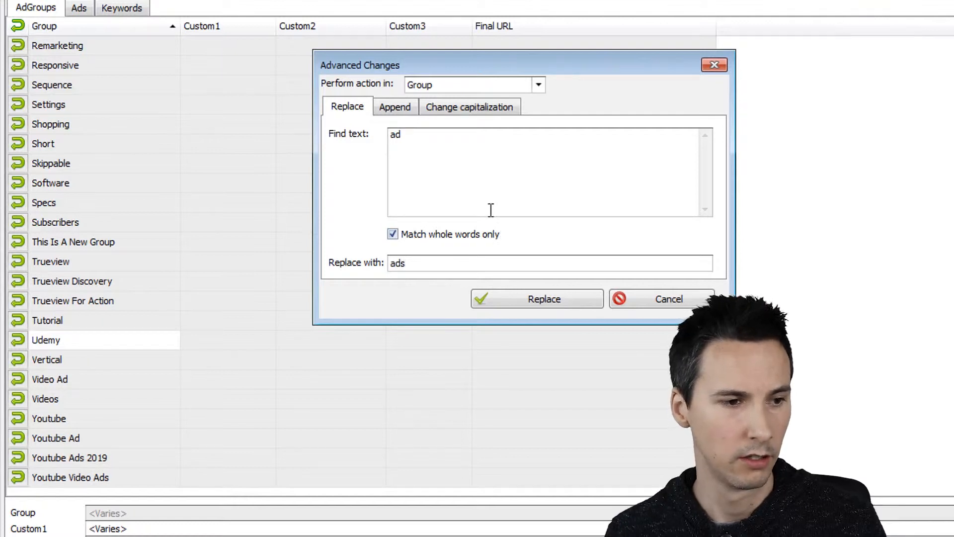
{"action": "left_click", "coordinate": [545, 305]}
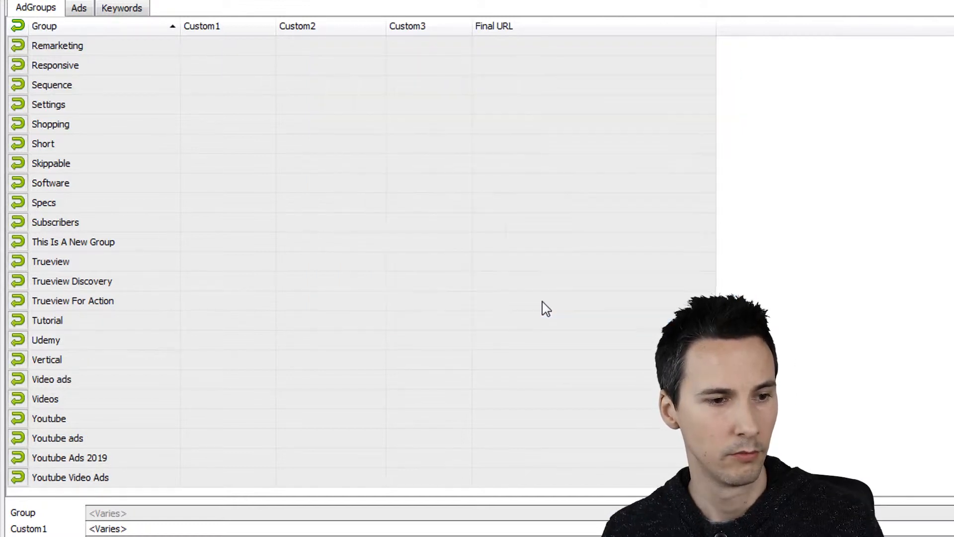
Step: Check the replaced wording in the Video and Youtube ad group names near the end of the list
{"action": "left_click", "coordinate": [91, 381]}
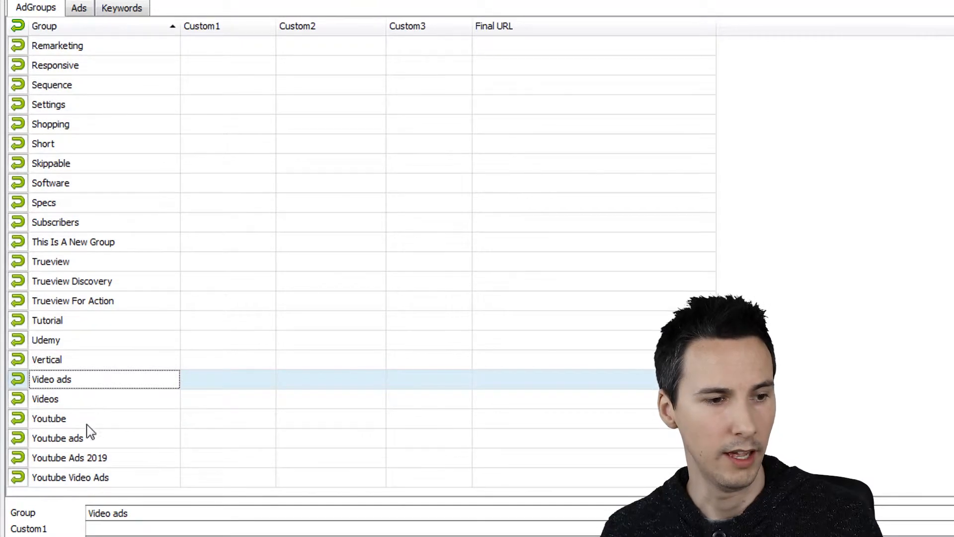
{"action": "left_click", "coordinate": [88, 423]}
{"action": "left_click", "coordinate": [94, 440]}
{"action": "left_click", "coordinate": [82, 381]}
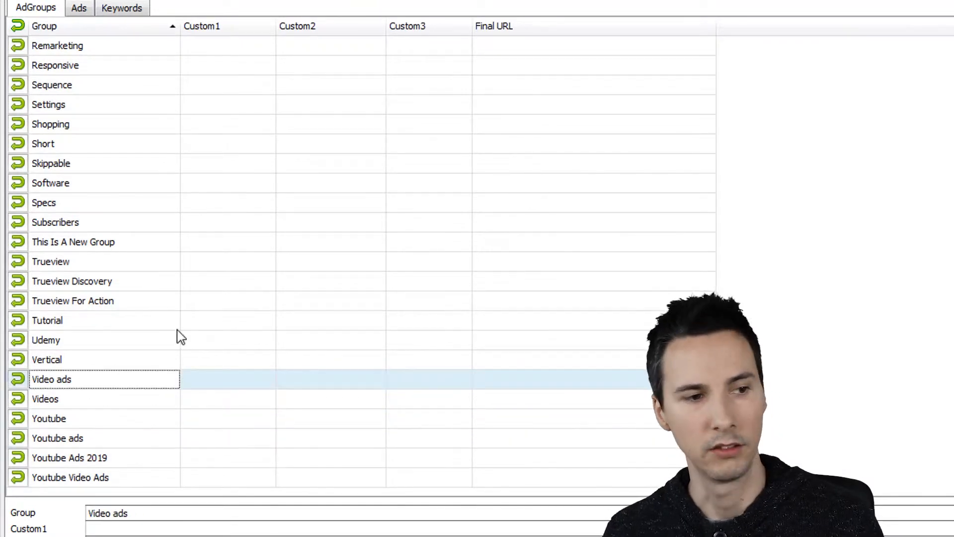
Step: Examine the Append options in Advanced Changes, including the available target fields and placement before or after existing text
{"action": "key", "text": "ctrl+h"}
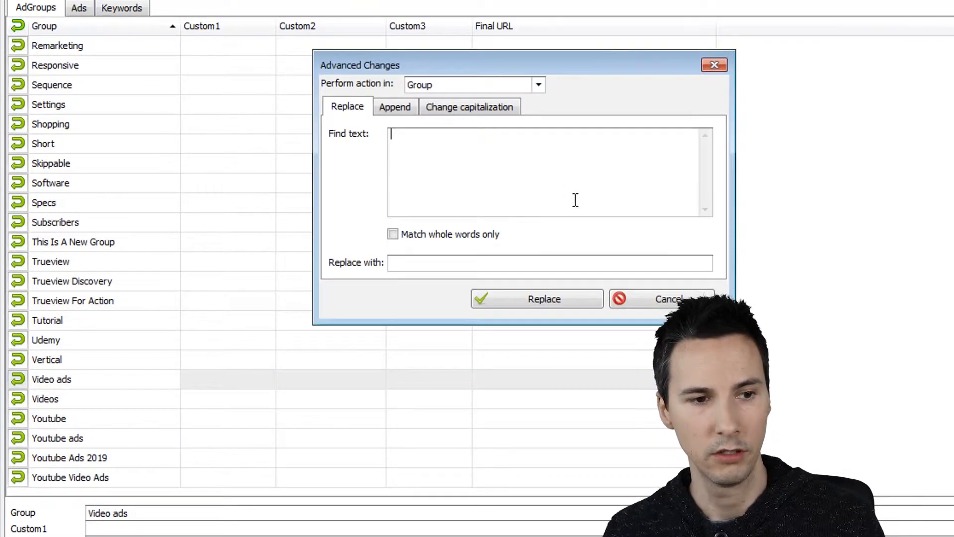
{"action": "left_click", "coordinate": [400, 109]}
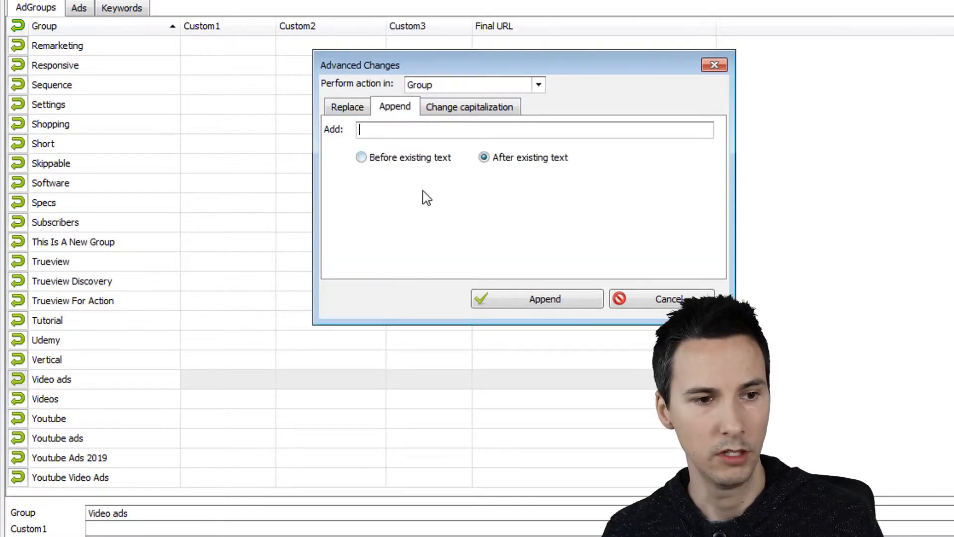
{"action": "left_click", "coordinate": [405, 131]}
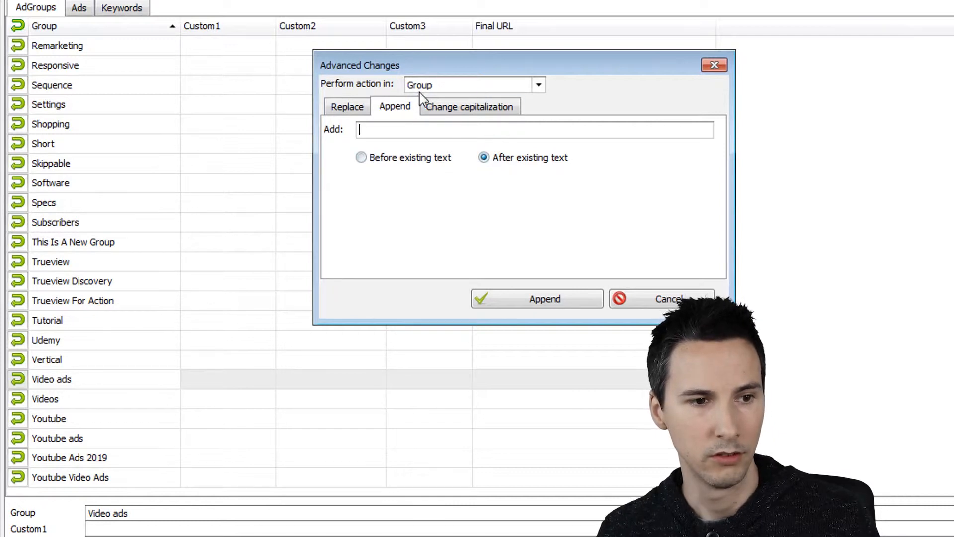
{"action": "left_click", "coordinate": [468, 86]}
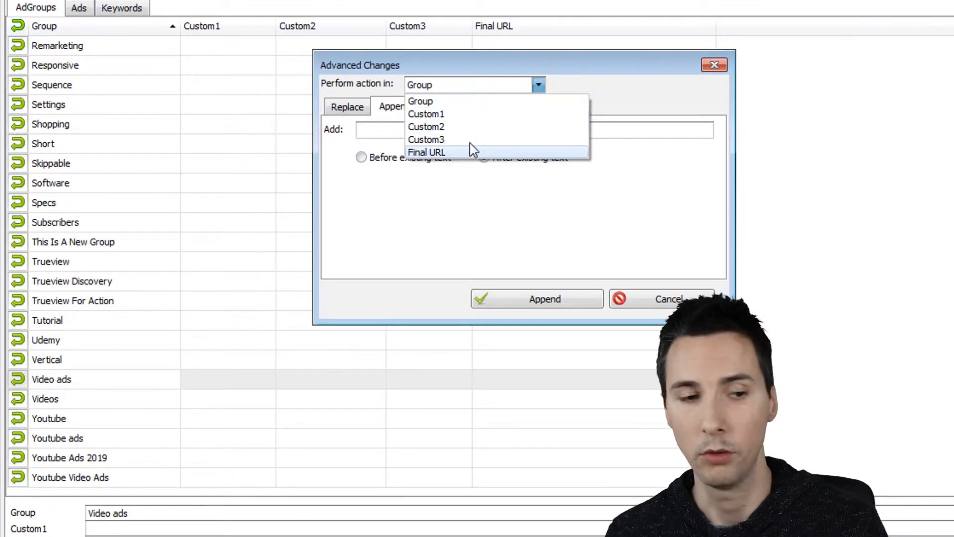
{"action": "left_click", "coordinate": [496, 87]}
{"action": "left_click", "coordinate": [454, 130]}
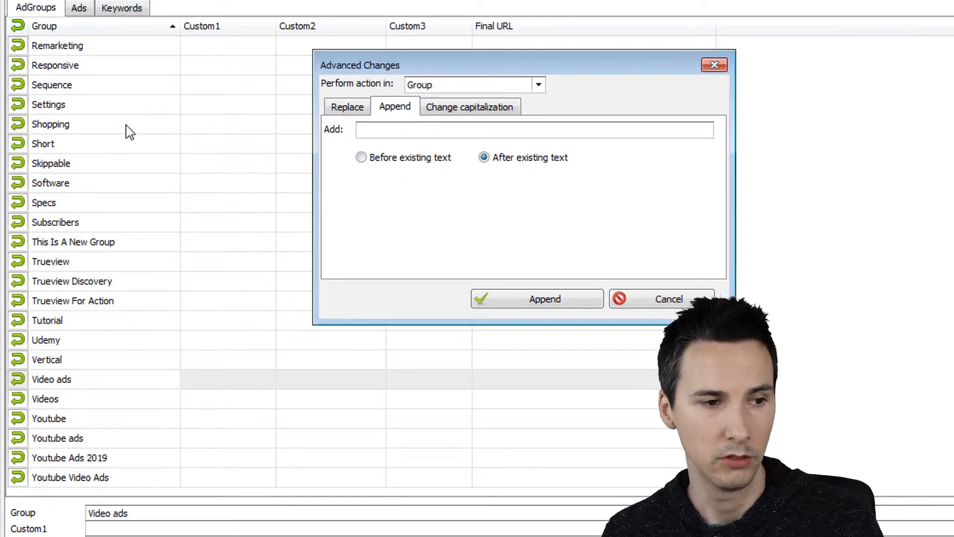
{"action": "left_click", "coordinate": [412, 158]}
{"action": "left_click", "coordinate": [547, 159]}
{"action": "left_click", "coordinate": [440, 159]}
{"action": "left_click", "coordinate": [513, 166]}
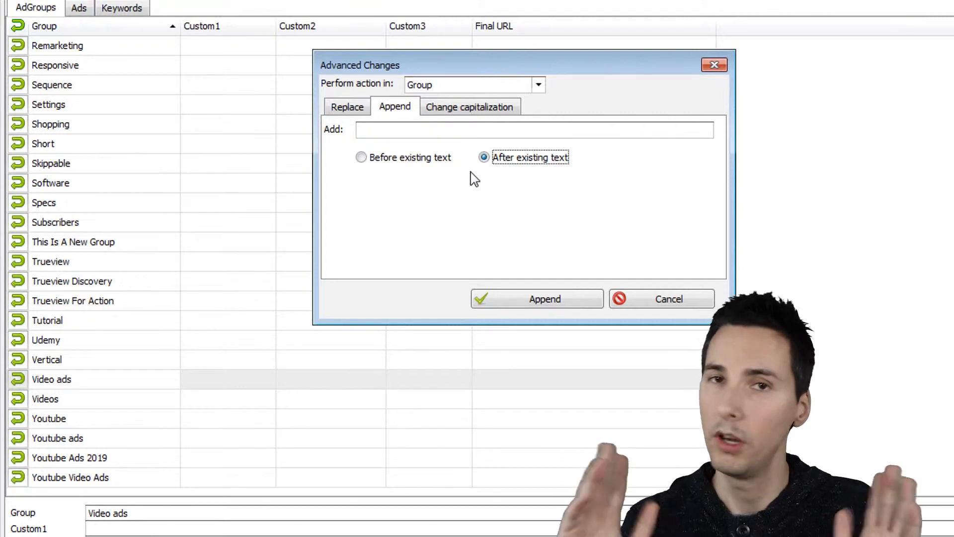
{"action": "left_click", "coordinate": [669, 299]}
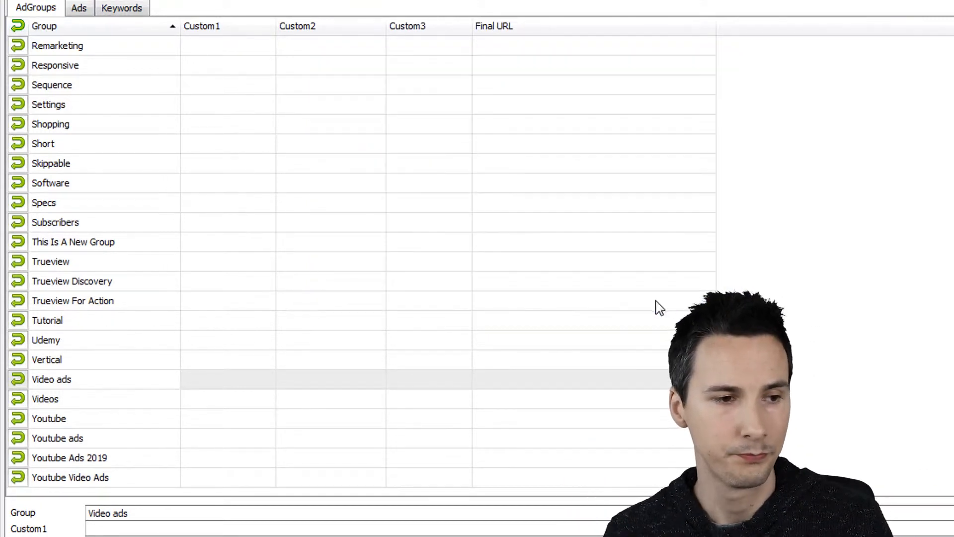
{"action": "left_click", "coordinate": [280, 210]}
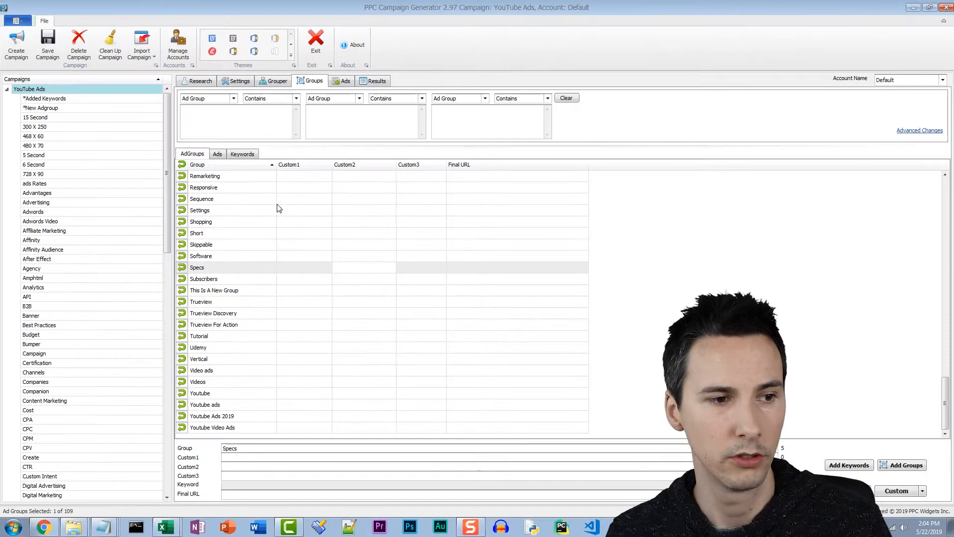
{"action": "left_click", "coordinate": [171, 85]}
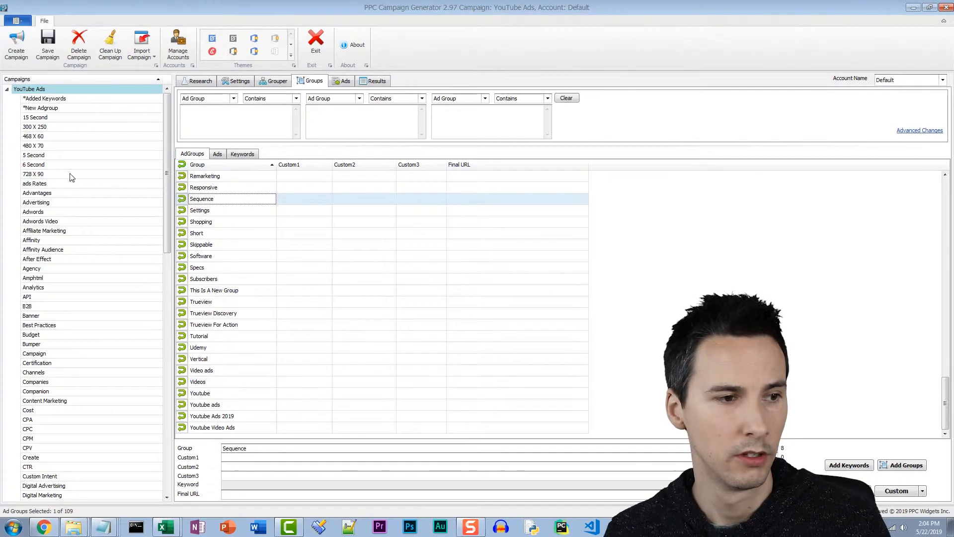
{"action": "left_click", "coordinate": [234, 233]}
{"action": "left_click", "coordinate": [280, 326]}
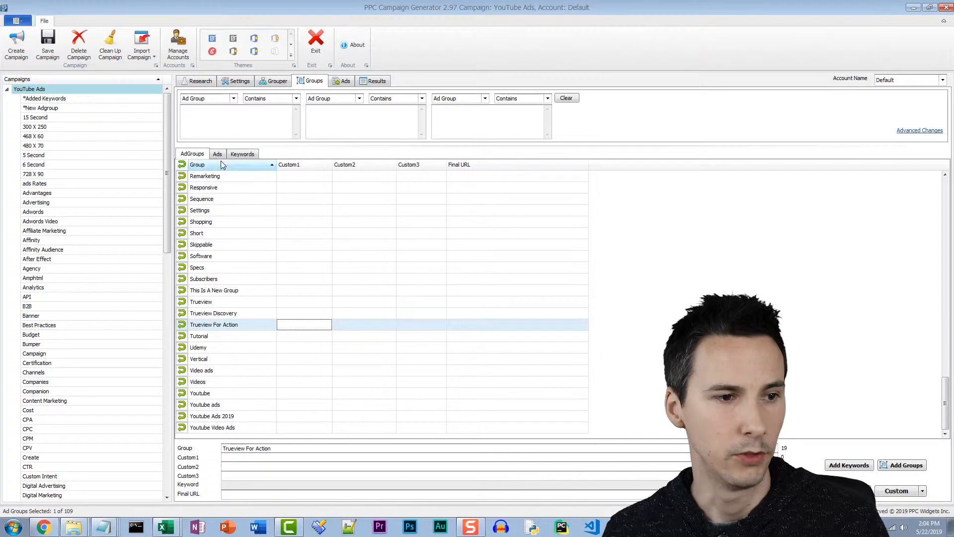
{"action": "left_click", "coordinate": [300, 298]}
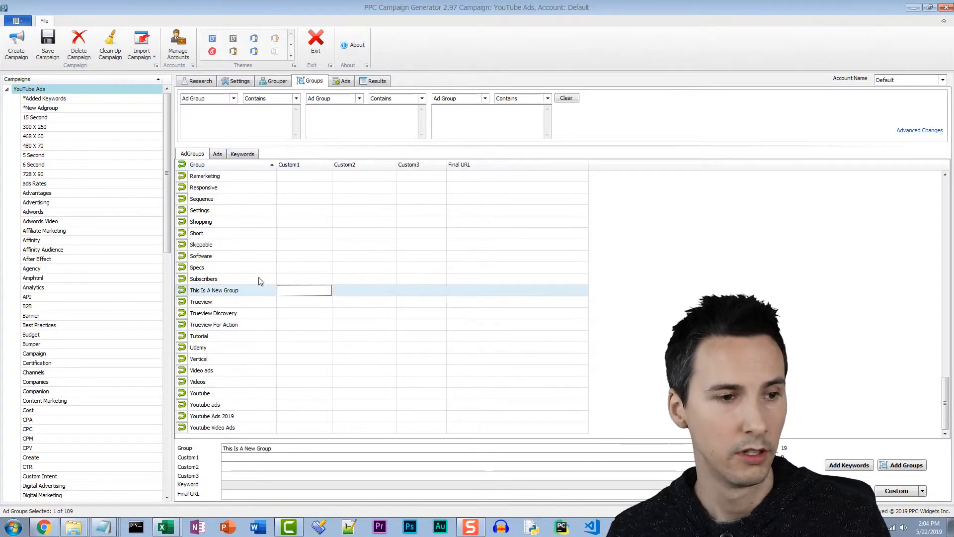
Step: Look through the campaign's keyword list, and return to the ad groups with all of them selected
{"action": "left_click", "coordinate": [247, 155]}
{"action": "left_click", "coordinate": [265, 250]}
{"action": "scroll", "coordinate": [265, 250], "scroll_direction": "down", "scroll_amount": 4}
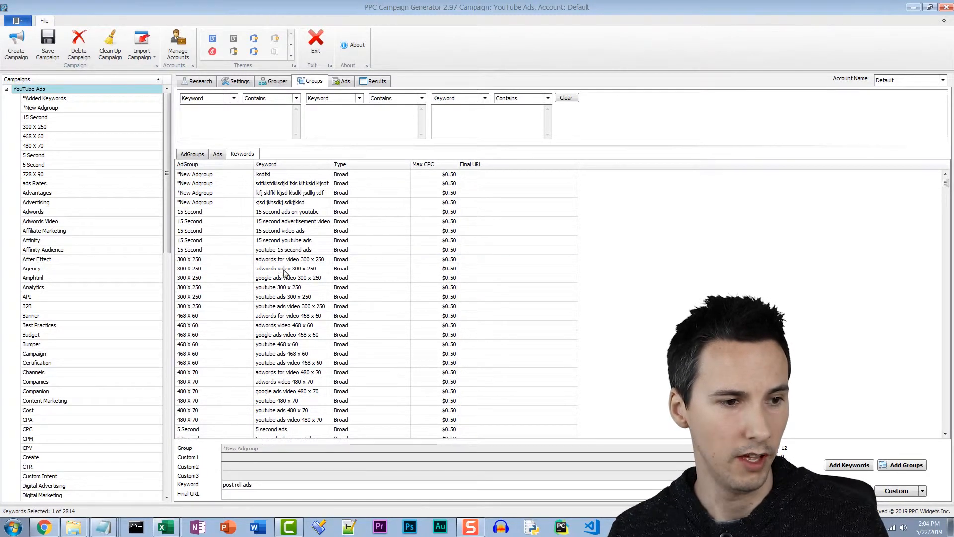
{"action": "left_click", "coordinate": [193, 154]}
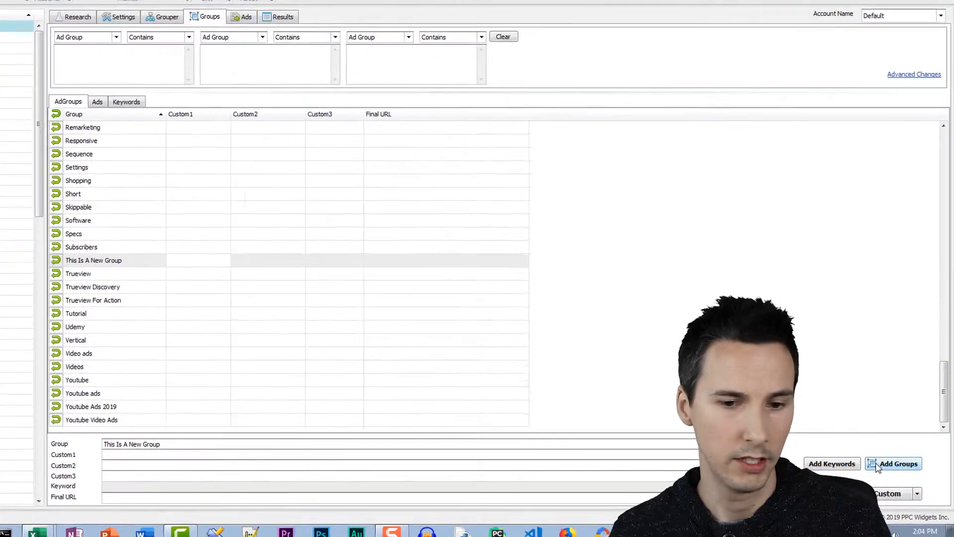
{"action": "left_click", "coordinate": [2, 112]}
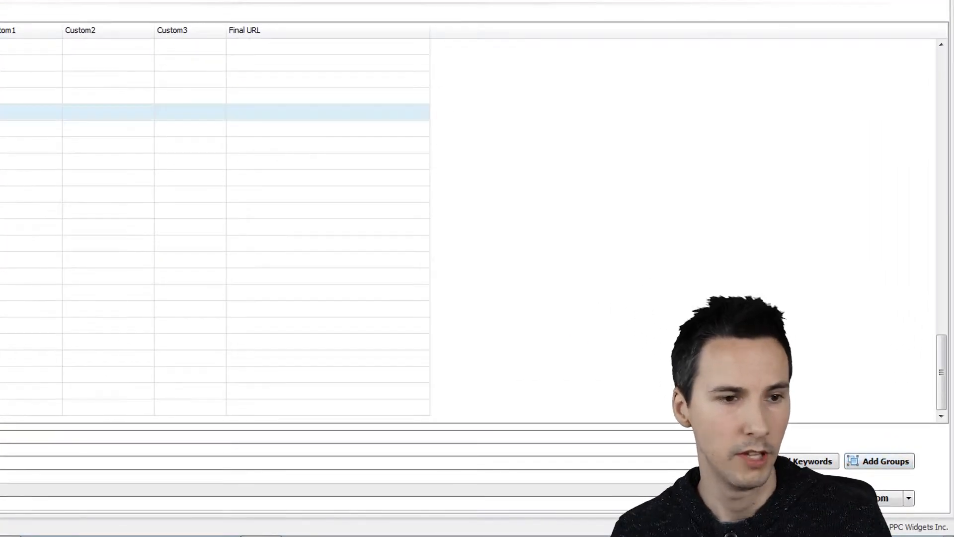
{"action": "key", "text": "ctrl+a"}
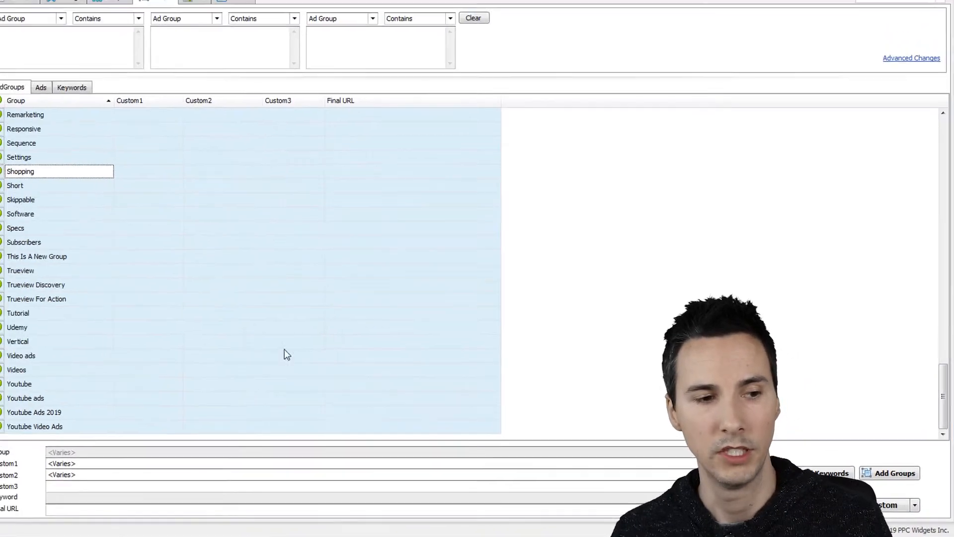
Step: Examine the full Custom 1 and Custom 2 URL templates with their Google and Bing UTM parameters in the settings
{"action": "left_click", "coordinate": [93, 13]}
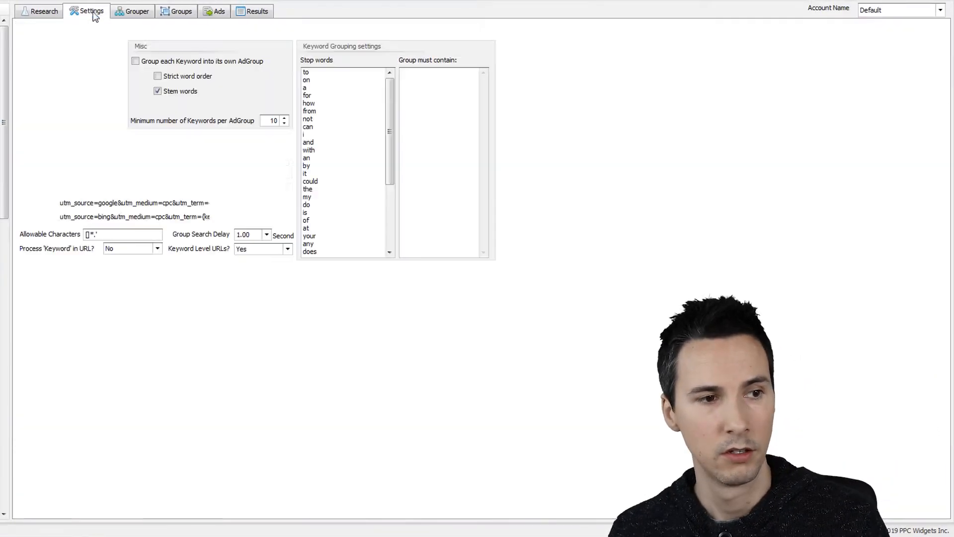
{"action": "left_click", "coordinate": [124, 203]}
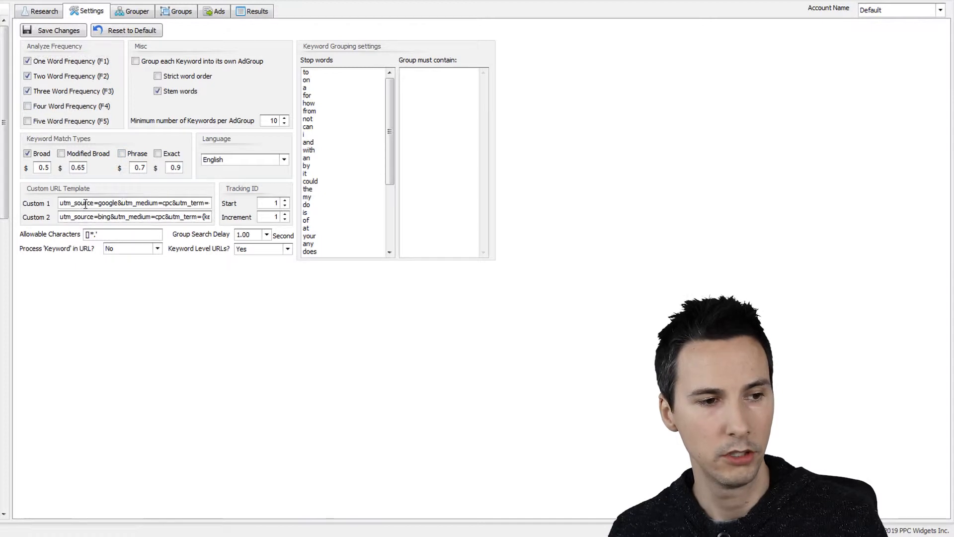
{"action": "left_click_drag", "start_coordinate": [99, 216], "coordinate": [230, 227]}
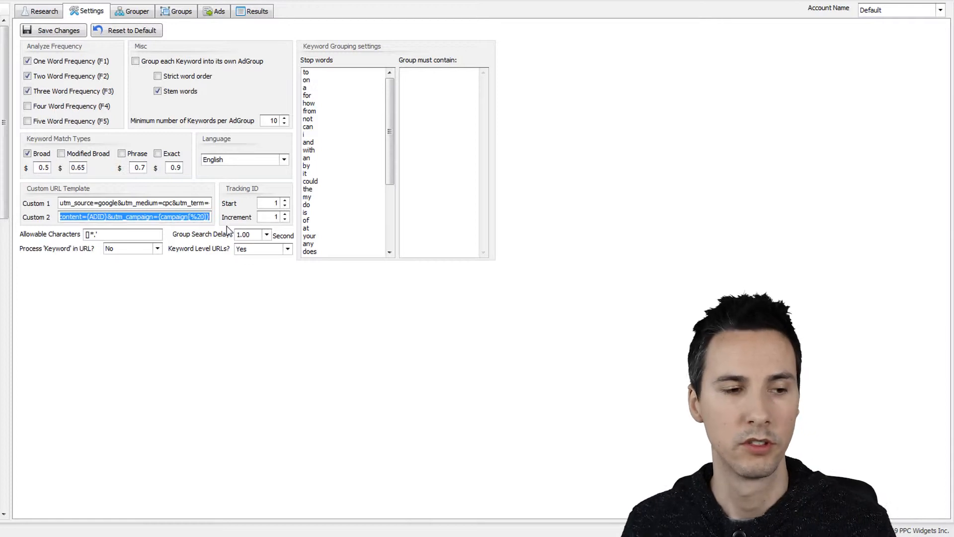
{"action": "left_click_drag", "start_coordinate": [170, 203], "coordinate": [46, 207]}
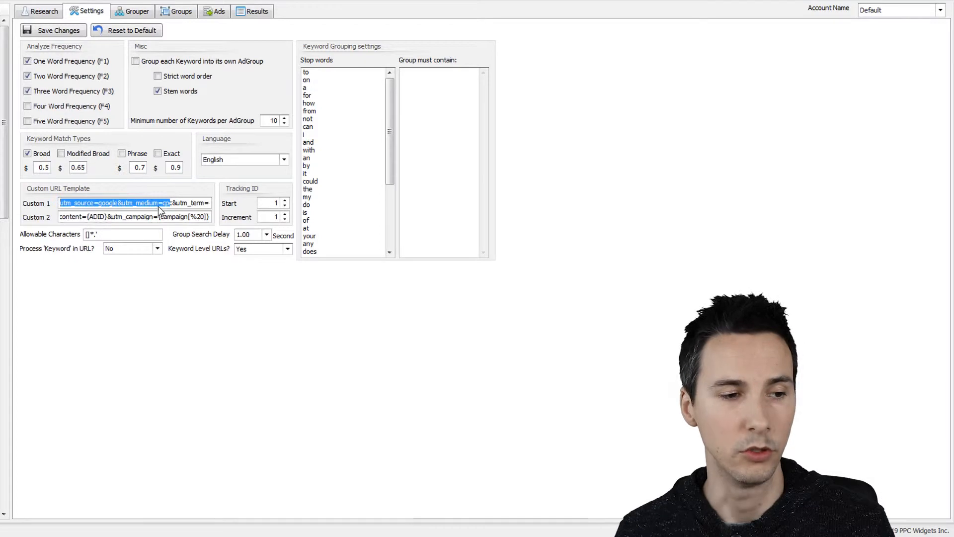
{"action": "left_click", "coordinate": [155, 216]}
{"action": "left_click_drag", "start_coordinate": [141, 203], "coordinate": [253, 210]}
{"action": "left_click", "coordinate": [176, 204]}
{"action": "left_click_drag", "start_coordinate": [168, 203], "coordinate": [44, 205]}
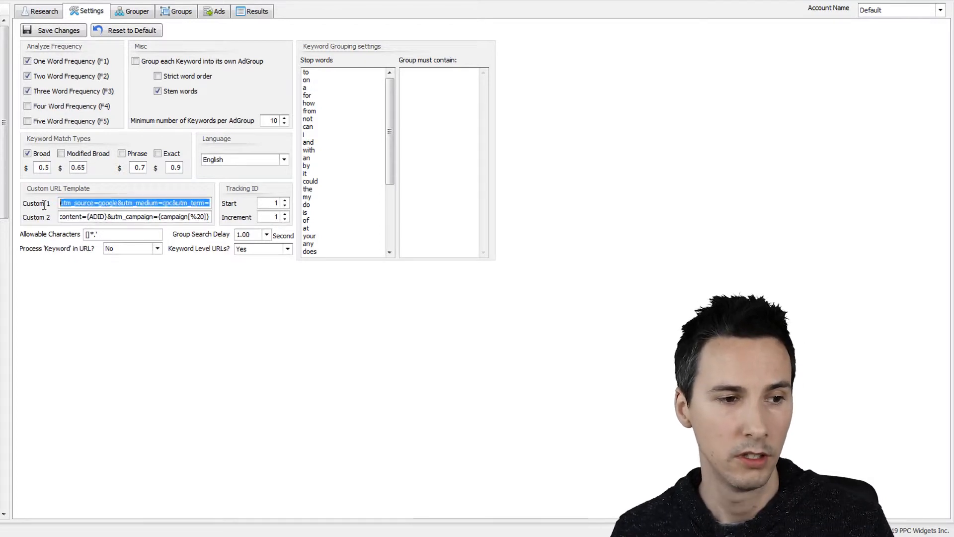
{"action": "left_click", "coordinate": [140, 217]}
{"action": "left_click_drag", "start_coordinate": [119, 216], "coordinate": [30, 214]}
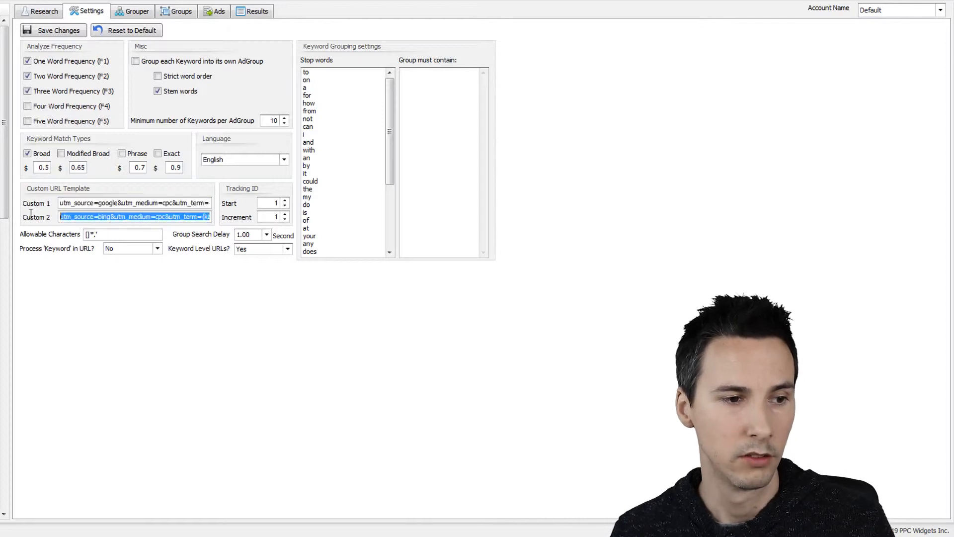
{"action": "left_click", "coordinate": [110, 234]}
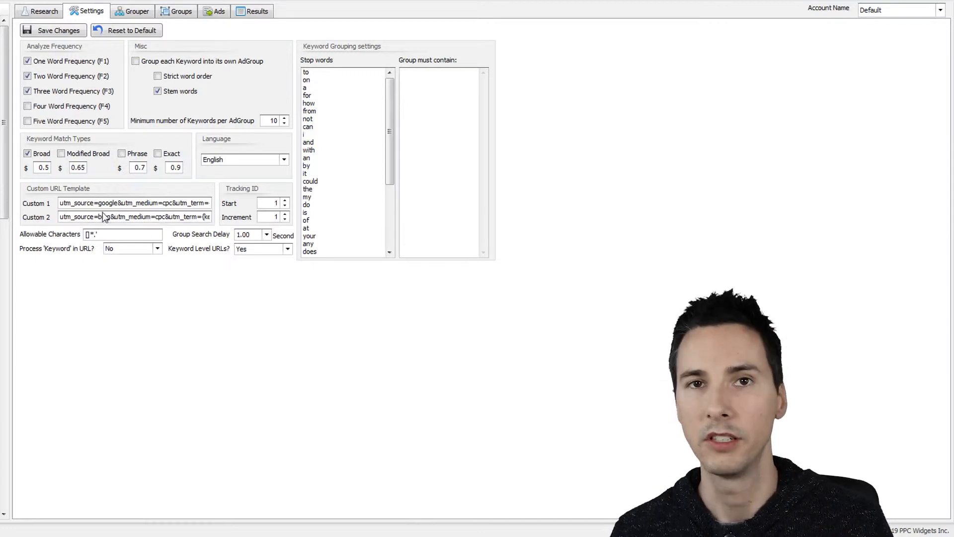
{"action": "left_click", "coordinate": [173, 10]}
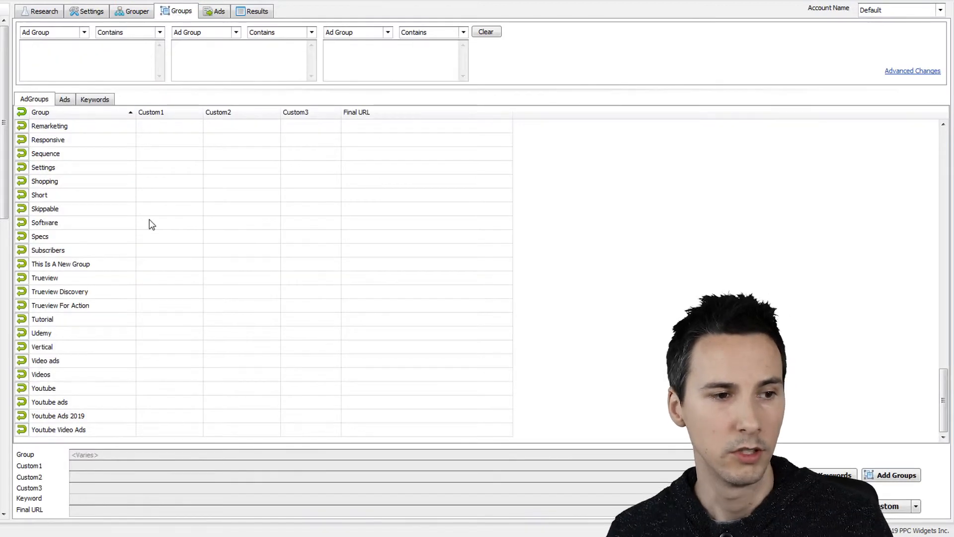
{"action": "left_click", "coordinate": [166, 224]}
{"action": "key", "text": "ctrl+a"}
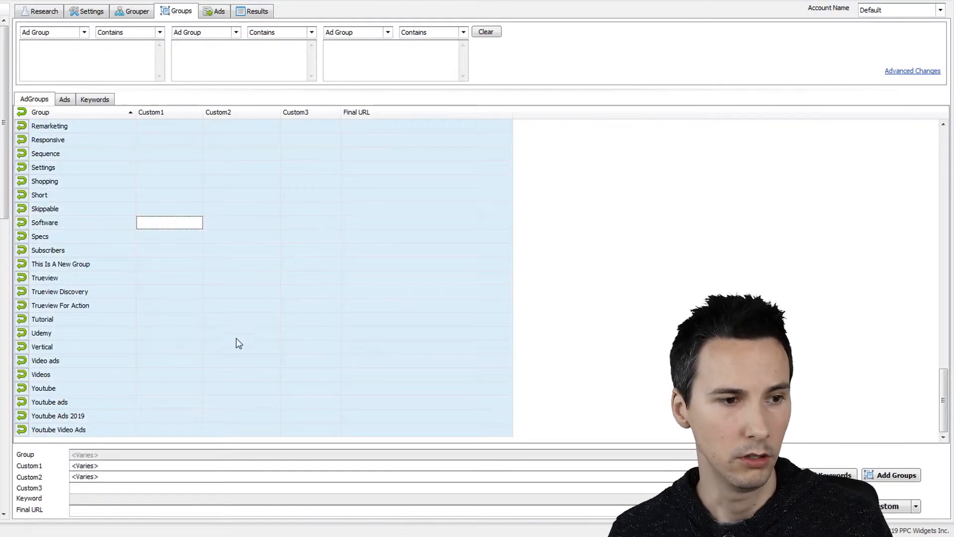
{"action": "scroll", "coordinate": [264, 299], "scroll_direction": "up", "scroll_amount": 20}
{"action": "scroll", "coordinate": [264, 299], "scroll_direction": "up", "scroll_amount": 7}
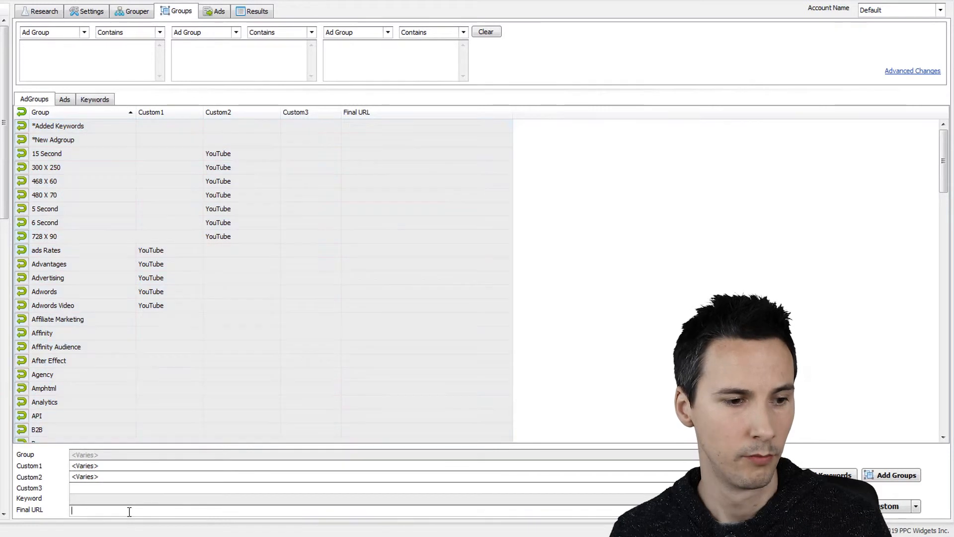
{"action": "type", "text": "https://coursen"}
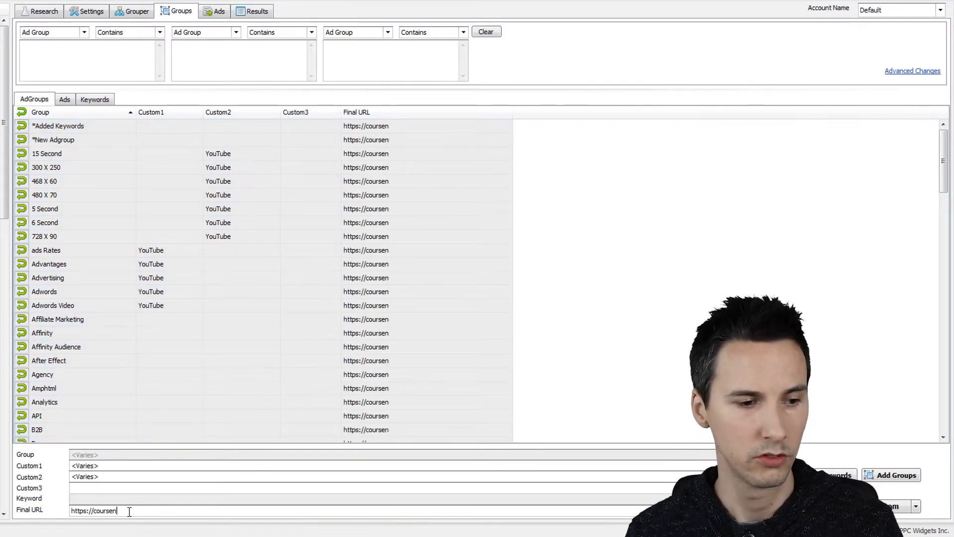
{"action": "type", "text": "ode.com"}
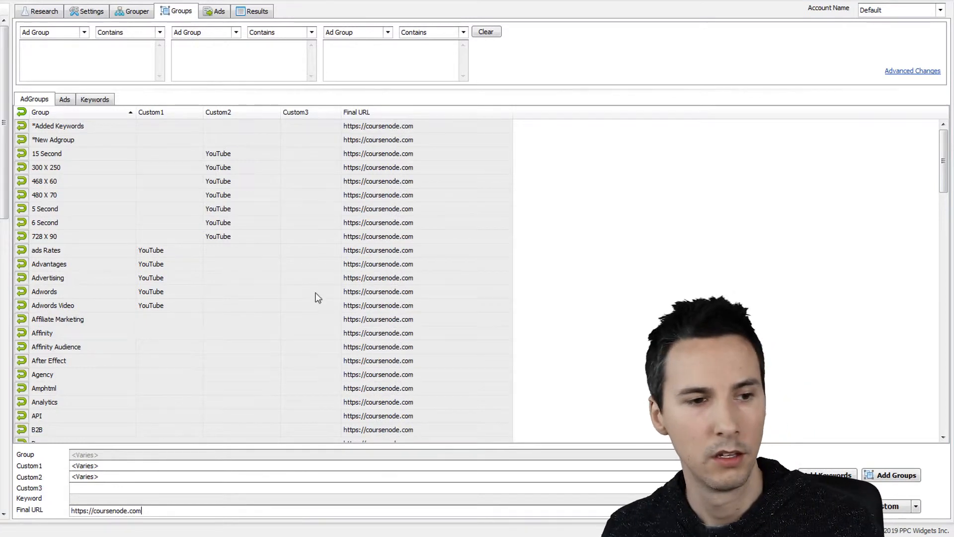
Step: Append the Custom 1 URL template to every ad group's final URL, and inspect its UTM parameters in the 480 X 70 group
{"action": "left_click", "coordinate": [337, 268]}
{"action": "left_click", "coordinate": [376, 322]}
{"action": "key", "text": "ctrl+a"}
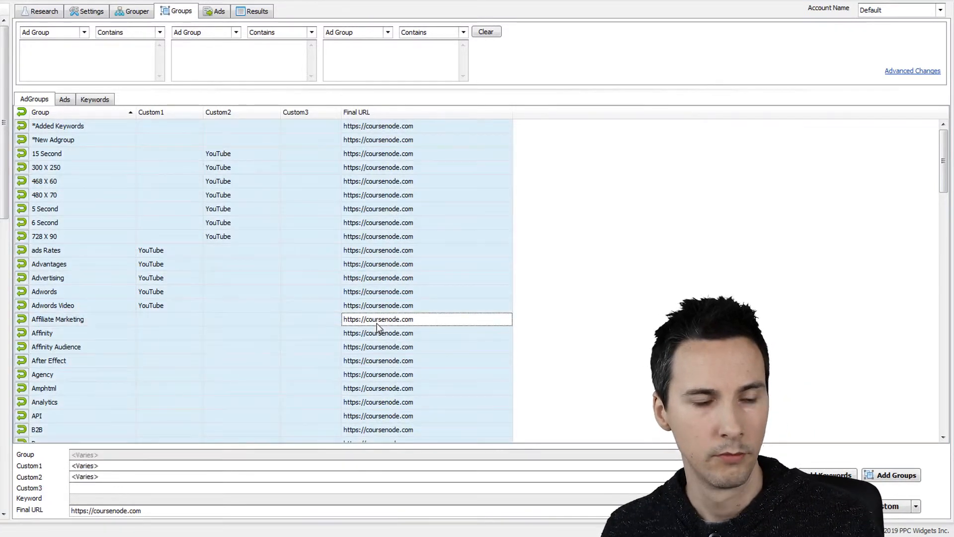
{"action": "left_click", "coordinate": [916, 508]}
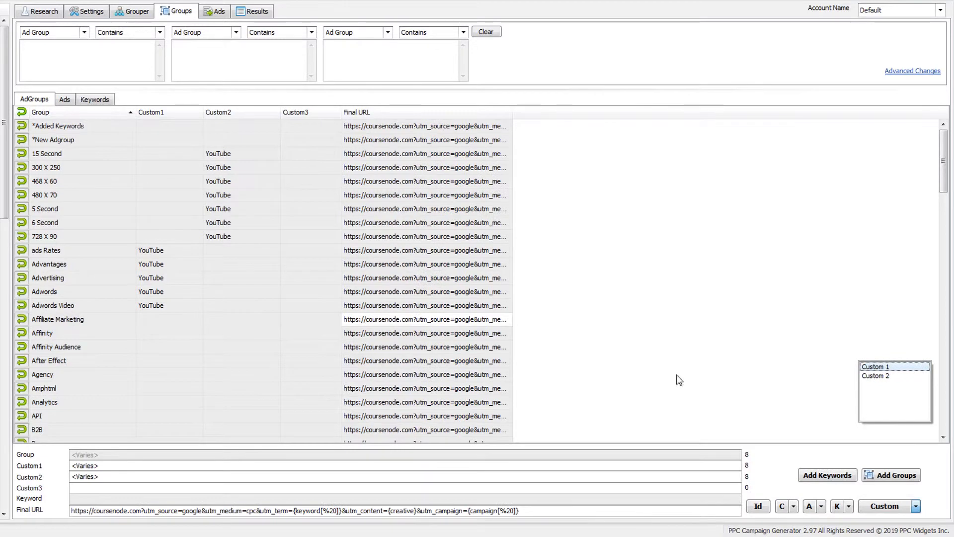
{"action": "left_click", "coordinate": [463, 196]}
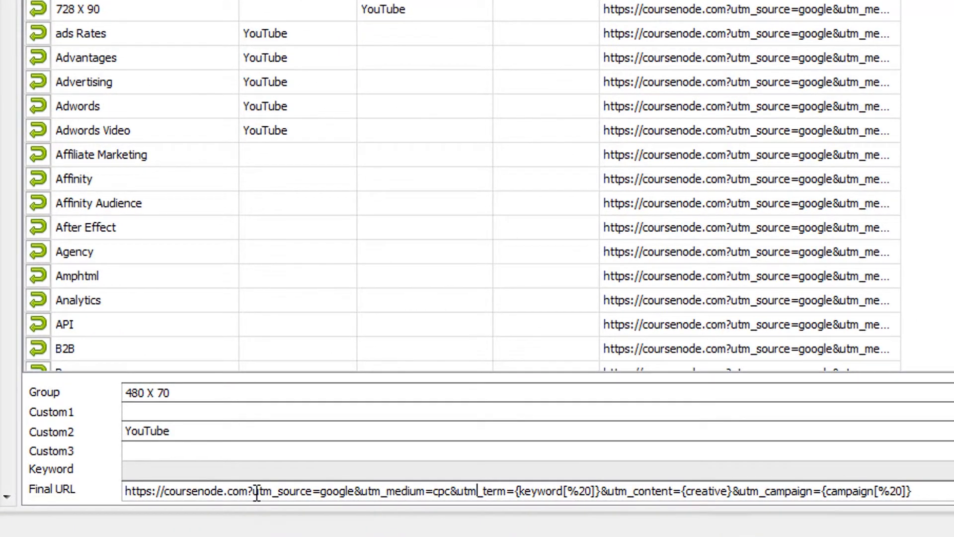
{"action": "left_click_drag", "start_coordinate": [255, 492], "coordinate": [308, 492]}
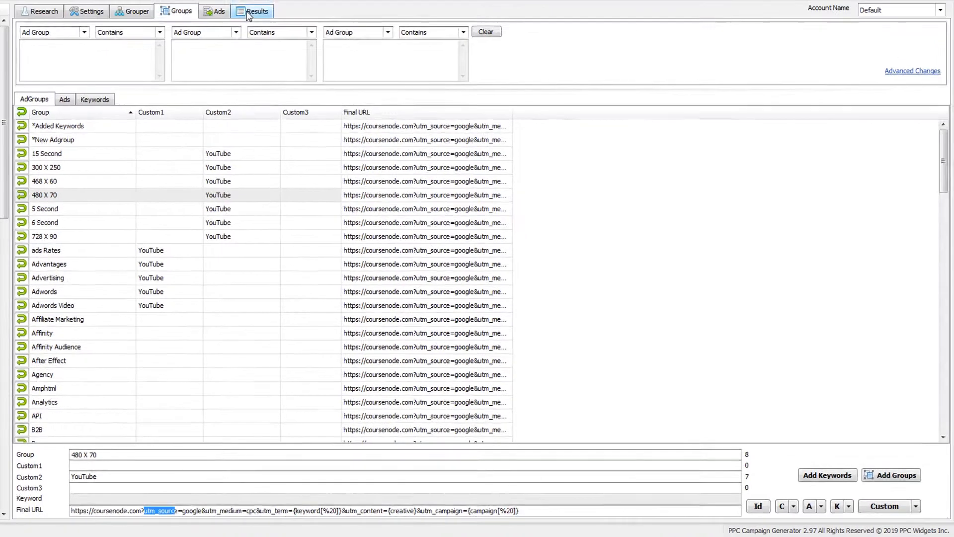
Step: Generate the campaign and check the UTM-tagged final URLs of the keyword rows
{"action": "left_click", "coordinate": [251, 11]}
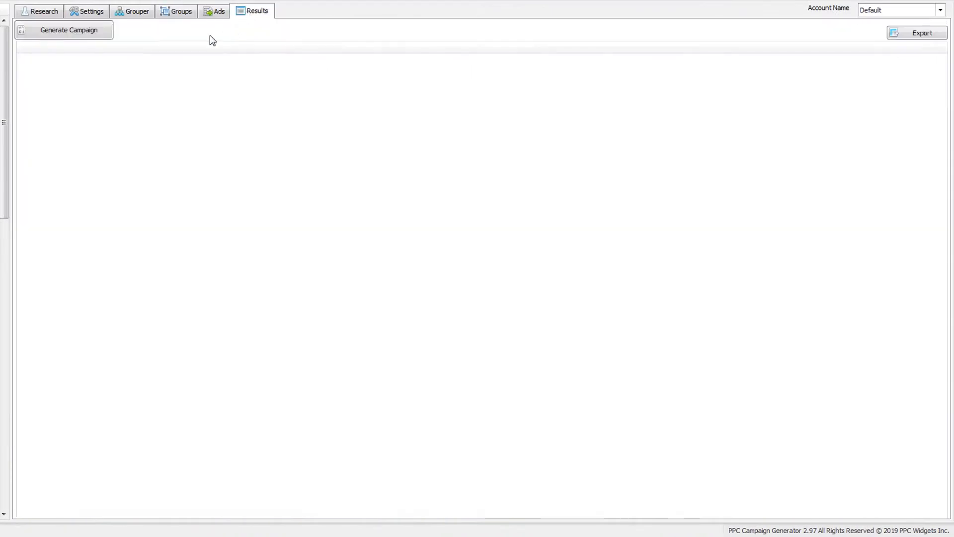
{"action": "left_click", "coordinate": [73, 31]}
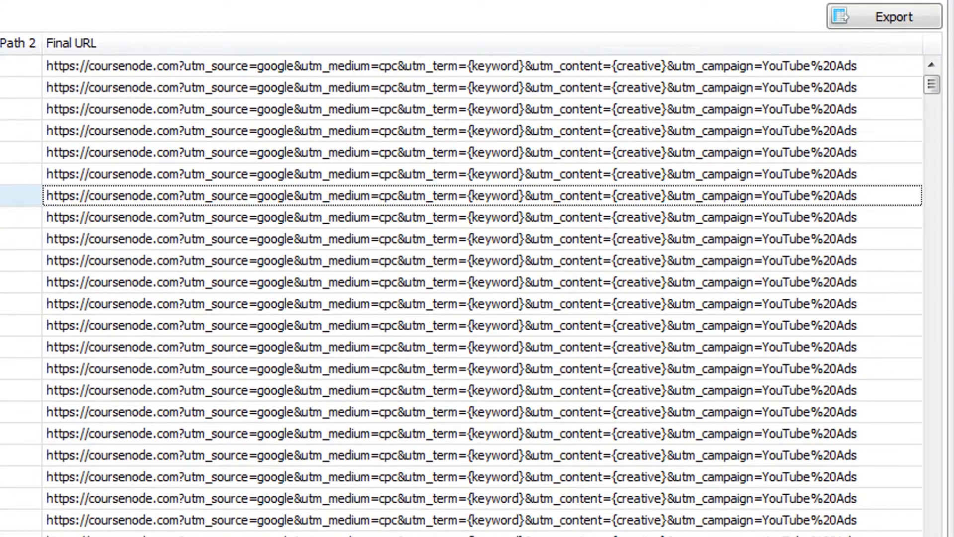
{"action": "left_click", "coordinate": [297, 404]}
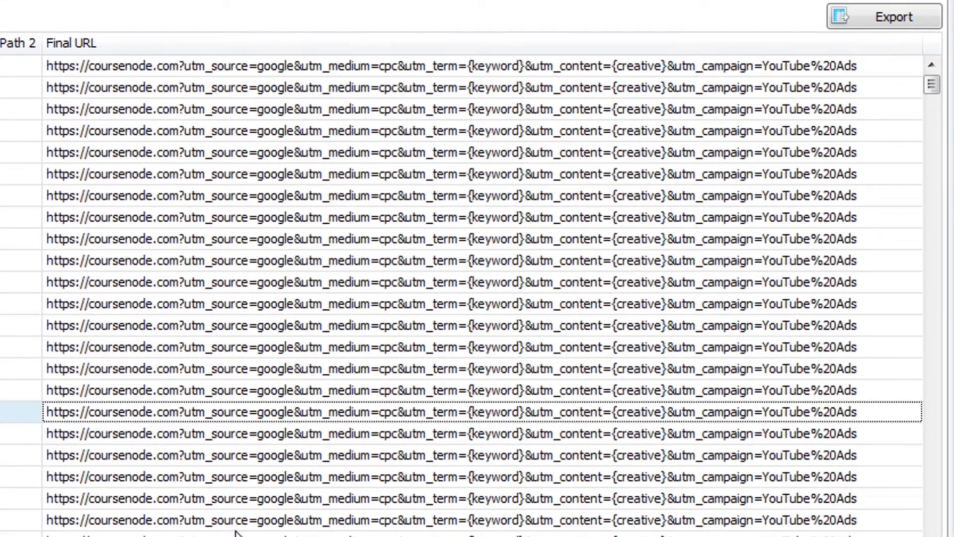
{"action": "left_click", "coordinate": [287, 313]}
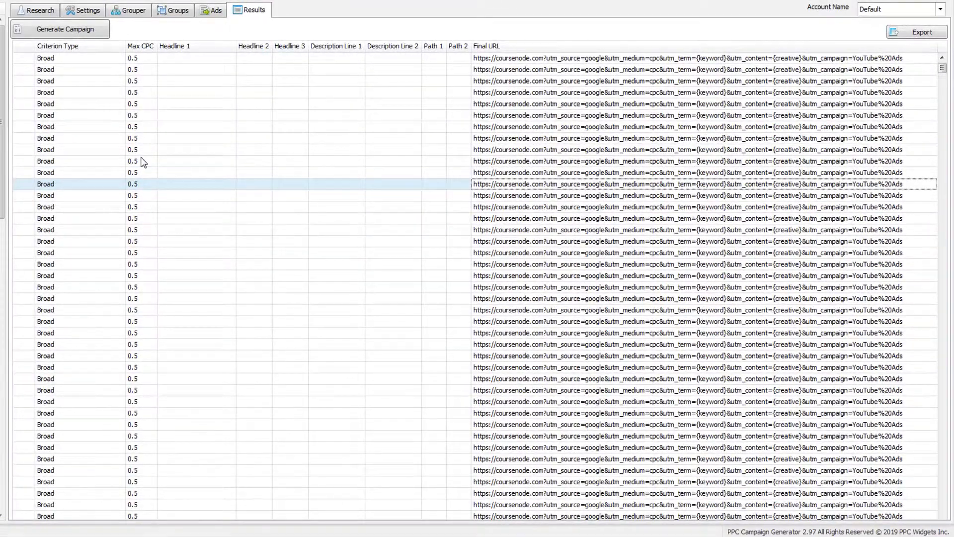
Step: Set Keyword Level URLs to No in the settings and save the changes
{"action": "left_click", "coordinate": [101, 10]}
{"action": "left_click", "coordinate": [252, 251]}
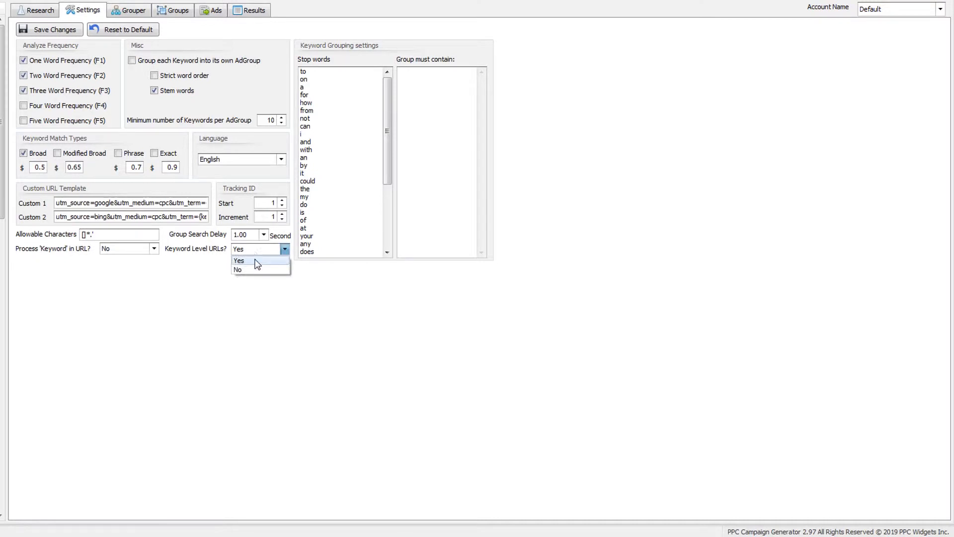
{"action": "left_click", "coordinate": [258, 269]}
{"action": "left_click", "coordinate": [63, 31]}
Step: Check an ad group's final URL, regenerate the campaign, and inspect the Final URL column for the keywords
{"action": "left_click", "coordinate": [189, 9]}
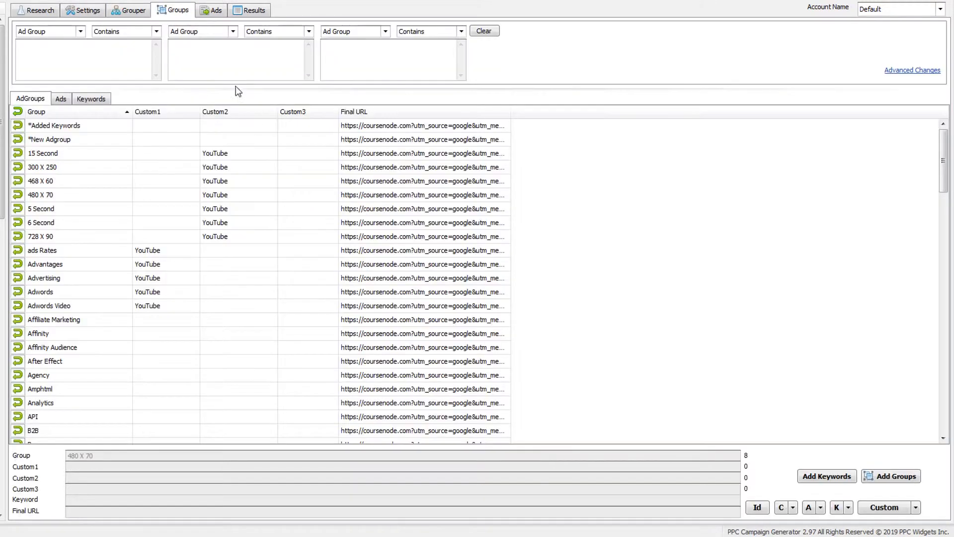
{"action": "left_click", "coordinate": [362, 222]}
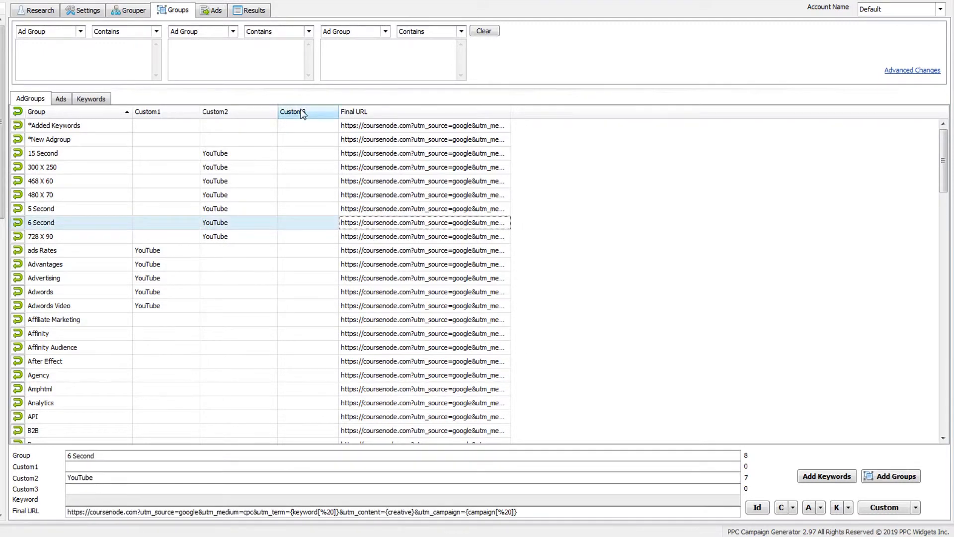
{"action": "left_click", "coordinate": [250, 10]}
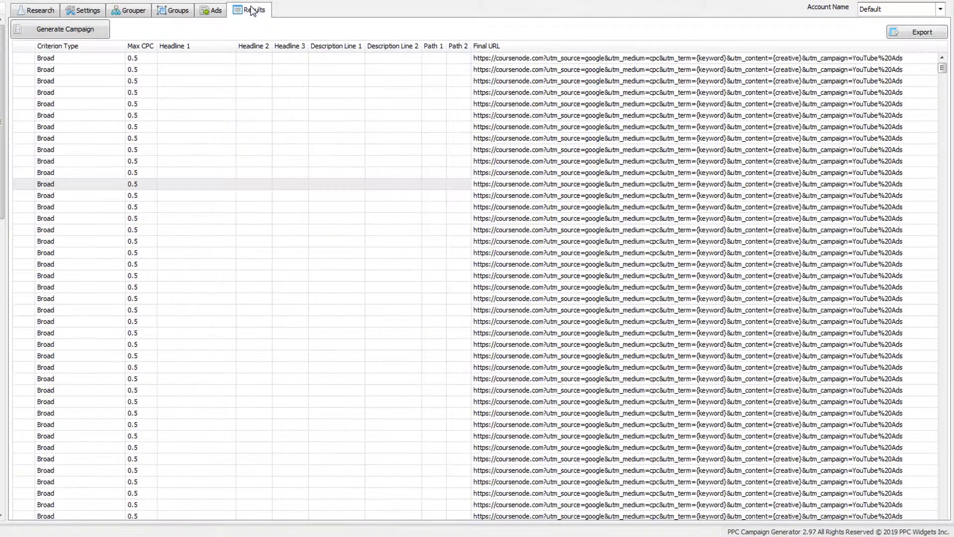
{"action": "left_click", "coordinate": [69, 32]}
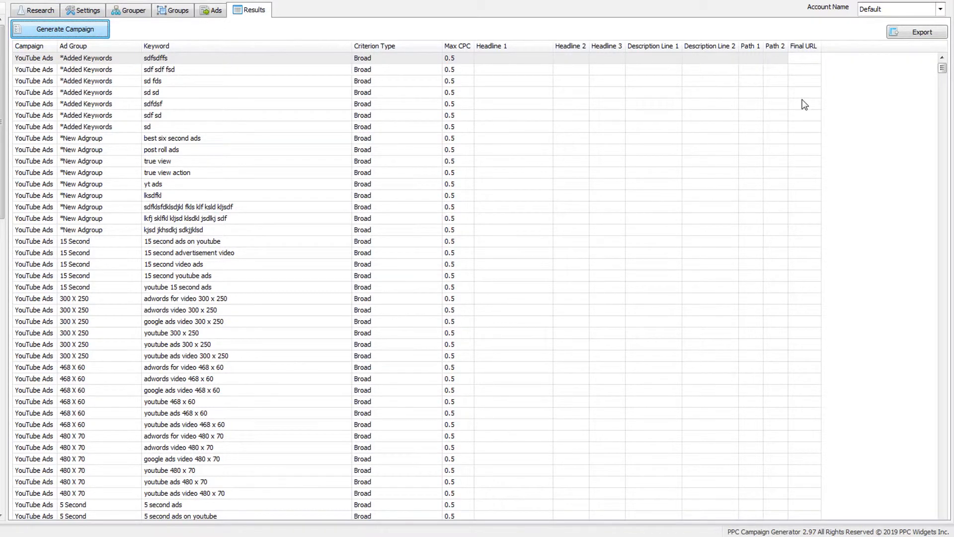
{"action": "left_click", "coordinate": [806, 126]}
{"action": "left_click", "coordinate": [798, 184]}
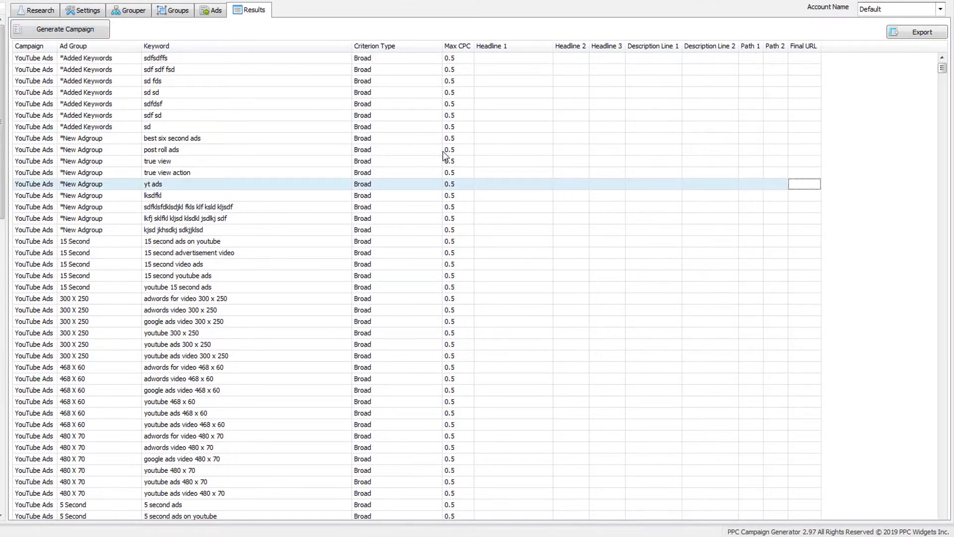
{"action": "scroll", "coordinate": [503, 260], "scroll_direction": "down", "scroll_amount": 15}
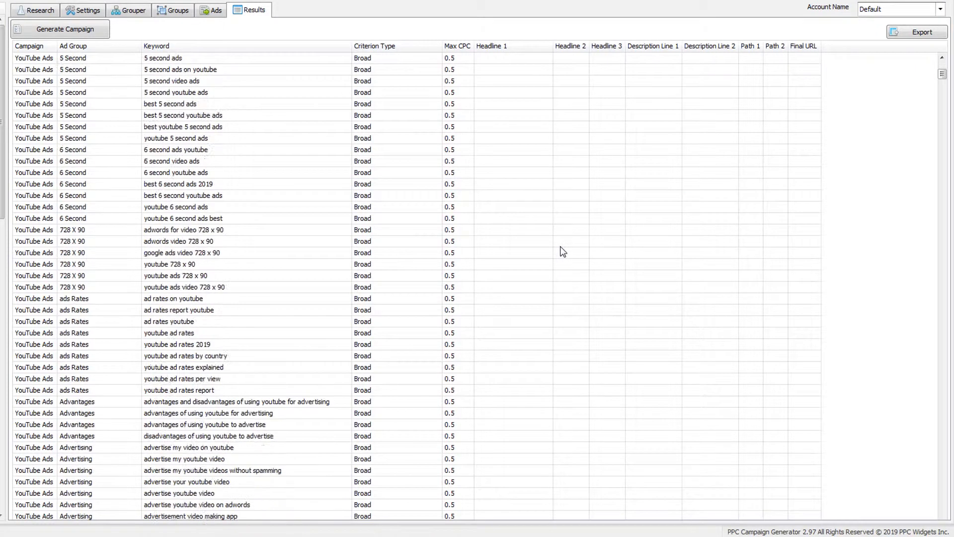
Step: Set Keyword Level URLs back to Yes, keep Process 'Keyword' in URL at No, and save the settings
{"action": "left_click", "coordinate": [84, 11]}
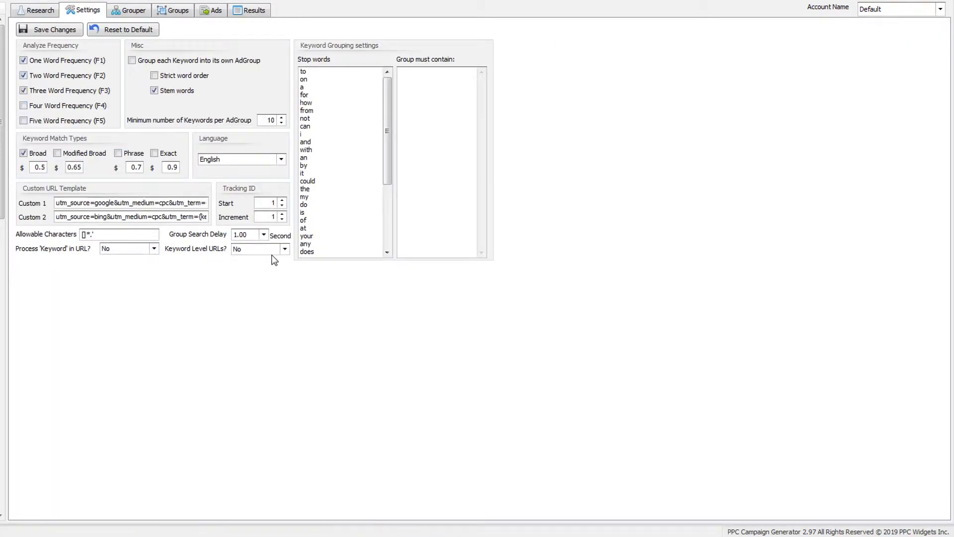
{"action": "left_click", "coordinate": [137, 250]}
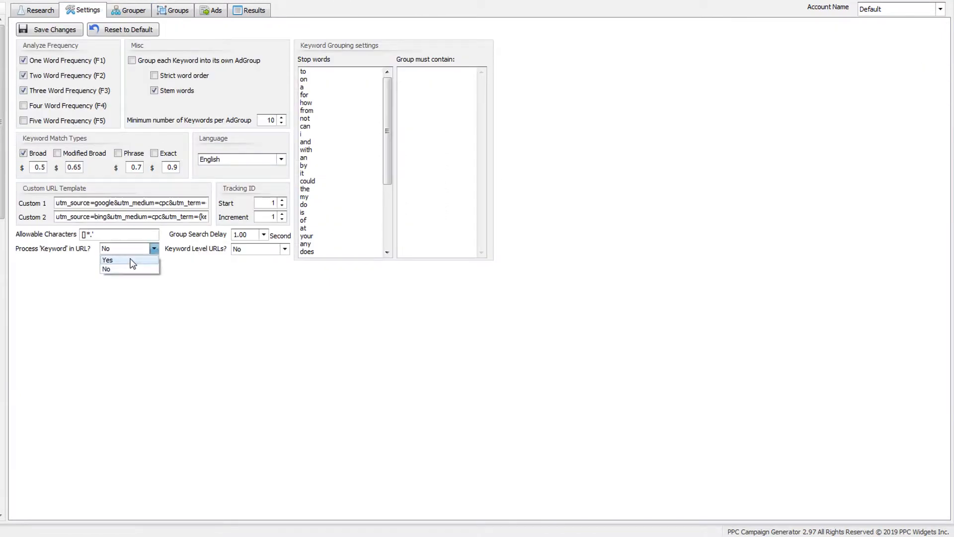
{"action": "left_click", "coordinate": [255, 258]}
{"action": "left_click", "coordinate": [256, 248]}
{"action": "left_click", "coordinate": [264, 260]}
{"action": "left_click", "coordinate": [116, 250]}
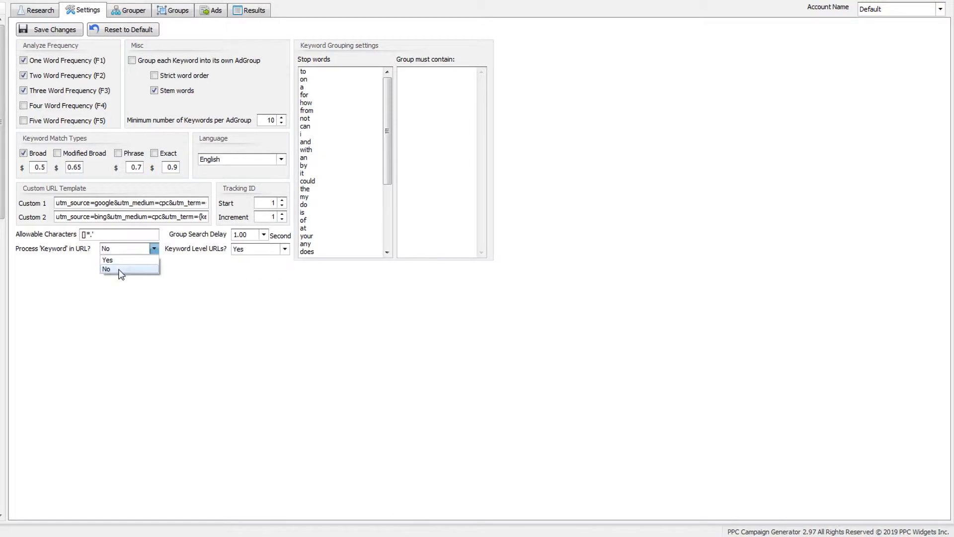
{"action": "left_click", "coordinate": [121, 269]}
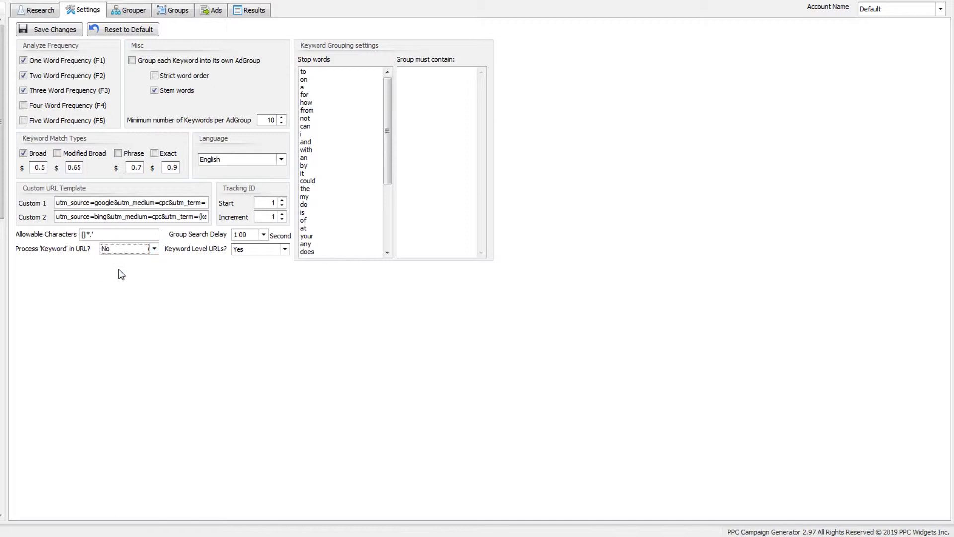
{"action": "left_click", "coordinate": [54, 31]}
Step: Regenerate the campaign with keyword-level URLs enabled
{"action": "left_click", "coordinate": [152, 12]}
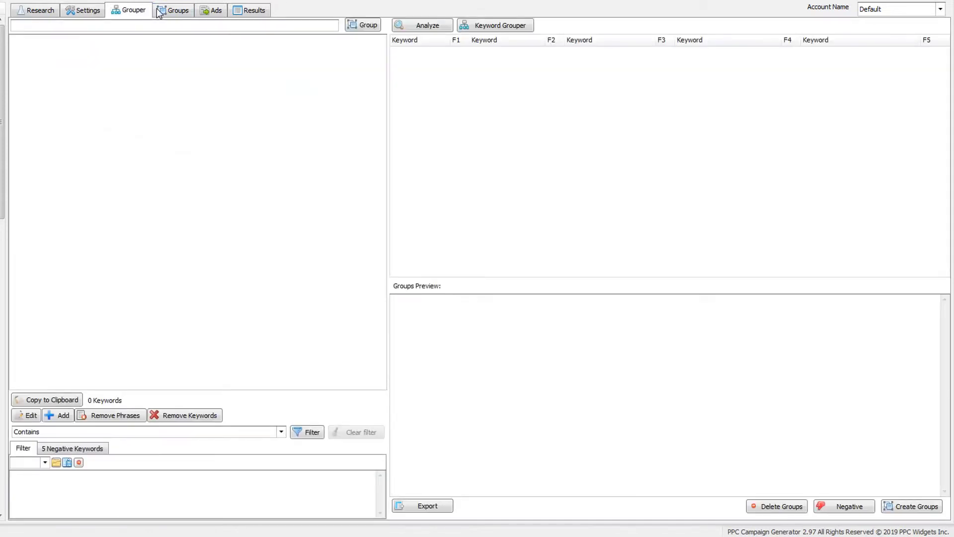
{"action": "left_click", "coordinate": [159, 12]}
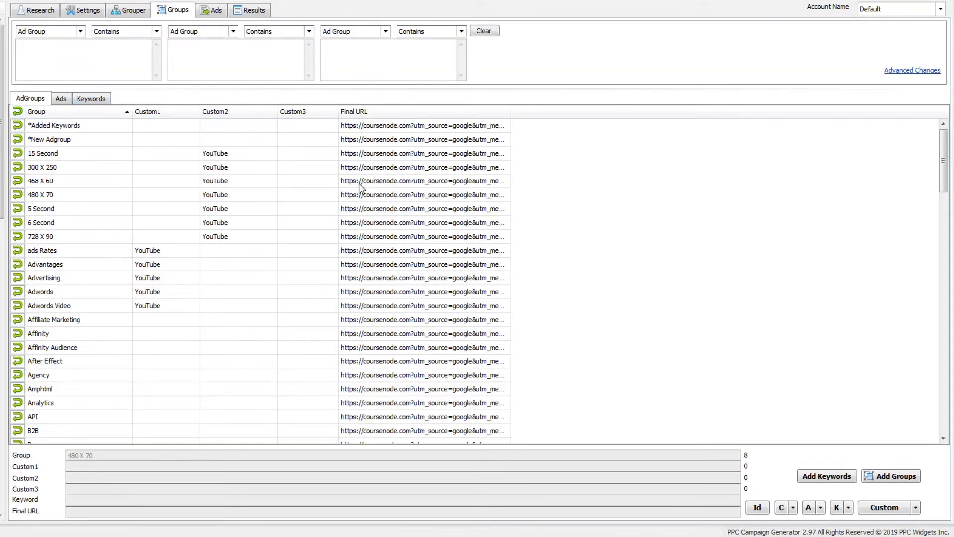
{"action": "left_click", "coordinate": [256, 12]}
{"action": "left_click", "coordinate": [98, 32]}
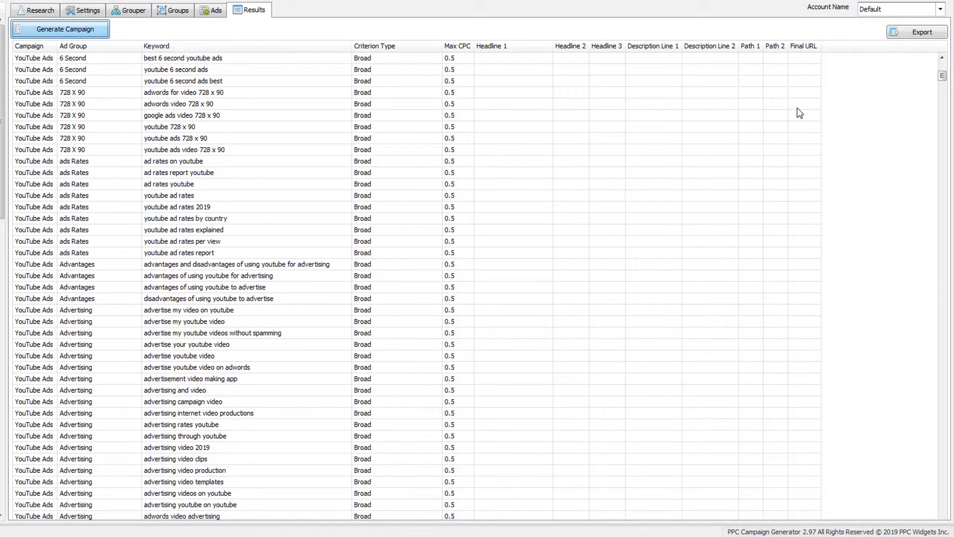
Step: Examine the full final URLs in the generated results, especially the {keyword} and {creative} placeholders and the campaign parameter
{"action": "left_click", "coordinate": [841, 311]}
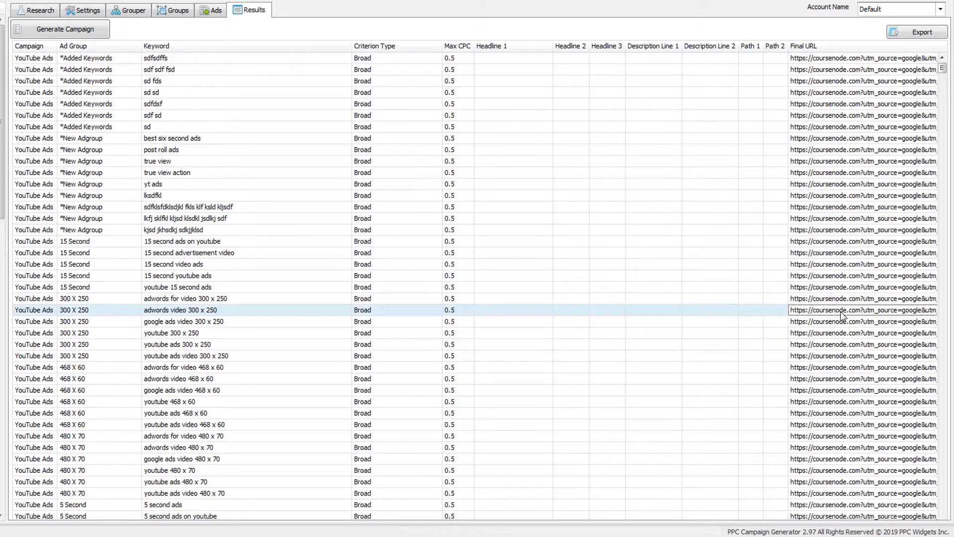
{"action": "left_click", "coordinate": [864, 105]}
{"action": "key", "text": "Tab"}
{"action": "key", "text": "Tab"}
{"action": "key", "text": "Tab"}
{"action": "key", "text": "Tab"}
{"action": "key", "text": "Tab"}
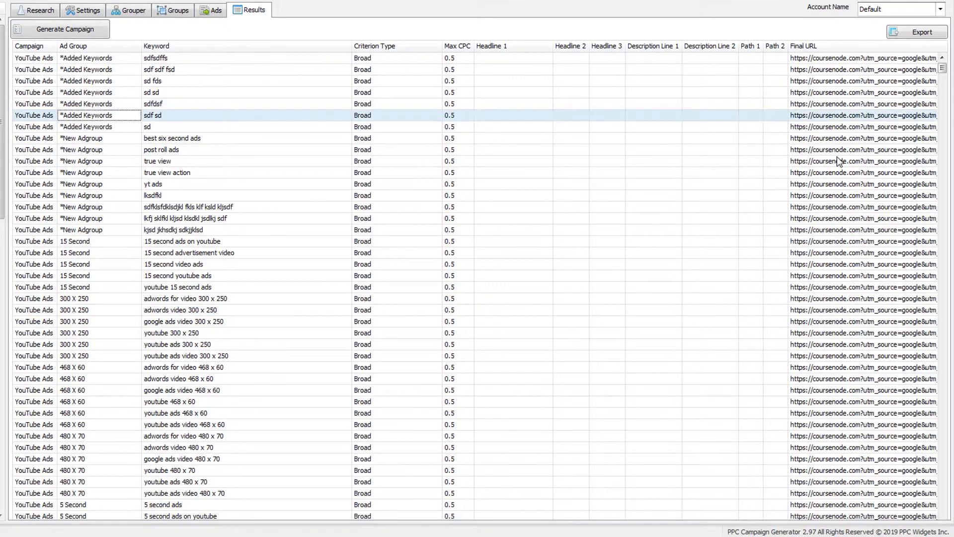
{"action": "key", "text": "Tab"}
{"action": "key", "text": "Tab"}
{"action": "key", "text": "Tab"}
{"action": "key", "text": "Tab"}
{"action": "key", "text": "Tab"}
{"action": "key", "text": "Tab"}
{"action": "key", "text": "Tab"}
{"action": "key", "text": "Tab"}
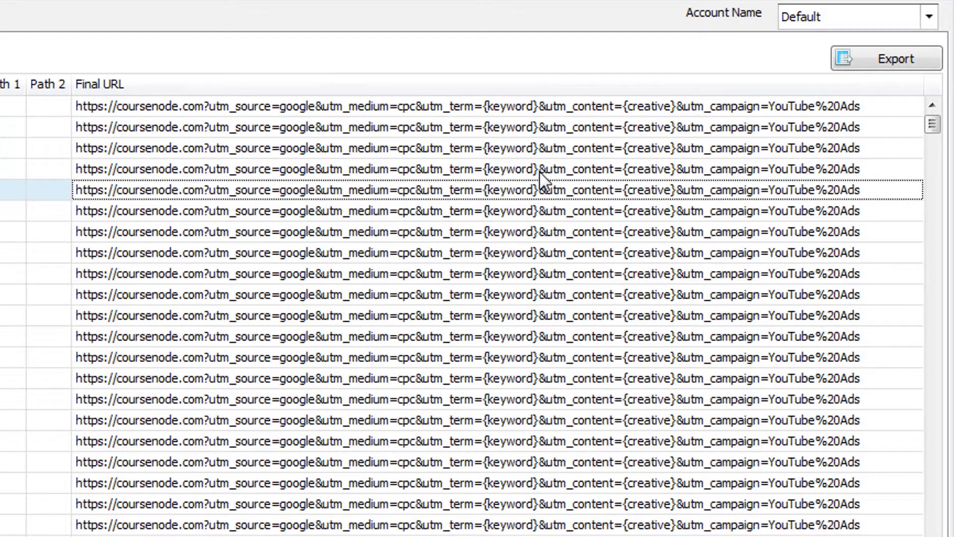
{"action": "left_click", "coordinate": [518, 215]}
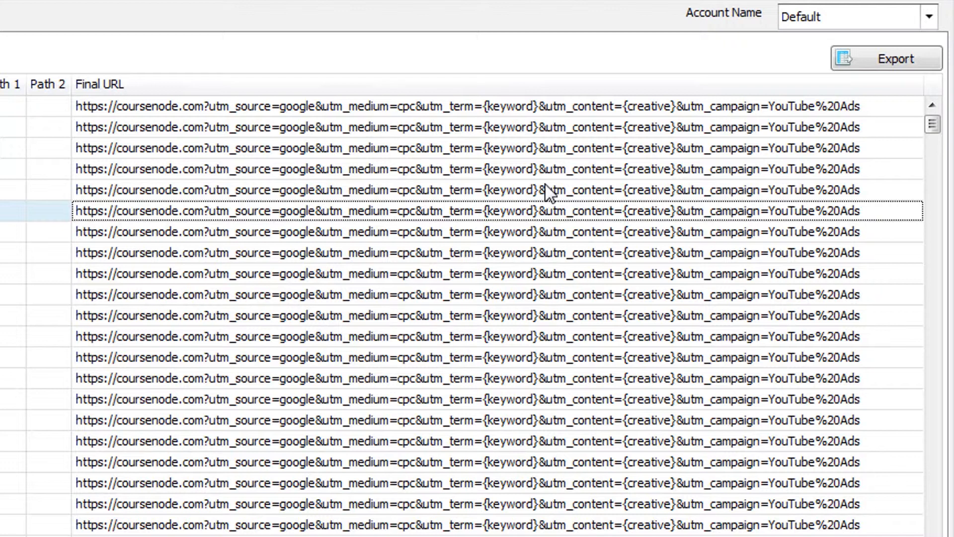
{"action": "left_click", "coordinate": [547, 238]}
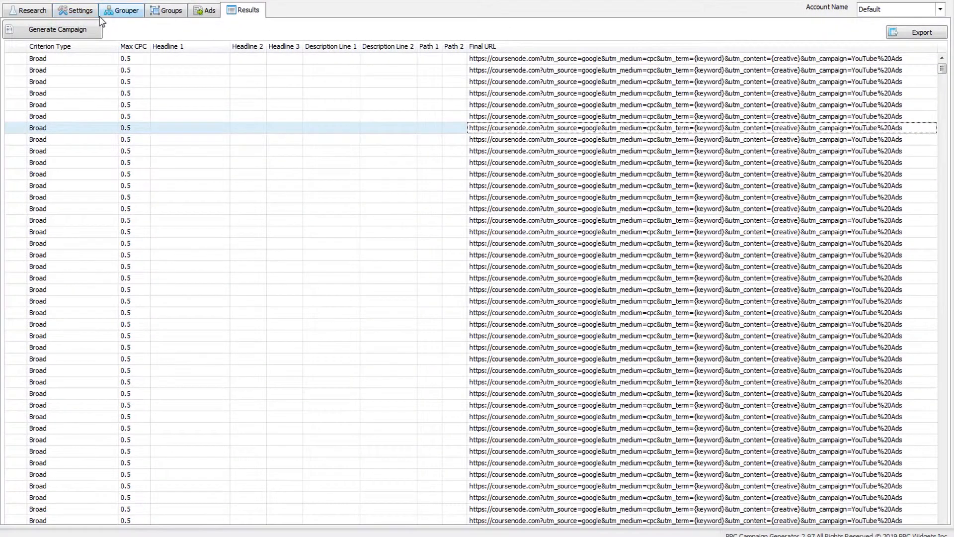
Step: Set Process 'Keyword' in URL to Yes in the settings and save the changes
{"action": "left_click", "coordinate": [119, 12]}
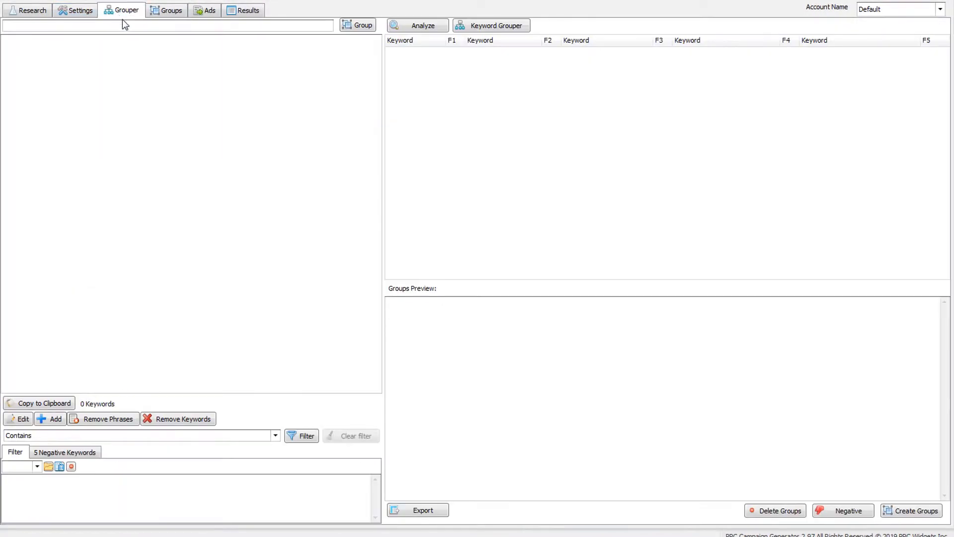
{"action": "left_click", "coordinate": [75, 10]}
{"action": "left_click", "coordinate": [111, 248]}
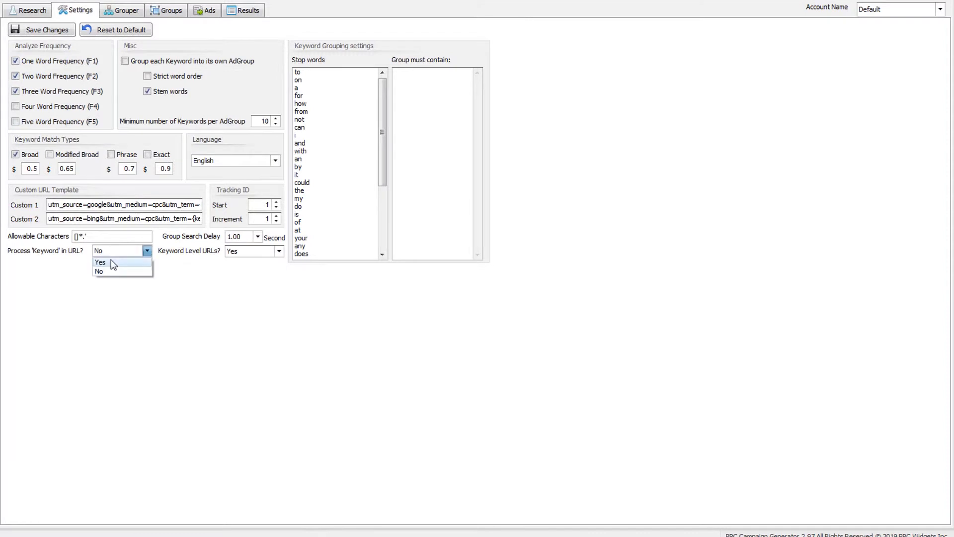
{"action": "left_click", "coordinate": [112, 269]}
{"action": "left_click", "coordinate": [47, 30]}
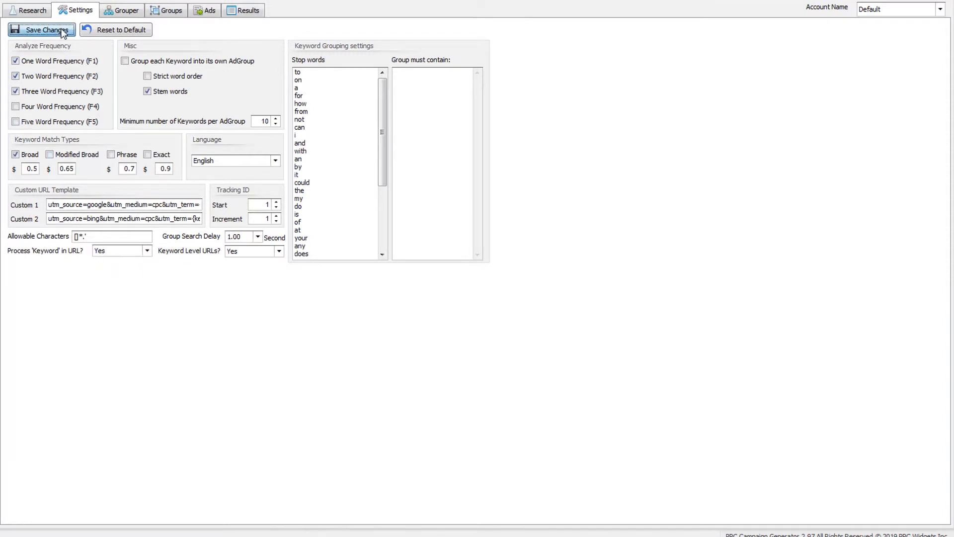
Step: Regenerate the campaign with keyword processing enabled and check the utm_term values in the keywords' final URLs
{"action": "left_click", "coordinate": [171, 12]}
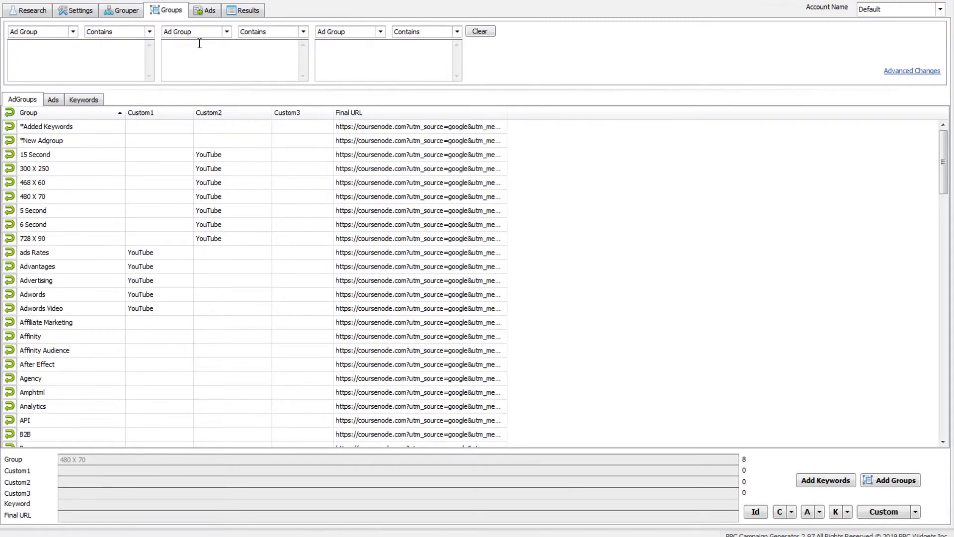
{"action": "left_click", "coordinate": [251, 11]}
{"action": "left_click", "coordinate": [77, 32]}
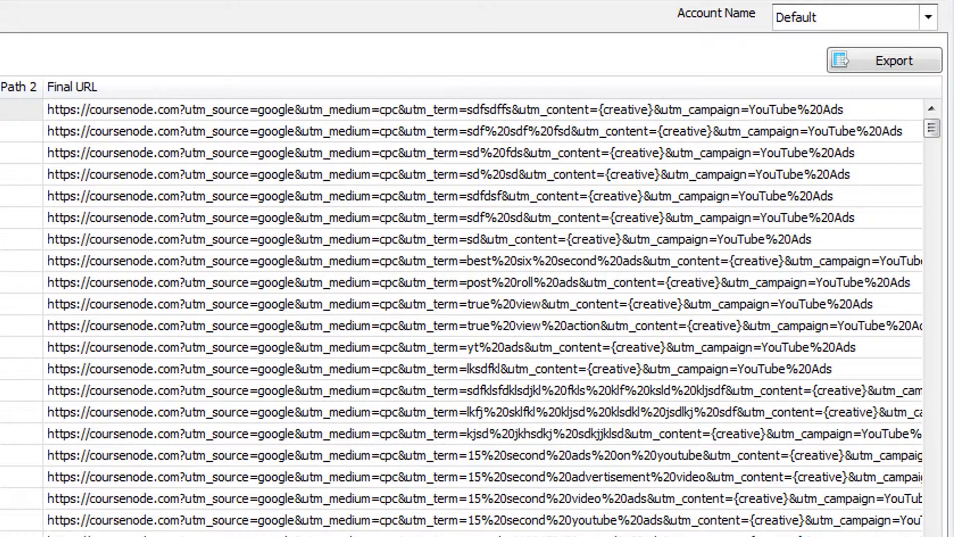
{"action": "left_click", "coordinate": [470, 110]}
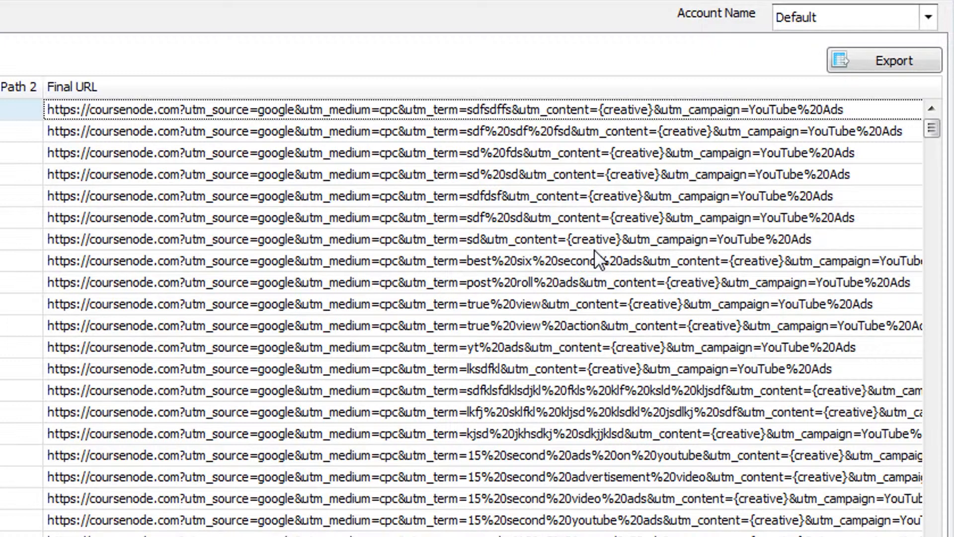
{"action": "left_click", "coordinate": [558, 137]}
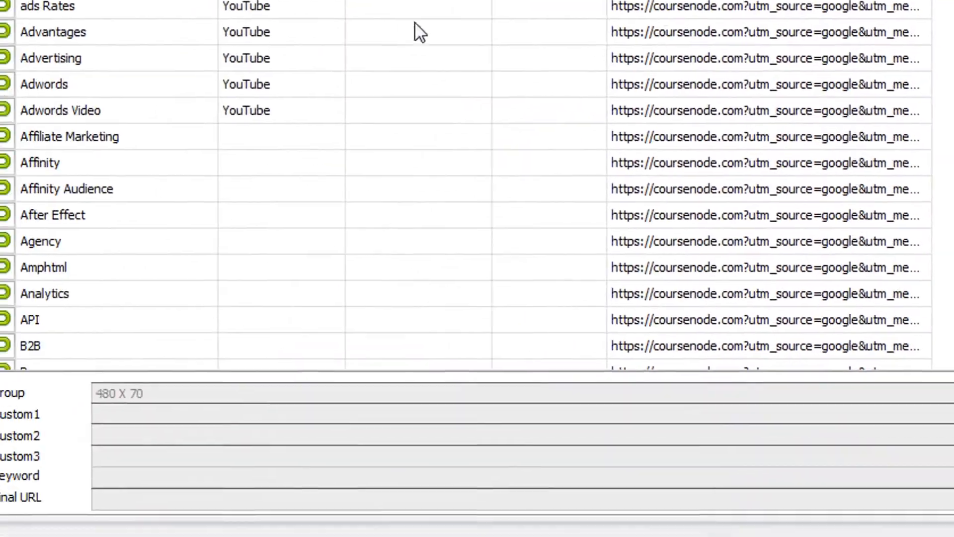
Step: Inspect the [%20] space replacement inside the keyword placeholder of the Advantages ad group's final URL
{"action": "left_click", "coordinate": [698, 24]}
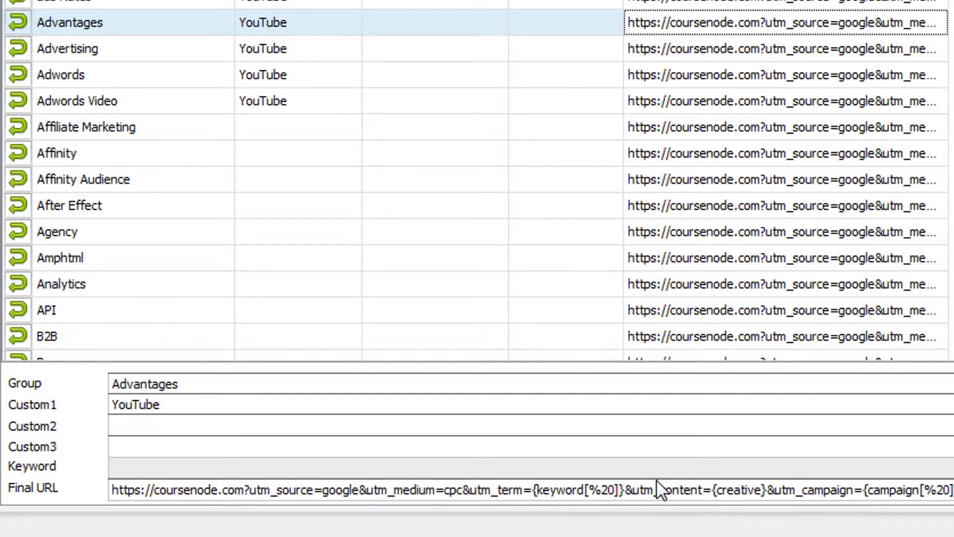
{"action": "left_click", "coordinate": [615, 490]}
{"action": "left_click_drag", "start_coordinate": [620, 491], "coordinate": [584, 491]}
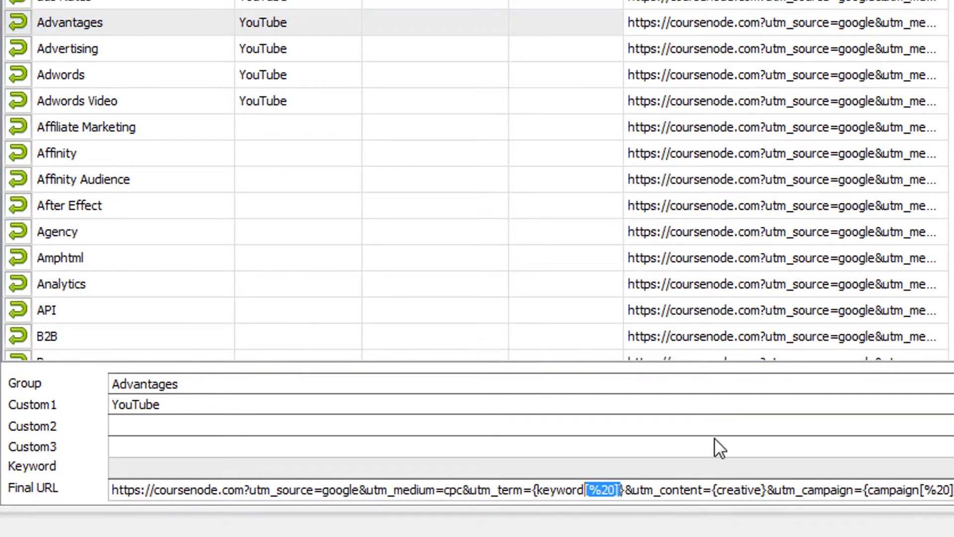
{"action": "left_click", "coordinate": [768, 100]}
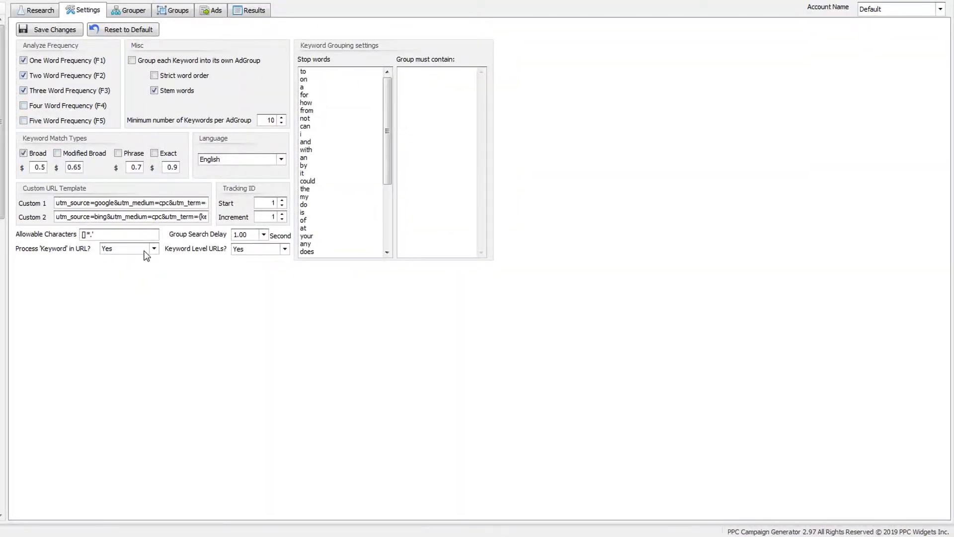
Step: Set Keyword Level URLs to No and save the settings
{"action": "left_click", "coordinate": [146, 251]}
{"action": "left_click", "coordinate": [146, 252]}
{"action": "left_click", "coordinate": [259, 254]}
{"action": "left_click", "coordinate": [260, 269]}
{"action": "left_click", "coordinate": [67, 26]}
{"action": "left_click", "coordinate": [169, 14]}
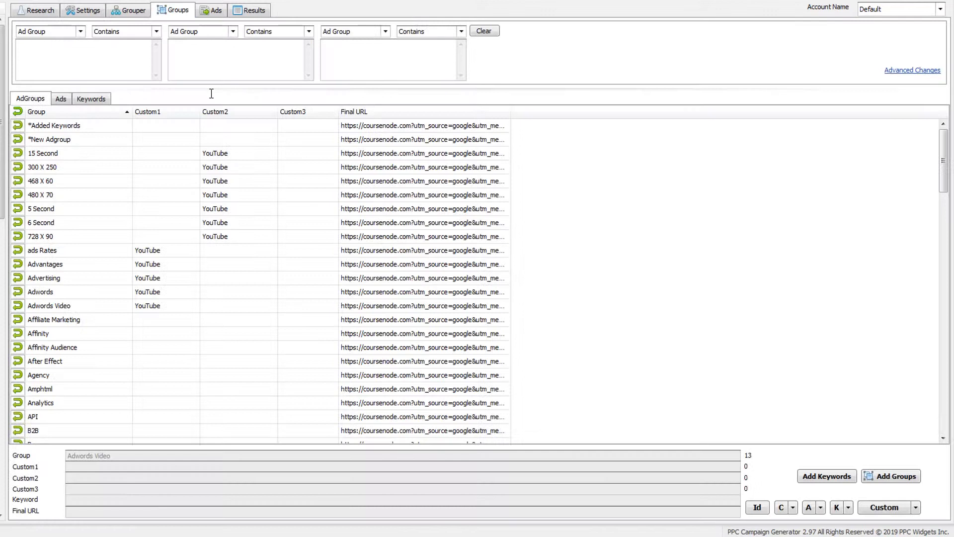
{"action": "left_click", "coordinate": [321, 224]}
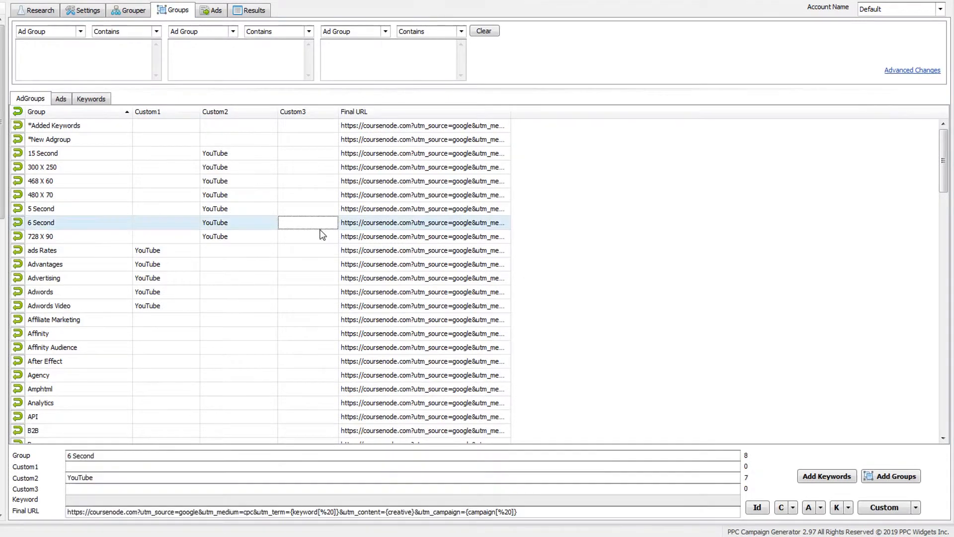
{"action": "left_click", "coordinate": [374, 279]}
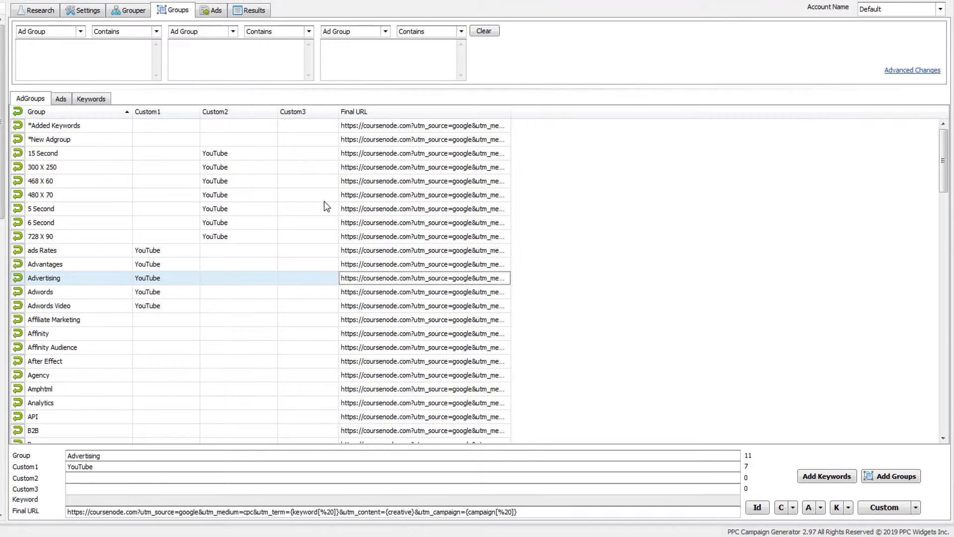
{"action": "left_click", "coordinate": [354, 212]}
{"action": "key", "text": "ctrl+a"}
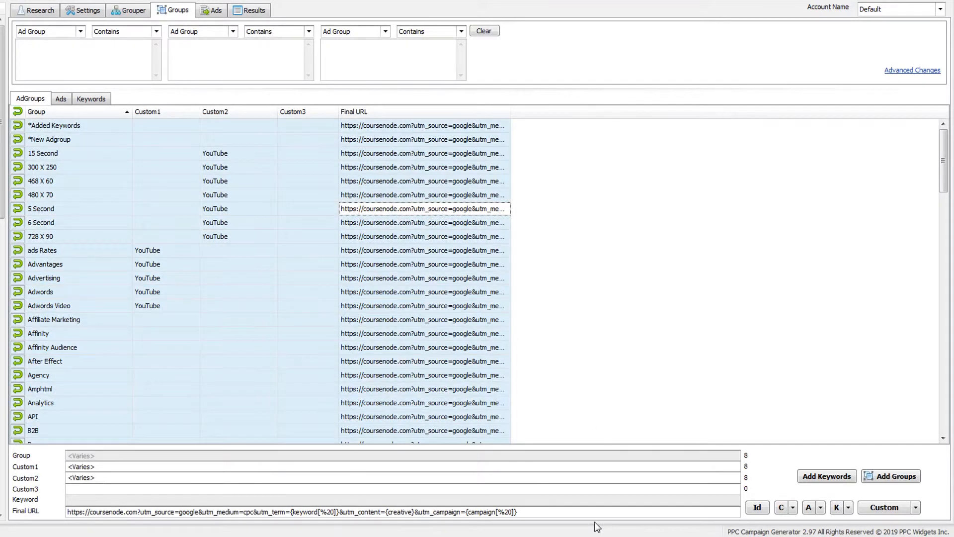
{"action": "left_click_drag", "start_coordinate": [519, 512], "coordinate": [139, 514]}
{"action": "key", "text": "BackSpace"}
{"action": "left_click", "coordinate": [334, 251]}
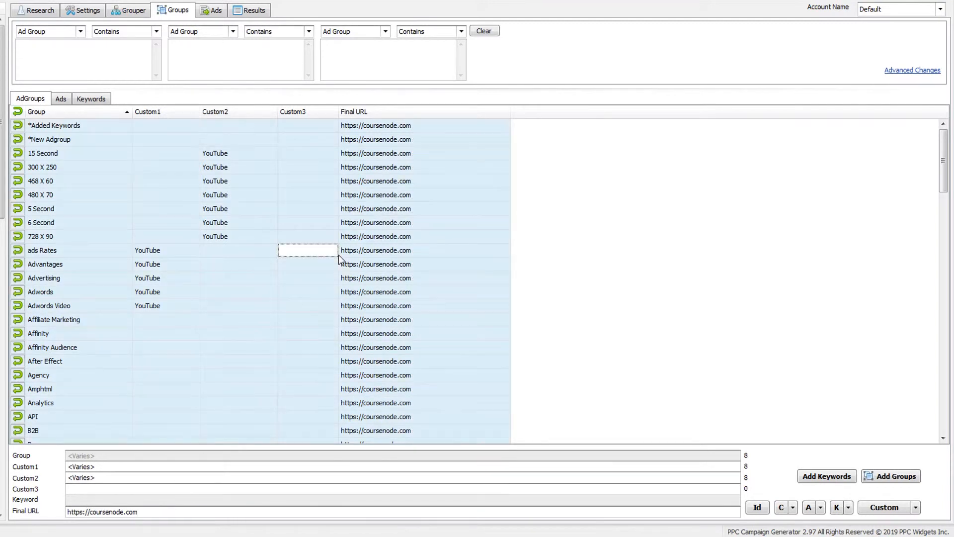
{"action": "left_click", "coordinate": [349, 334]}
{"action": "left_click", "coordinate": [328, 225]}
Step: Append ?kw_id= and the tracking ID placeholder {tid} to the final URL of all ad groups
{"action": "left_click", "coordinate": [380, 264]}
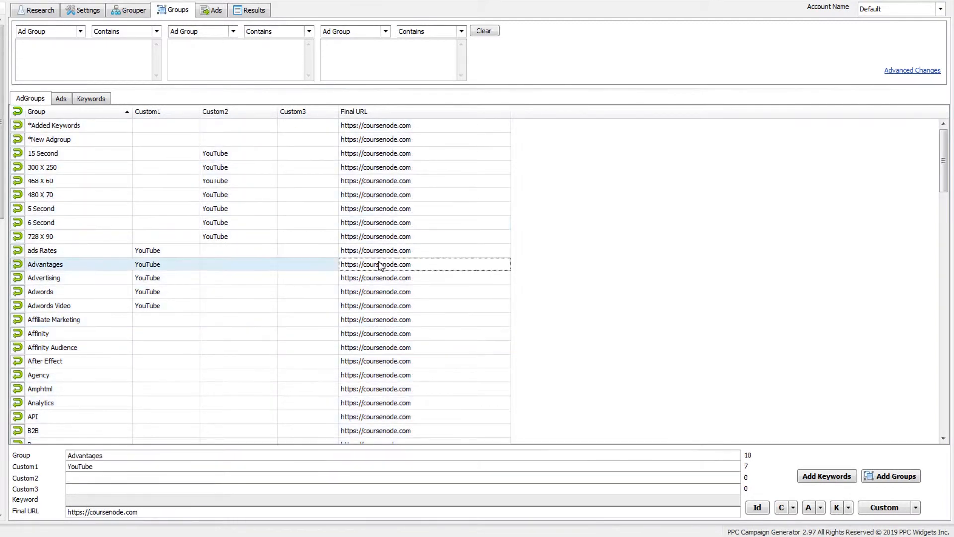
{"action": "key", "text": "ctrl+a"}
{"action": "left_click", "coordinate": [203, 513]}
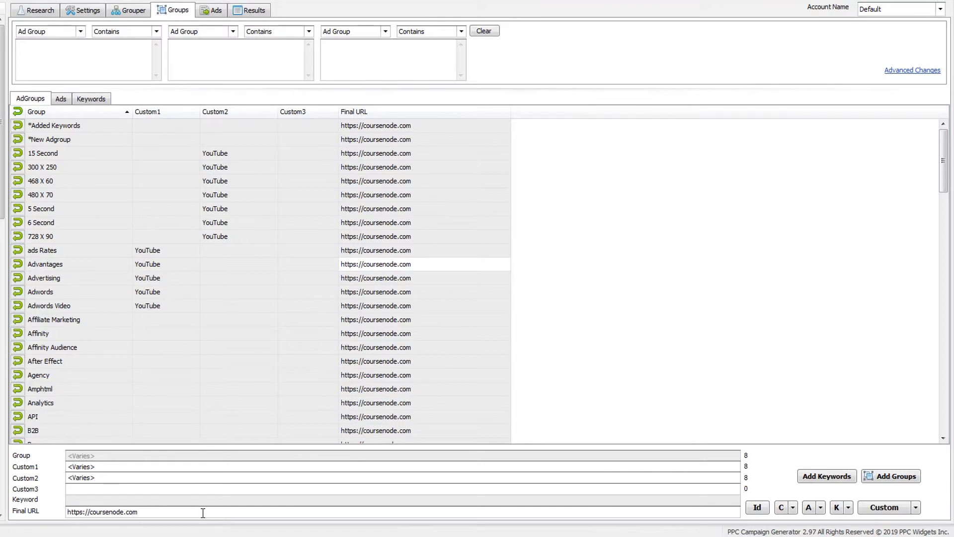
{"action": "type", "text": "?kw"}
{"action": "type", "text": "id="}
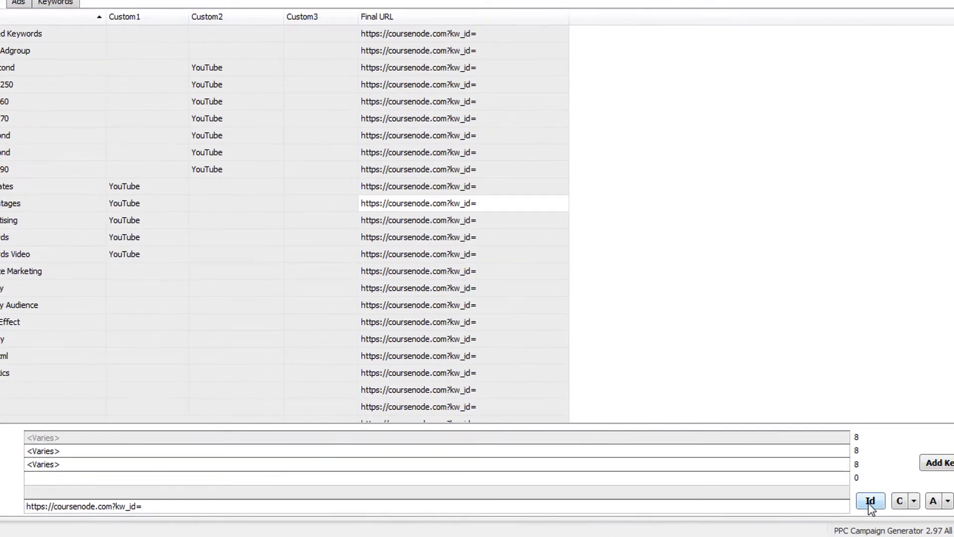
{"action": "left_click", "coordinate": [870, 501]}
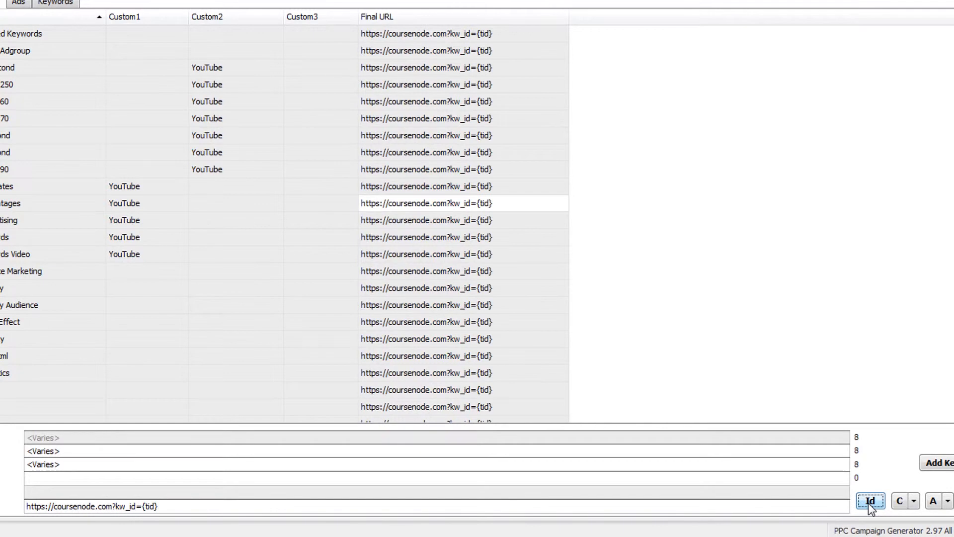
{"action": "left_click", "coordinate": [480, 135]}
{"action": "left_click", "coordinate": [490, 202]}
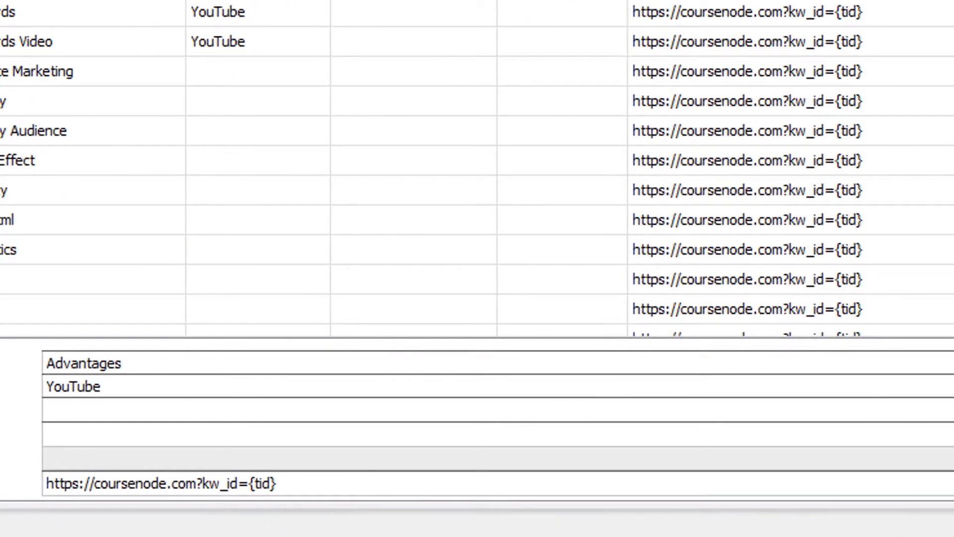
Step: Regenerate the campaign with the kw_id URLs and check the Final URL values of the keyword and ad rows
{"action": "left_click", "coordinate": [248, 1]}
{"action": "left_click", "coordinate": [698, 71]}
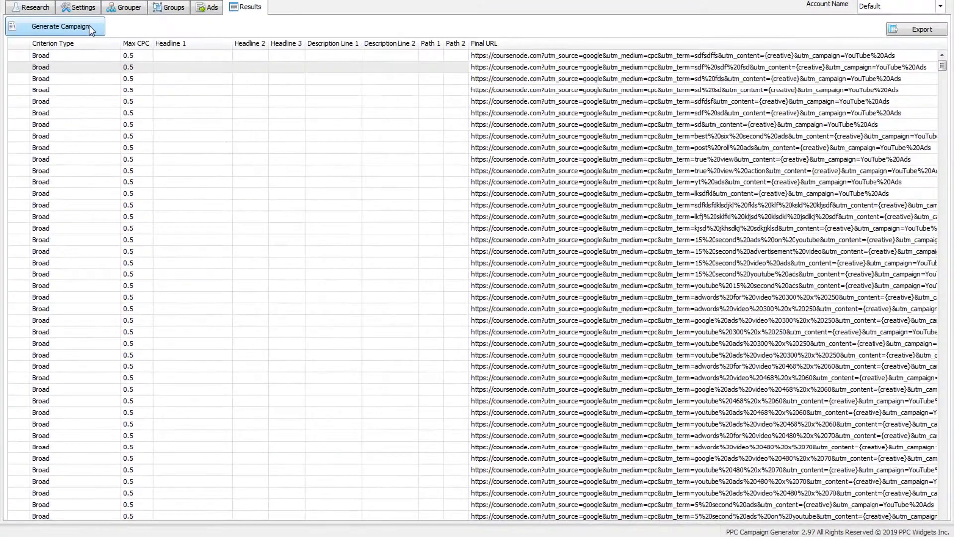
{"action": "left_click", "coordinate": [90, 27]}
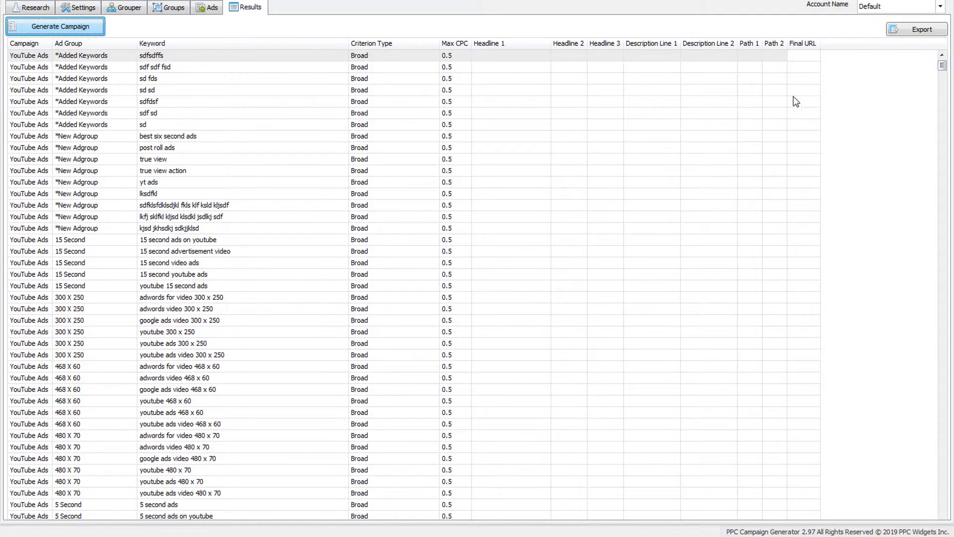
{"action": "left_click_drag", "start_coordinate": [942, 65], "coordinate": [943, 507]}
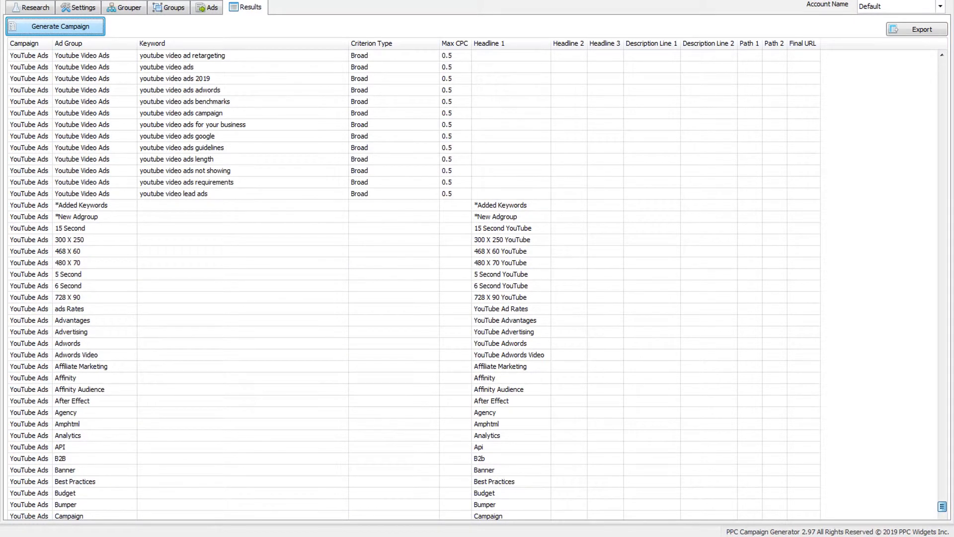
{"action": "left_click", "coordinate": [758, 193]}
{"action": "left_click", "coordinate": [759, 227]}
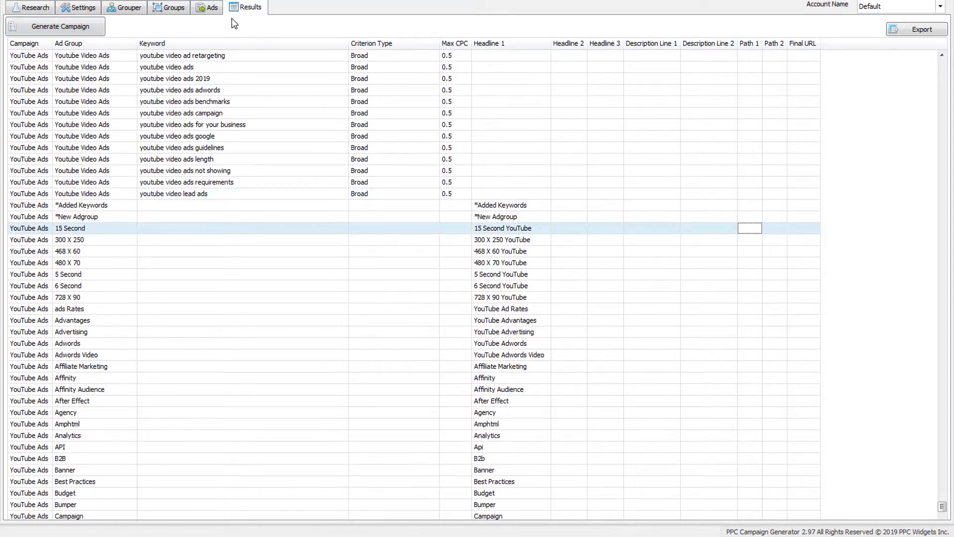
Step: Set the ad template's Final URL to the {groupURL} template string
{"action": "left_click", "coordinate": [201, 10]}
{"action": "left_click", "coordinate": [151, 122]}
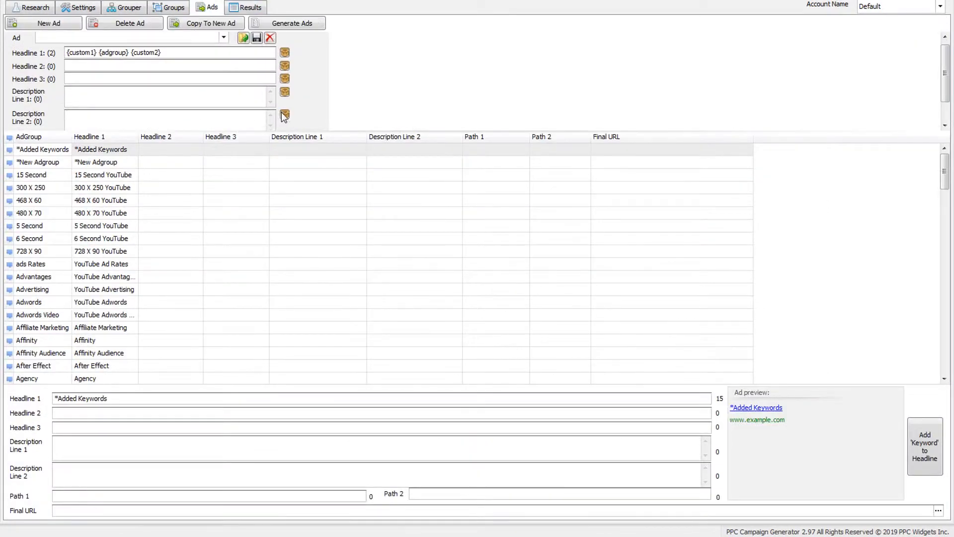
{"action": "left_click_drag", "start_coordinate": [501, 128], "coordinate": [430, 166]}
{"action": "left_click", "coordinate": [284, 156]}
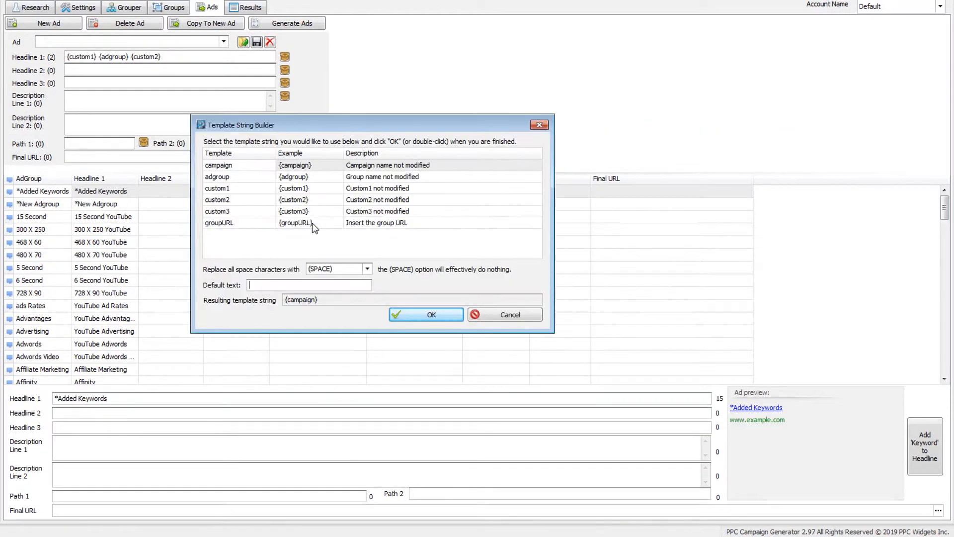
{"action": "left_click", "coordinate": [313, 223]}
{"action": "left_click", "coordinate": [449, 320]}
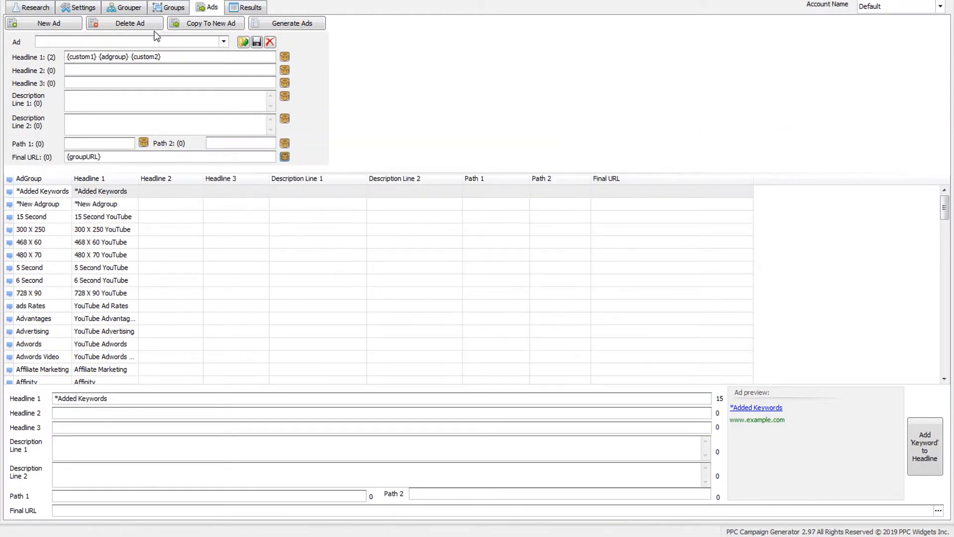
Step: Check the final URLs assigned to several ad groups, including *New Adgroup, 468 X 60 and Advantages
{"action": "left_click", "coordinate": [168, 9]}
{"action": "left_click", "coordinate": [380, 137]}
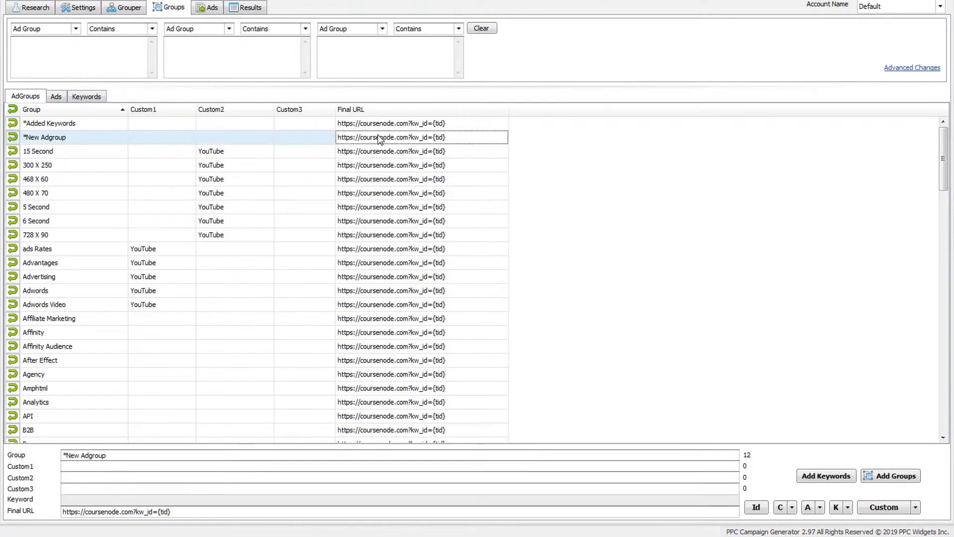
{"action": "left_click", "coordinate": [387, 179]}
{"action": "left_click", "coordinate": [390, 262]}
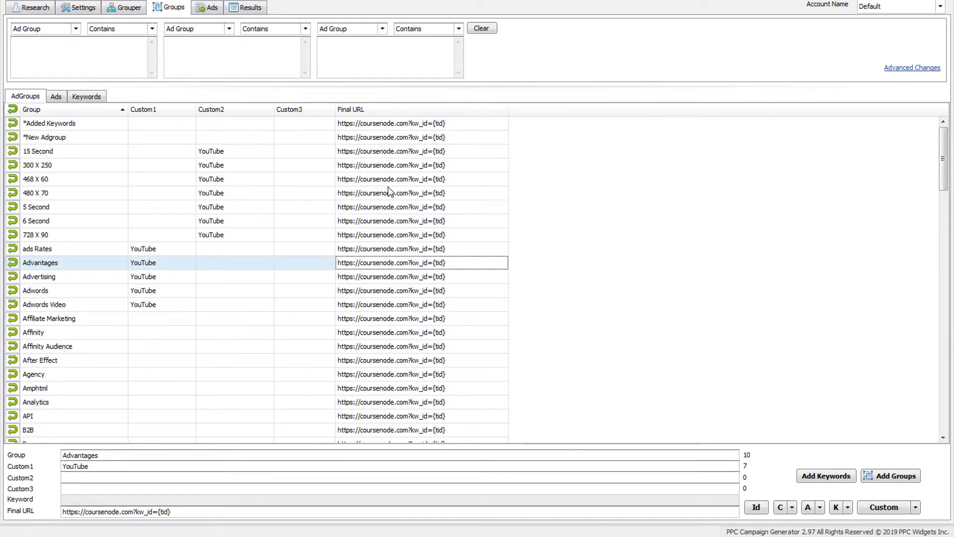
Step: Regenerate the campaign with {groupURL} in the ad template and check the ad rows' final URLs
{"action": "left_click", "coordinate": [208, 7]}
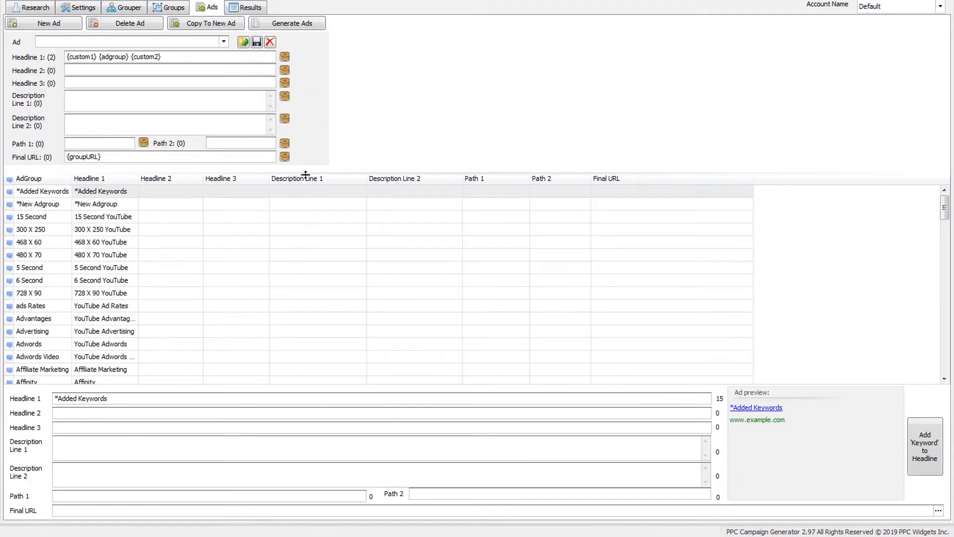
{"action": "mouse_move", "coordinate": [408, 173]}
{"action": "left_mouse_down"}
{"action": "mouse_move", "coordinate": [408, 199]}
{"action": "mouse_move", "coordinate": [398, 166]}
{"action": "left_mouse_up"}
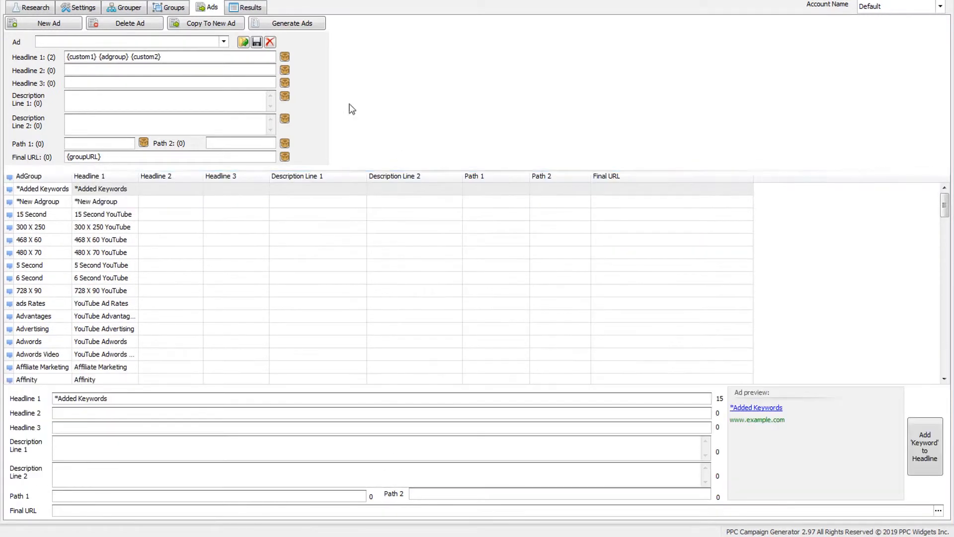
{"action": "left_click", "coordinate": [263, 8]}
{"action": "left_click", "coordinate": [83, 30]}
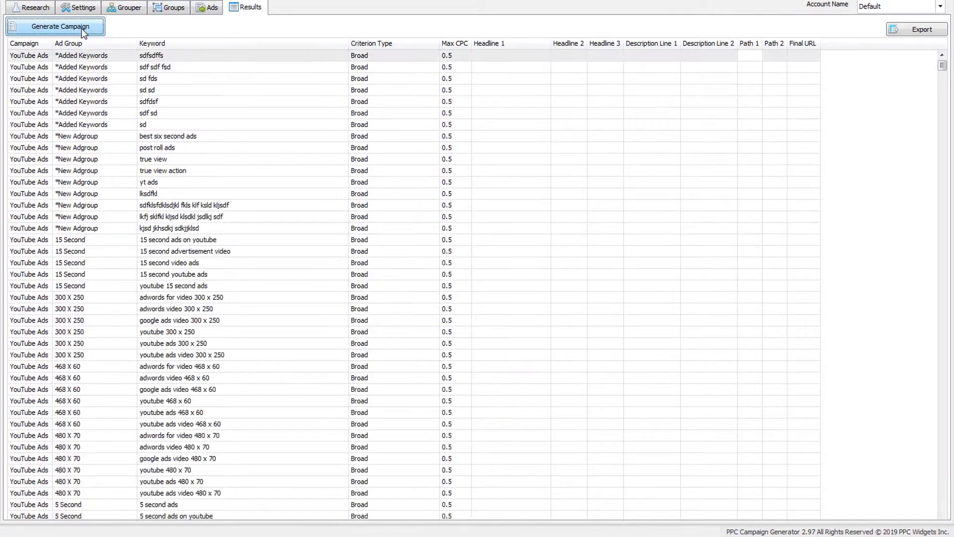
{"action": "left_click_drag", "start_coordinate": [943, 71], "coordinate": [953, 512]}
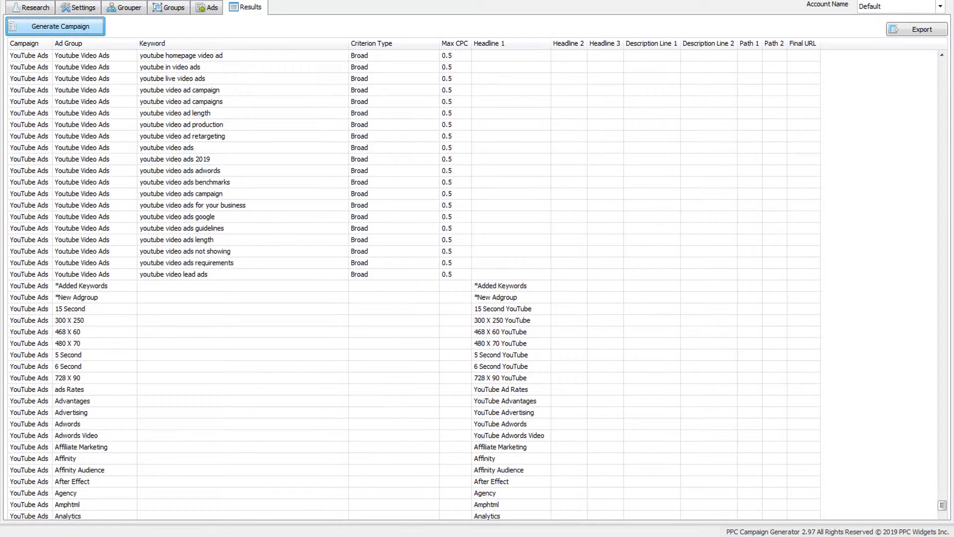
Step: Delete all existing ads from the ad groups and return to the ad template
{"action": "left_click", "coordinate": [207, 7]}
{"action": "left_click", "coordinate": [134, 239]}
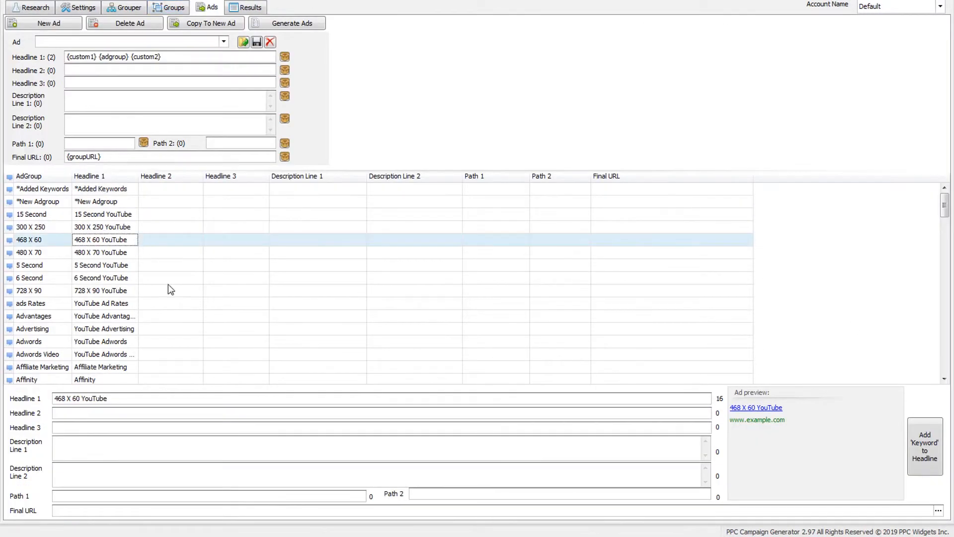
{"action": "left_click", "coordinate": [134, 290]}
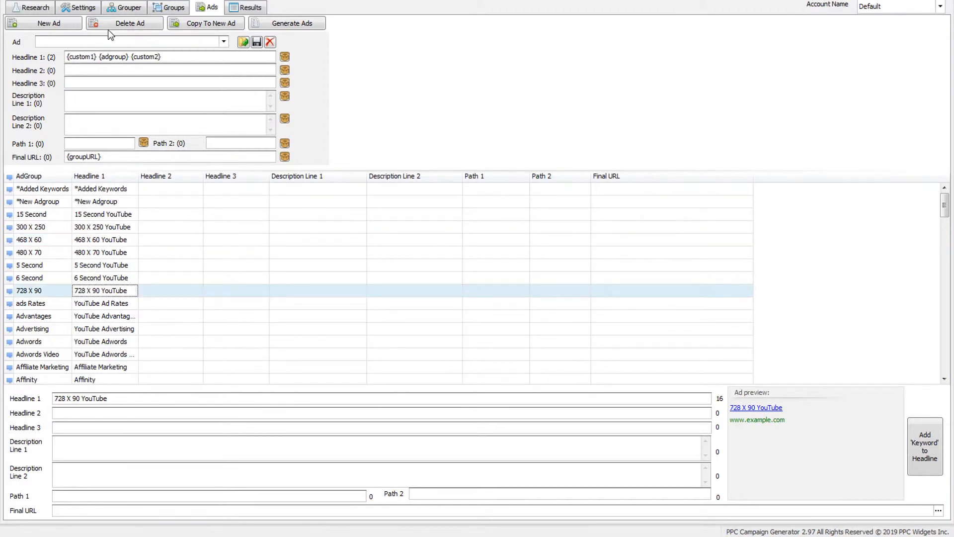
{"action": "left_click", "coordinate": [168, 7]}
{"action": "left_click", "coordinate": [56, 97]}
{"action": "left_click", "coordinate": [183, 200]}
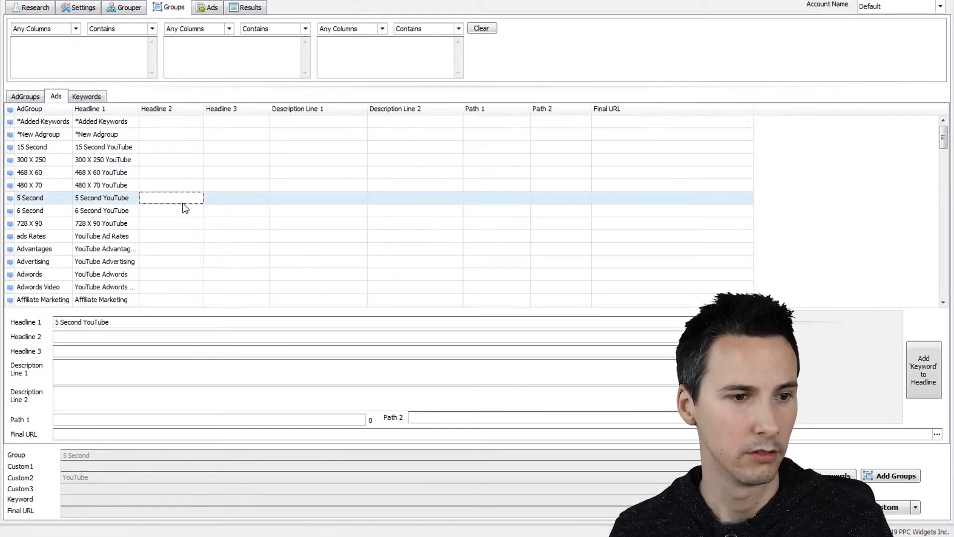
{"action": "key", "text": "ctrl+a"}
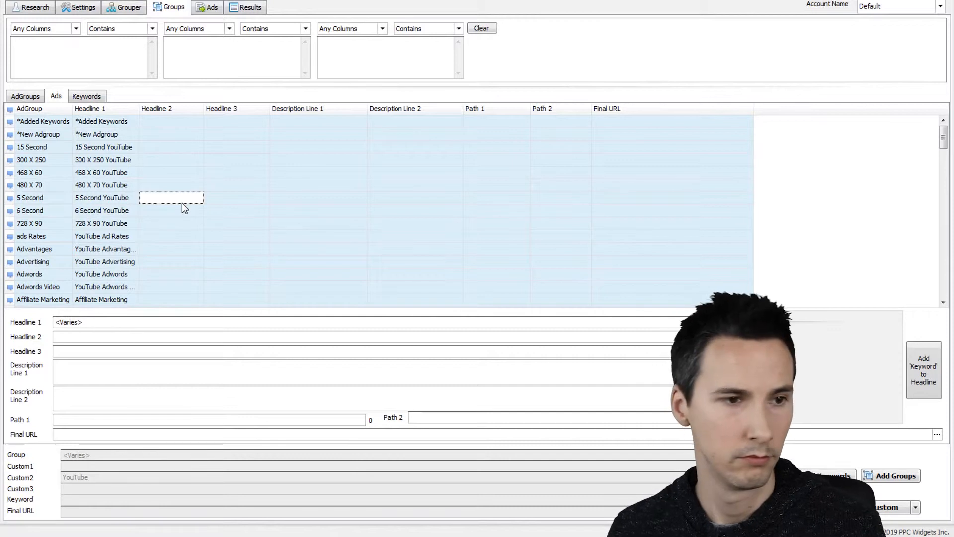
{"action": "key", "text": "Delete"}
{"action": "left_click", "coordinate": [209, 8]}
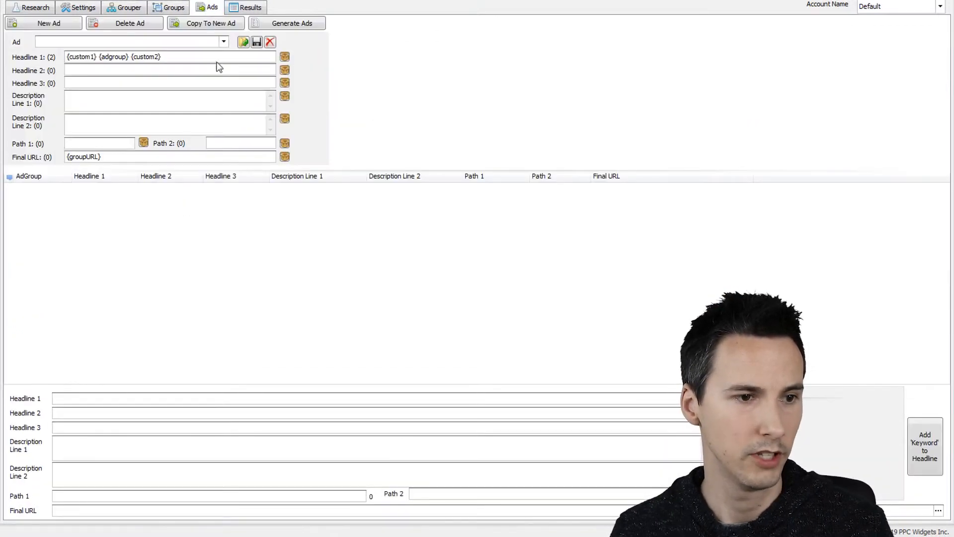
Step: Generate the ads from the {groupURL} template and check the numbered tracking IDs in the ads' final URLs
{"action": "left_click", "coordinate": [292, 23]}
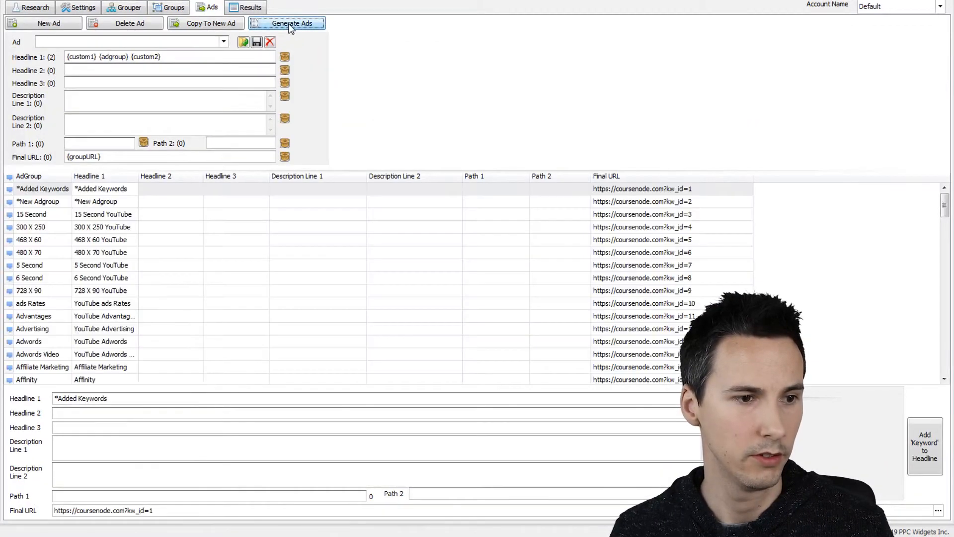
{"action": "left_click", "coordinate": [357, 257]}
{"action": "left_click", "coordinate": [665, 317]}
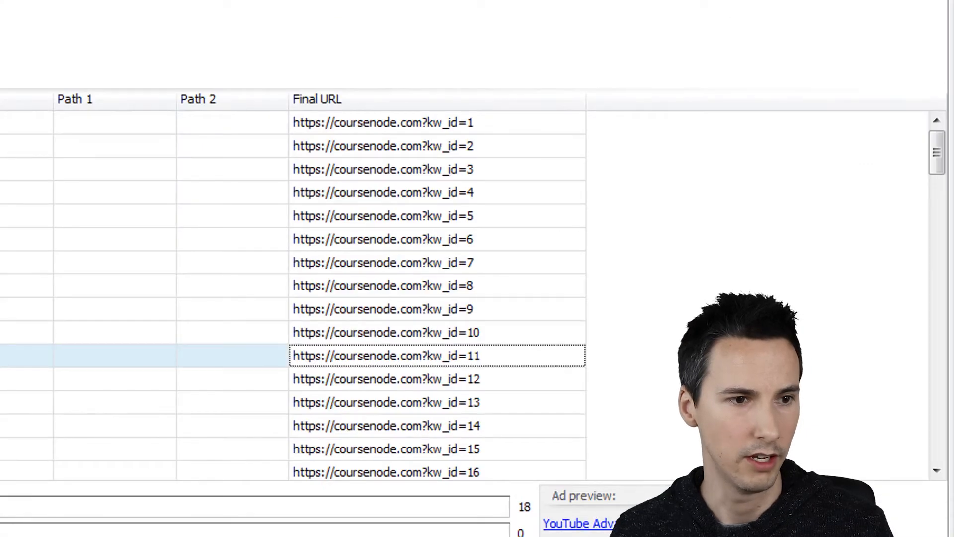
Step: Regenerate the campaign and check the final URLs of the ad rows at the end of the results
{"action": "left_click", "coordinate": [244, 6]}
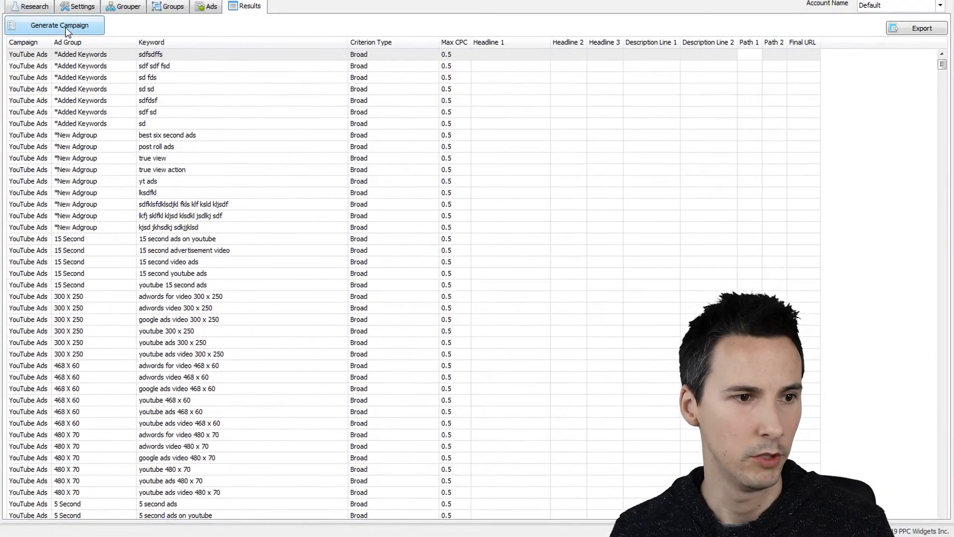
{"action": "left_click", "coordinate": [67, 28]}
{"action": "left_click_drag", "start_coordinate": [942, 64], "coordinate": [942, 477]}
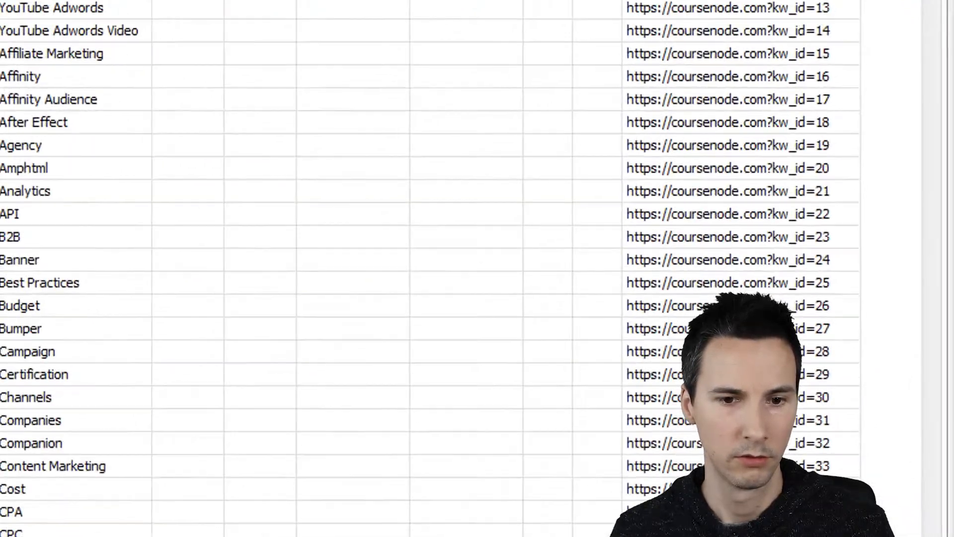
{"action": "left_click", "coordinate": [736, 397]}
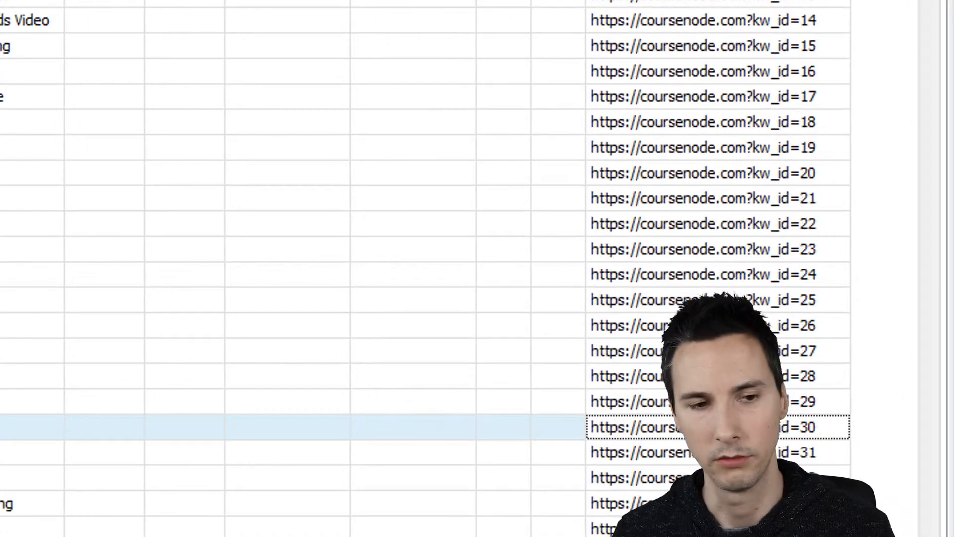
{"action": "left_click", "coordinate": [724, 223]}
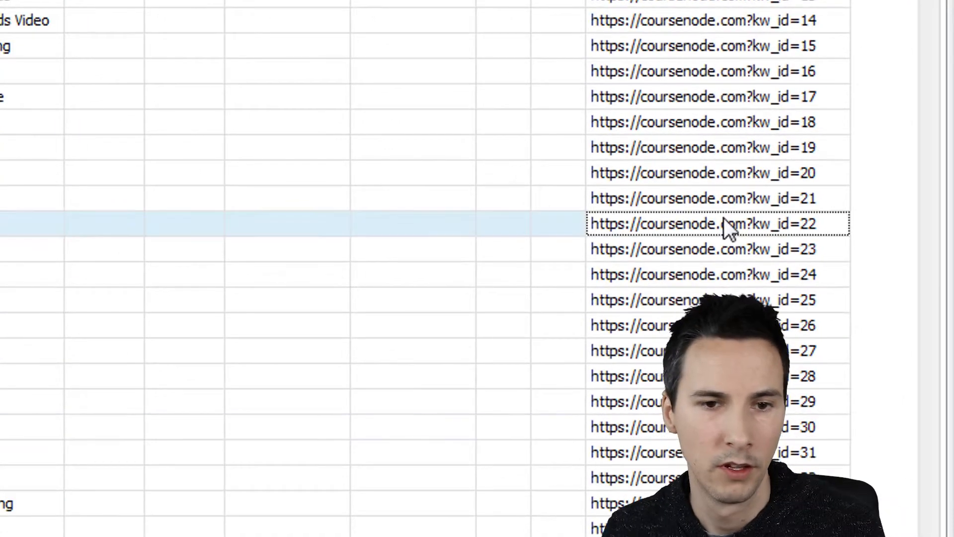
{"action": "left_click", "coordinate": [755, 275]}
{"action": "scroll", "coordinate": [755, 293], "scroll_direction": "up", "scroll_amount": 7}
{"action": "left_click", "coordinate": [798, 228]}
{"action": "left_click", "coordinate": [786, 296]}
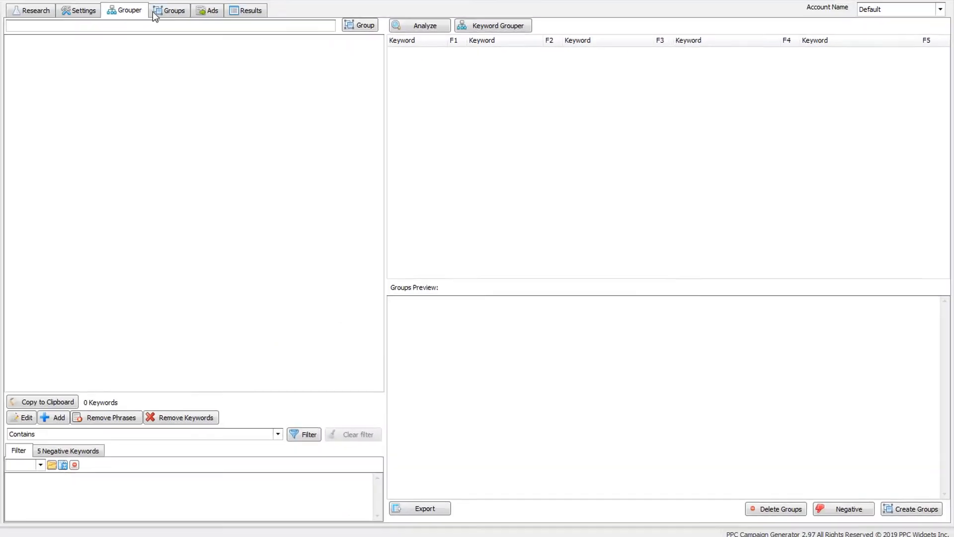
Step: Compare the final URLs of the ads with those of the keywords in the campaign's groups
{"action": "left_click", "coordinate": [171, 12]}
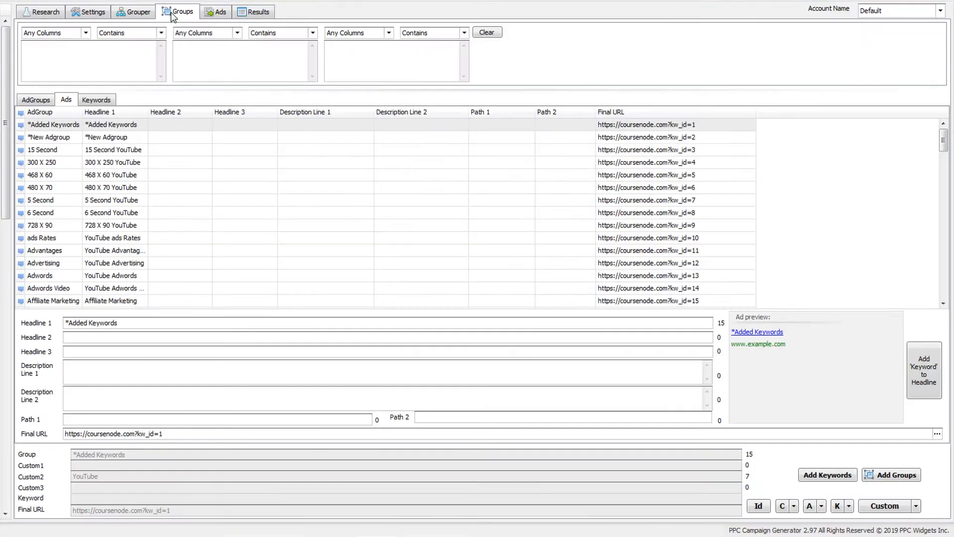
{"action": "left_click", "coordinate": [577, 162]}
{"action": "left_click", "coordinate": [627, 237]}
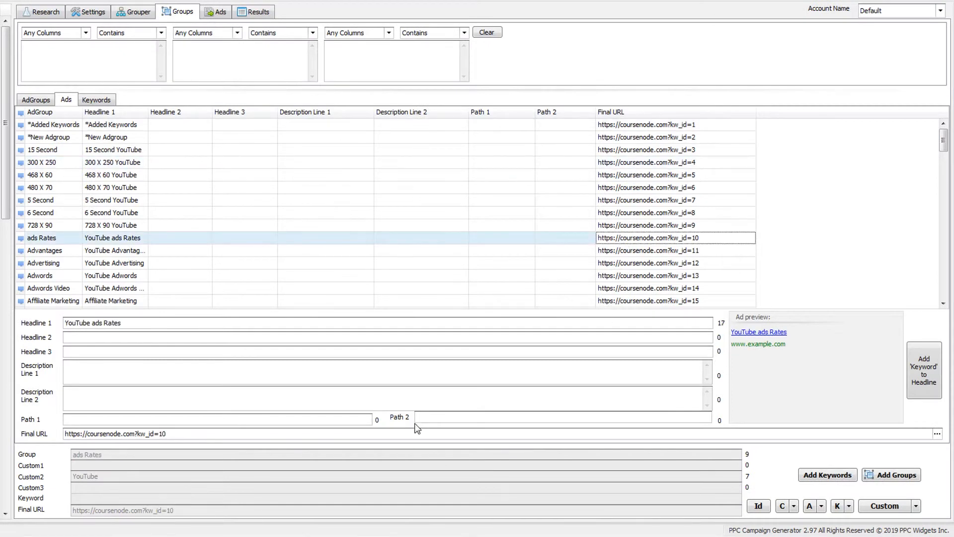
{"action": "left_click", "coordinate": [100, 100]}
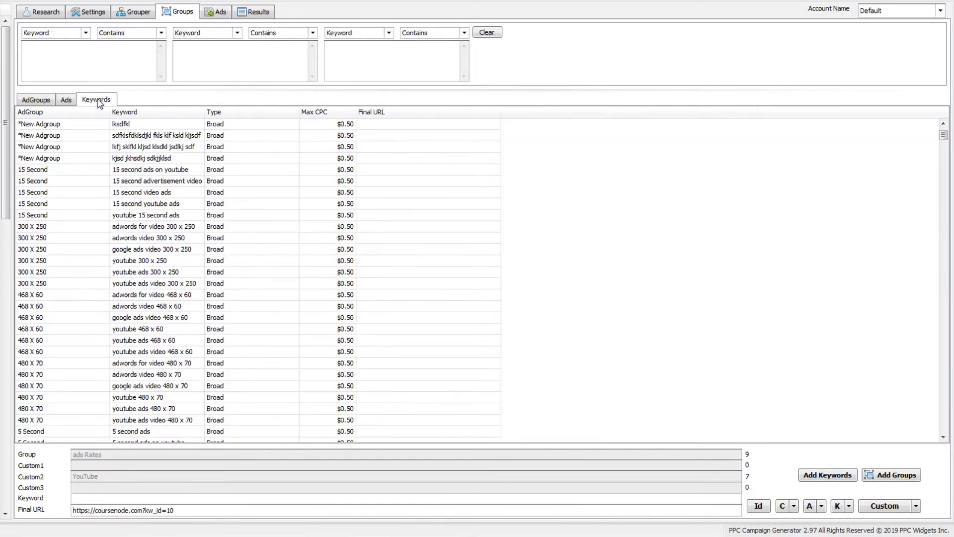
{"action": "left_click", "coordinate": [327, 240]}
Step: Set Keyword Level URLs to Yes and save the settings
{"action": "left_click", "coordinate": [103, 13]}
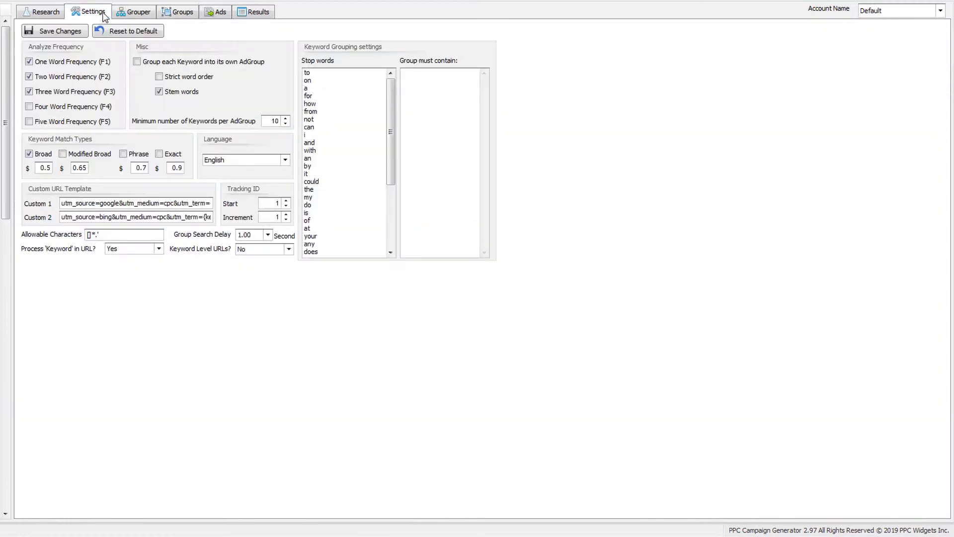
{"action": "left_click", "coordinate": [281, 254]}
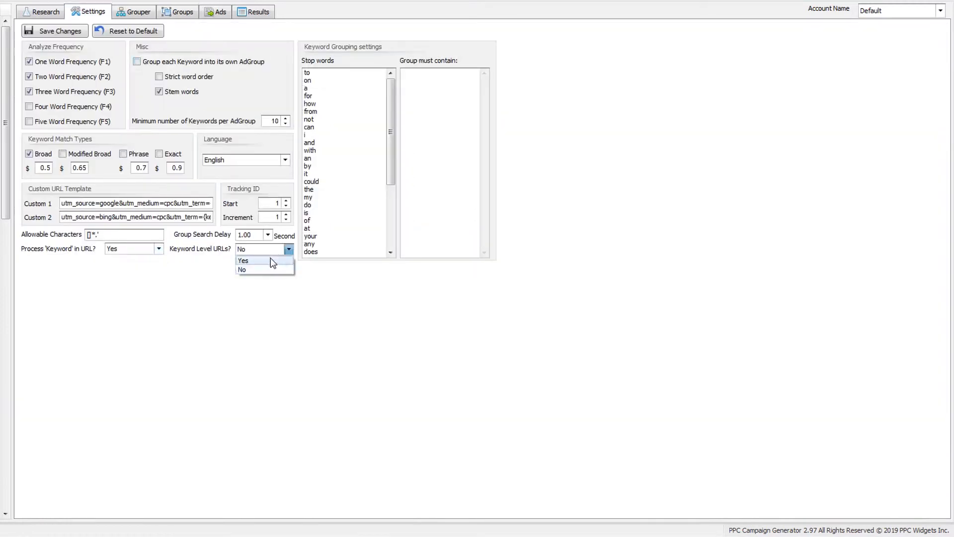
{"action": "left_click", "coordinate": [269, 260]}
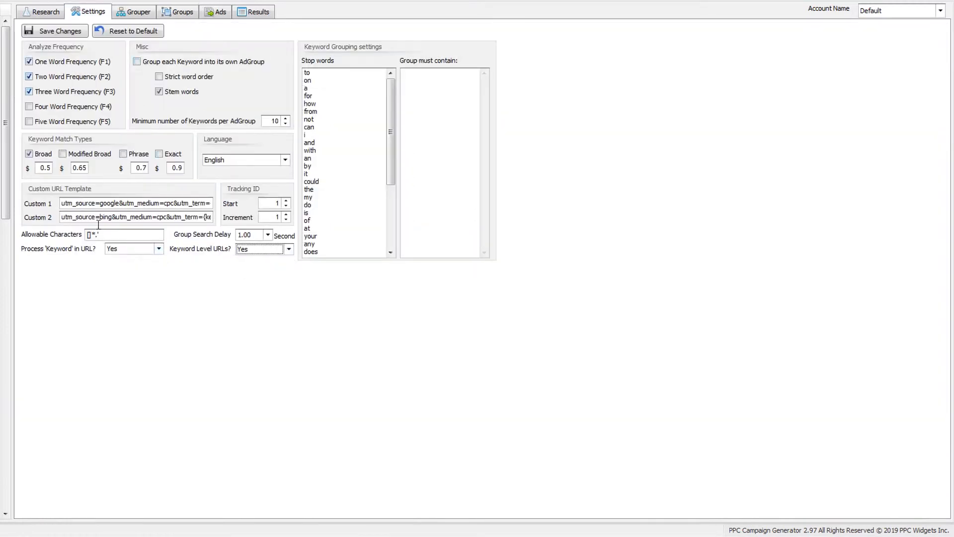
{"action": "left_click", "coordinate": [76, 33]}
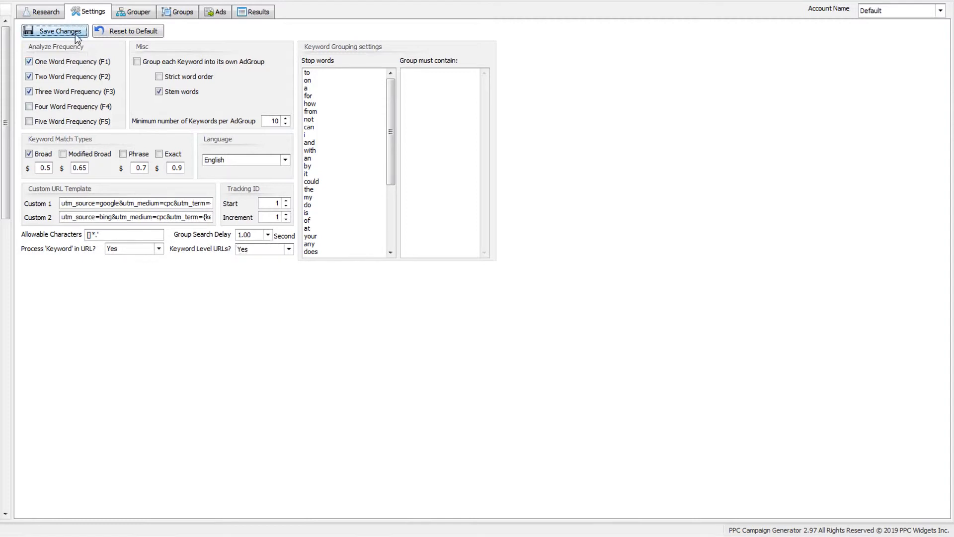
Step: Regenerate the campaign with keyword-level URLs enabled and check the keyword rows' final URLs
{"action": "left_click", "coordinate": [173, 13]}
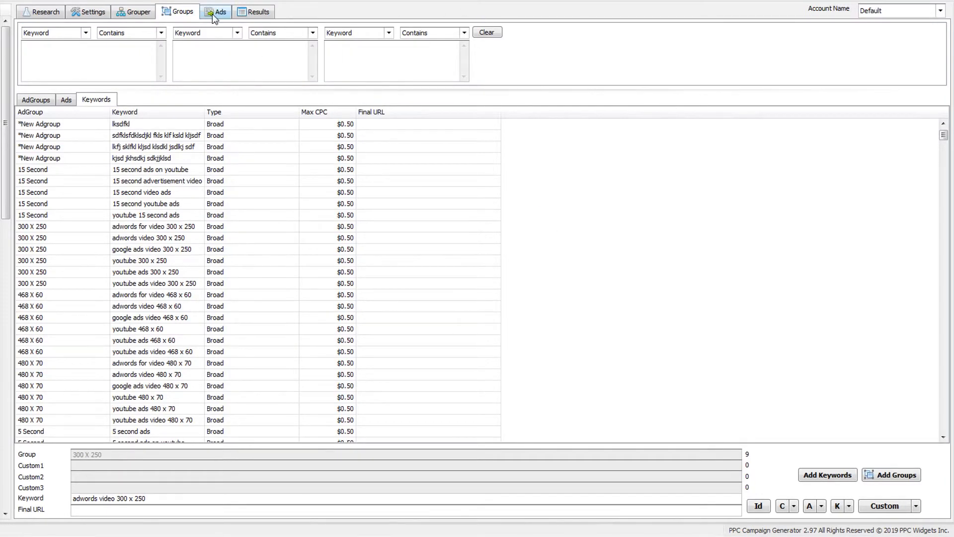
{"action": "left_click", "coordinate": [256, 12]}
{"action": "left_click", "coordinate": [88, 31]}
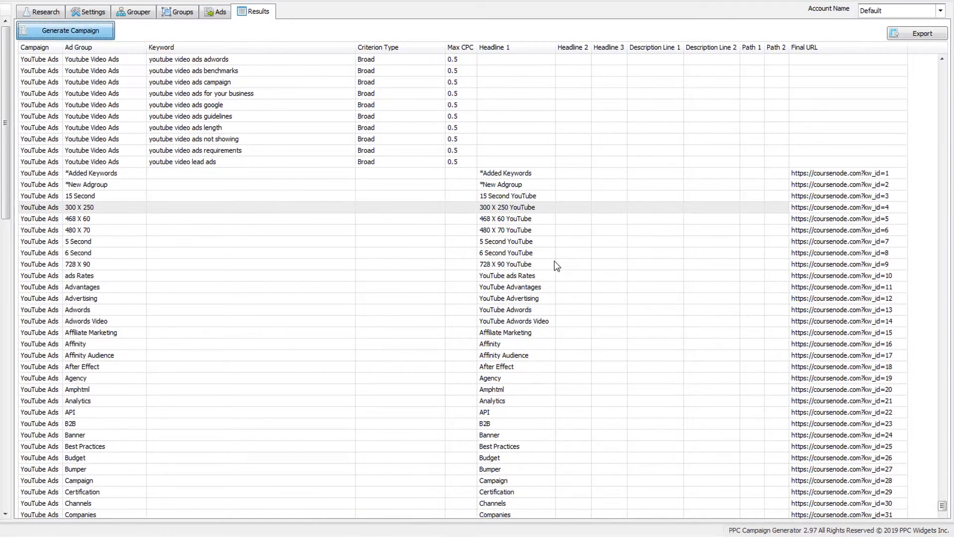
{"action": "left_click_drag", "start_coordinate": [942, 75], "coordinate": [918, 65]}
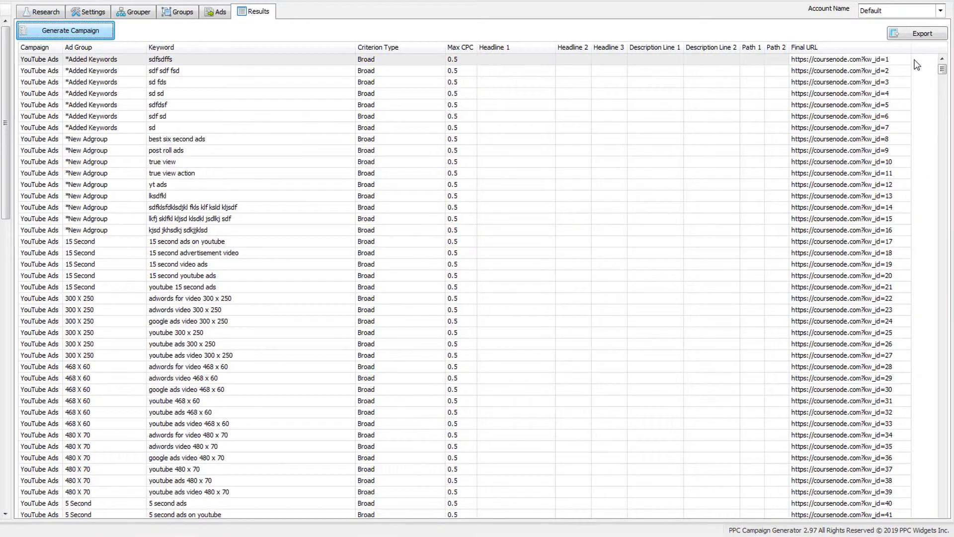
Step: Set Keyword Level URLs back to No and save the settings
{"action": "left_click", "coordinate": [149, 11]}
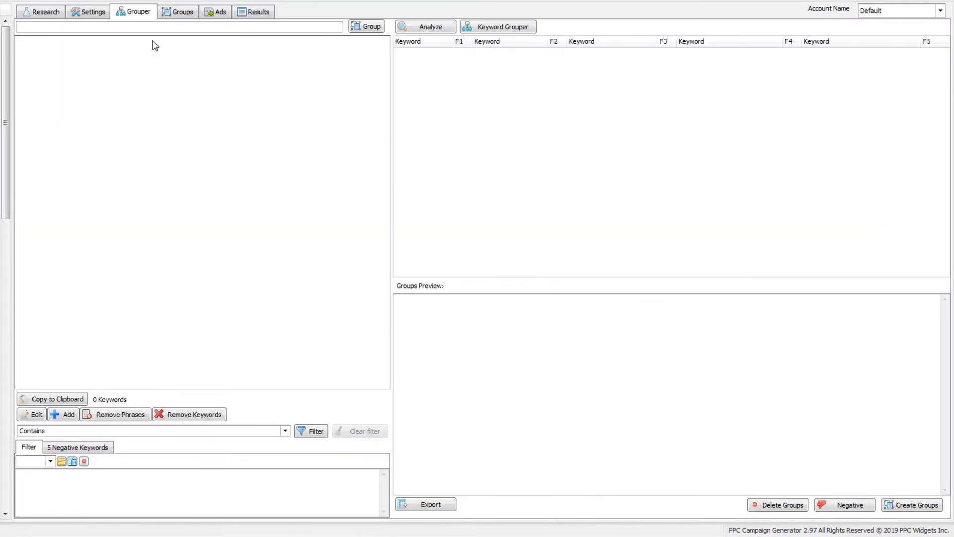
{"action": "left_click", "coordinate": [96, 15]}
{"action": "left_click", "coordinate": [277, 250]}
{"action": "left_click", "coordinate": [271, 266]}
{"action": "left_click", "coordinate": [128, 253]}
{"action": "left_click", "coordinate": [127, 250]}
{"action": "left_click", "coordinate": [74, 30]}
Step: Select all ad groups and append &camp= to their Final URL after the {tid} tracking parameter
{"action": "left_click", "coordinate": [135, 12]}
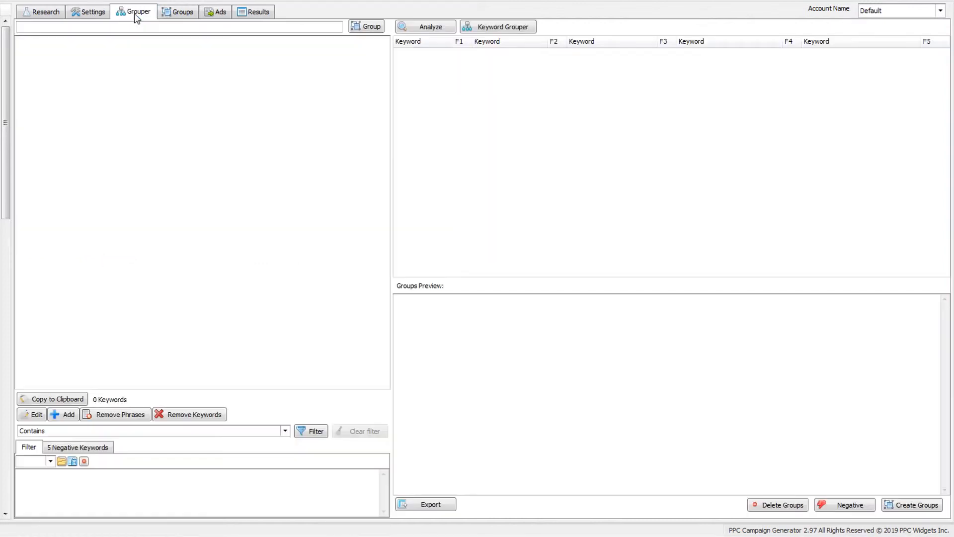
{"action": "left_click", "coordinate": [179, 13]}
{"action": "left_click", "coordinate": [574, 261]}
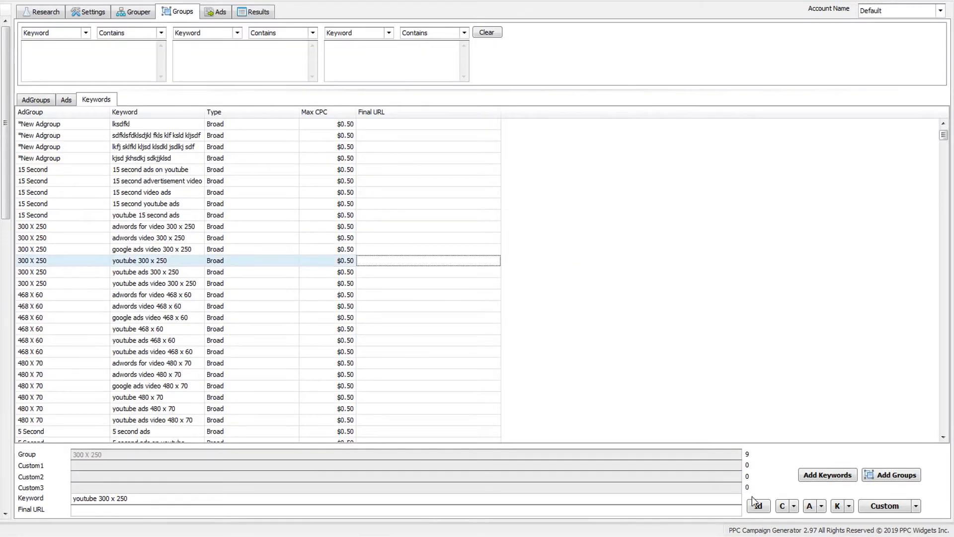
{"action": "left_click", "coordinate": [786, 510]}
{"action": "left_click", "coordinate": [420, 215]}
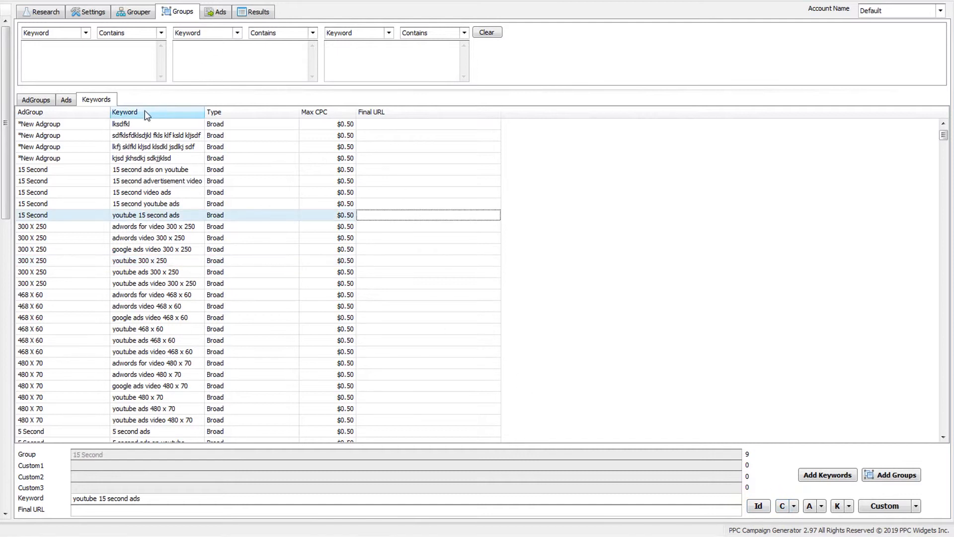
{"action": "left_click", "coordinate": [36, 100]}
{"action": "key", "text": "ctrl+a"}
{"action": "left_click_drag", "start_coordinate": [182, 511], "coordinate": [150, 511]}
{"action": "left_click", "coordinate": [200, 511]}
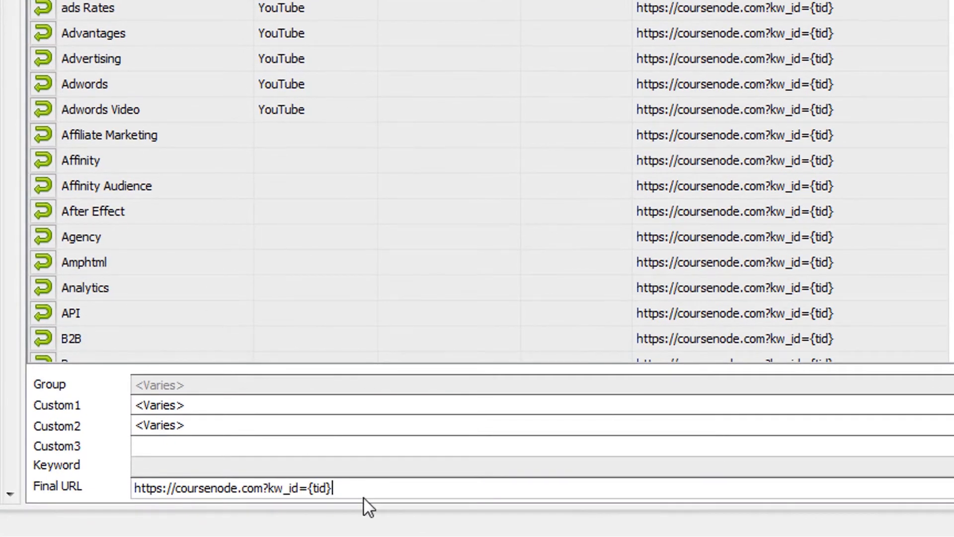
{"action": "type", "text": "&"}
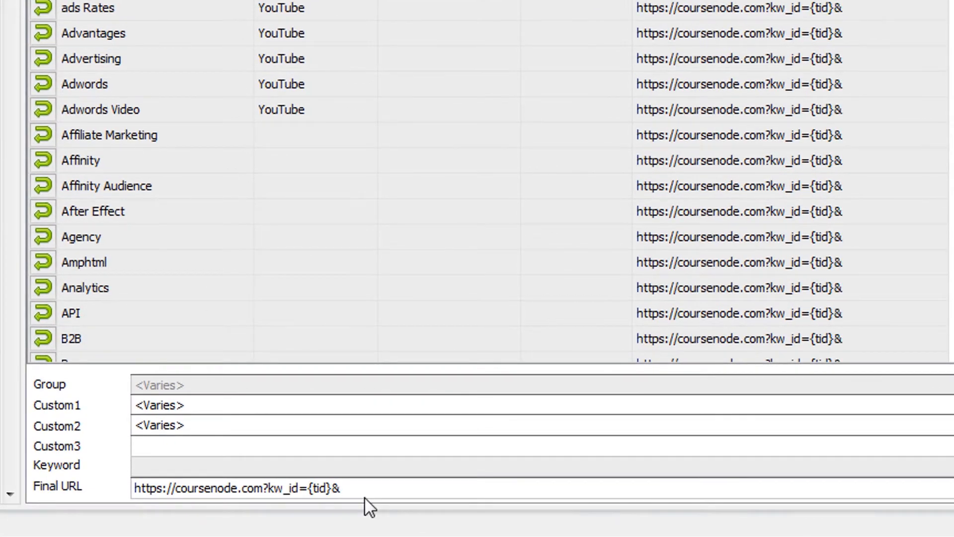
{"action": "type", "text": "camp="}
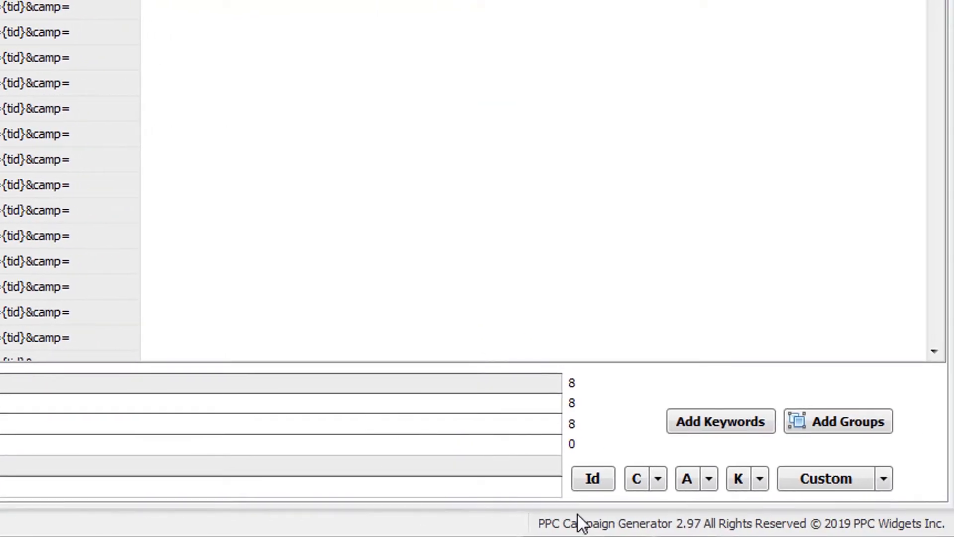
Step: Complete the camp parameter of all ad groups with the campaign token, using %20 as space replacement, and check the Agency group's URL
{"action": "left_click", "coordinate": [659, 480]}
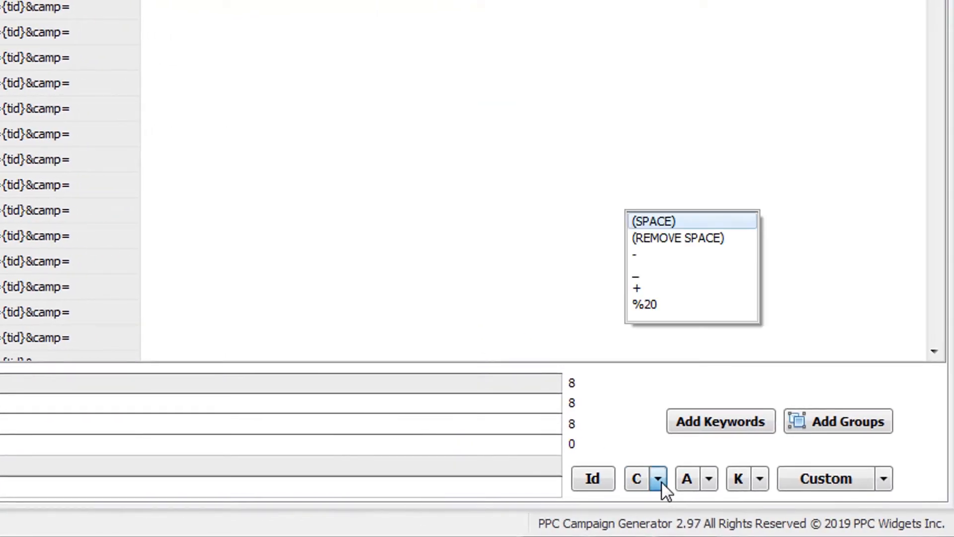
{"action": "left_click", "coordinate": [679, 240]}
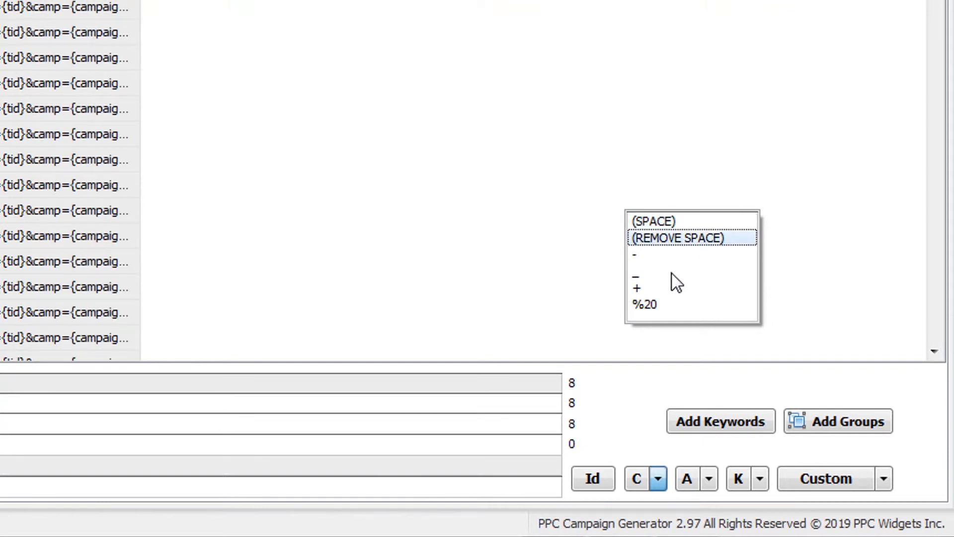
{"action": "left_click", "coordinate": [674, 255]}
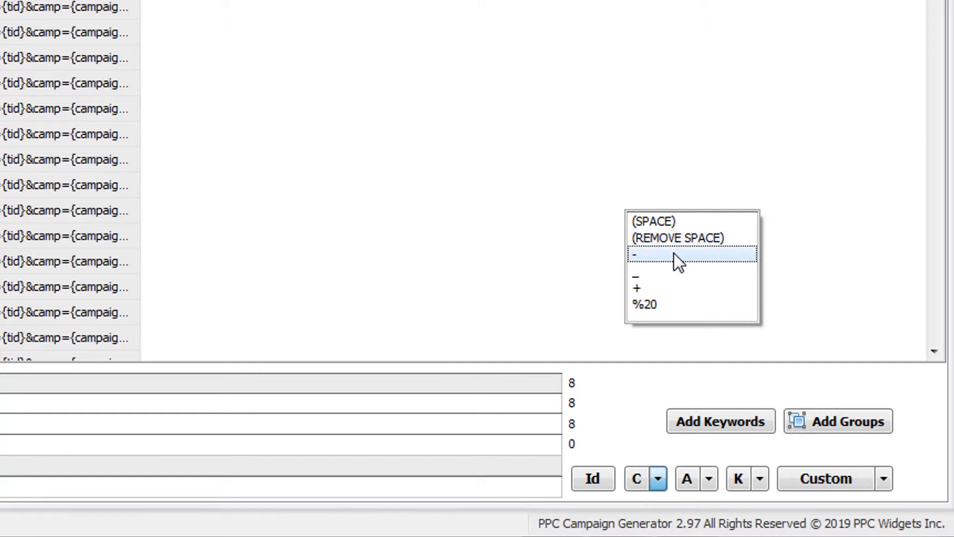
{"action": "left_click", "coordinate": [675, 274]}
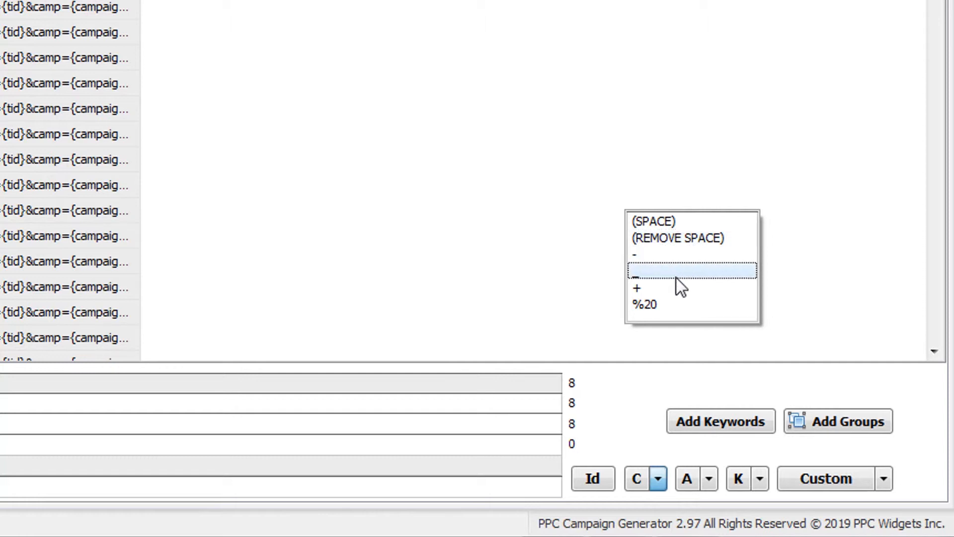
{"action": "left_click", "coordinate": [676, 289]}
{"action": "left_click", "coordinate": [676, 302]}
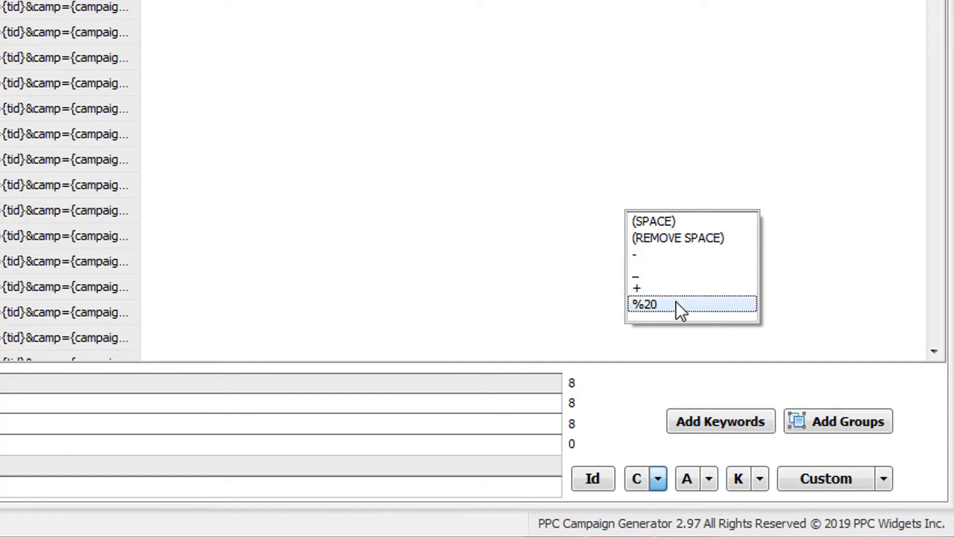
{"action": "left_click", "coordinate": [668, 255]}
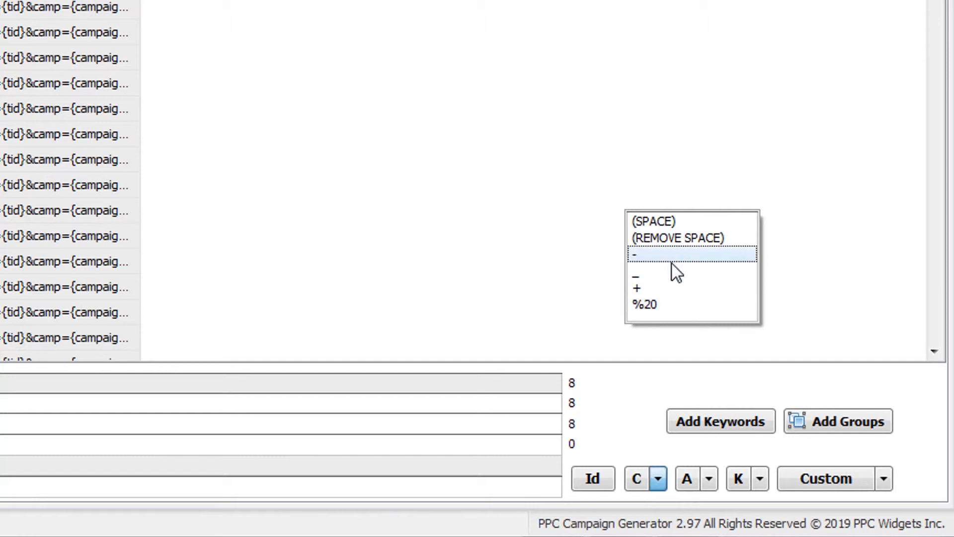
{"action": "left_click", "coordinate": [677, 305]}
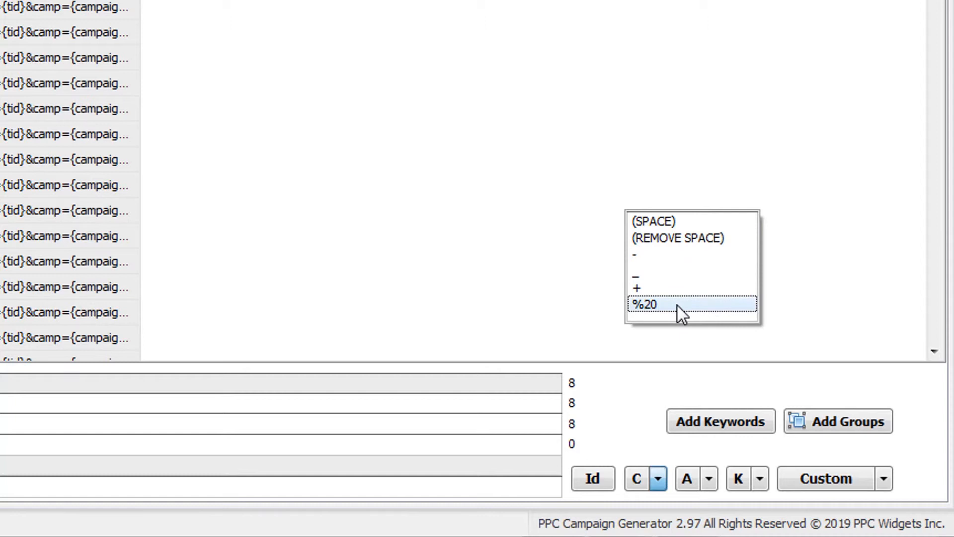
{"action": "left_click", "coordinate": [611, 428]}
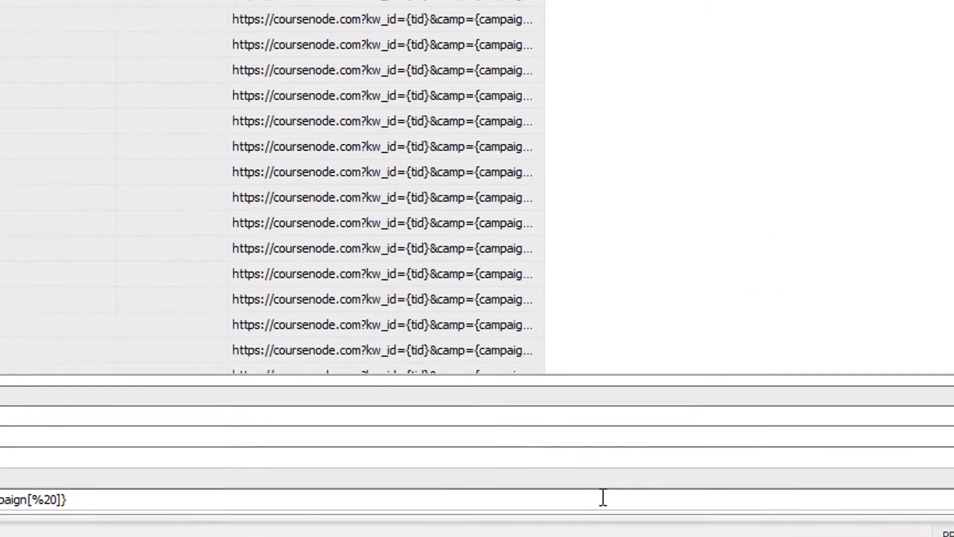
{"action": "left_click", "coordinate": [760, 261]}
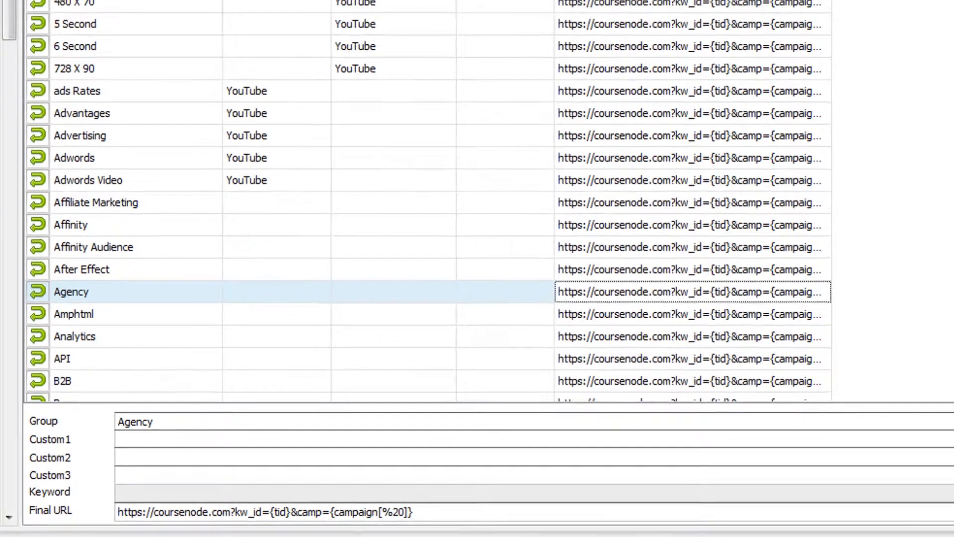
Step: Regenerate the campaign and check whether the ad rows' final URLs include the camp parameter
{"action": "left_click", "coordinate": [255, 13]}
{"action": "left_click", "coordinate": [103, 34]}
{"action": "left_click_drag", "start_coordinate": [942, 70], "coordinate": [943, 509]}
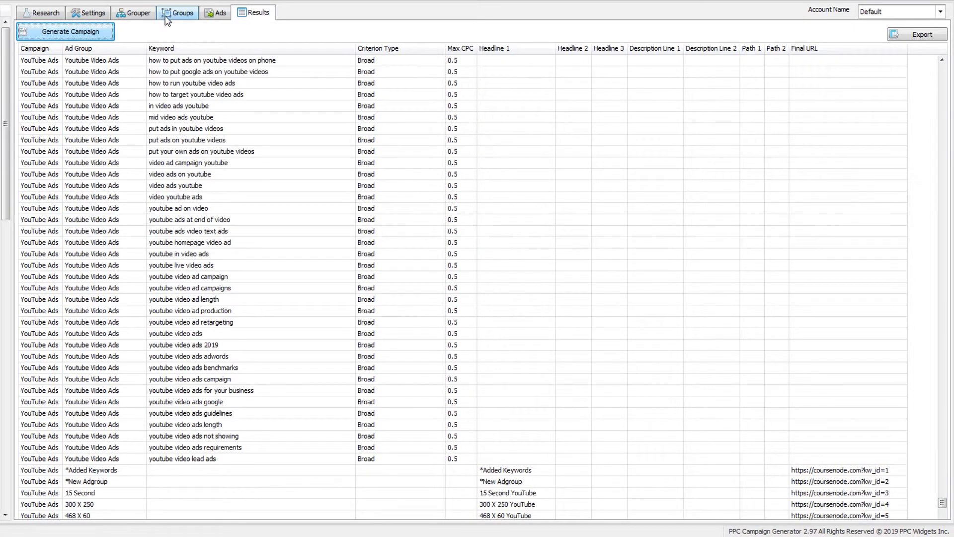
Step: Delete all existing ads from the campaign's ad groups
{"action": "left_click", "coordinate": [178, 13]}
{"action": "left_click", "coordinate": [67, 101]}
{"action": "left_click", "coordinate": [216, 213]}
{"action": "key", "text": "ctrl+a"}
{"action": "key", "text": "Delete"}
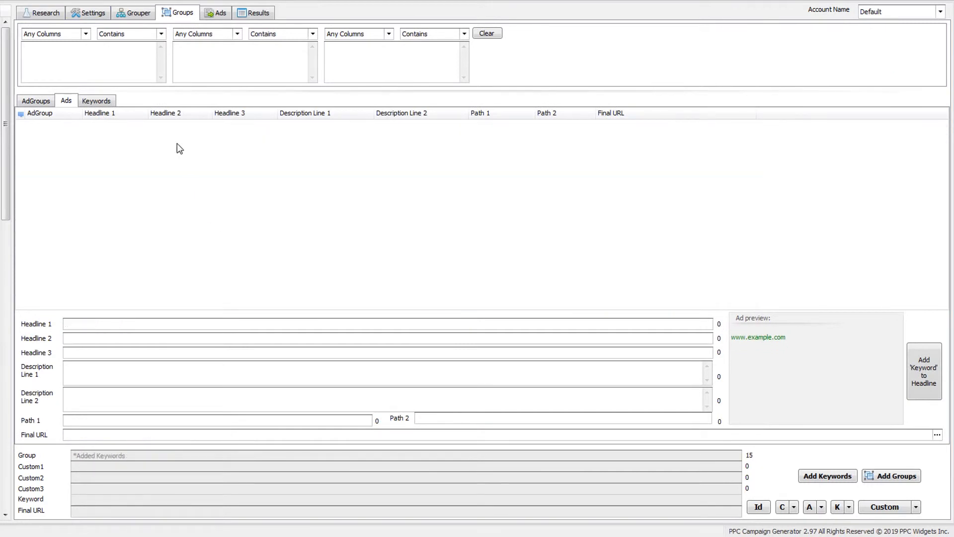
Step: Generate new ads for all ad groups with the {custom1} {adgroup} {custom2} headline and {groupURL} final URL, and regenerate the campaign
{"action": "left_click", "coordinate": [221, 14]}
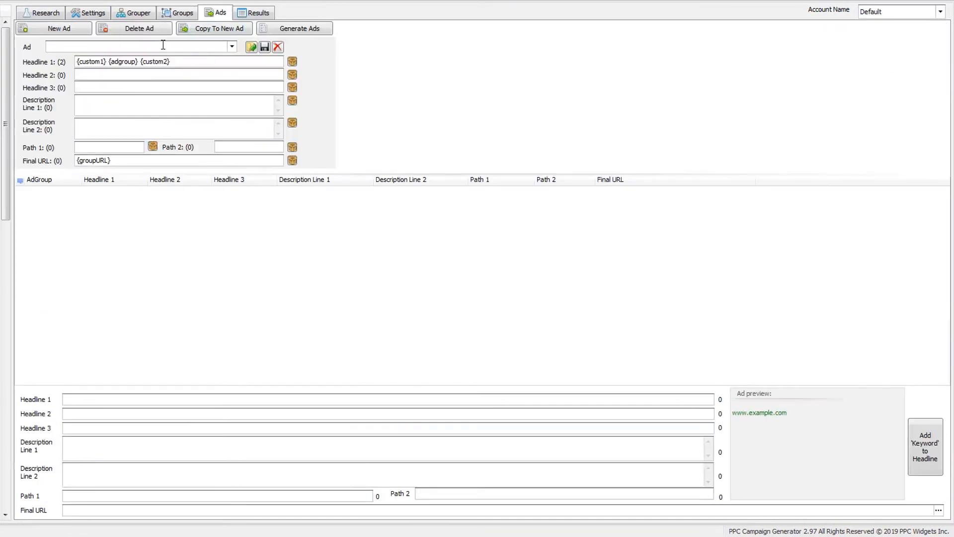
{"action": "left_click", "coordinate": [295, 28]}
{"action": "left_click", "coordinate": [258, 12]}
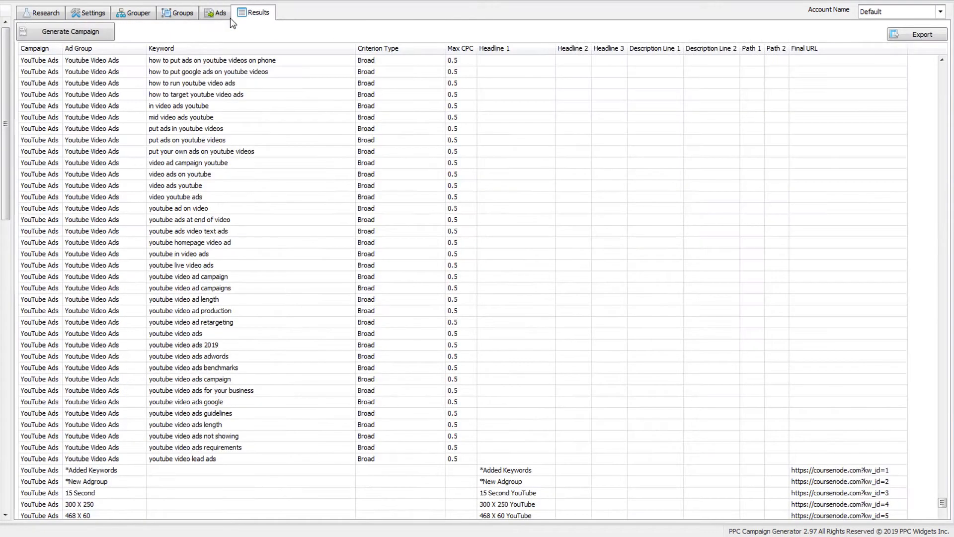
{"action": "left_click", "coordinate": [96, 34]}
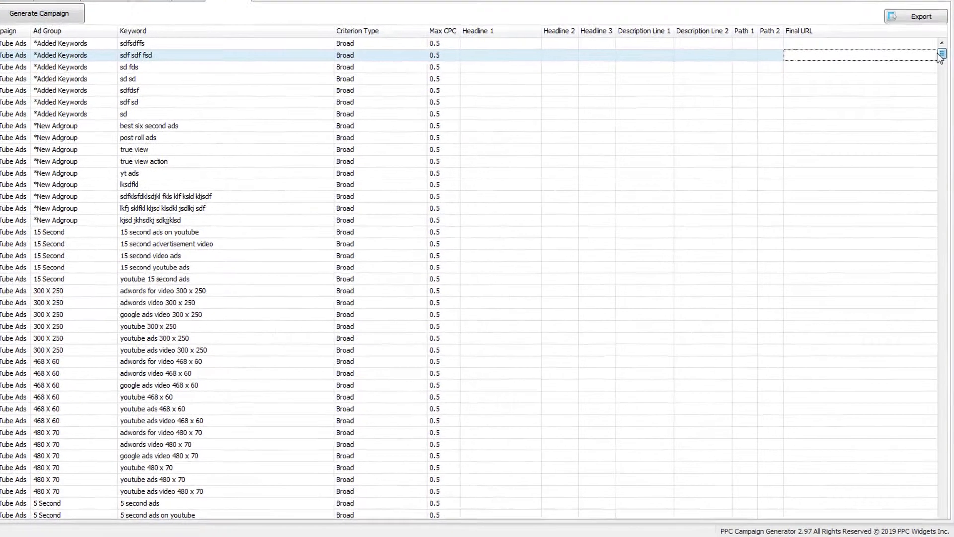
Step: Examine the ad rows in the generated results to check the kw_id and camp parameters in their final URLs
{"action": "left_click_drag", "start_coordinate": [937, 71], "coordinate": [950, 460]}
{"action": "left_click_drag", "start_coordinate": [951, 412], "coordinate": [937, 497]}
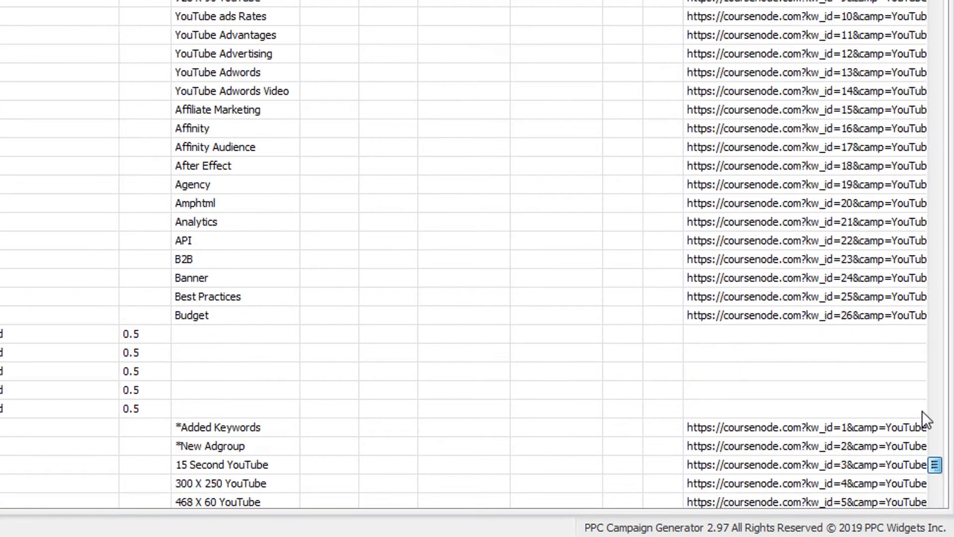
{"action": "left_click", "coordinate": [793, 431]}
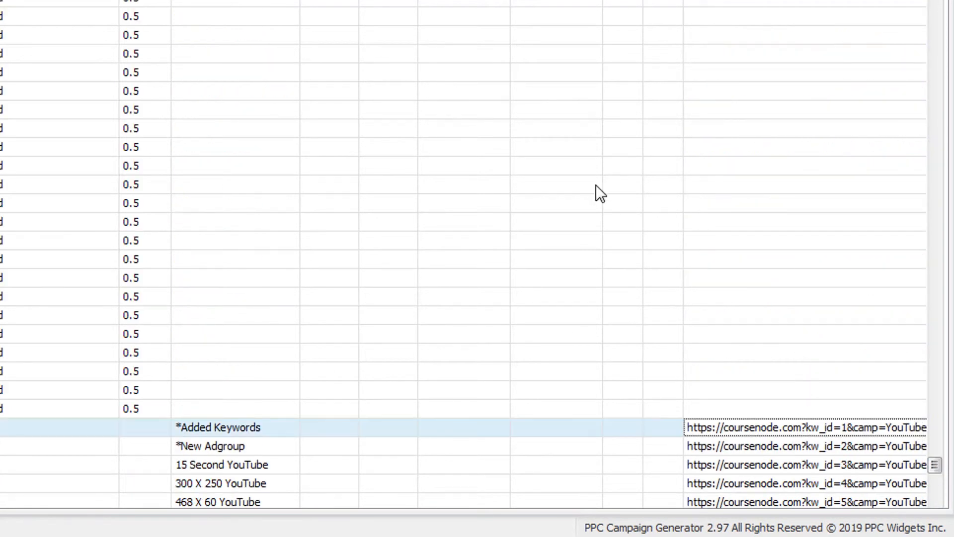
{"action": "key", "text": "Right"}
{"action": "key", "text": "Right"}
{"action": "key", "text": "Right"}
{"action": "key", "text": "Right"}
{"action": "key", "text": "Right"}
{"action": "key", "text": "Right"}
{"action": "key", "text": "Right"}
{"action": "key", "text": "Right"}
{"action": "key", "text": "Right"}
{"action": "key", "text": "Right"}
{"action": "key", "text": "Right"}
{"action": "key", "text": "Right"}
{"action": "key", "text": "Right"}
{"action": "key", "text": "Right"}
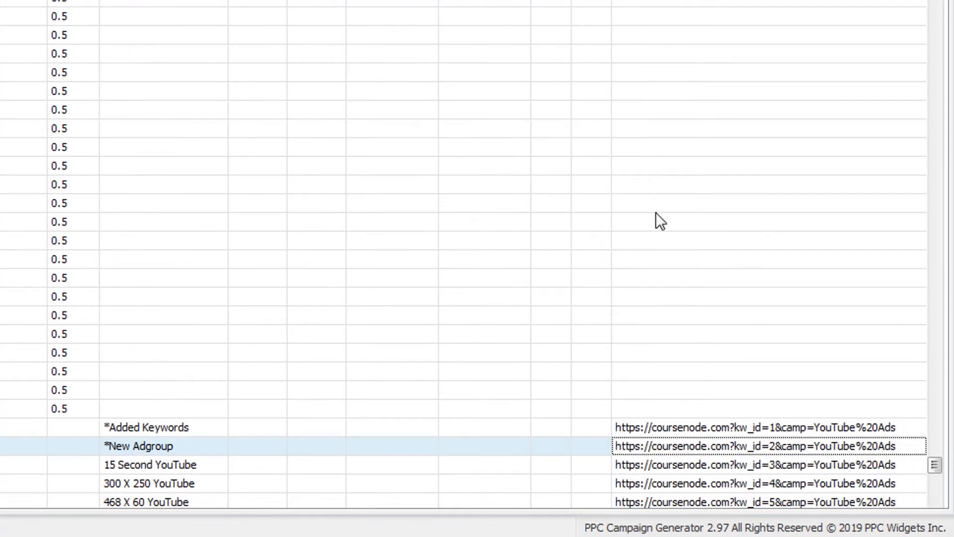
{"action": "scroll", "coordinate": [696, 199], "scroll_direction": "down", "scroll_amount": 9}
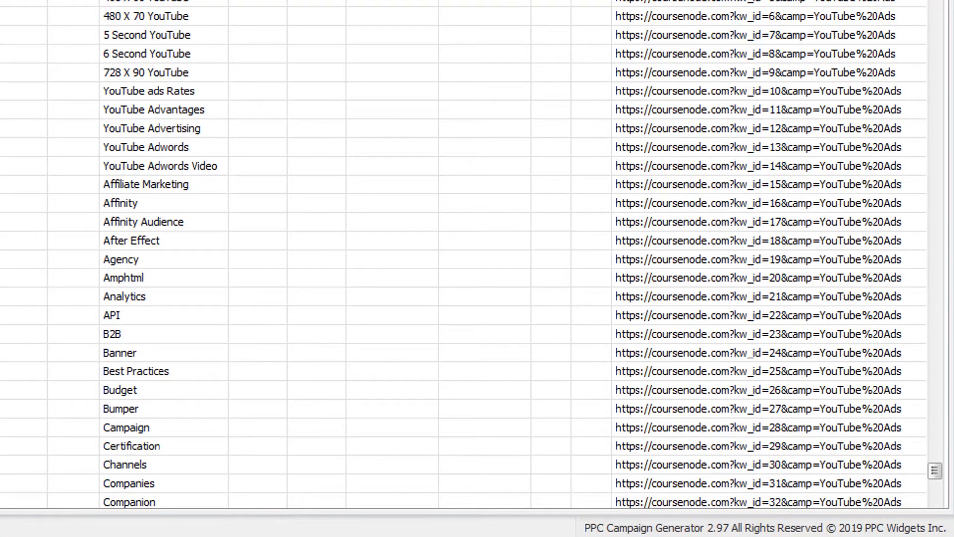
{"action": "scroll", "coordinate": [790, 23], "scroll_direction": "down", "scroll_amount": 14}
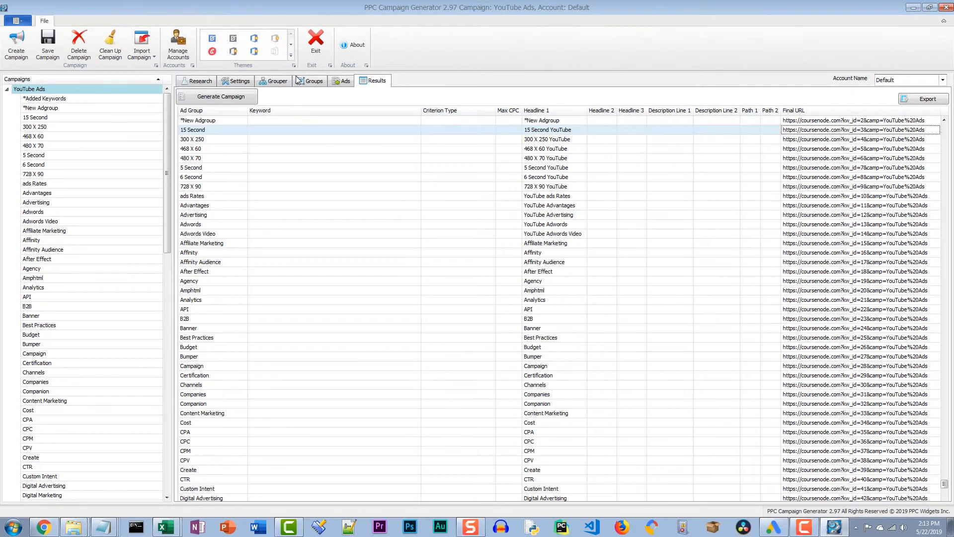
Step: Open the keyword list of the ad groups and view the space-replacement options for the keyword token
{"action": "left_click", "coordinate": [287, 66]}
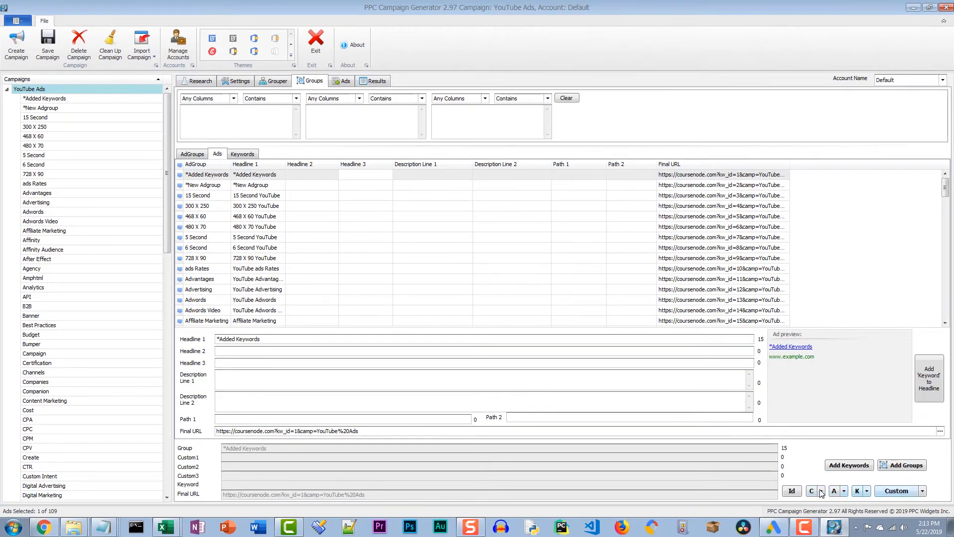
{"action": "left_click", "coordinate": [242, 154]}
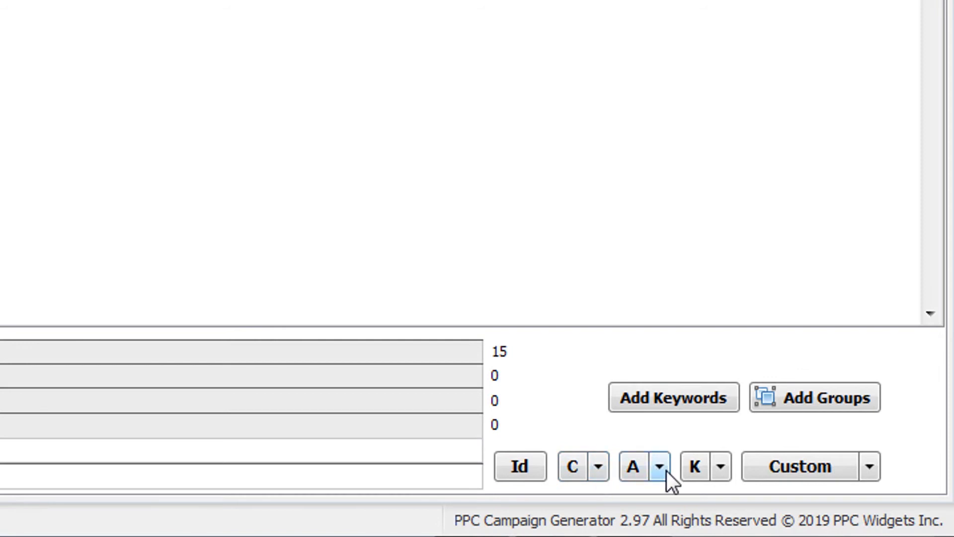
{"action": "left_click", "coordinate": [722, 468]}
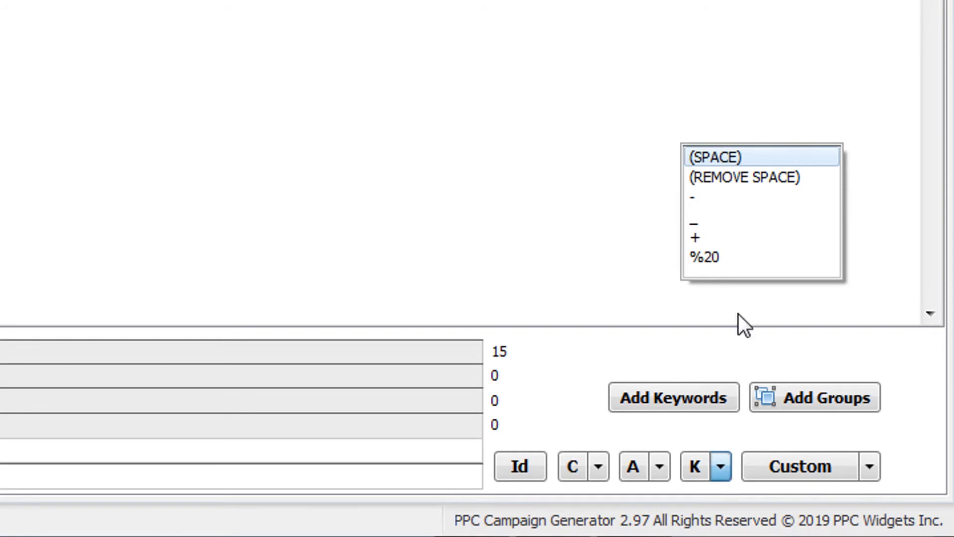
{"action": "left_click", "coordinate": [721, 473]}
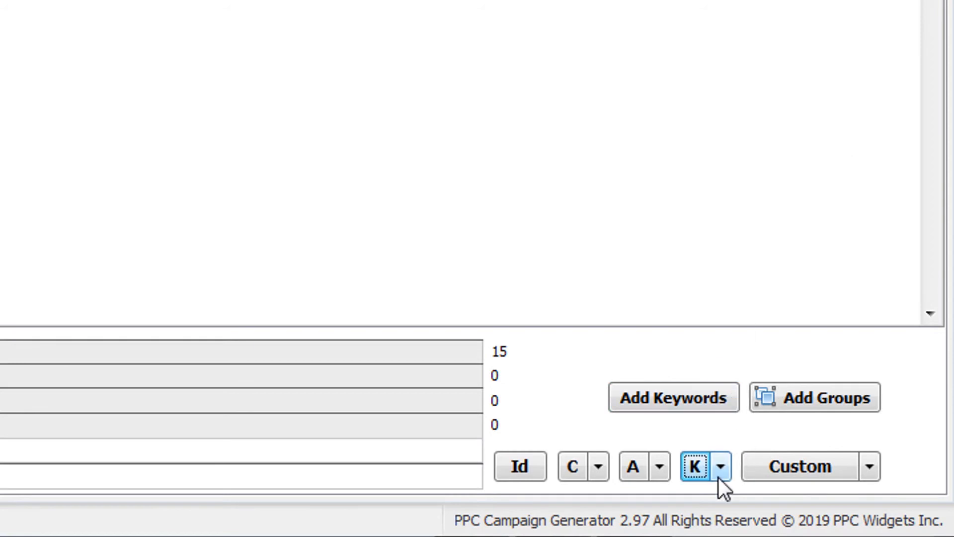